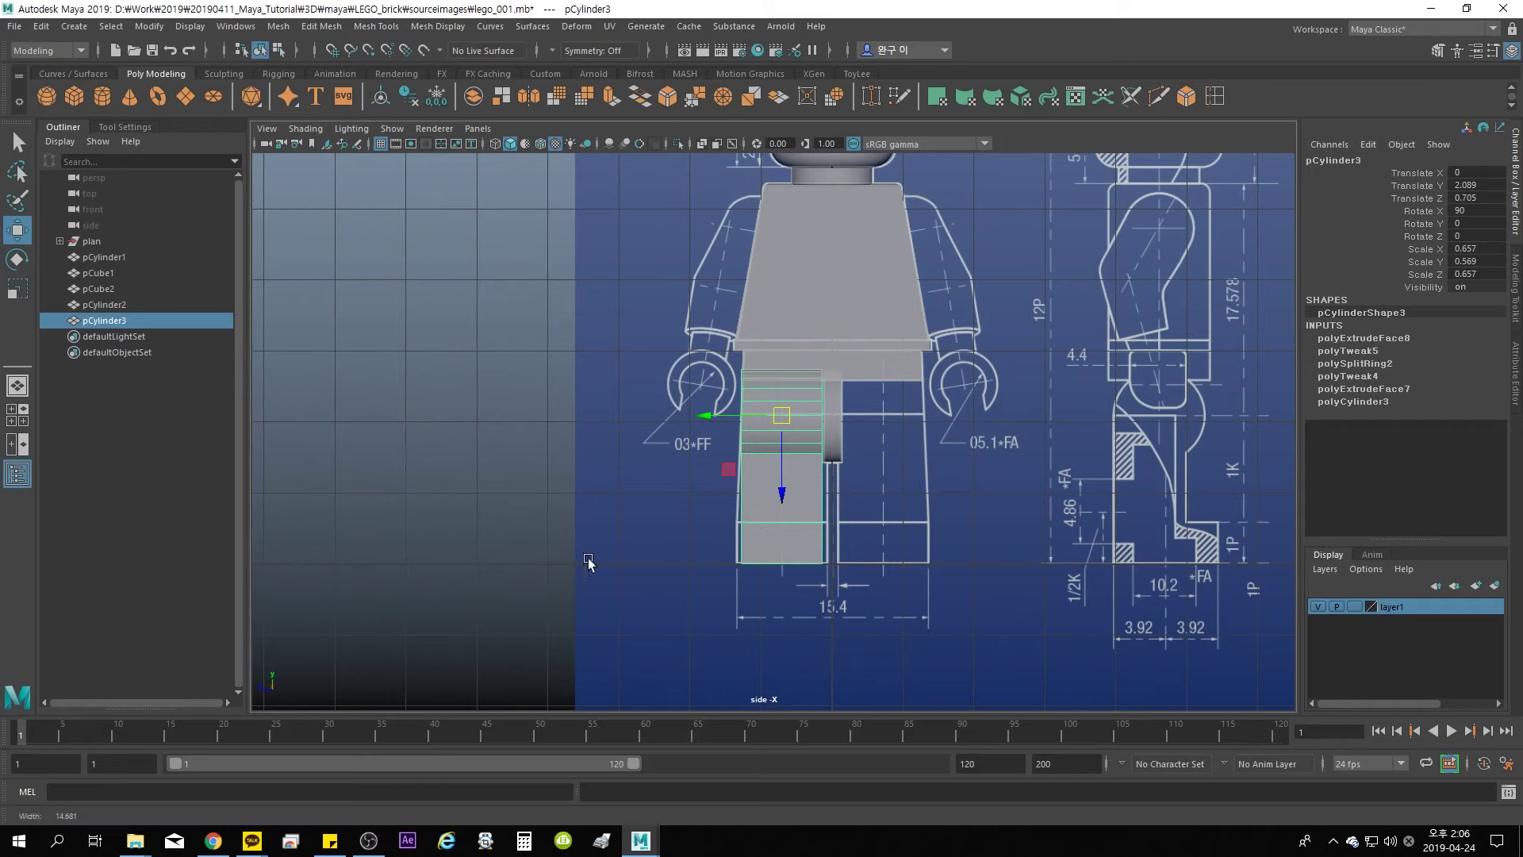
Rotate and shift the outer-side vertices of the leg to match the slanted leg outline on the blueprint
scroll(588, 558, "up", 3)
right_click_drag(756, 403, 689, 405)
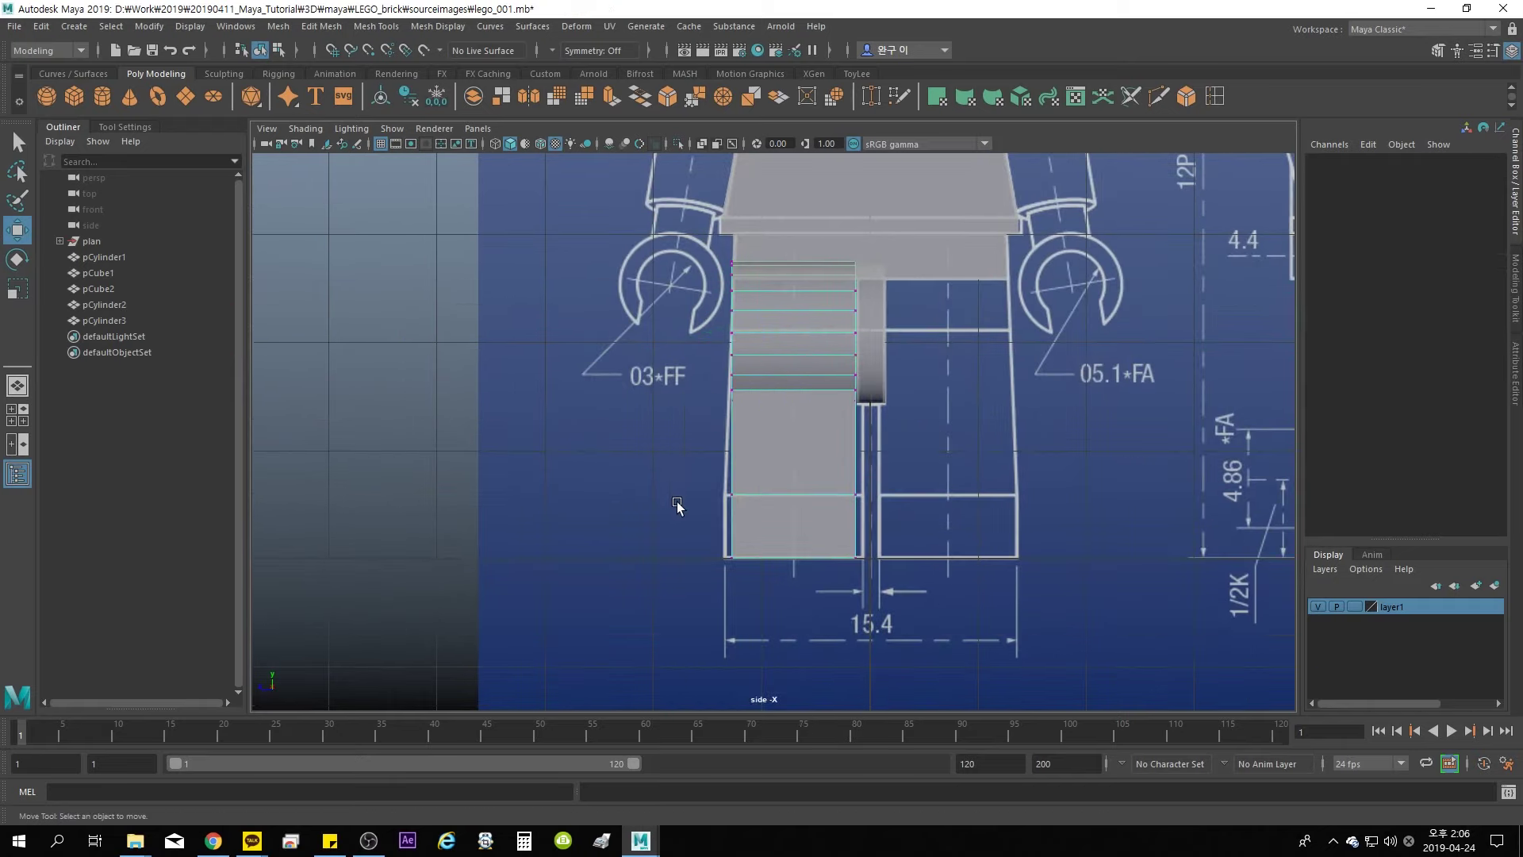
left_click_drag(770, 600, 769, 600)
left_click_drag(677, 245, 758, 513)
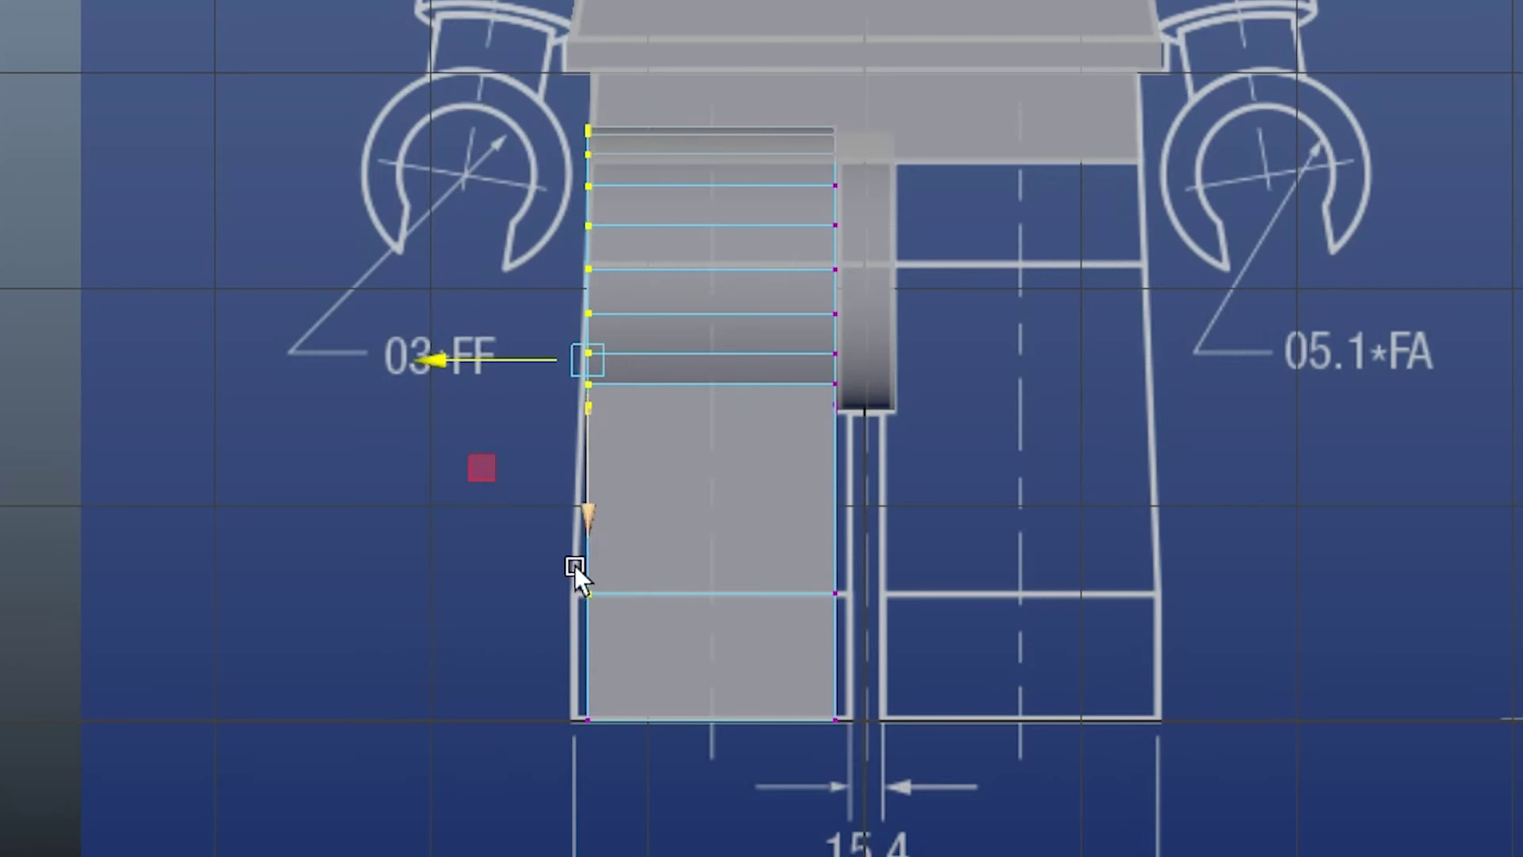
key("e")
left_click_drag(671, 260, 679, 244)
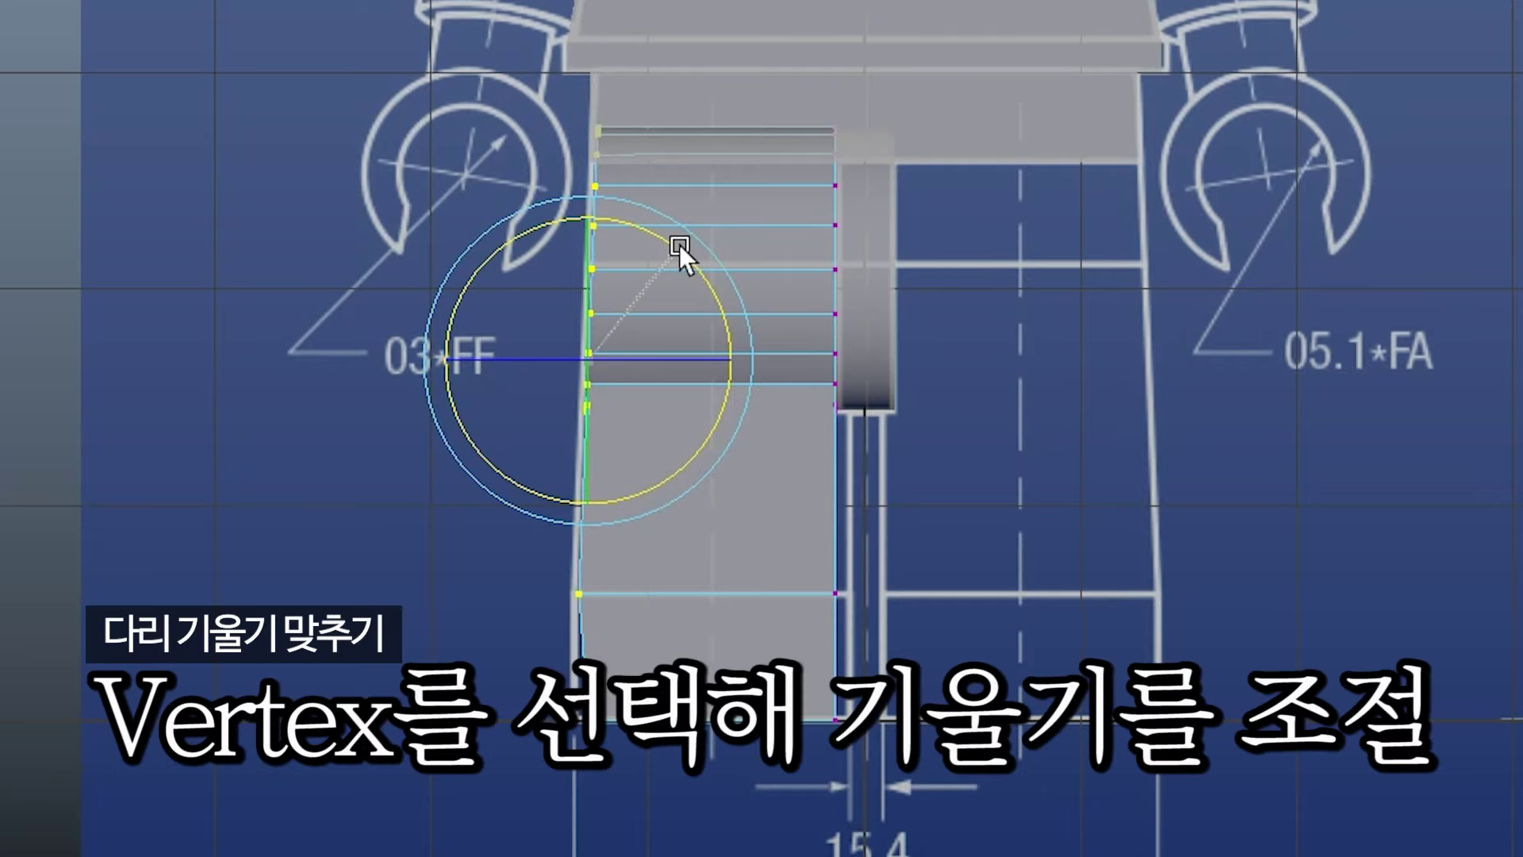
key("w")
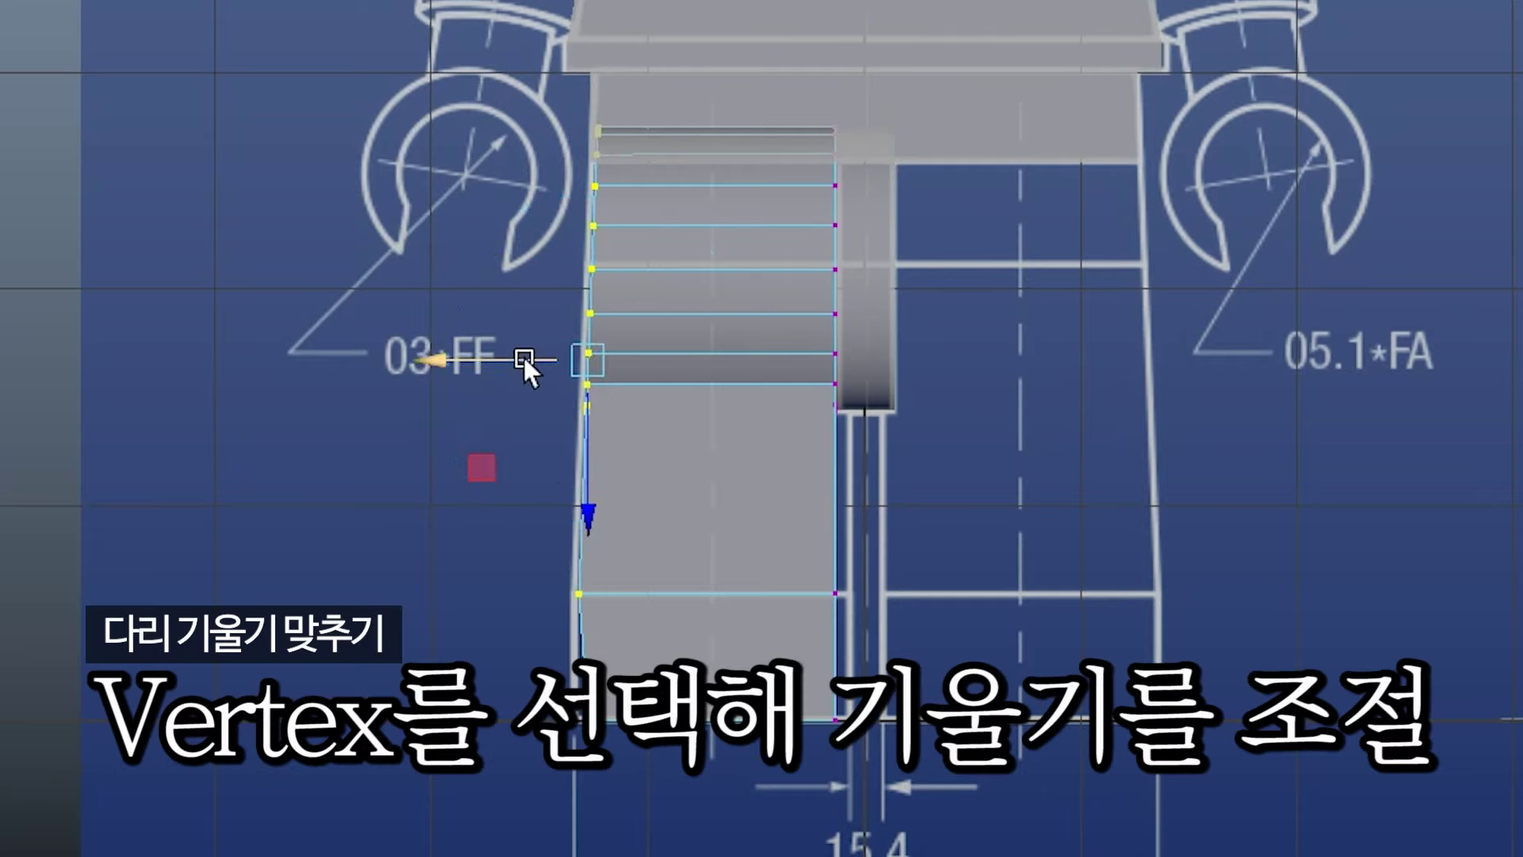
left_click_drag(524, 357, 513, 352)
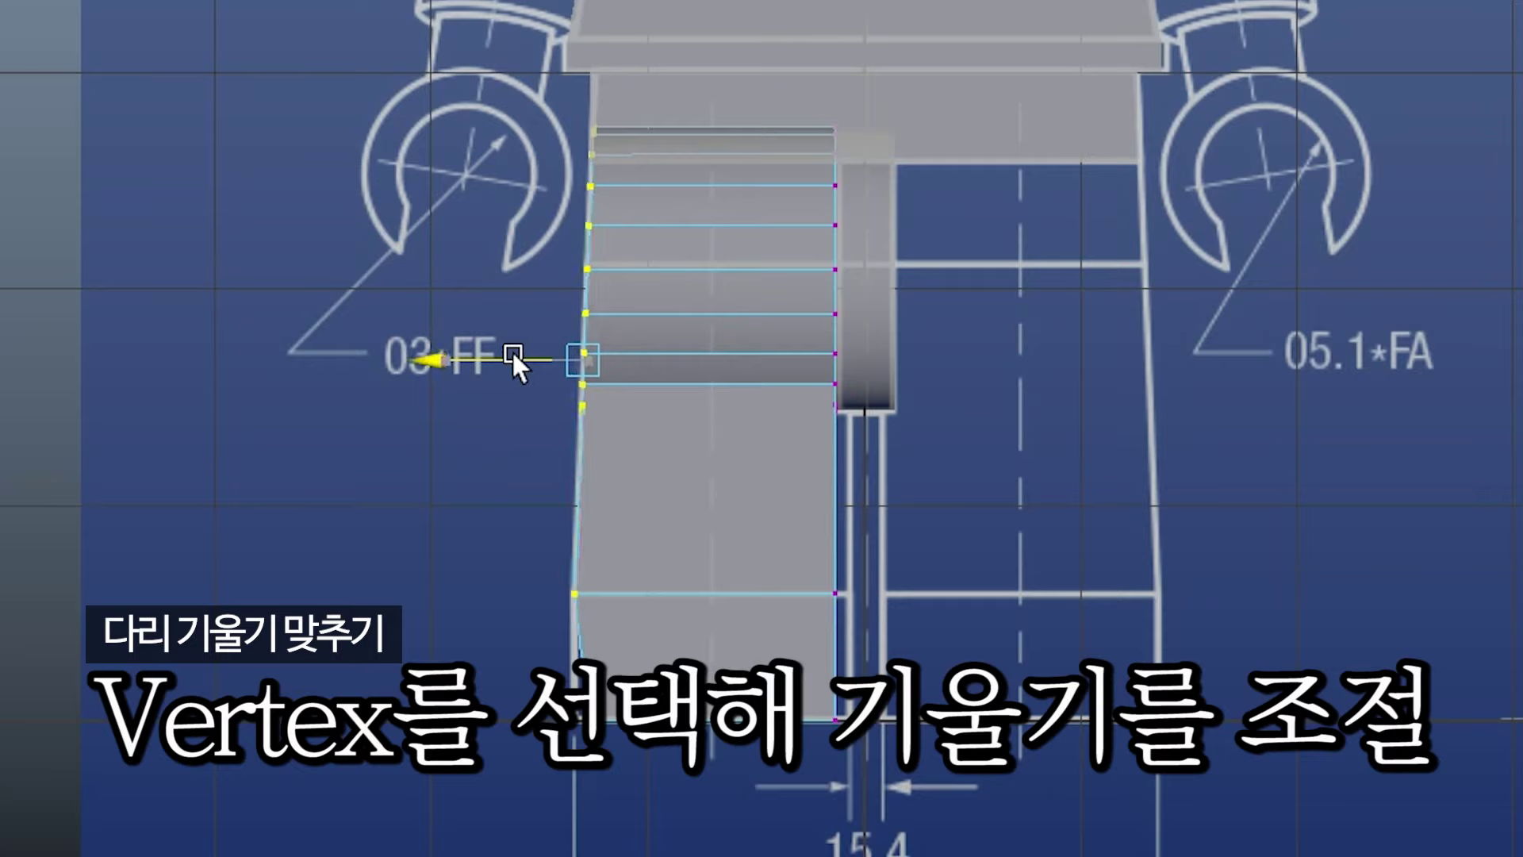
Align the leg's bottom outer vertices with the lower corner of the blueprint's leg outline
left_click(611, 768)
key("v")
left_click_drag(527, 718, 549, 724)
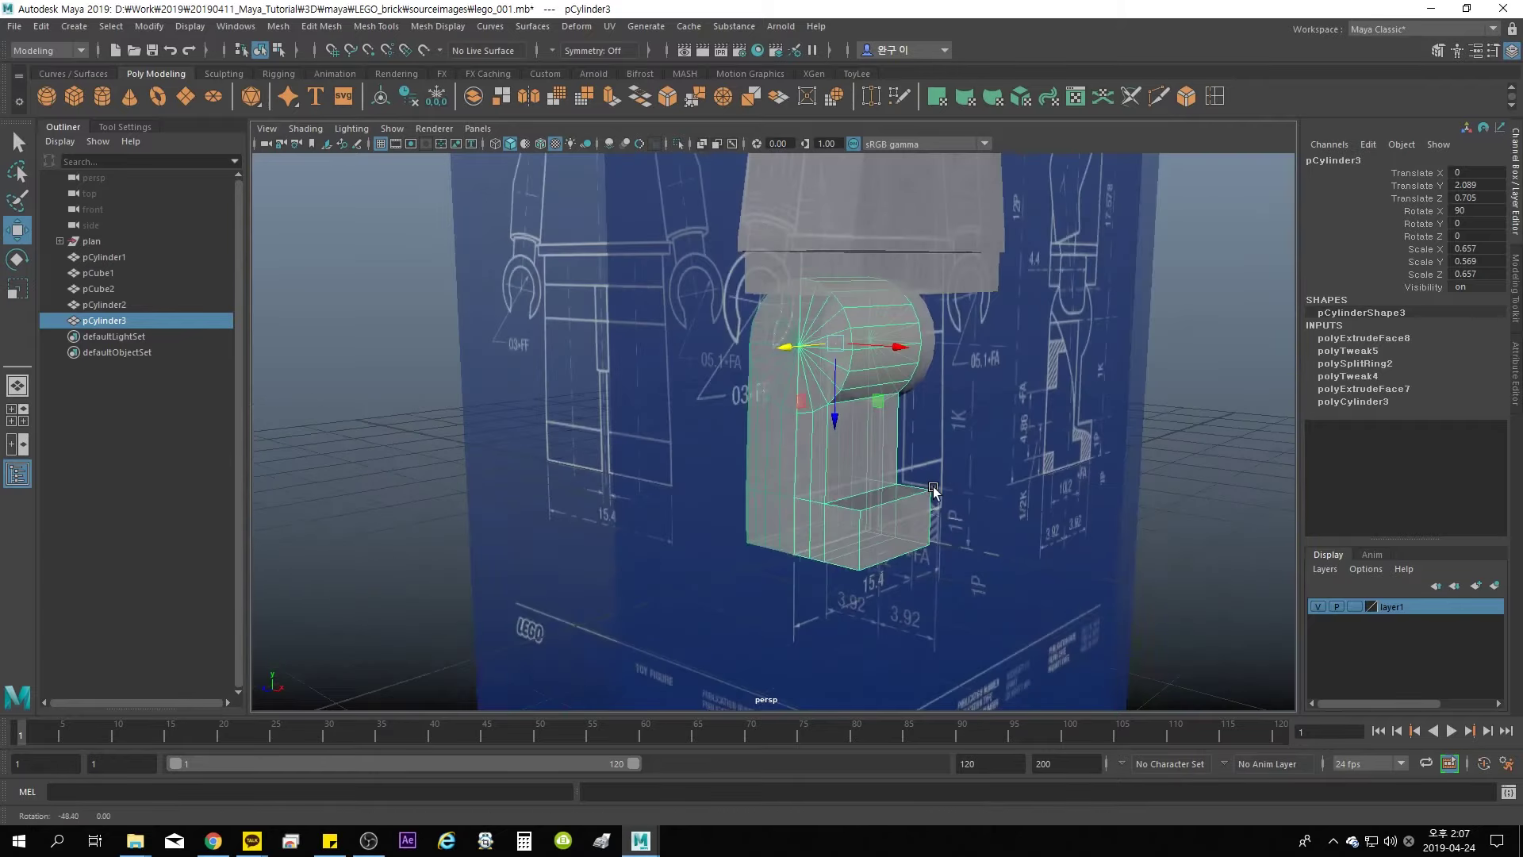
Create a polygon cylinder, shrink it and place it over the blueprint's upper arm beside the torso in the side view
left_click_drag(933, 492, 803, 507, "alt")
scroll(829, 480, "down", 5)
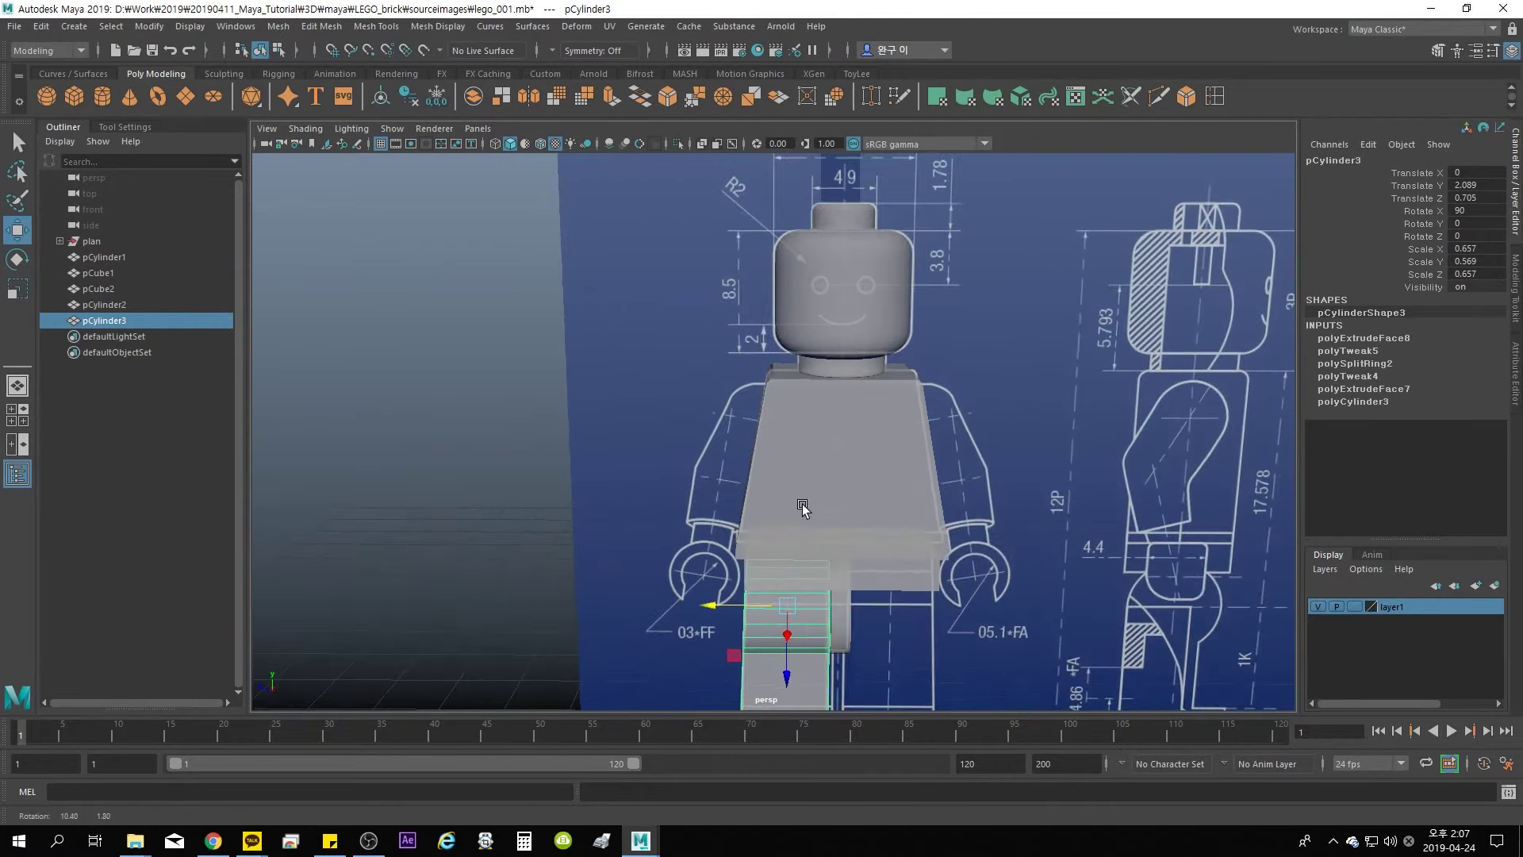
key("space")
key("space")
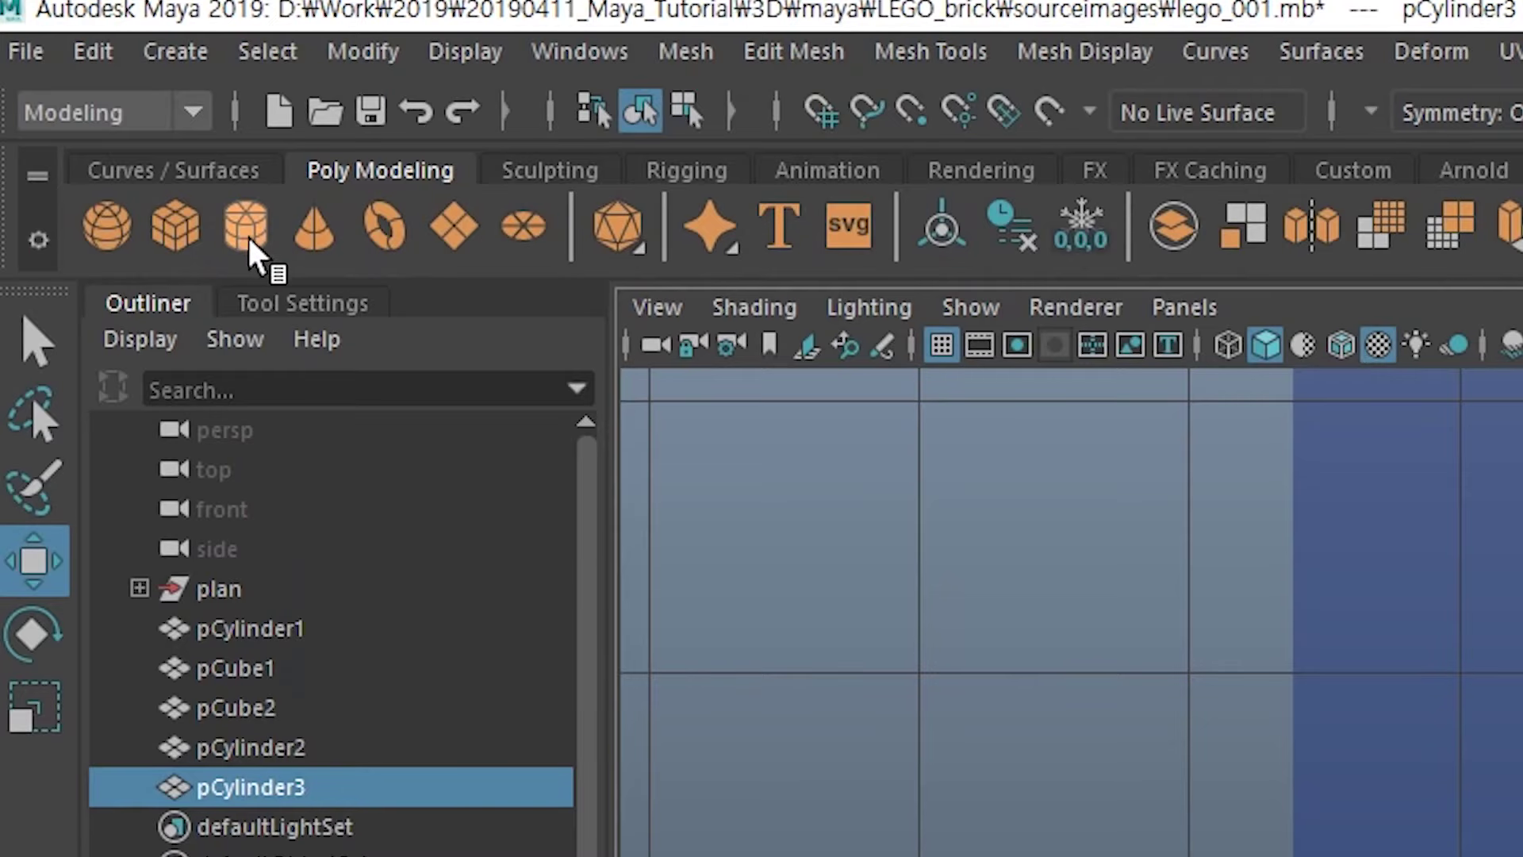
left_click(246, 235)
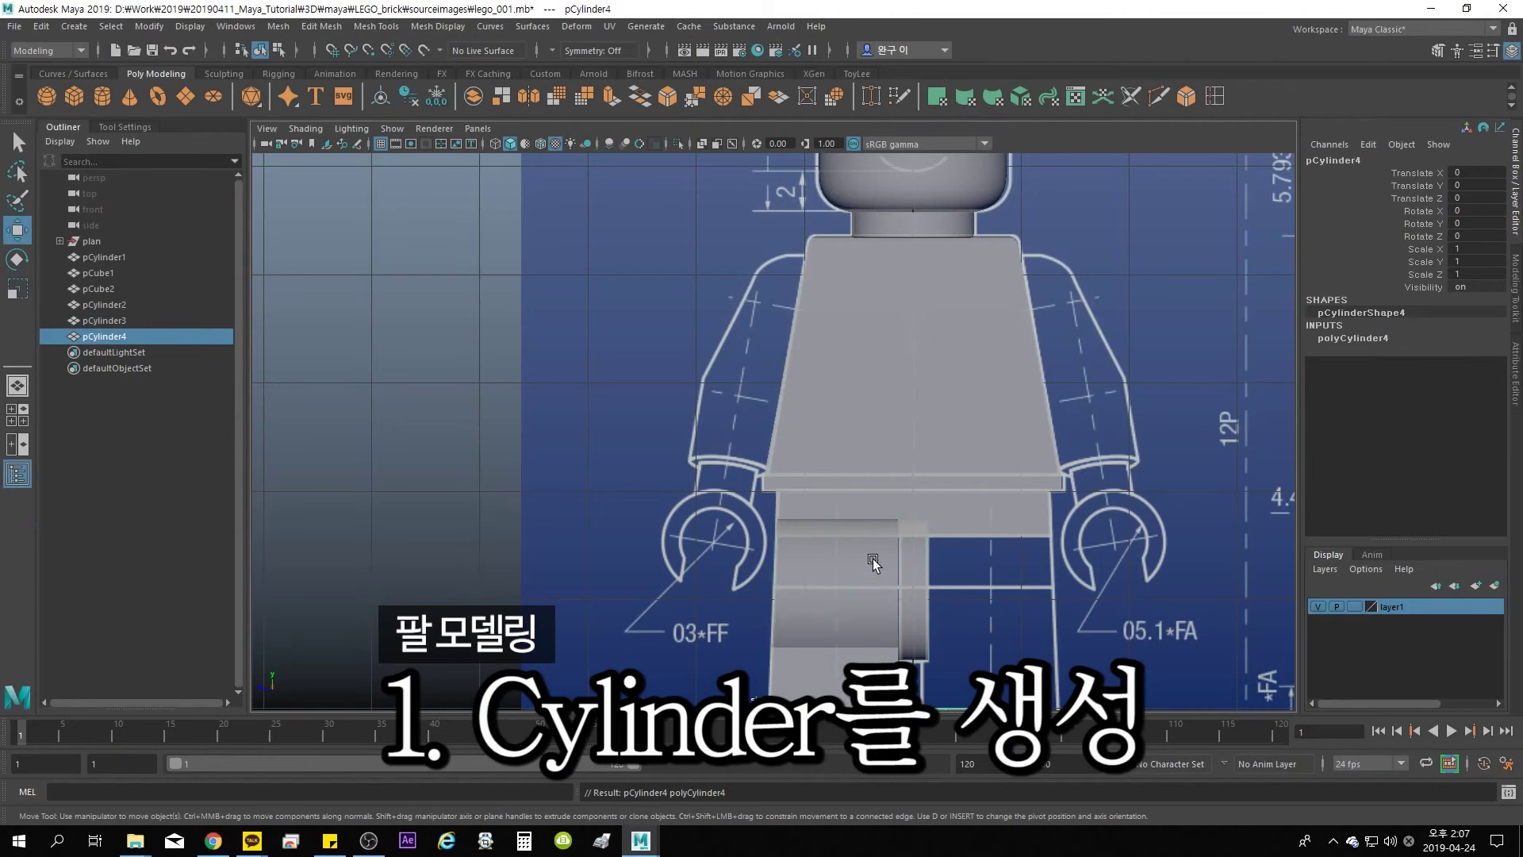
scroll(879, 583, "down", 3)
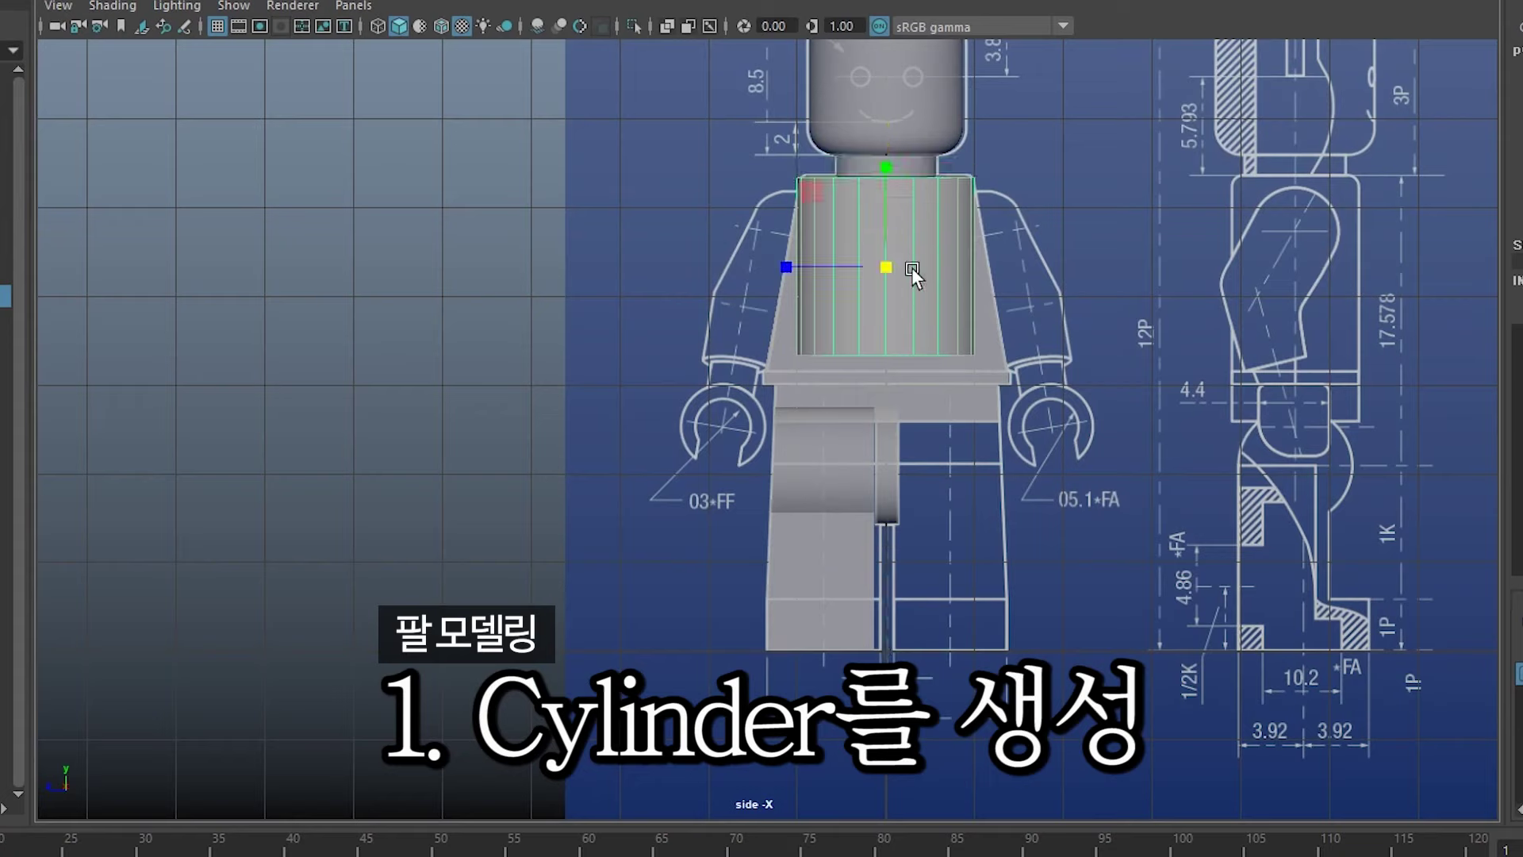
left_click_drag(888, 268, 702, 250)
key("w")
key("e")
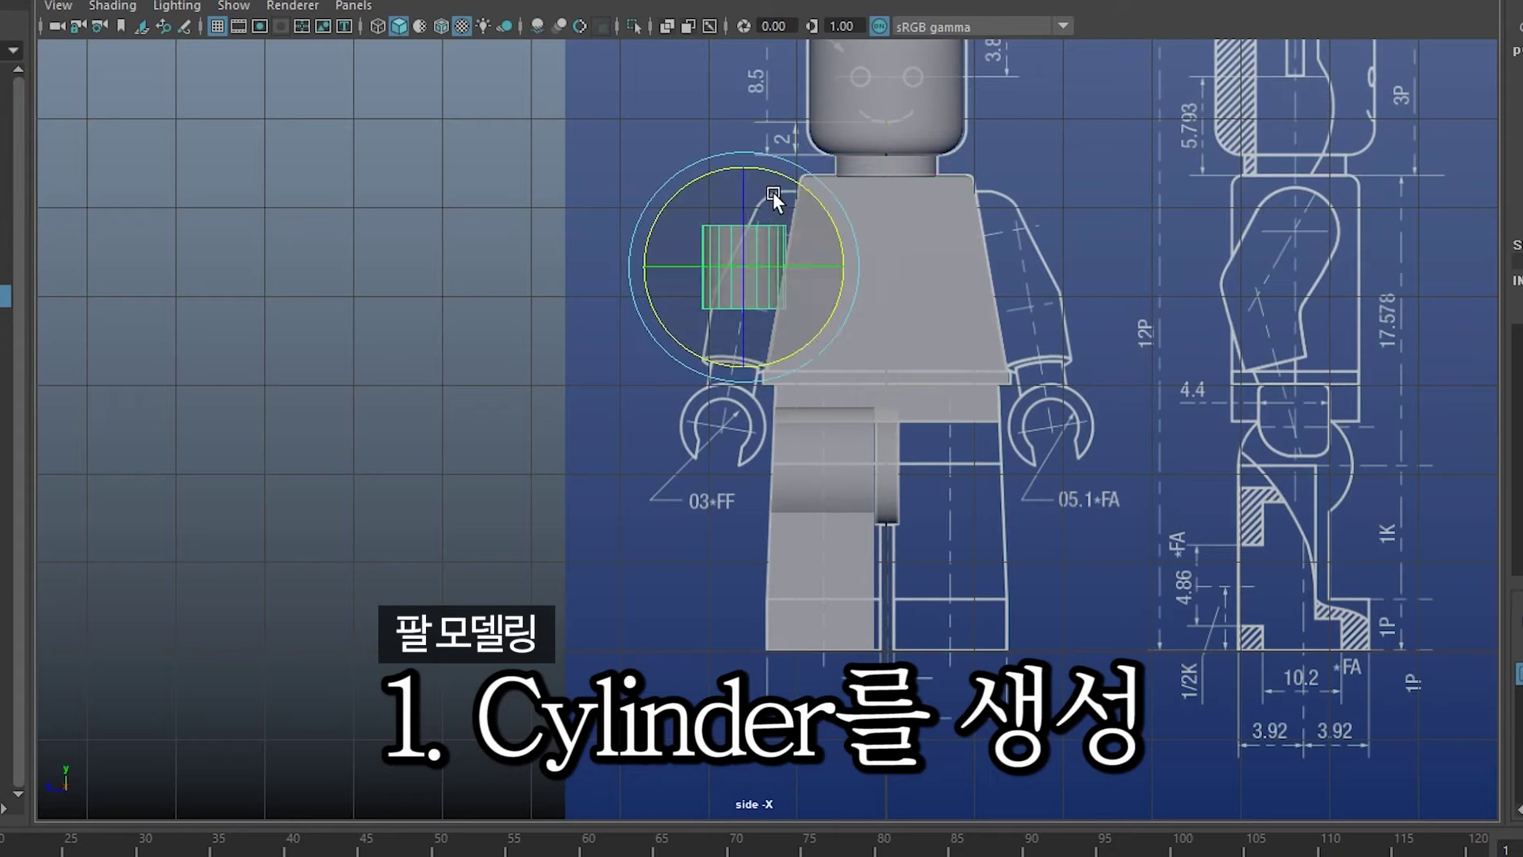
Rotate the arm cylinder to about -23.6 degrees on X, scale it to about 0.372 and position it over the upper arm
left_click_drag(775, 197, 822, 209)
key("w")
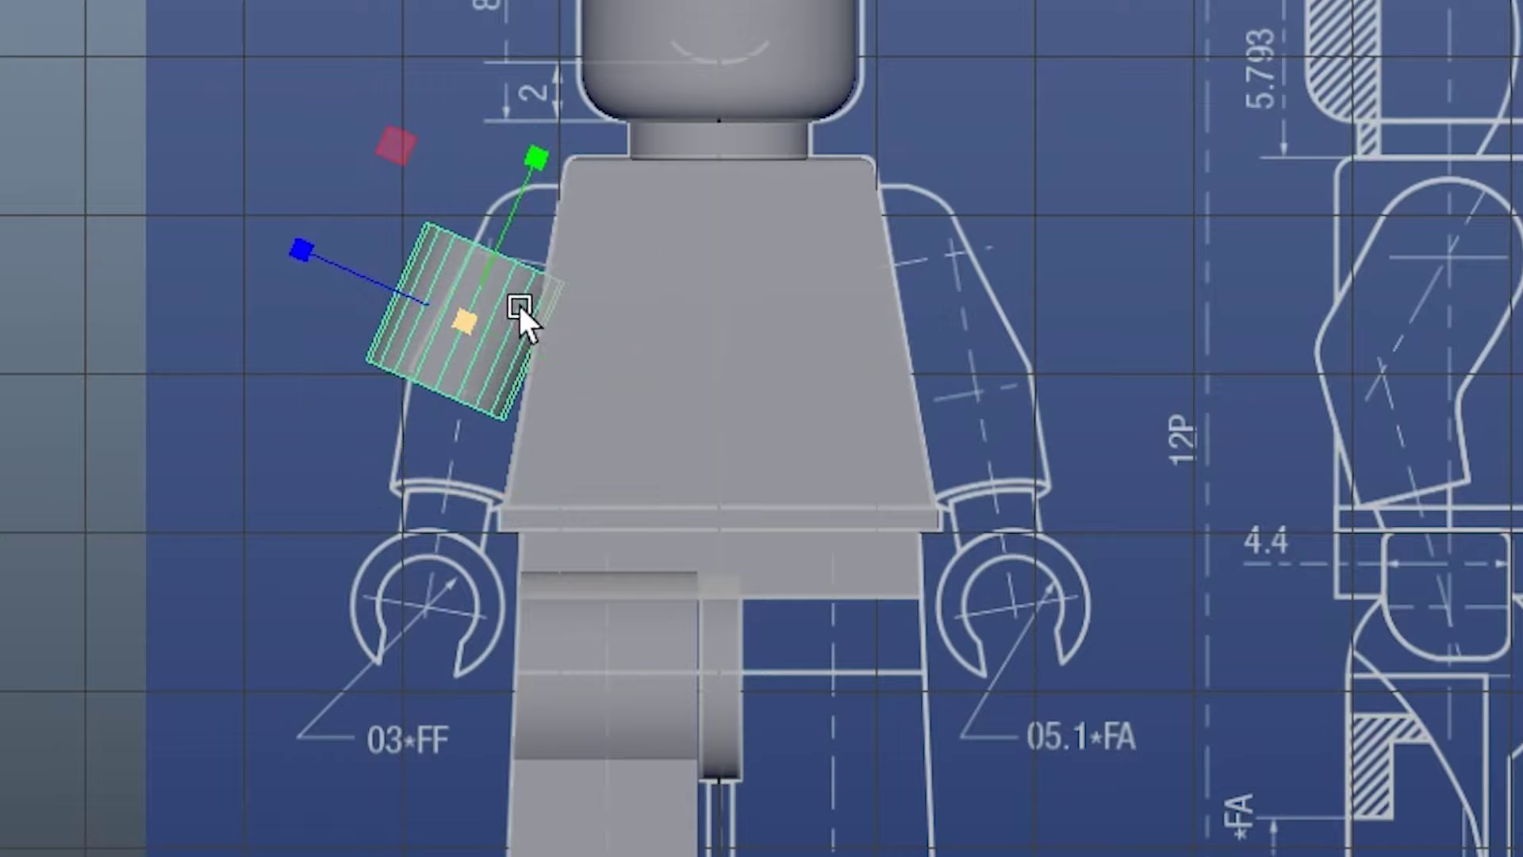
left_click_drag(521, 306, 438, 311)
key("w")
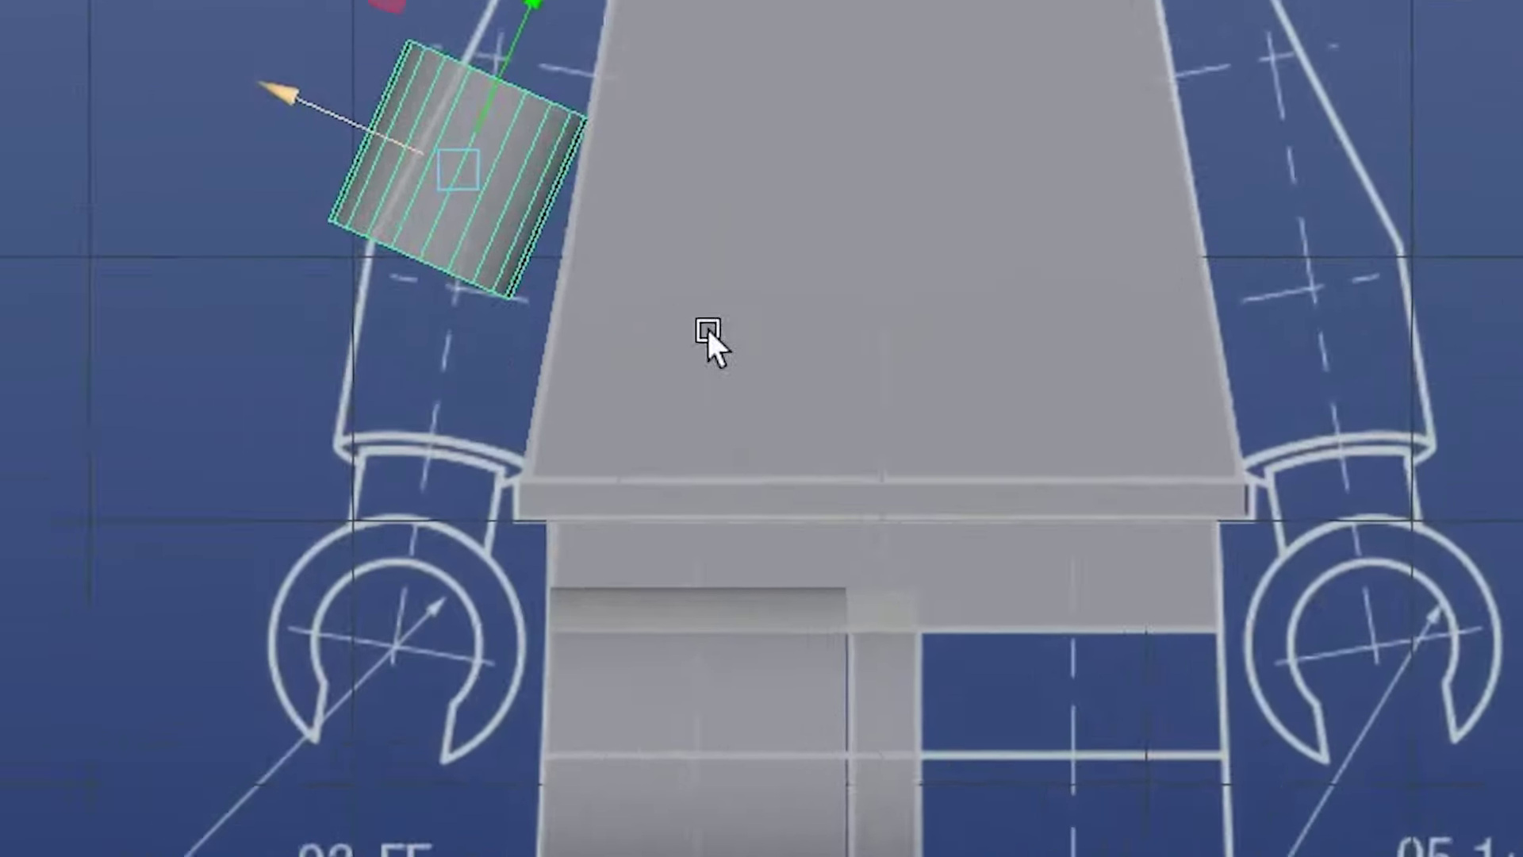
key("f")
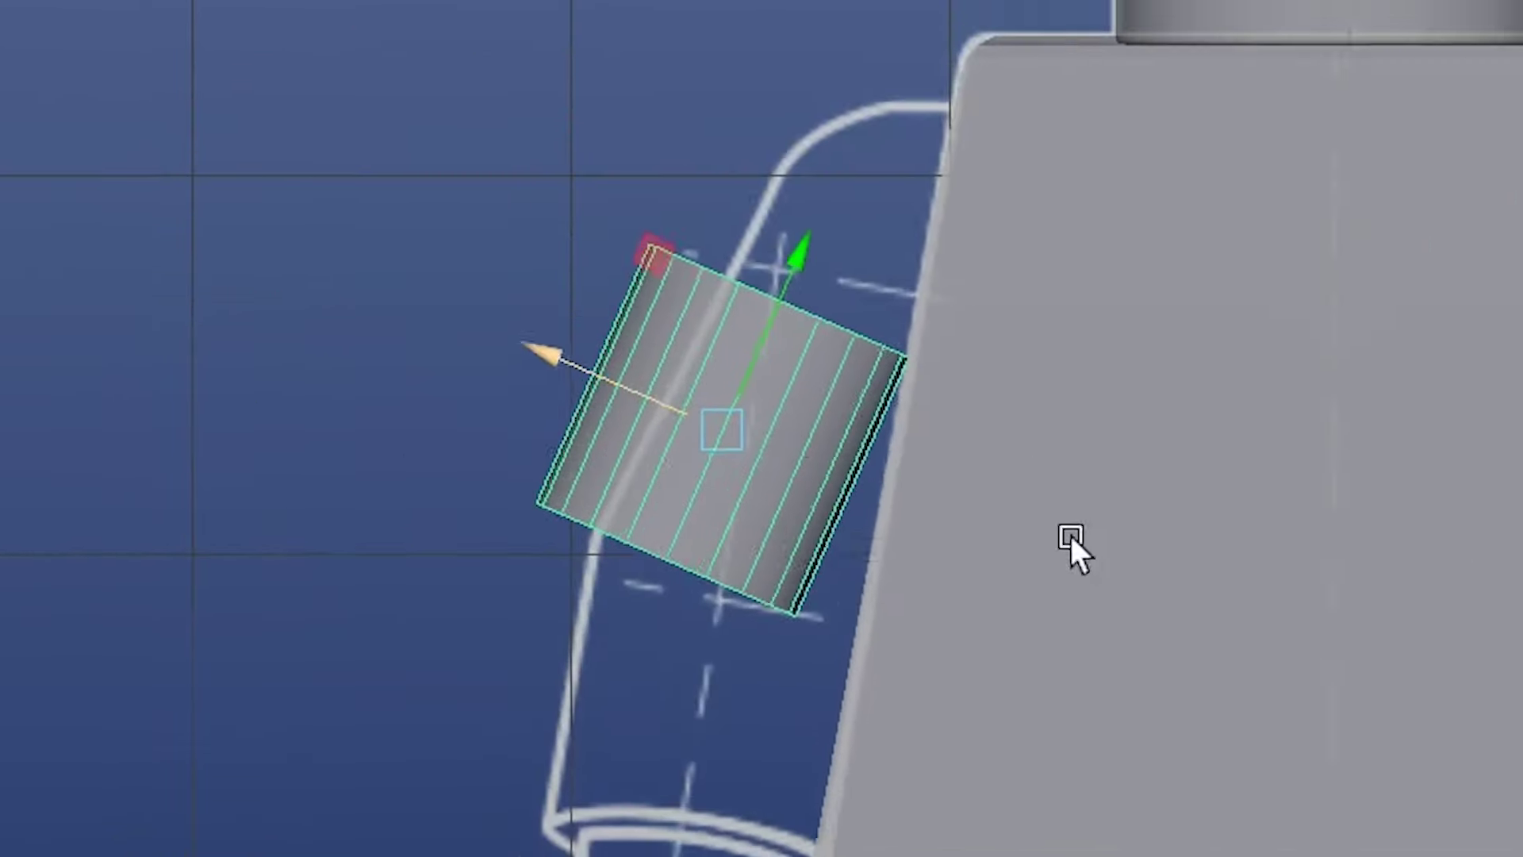
left_click_drag(725, 426, 789, 428)
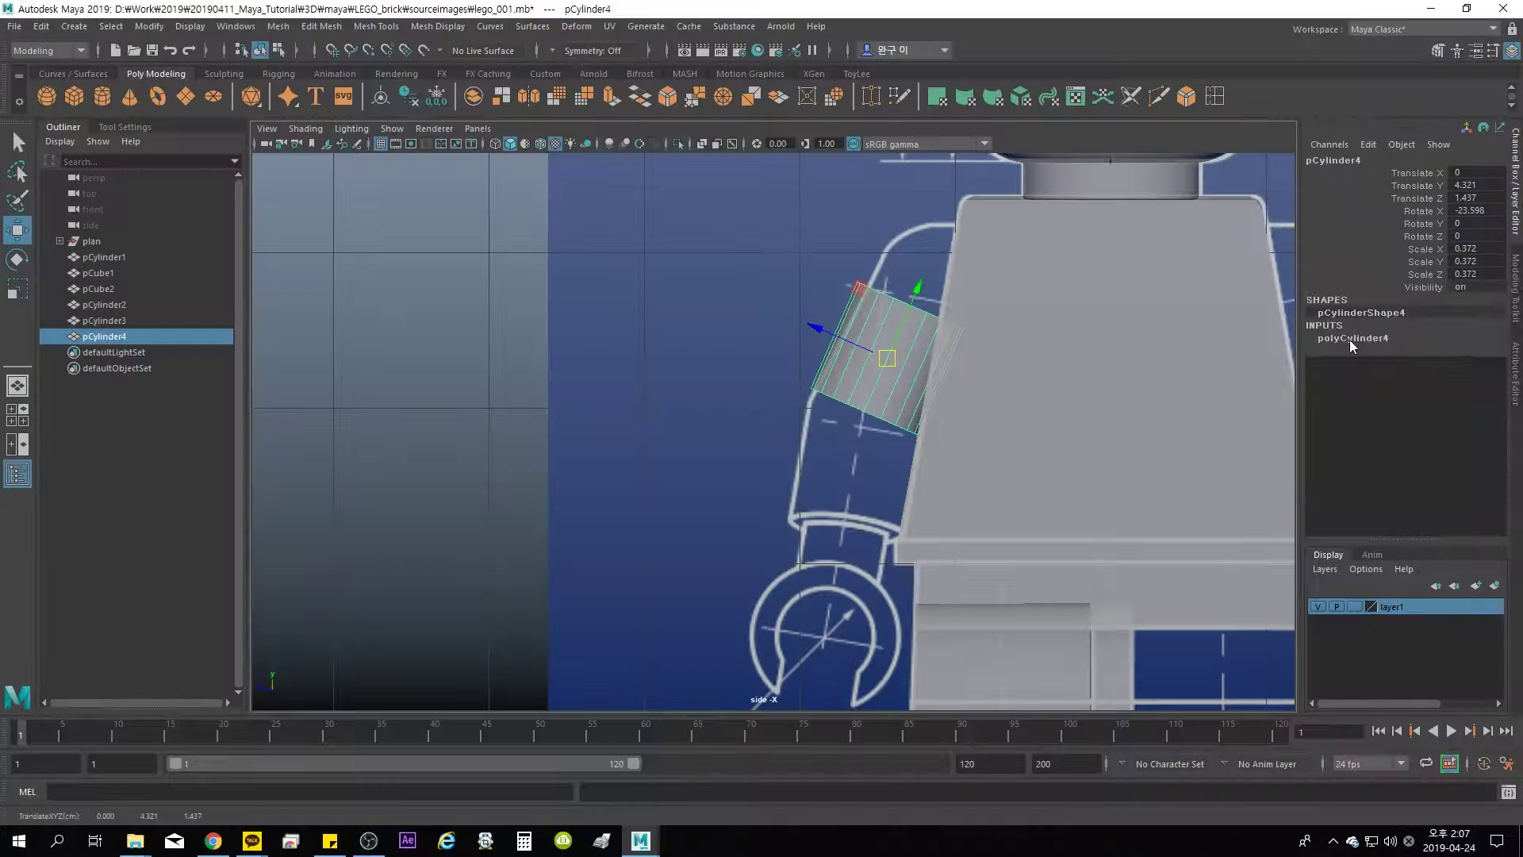
Set the arm cylinder's Subdivisions Axis to 12
left_click(1348, 340)
left_click(1464, 373)
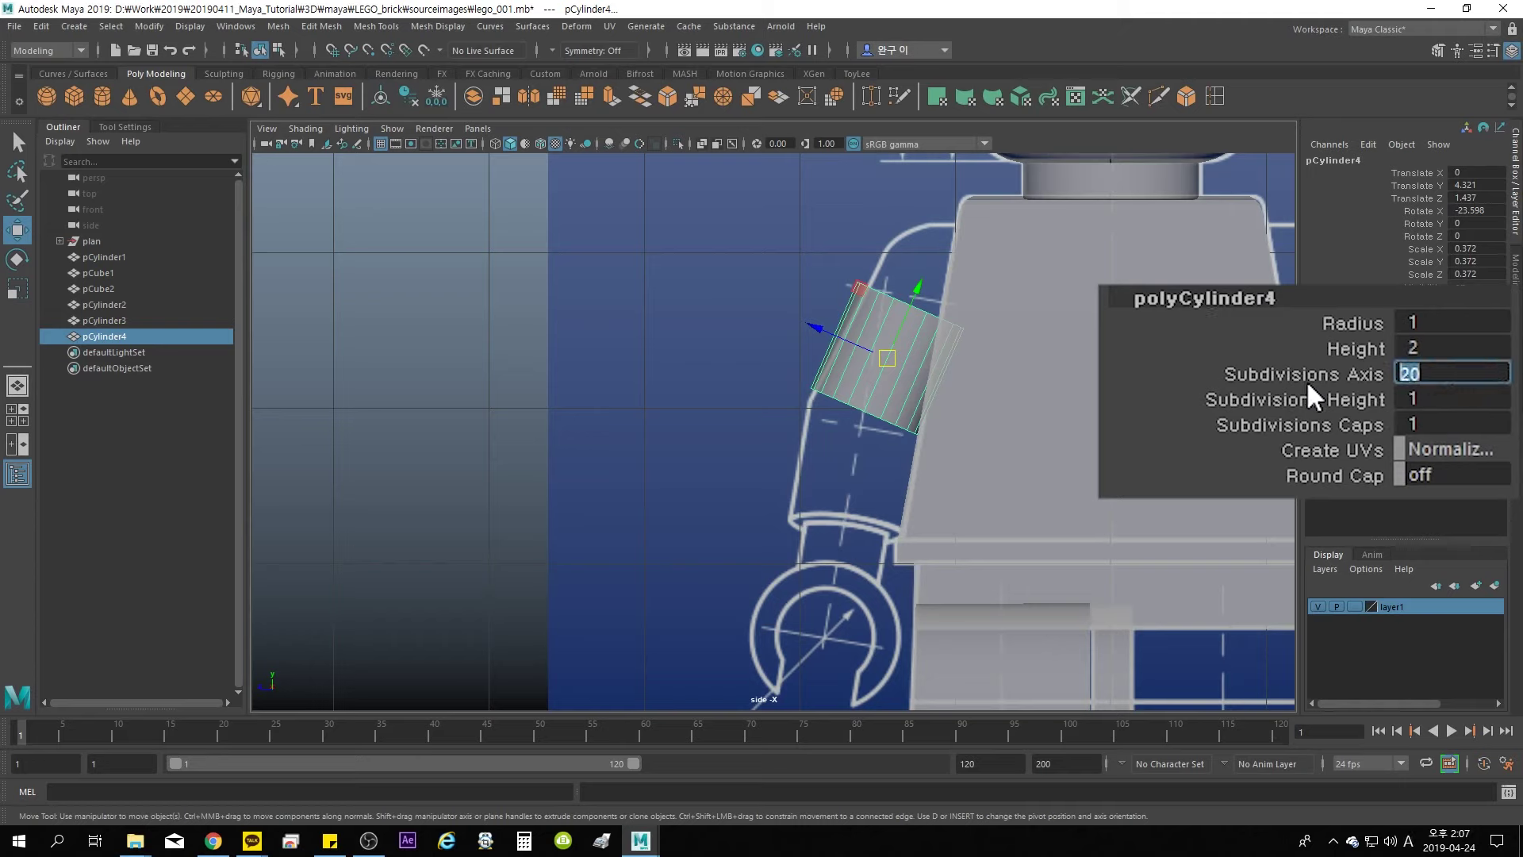
type("12")
key("Return")
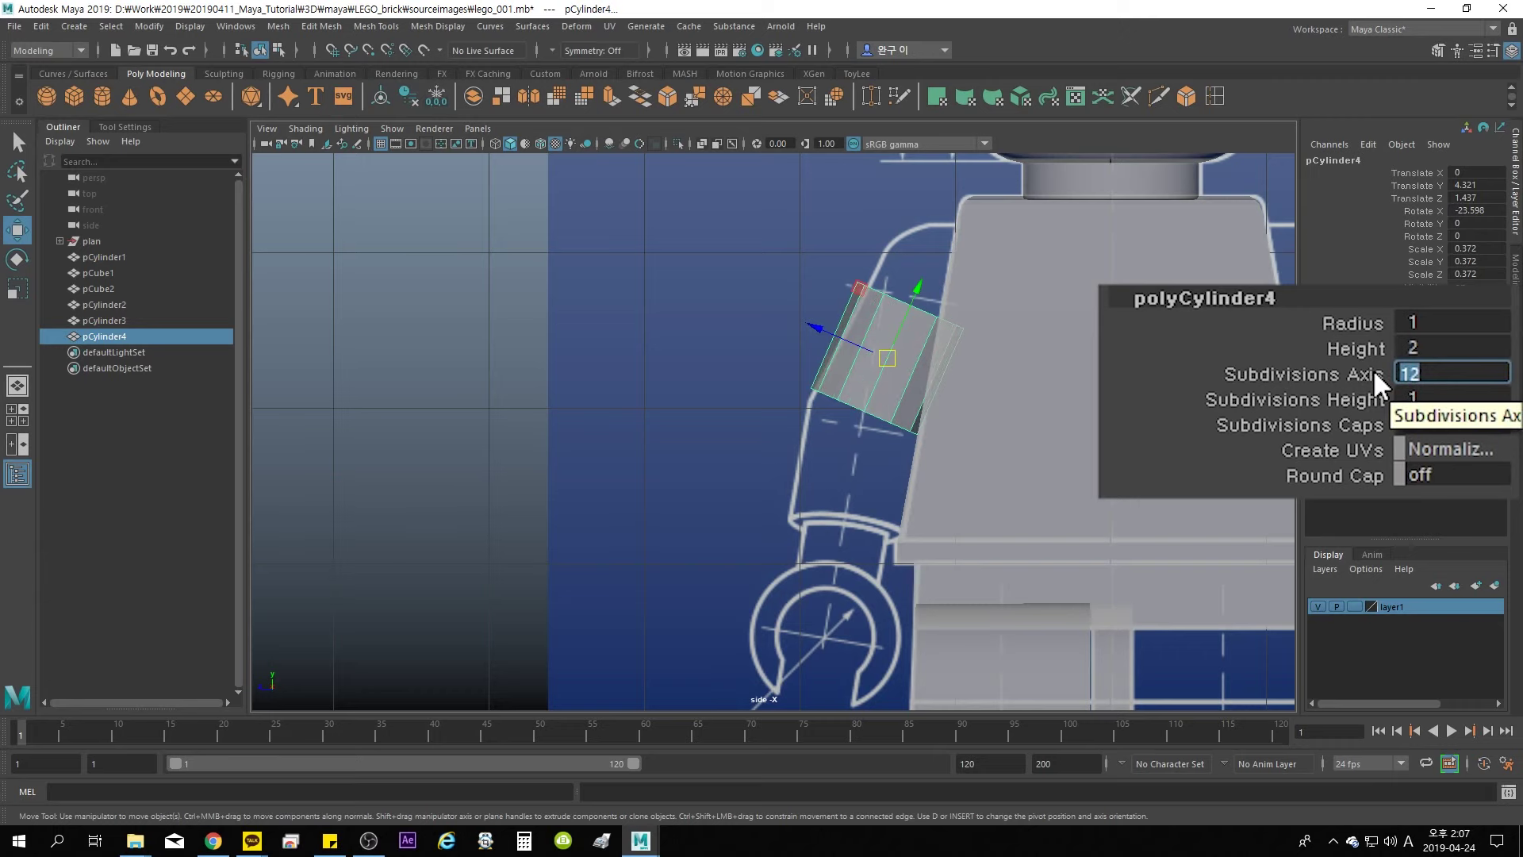
Tilt the arm cylinder in the front view to follow the blueprint's arm angle and move it onto the upper-arm outline
middle_click_drag(979, 397, 926, 379, "alt")
key("w")
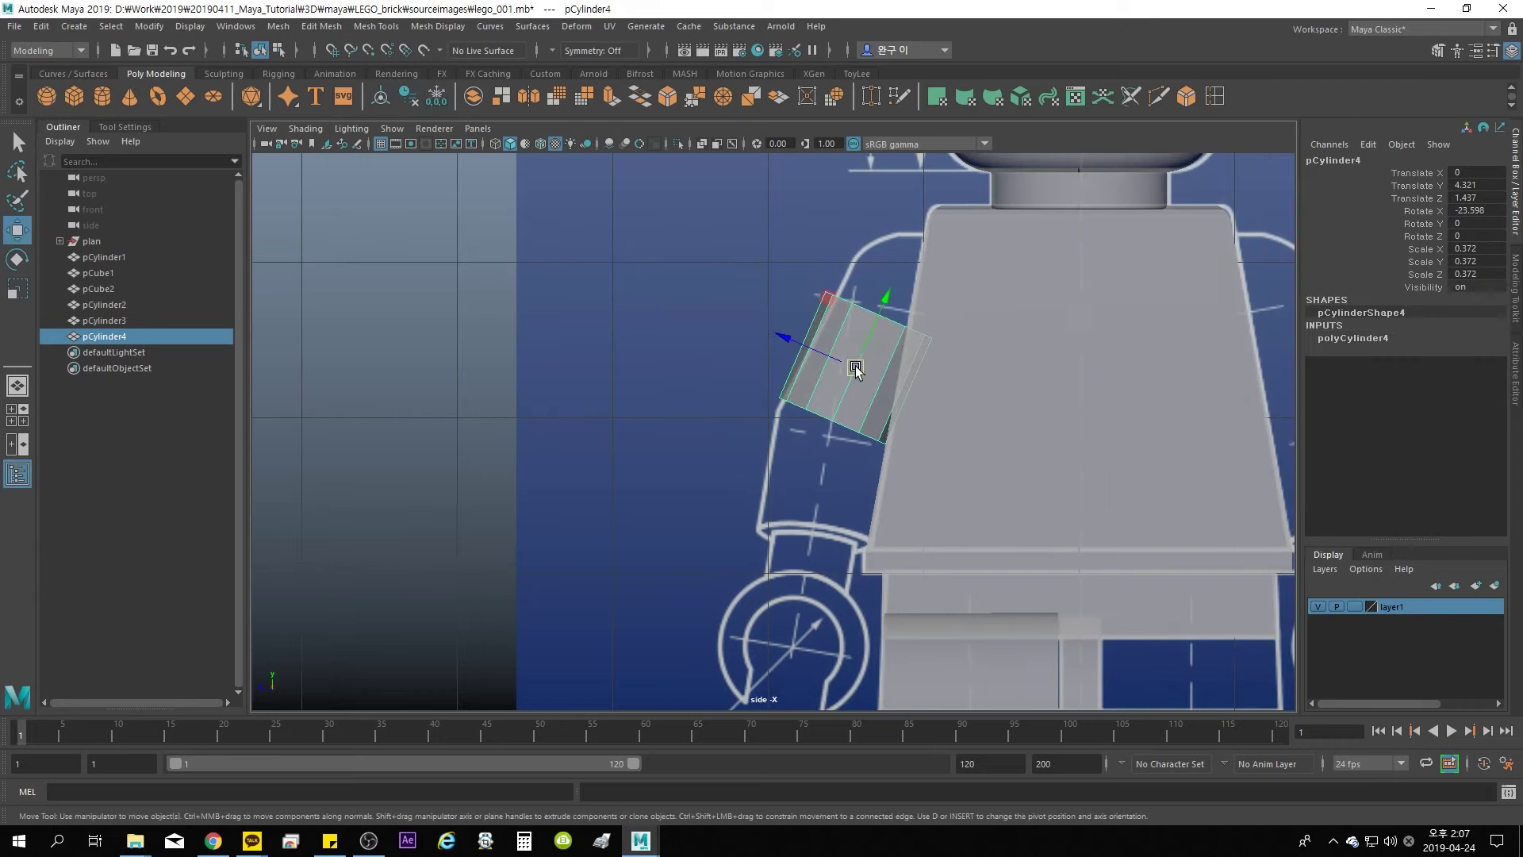
key("space")
key("space")
middle_click_drag(841, 104, 841, 349, "alt")
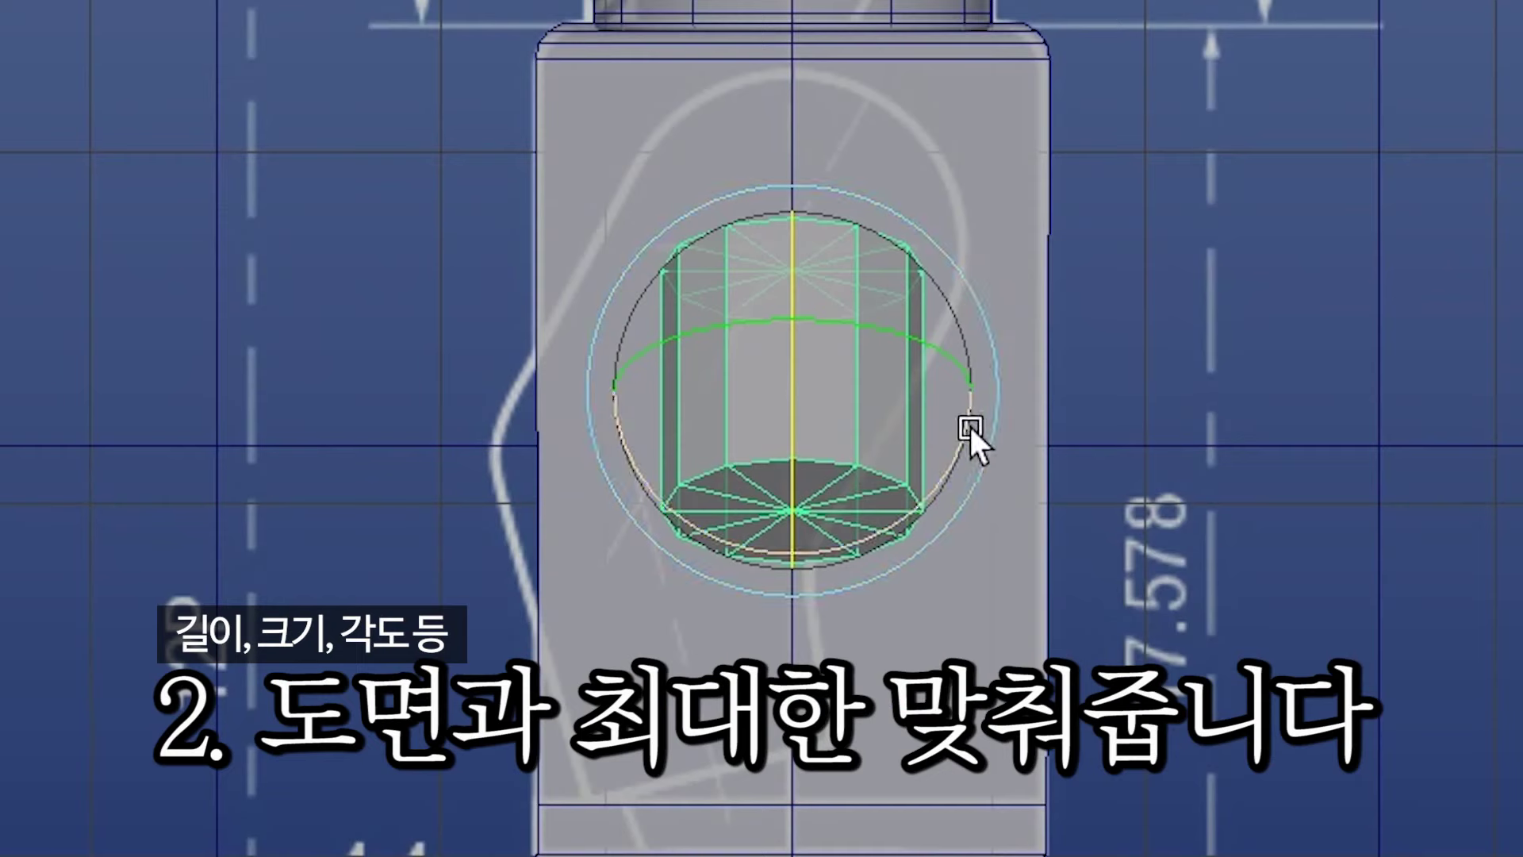
left_click_drag(970, 427, 887, 481)
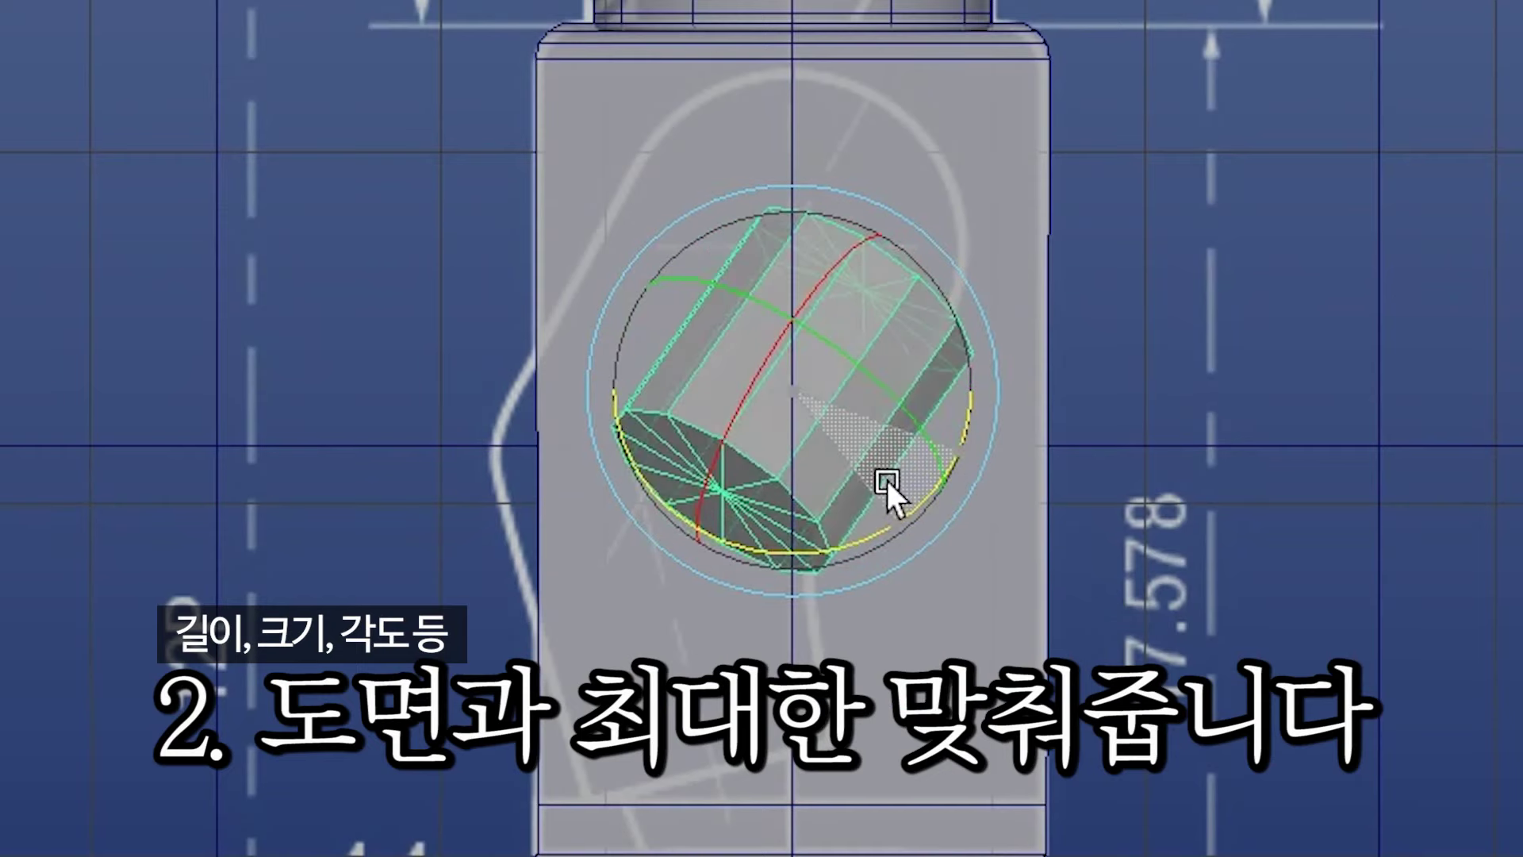
key("w")
left_click_drag(801, 374, 738, 325)
Scale the arm cylinder uniformly to about 0.475 and adjust its position to fit the arm outlines in the front and side views
key("e")
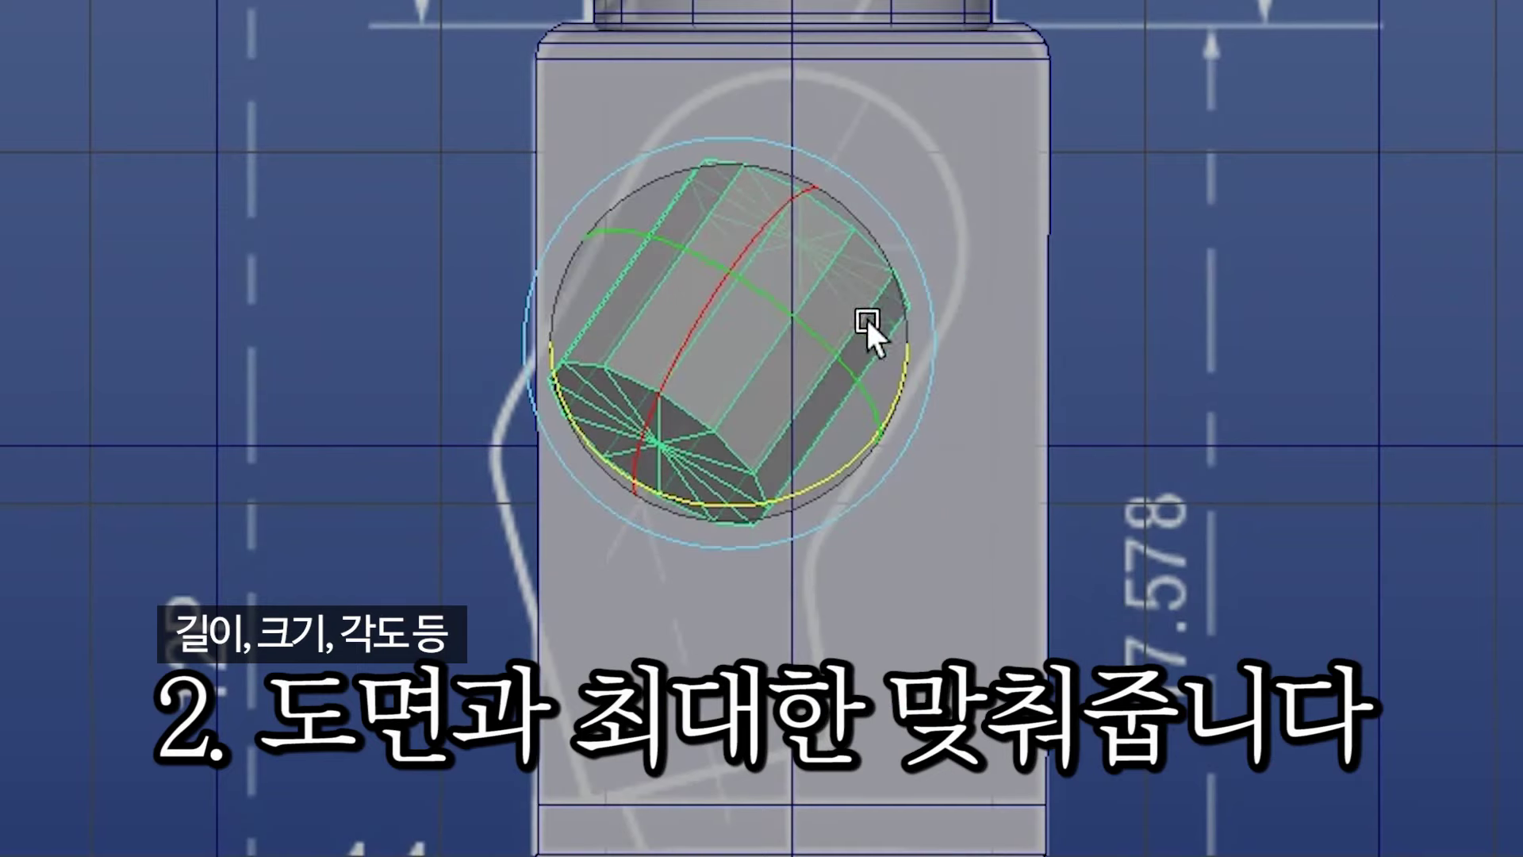
key("r")
mouse_move(816, 341)
middle_mouse_down()
mouse_move(778, 340)
mouse_move(835, 342)
middle_mouse_up()
key("w")
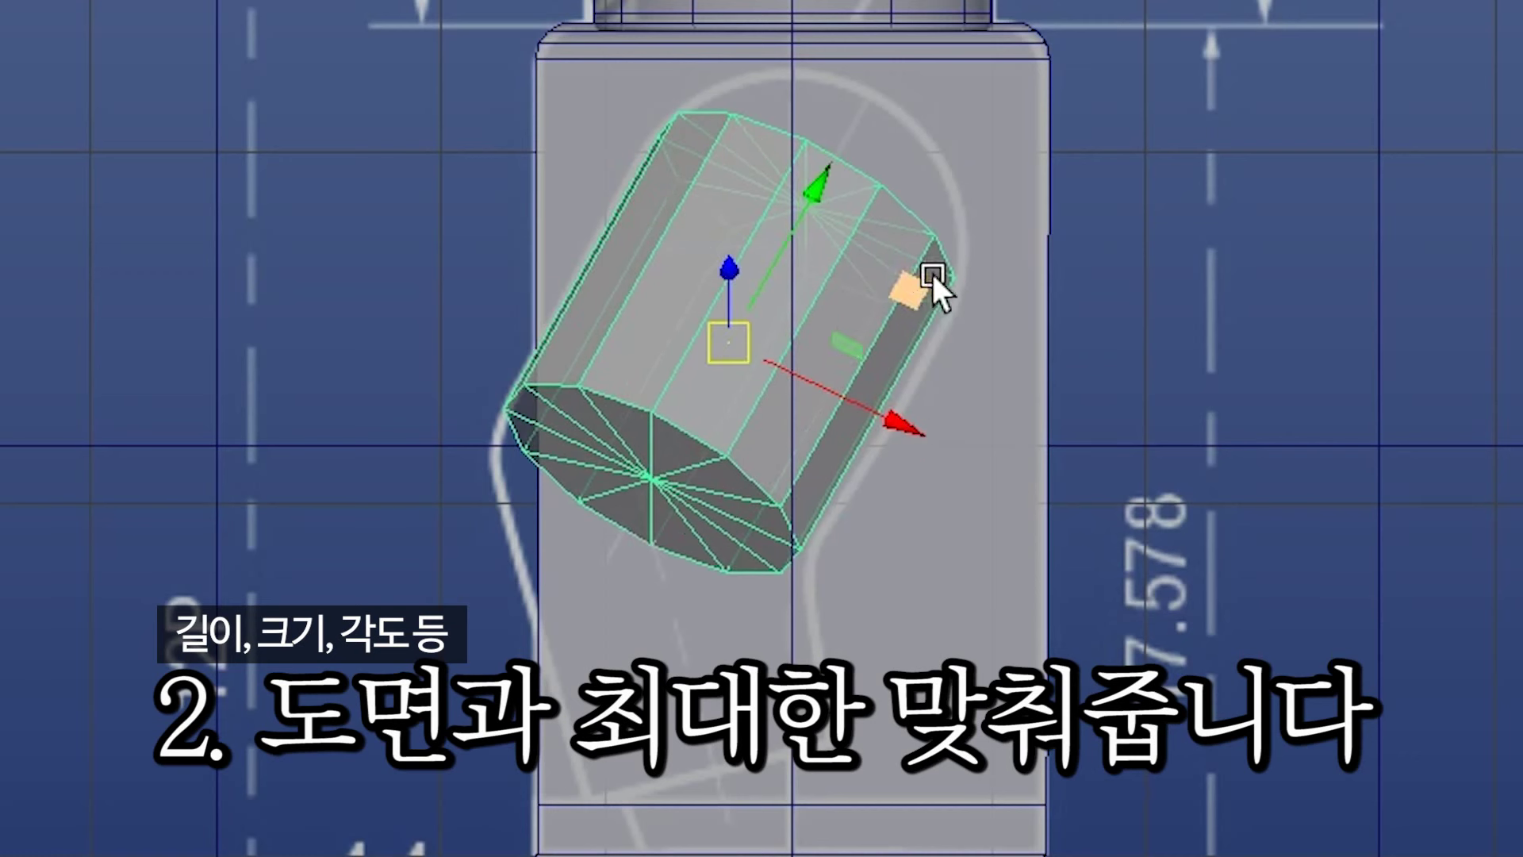
key("space")
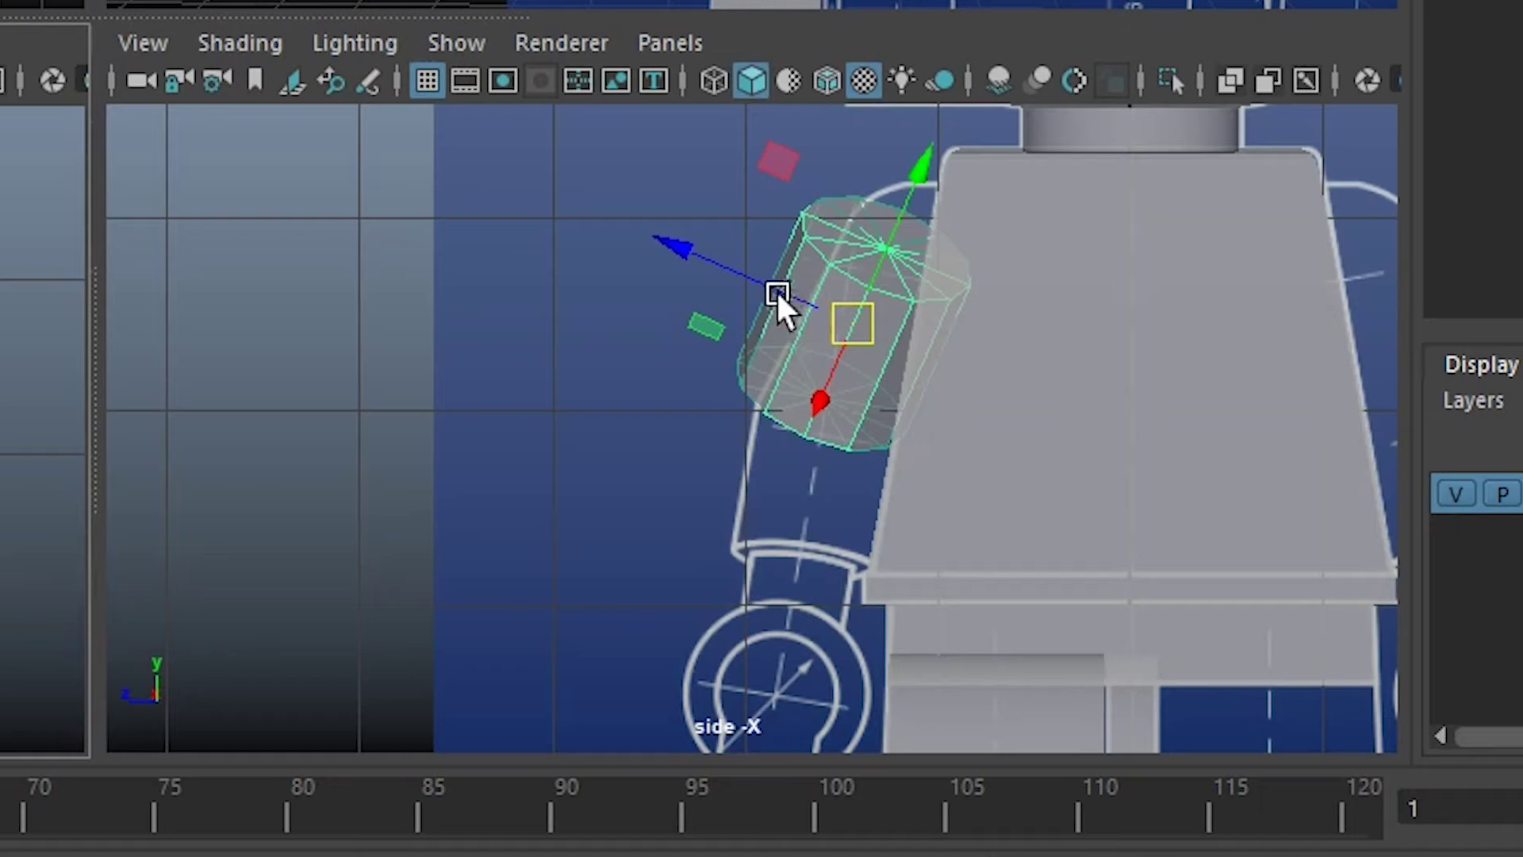
left_click_drag(1046, 526, 1059, 528)
left_click_drag(809, 298, 810, 299)
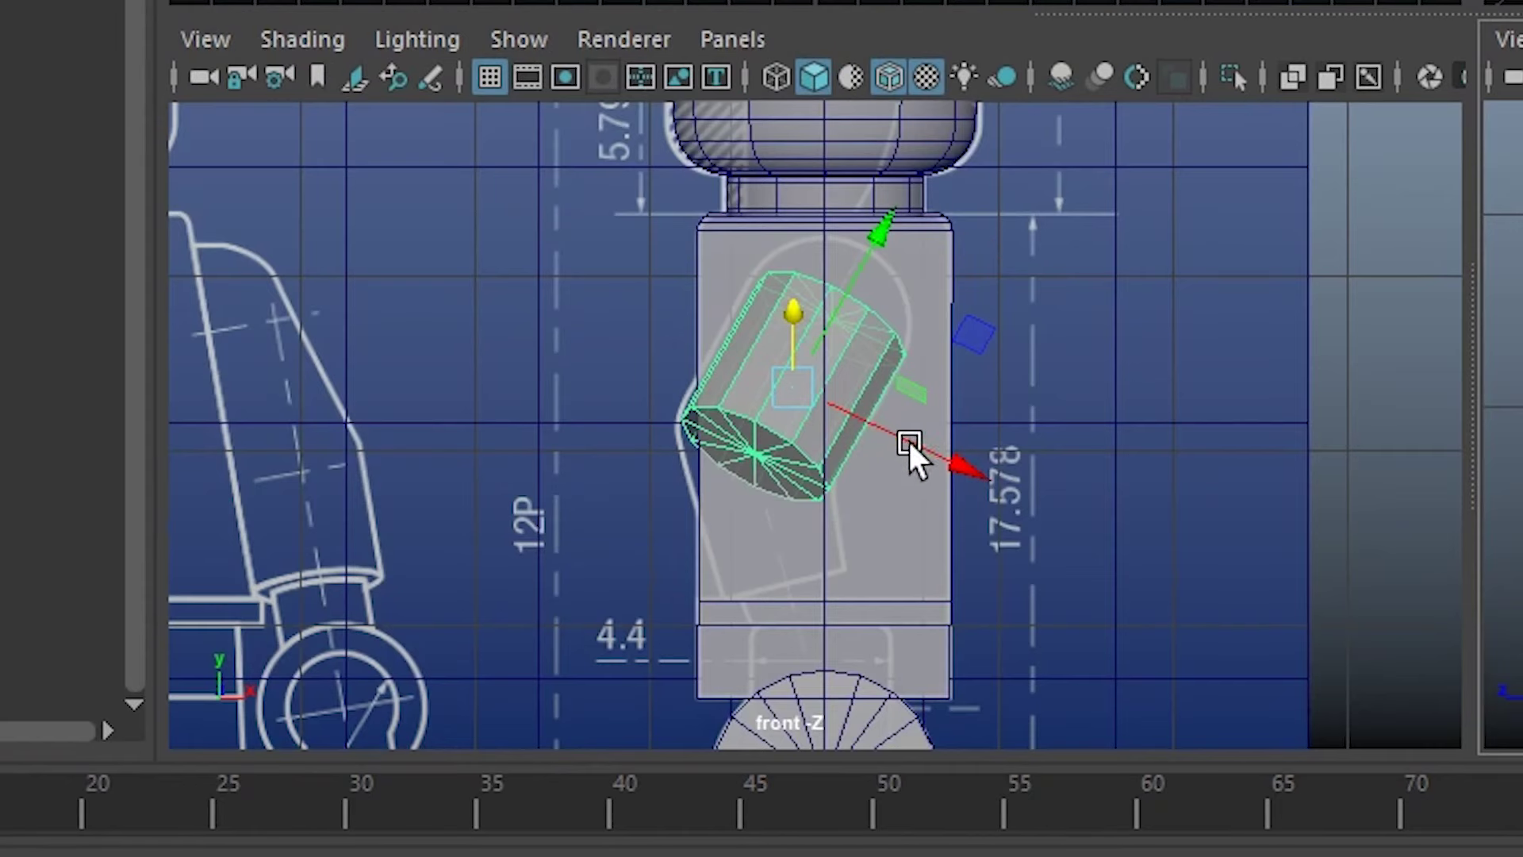
left_click_drag(916, 439, 909, 438)
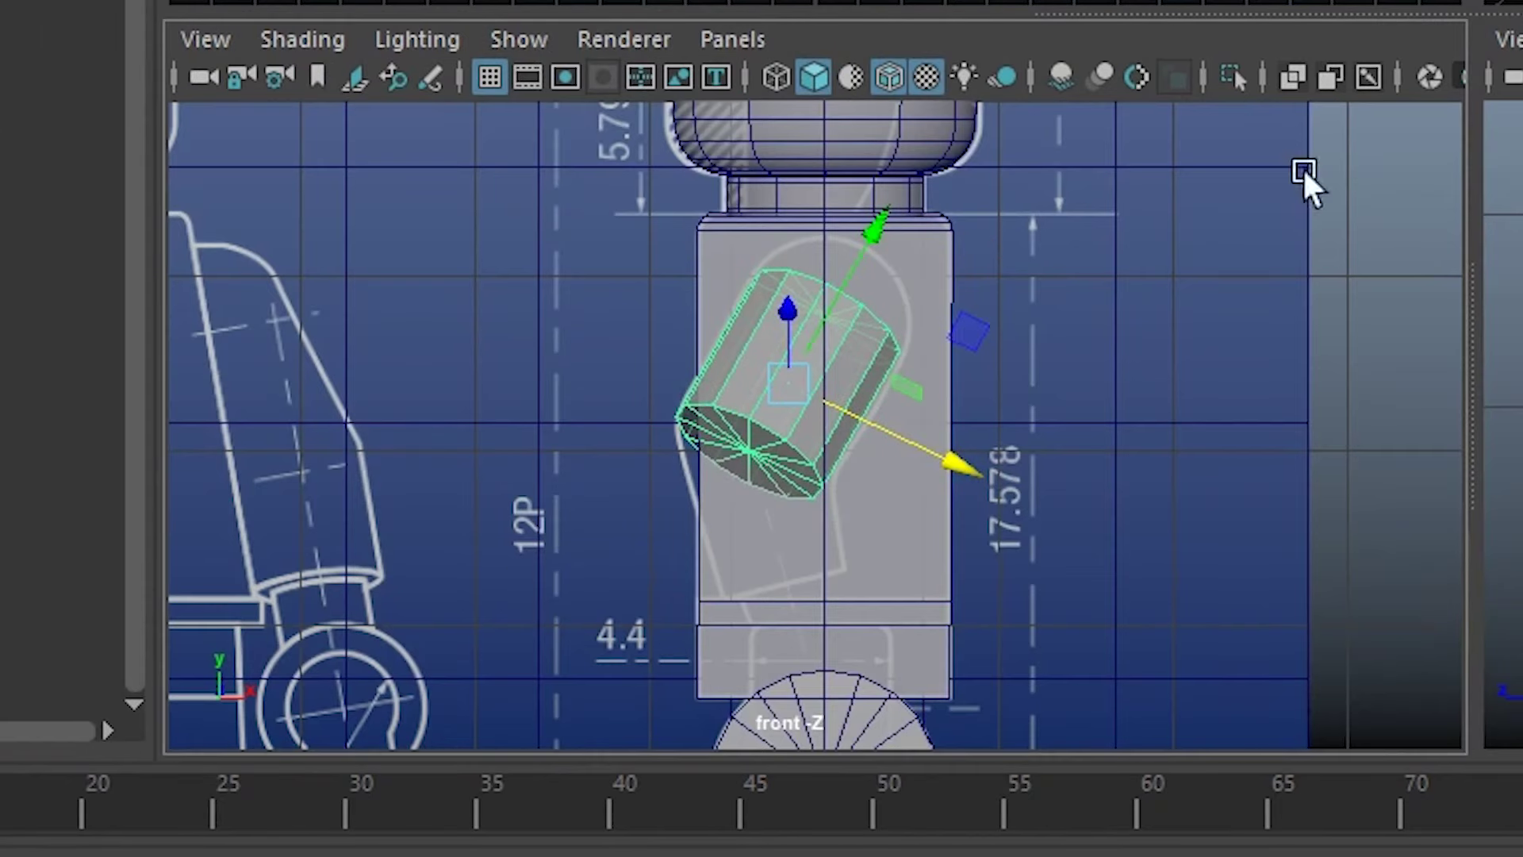
Select the vertices at the top end of the arm cylinder and enlarge that end slightly to fit the shoulder outline
key("space")
key("f")
right_click_drag(757, 336, 729, 330)
left_click_drag(685, 274, 936, 426)
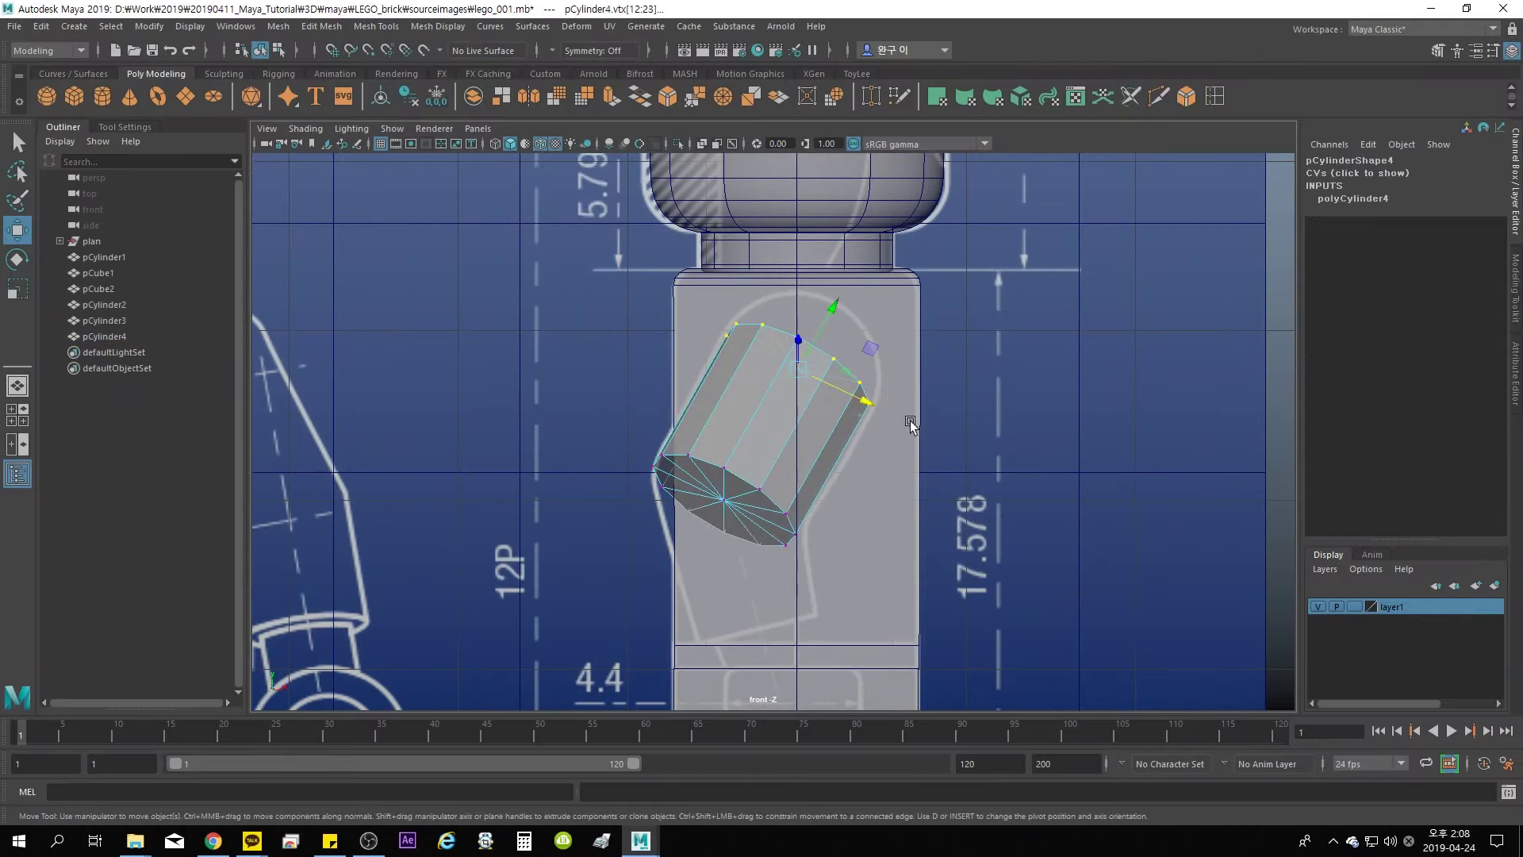
key("r")
left_click_drag(815, 386, 829, 401)
key("w")
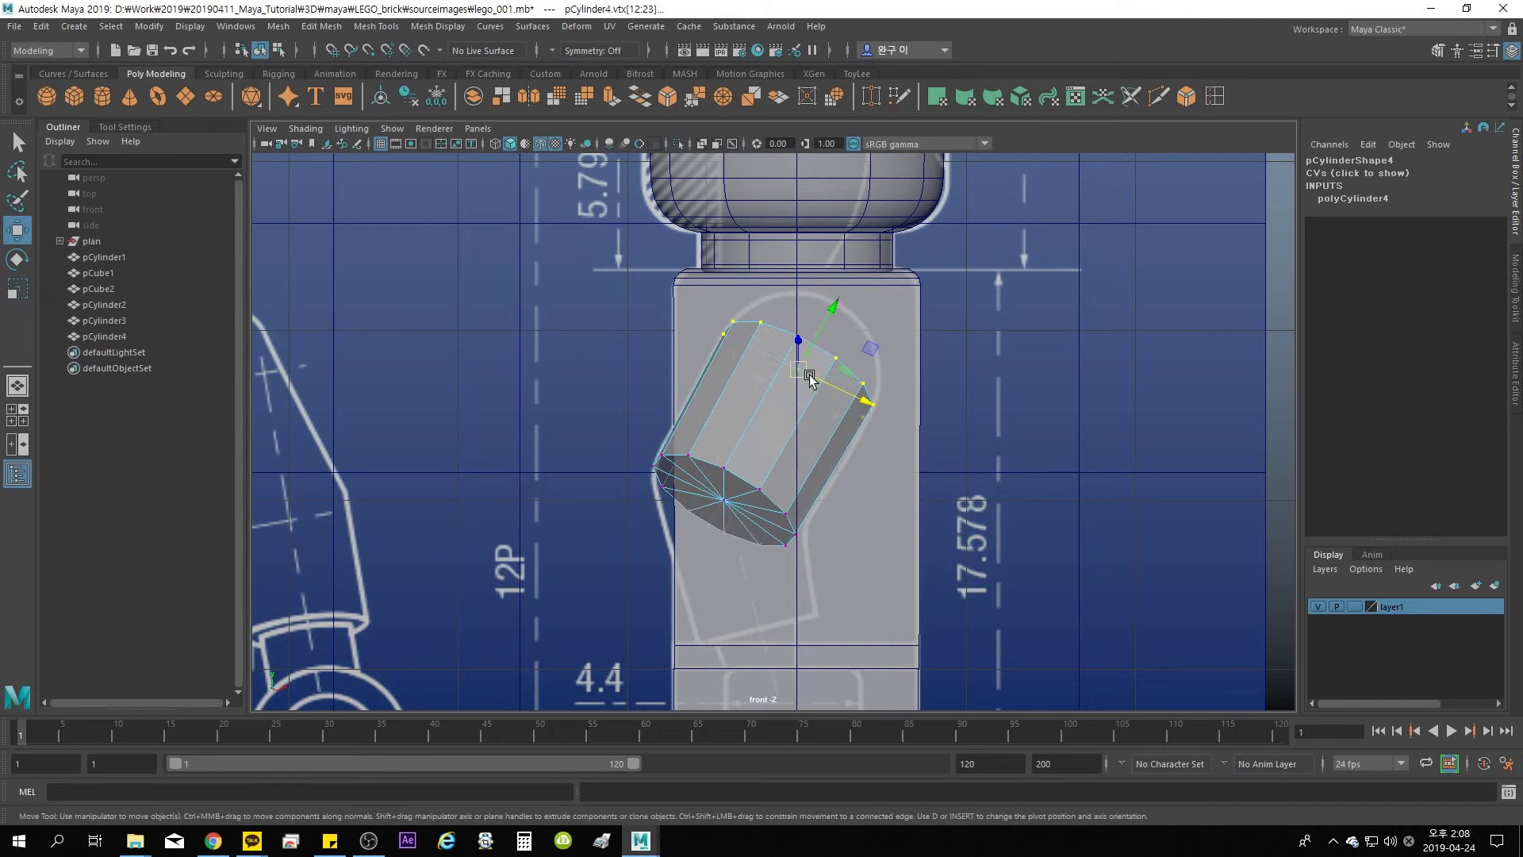
Move the vertices at the lower end of the arm cylinder down along the arm toward the elbow in the side view
key("space")
key("space")
scroll(912, 444, "up", 3)
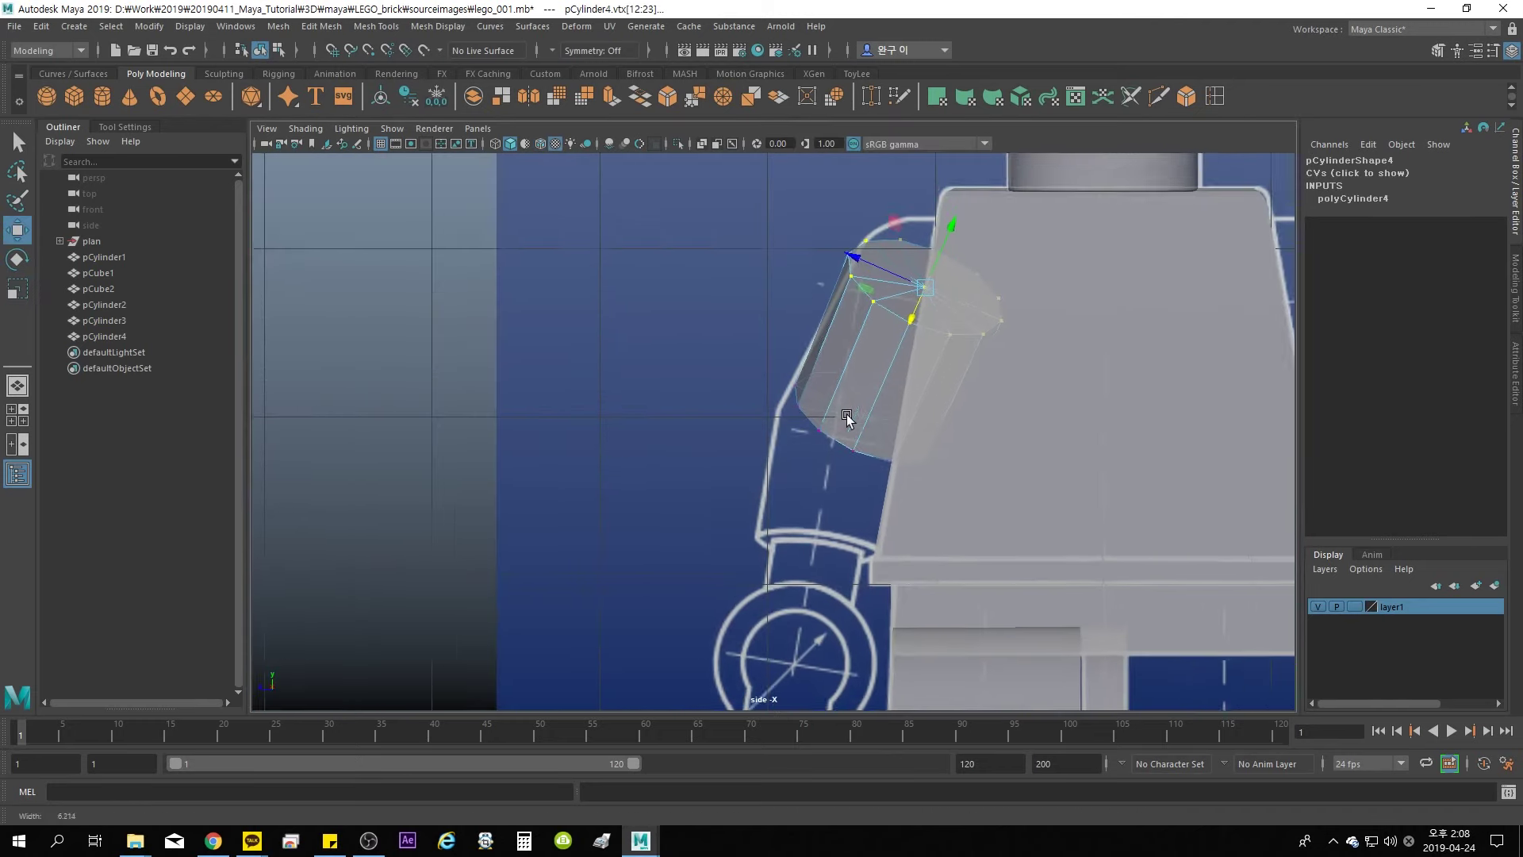
left_click_drag(709, 363, 979, 524)
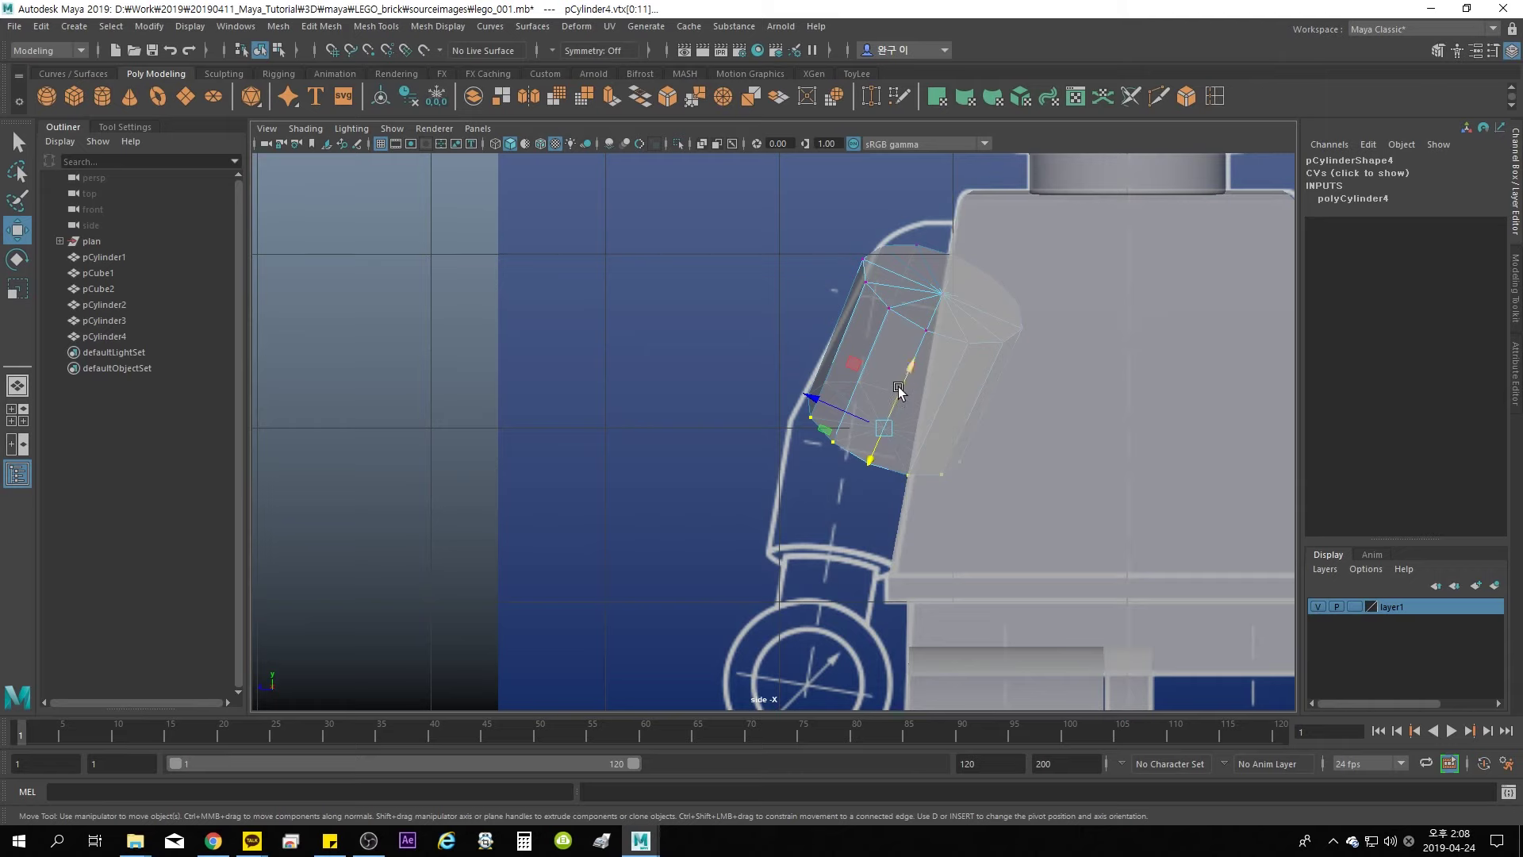
left_click_drag(898, 391, 890, 403)
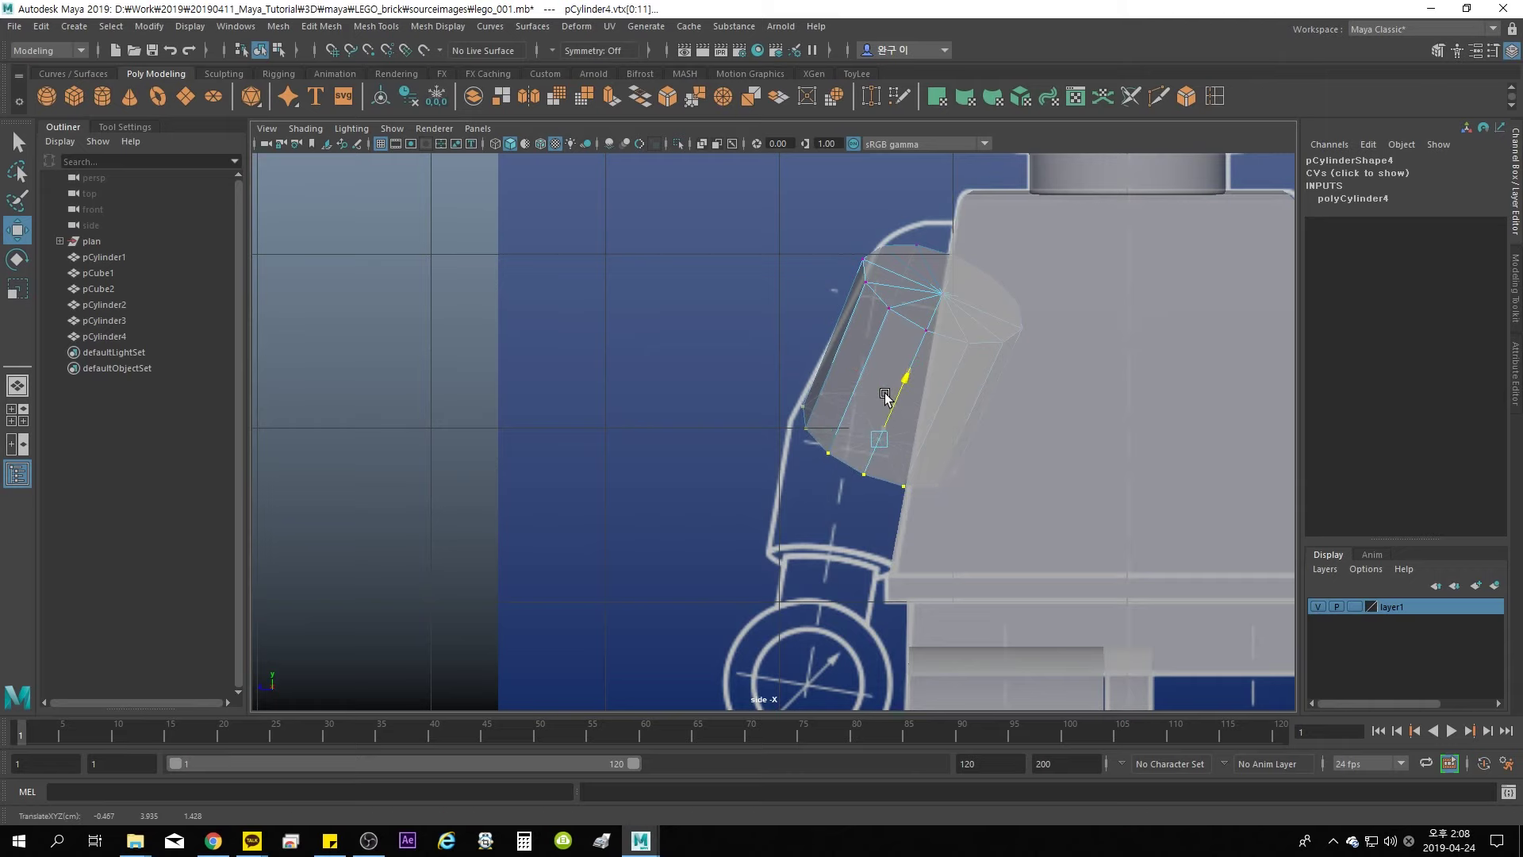
Insert an edge loop around the arm cylinder just below its top cap
key("space")
key("space")
scroll(925, 336, "up", 3)
left_click_drag(864, 376, 857, 343, "alt")
left_click_drag(796, 413, 794, 446, "alt")
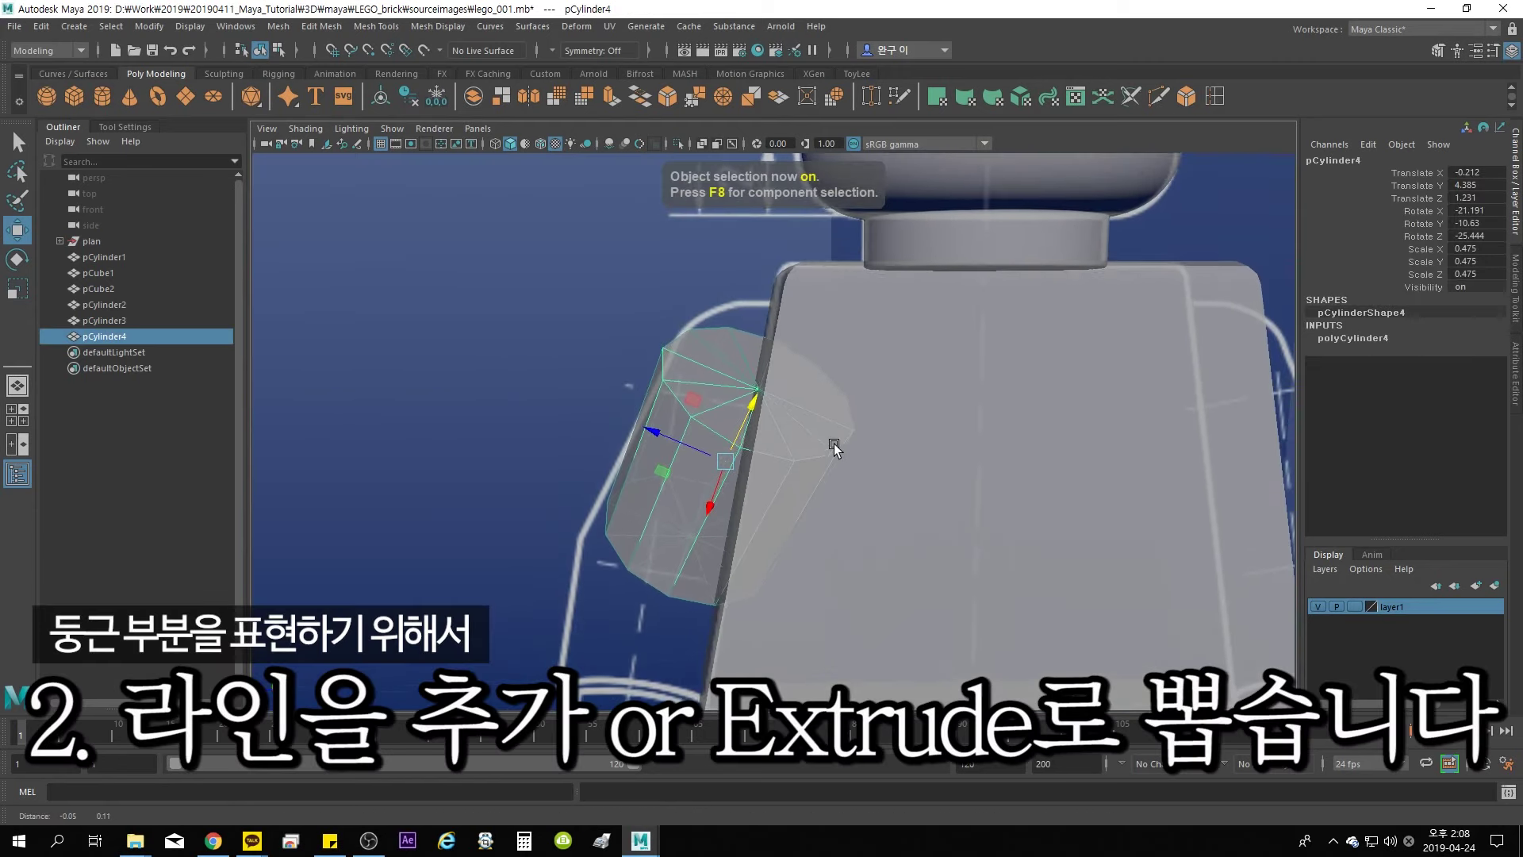
left_click(1215, 99)
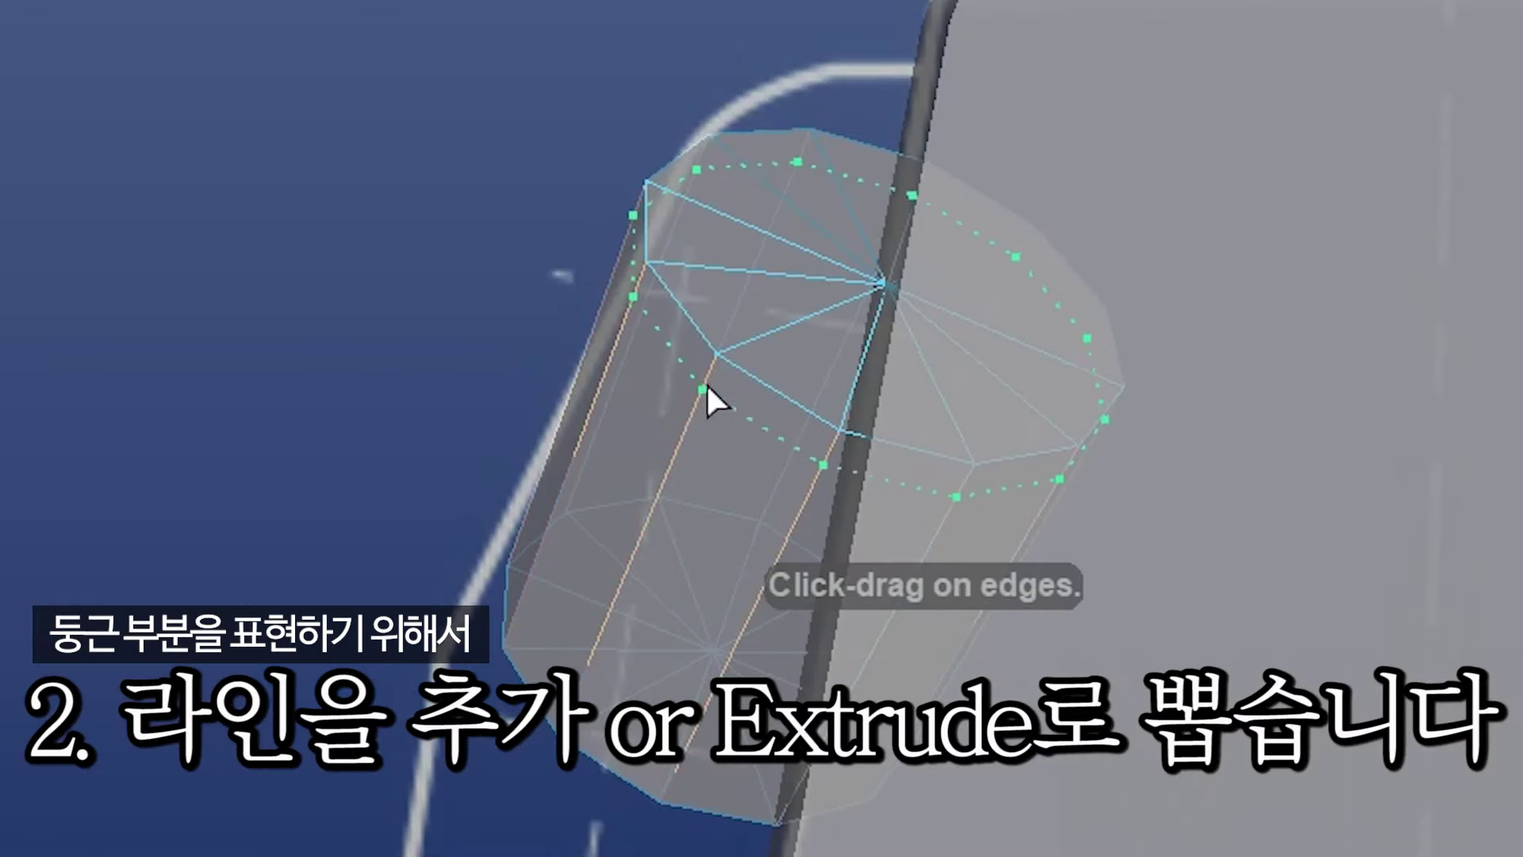
left_click(706, 384)
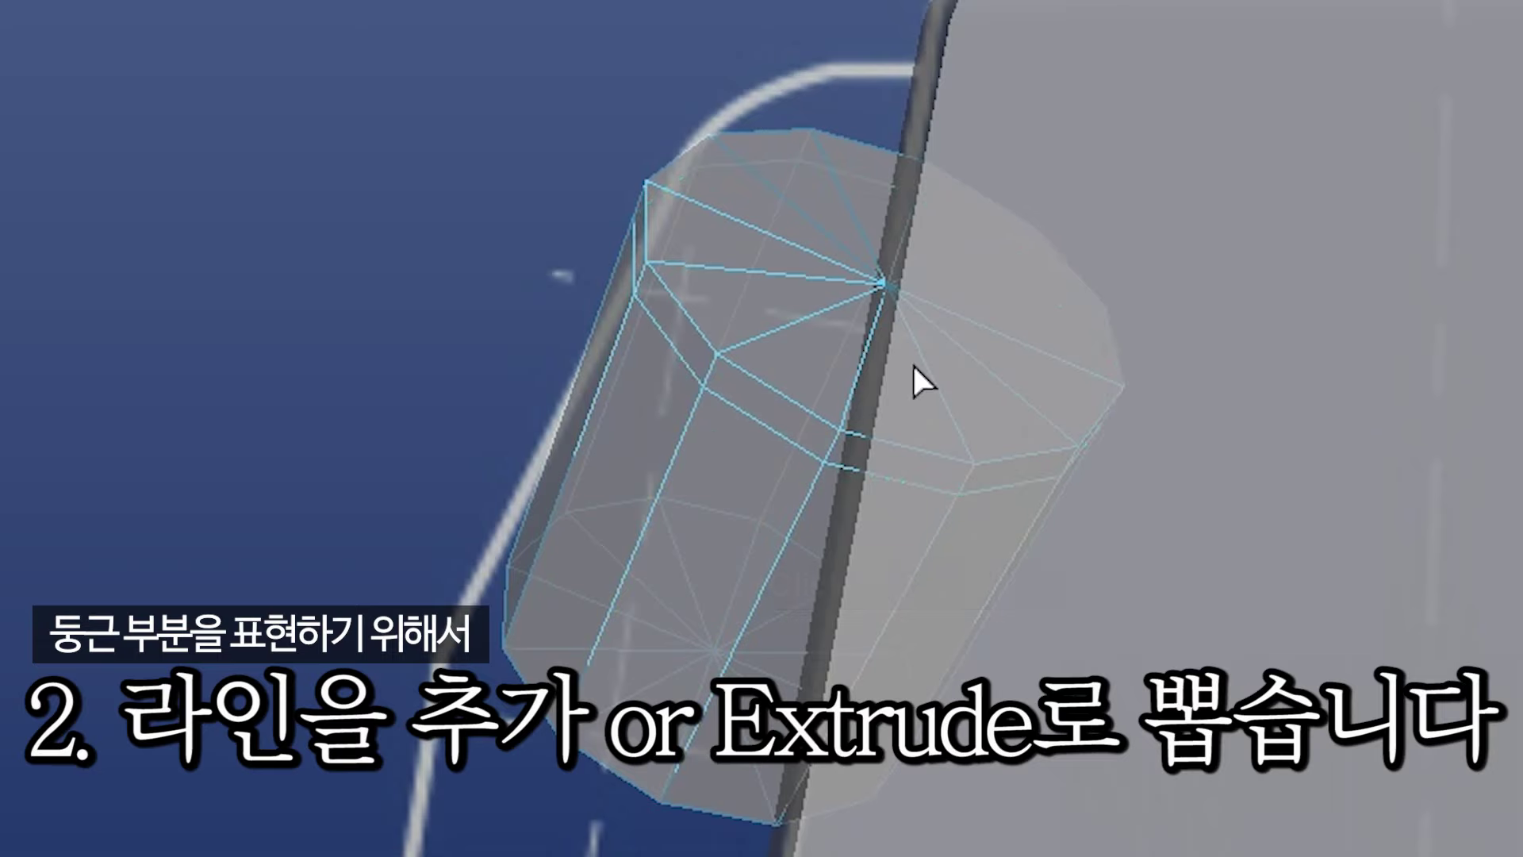
Select all the faces of the arm cylinder's top cap, raise them along the arm axis and shrink them slightly
right_click_drag(822, 350, 801, 428)
left_click(801, 333)
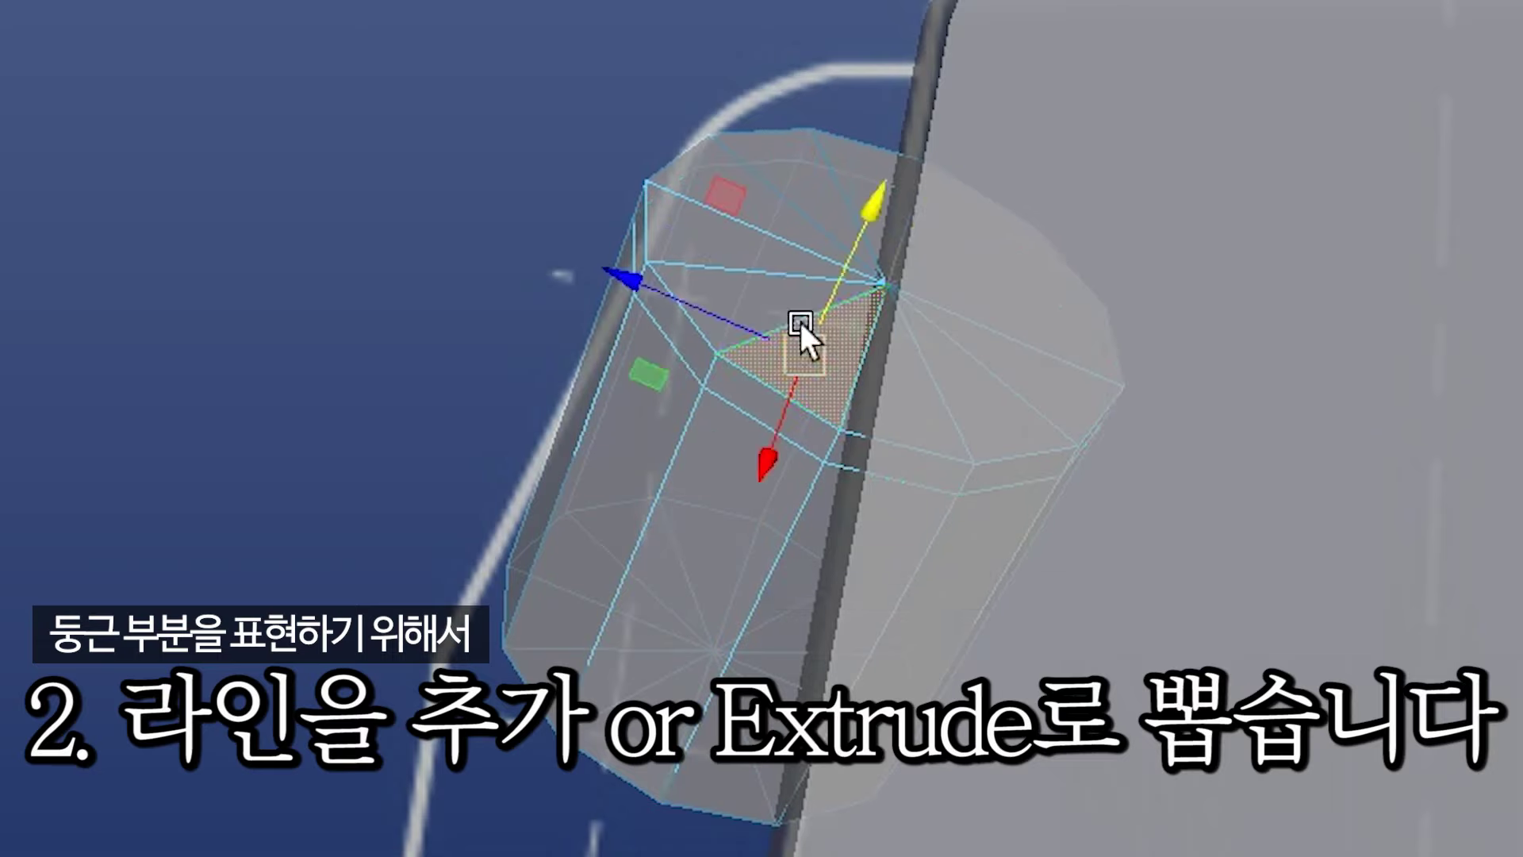
left_click(749, 265, "shift")
left_click(816, 160, "shift")
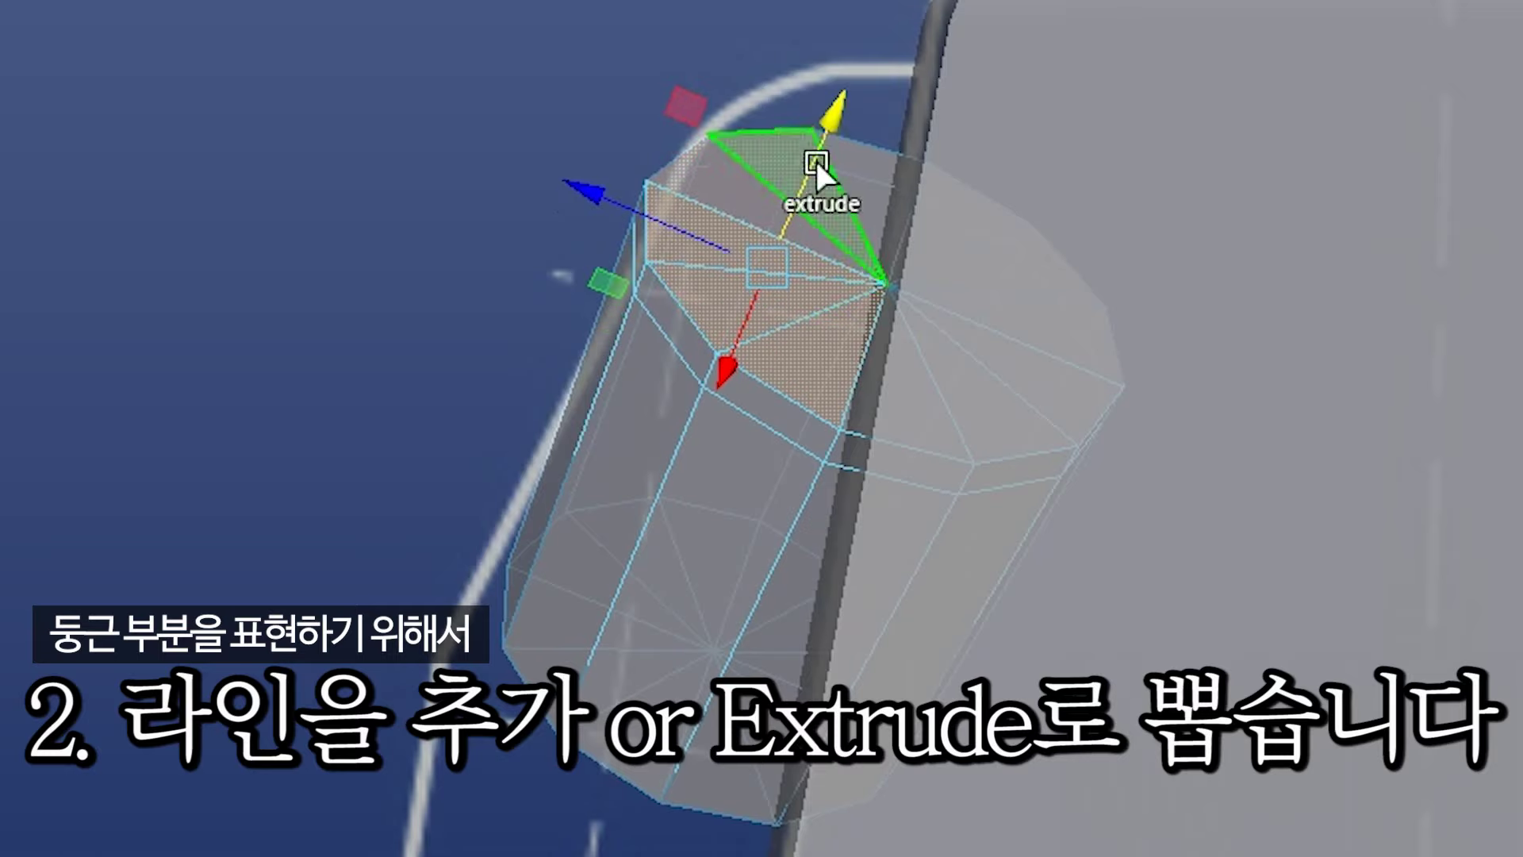
left_click(963, 222, "shift")
left_click(1071, 309, "shift")
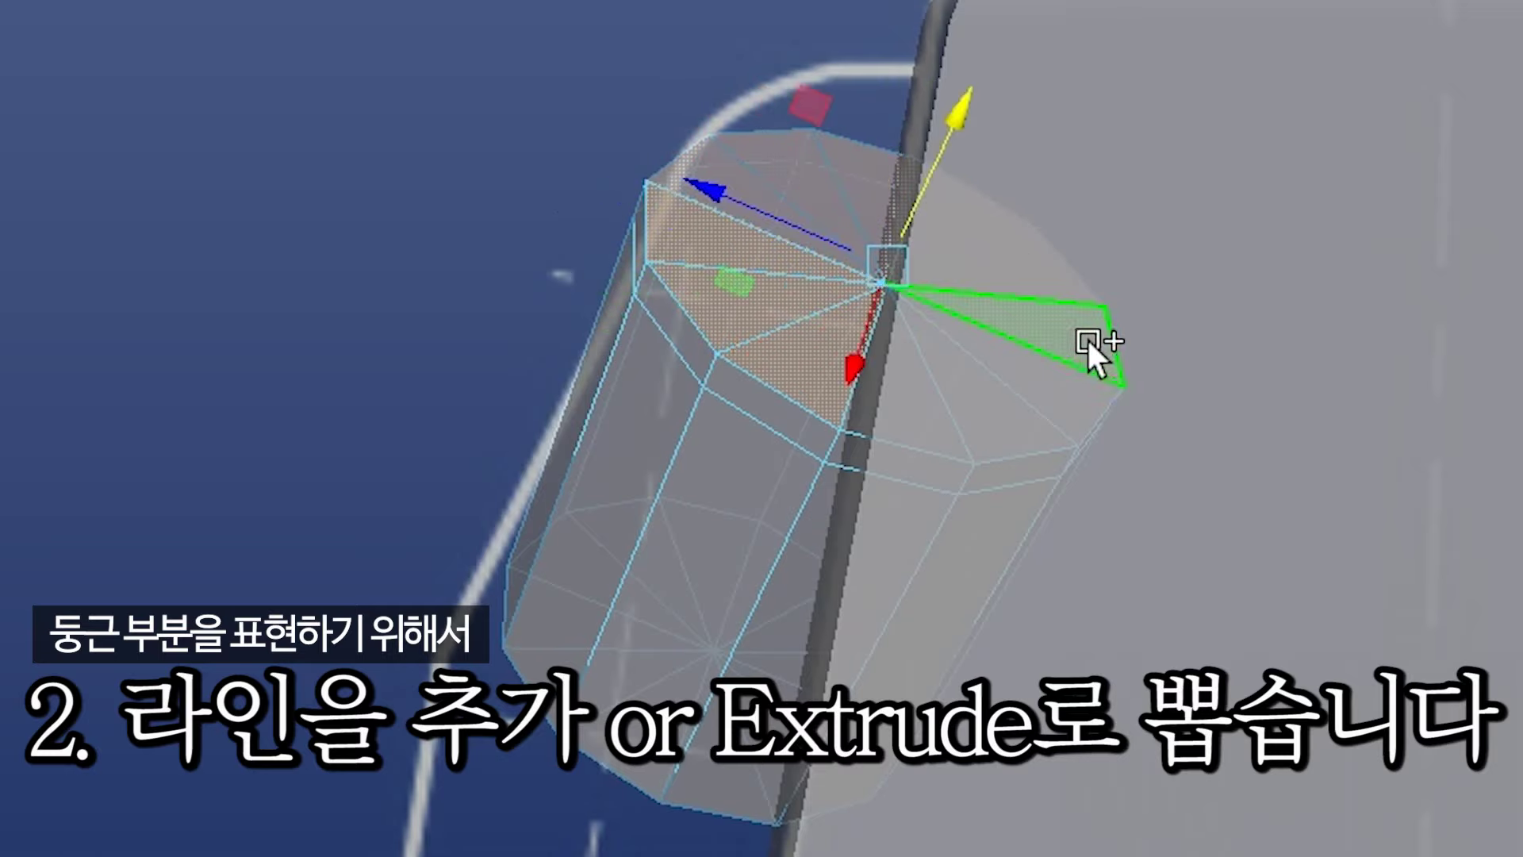
left_click(987, 403, "shift")
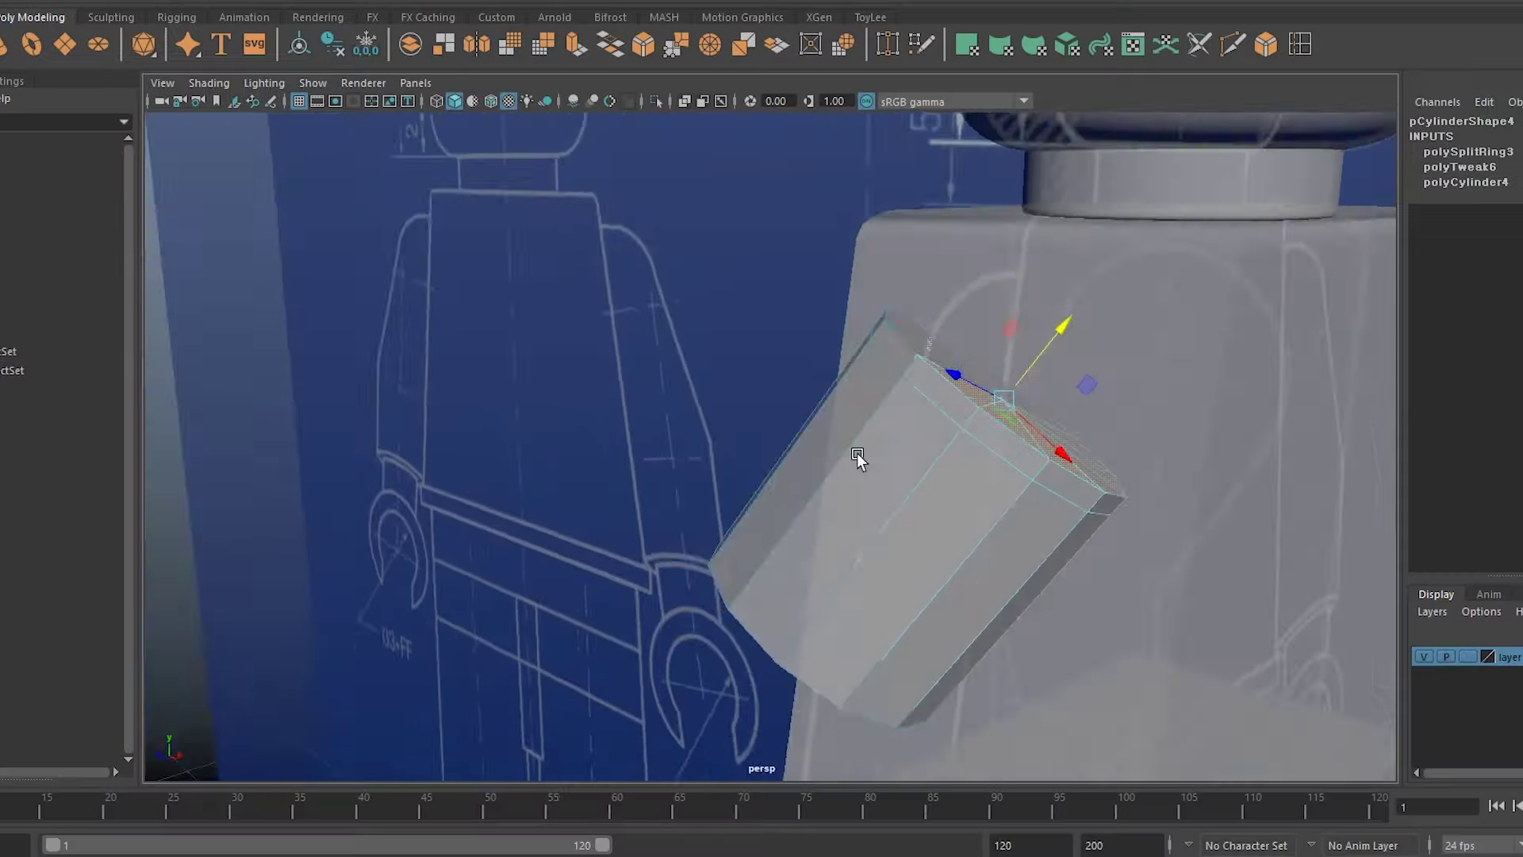
left_click_drag(857, 454, 811, 436, "alt")
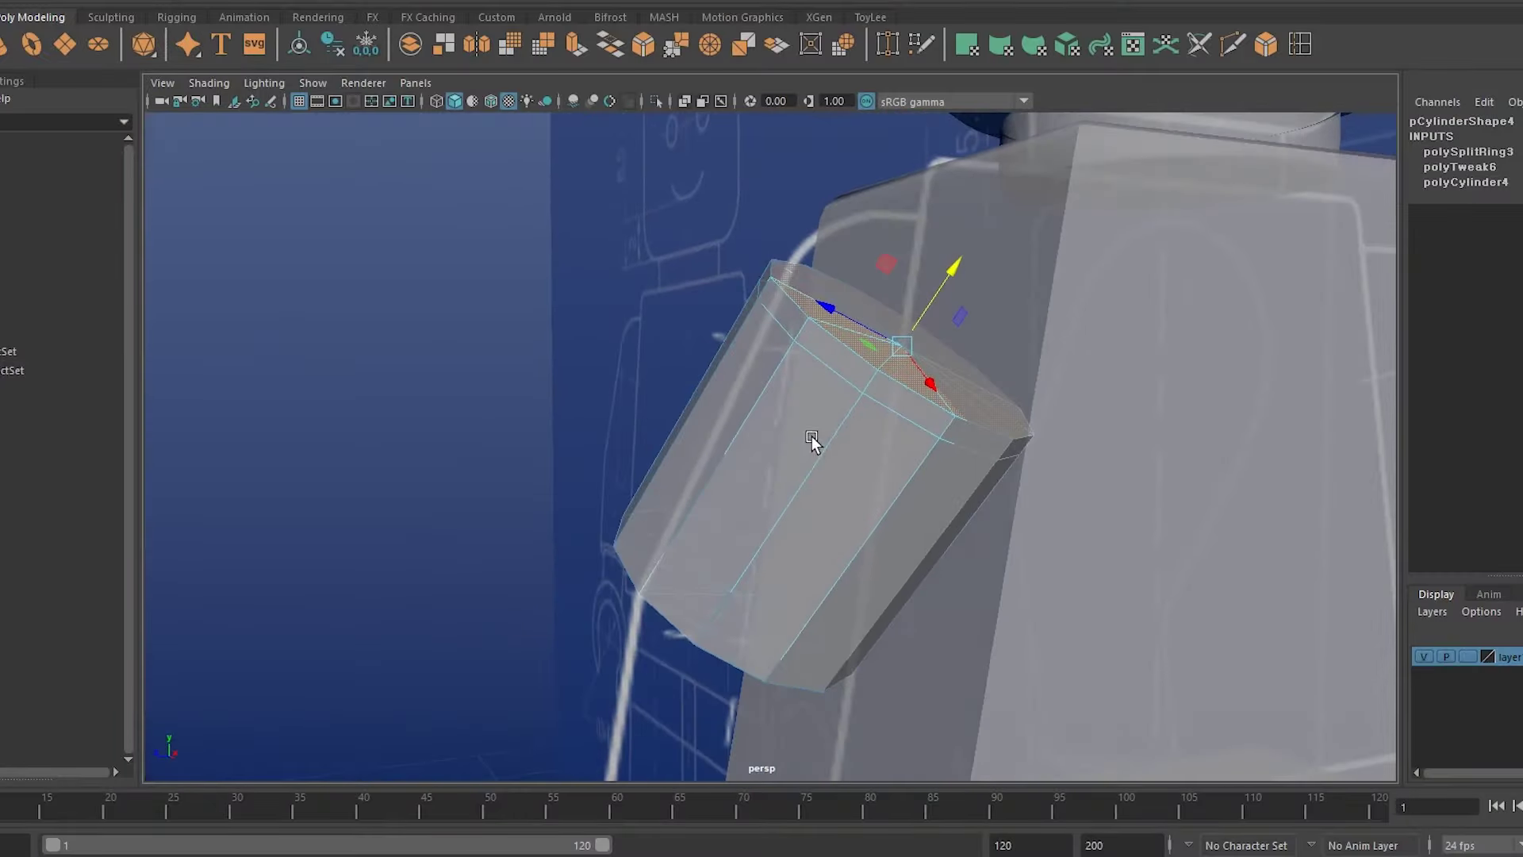
left_click_drag(921, 317, 864, 300)
key("r")
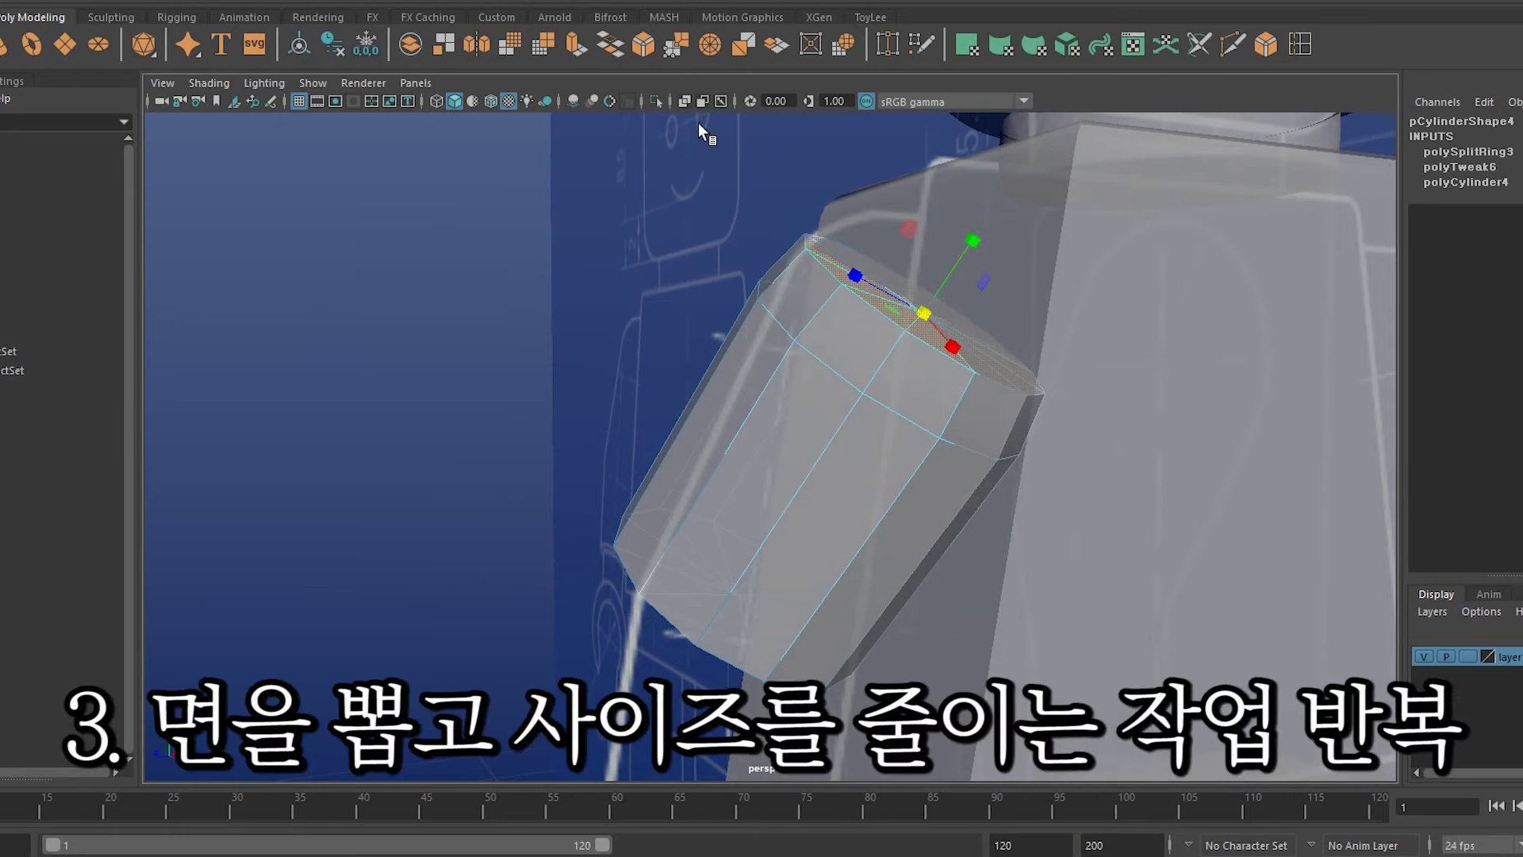
Extrude the top cap faces repeatedly along the arm axis, shrinking the cap each time, to form a rounded shoulder dome
key("ctrl+e")
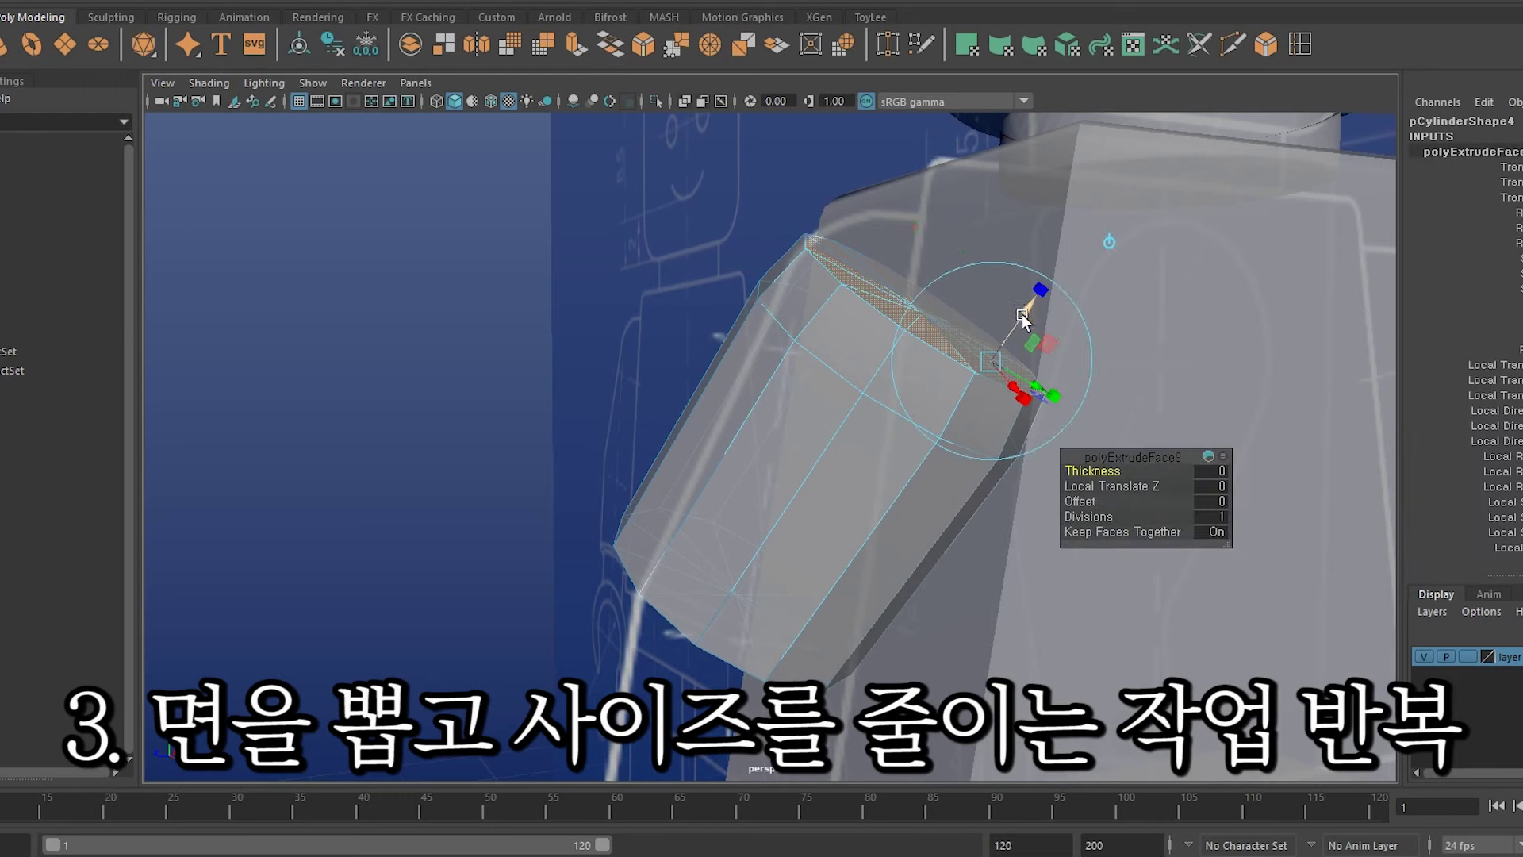
left_click_drag(1022, 315, 1064, 278)
key("r")
left_click_drag(959, 274, 903, 283)
key("ctrl+e")
left_click_drag(984, 235, 1090, 216)
key("ctrl+e")
key("r")
left_click_drag(1000, 230, 914, 248)
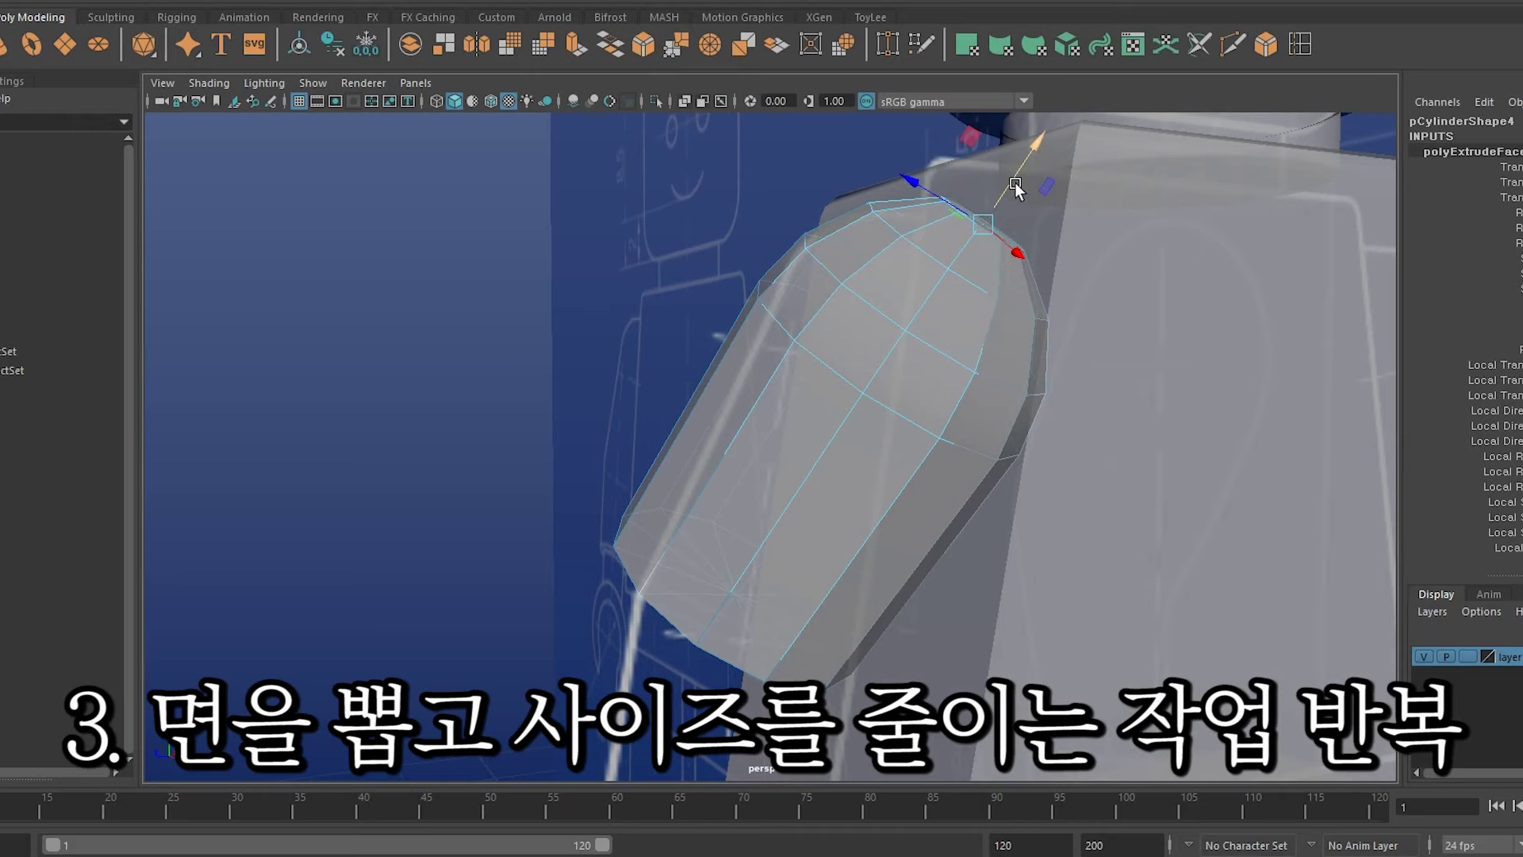
left_click_drag(1015, 189, 1017, 188)
Check the roundness of the shoulder dome against the outline in smooth preview
right_click_drag(1019, 188, 1081, 194, "alt")
middle_click_drag(1081, 194, 906, 380, "alt")
right_click_drag(902, 344, 819, 348)
key("3")
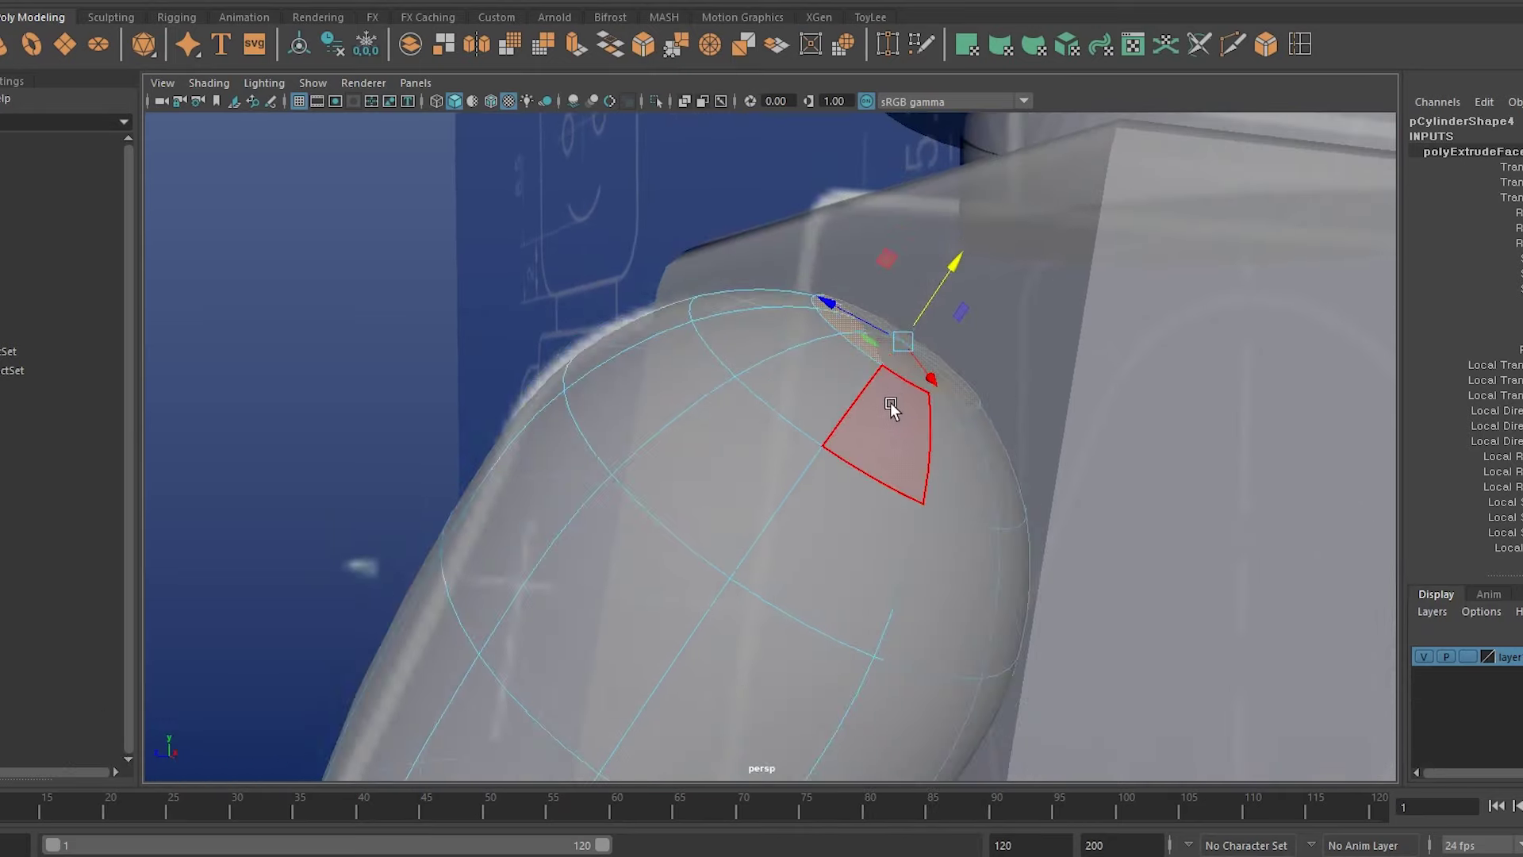
right_click_drag(891, 408, 847, 412, "alt")
left_click(392, 361)
right_click_drag(690, 404, 622, 412, "alt")
left_click_drag(622, 411, 683, 404, "alt")
Return the arm to object selection and nudge it along its axis to match the shoulder outline in the side view
key("F8")
key("1")
key("space")
key("space")
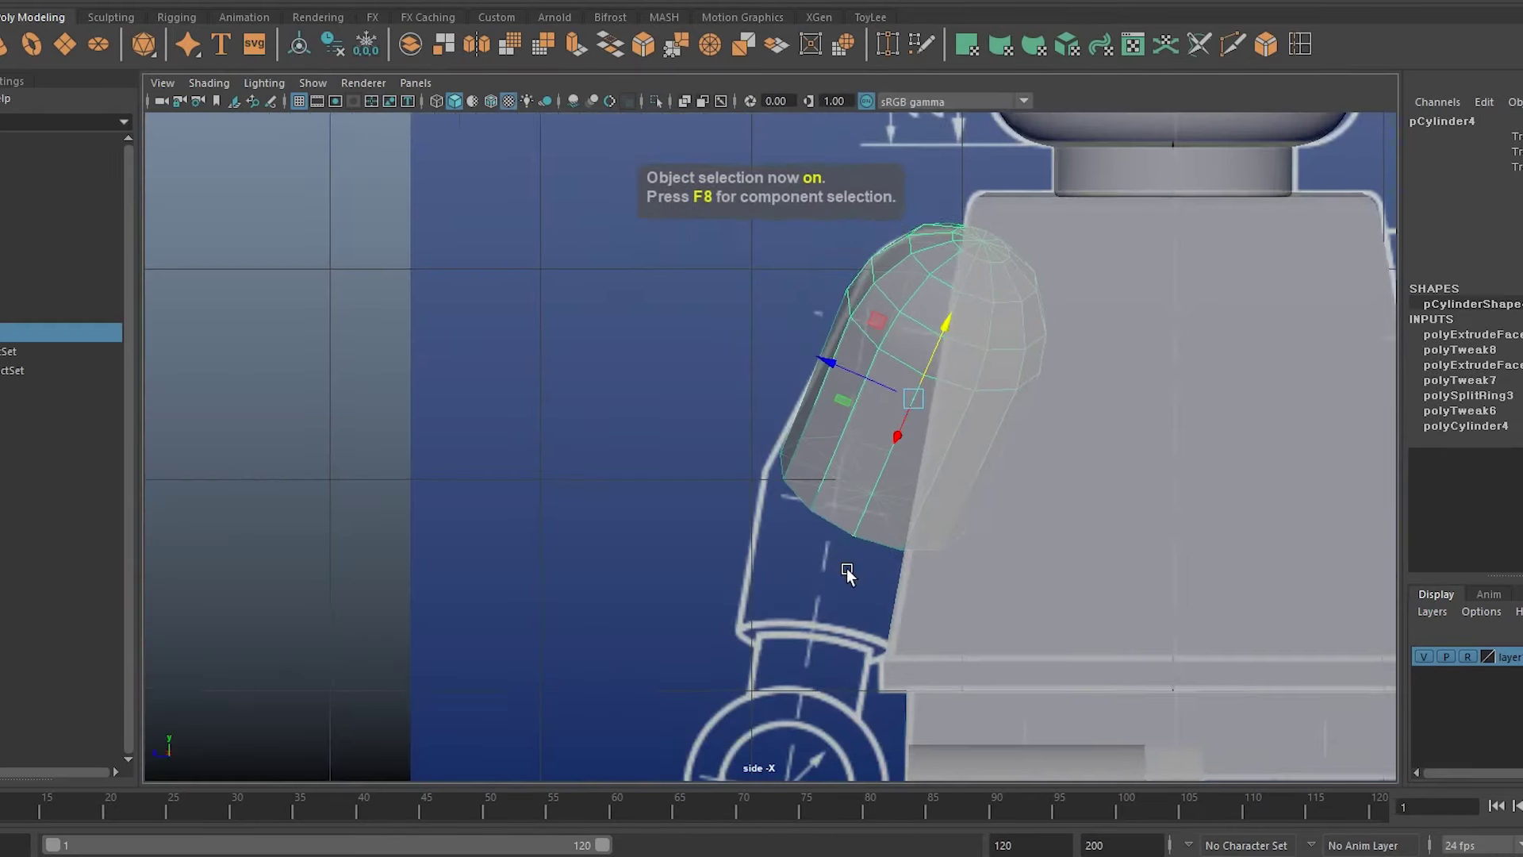
scroll(938, 325, "up", 2)
left_click_drag(931, 356, 924, 359)
key("3")
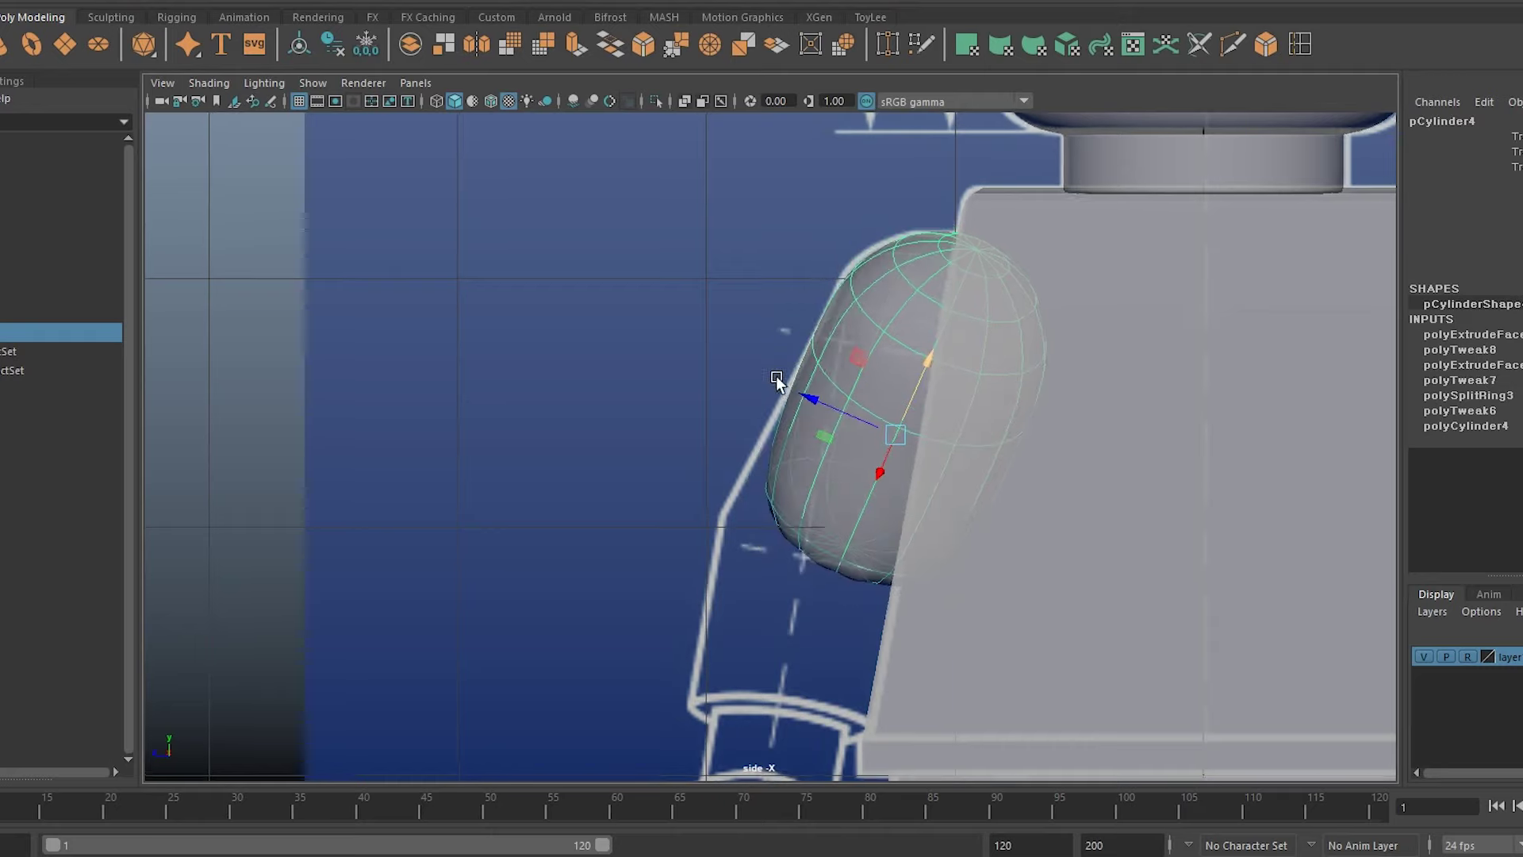
scroll(936, 361, "up", 2)
key("1")
middle_click_drag(909, 491, 978, 366, "alt")
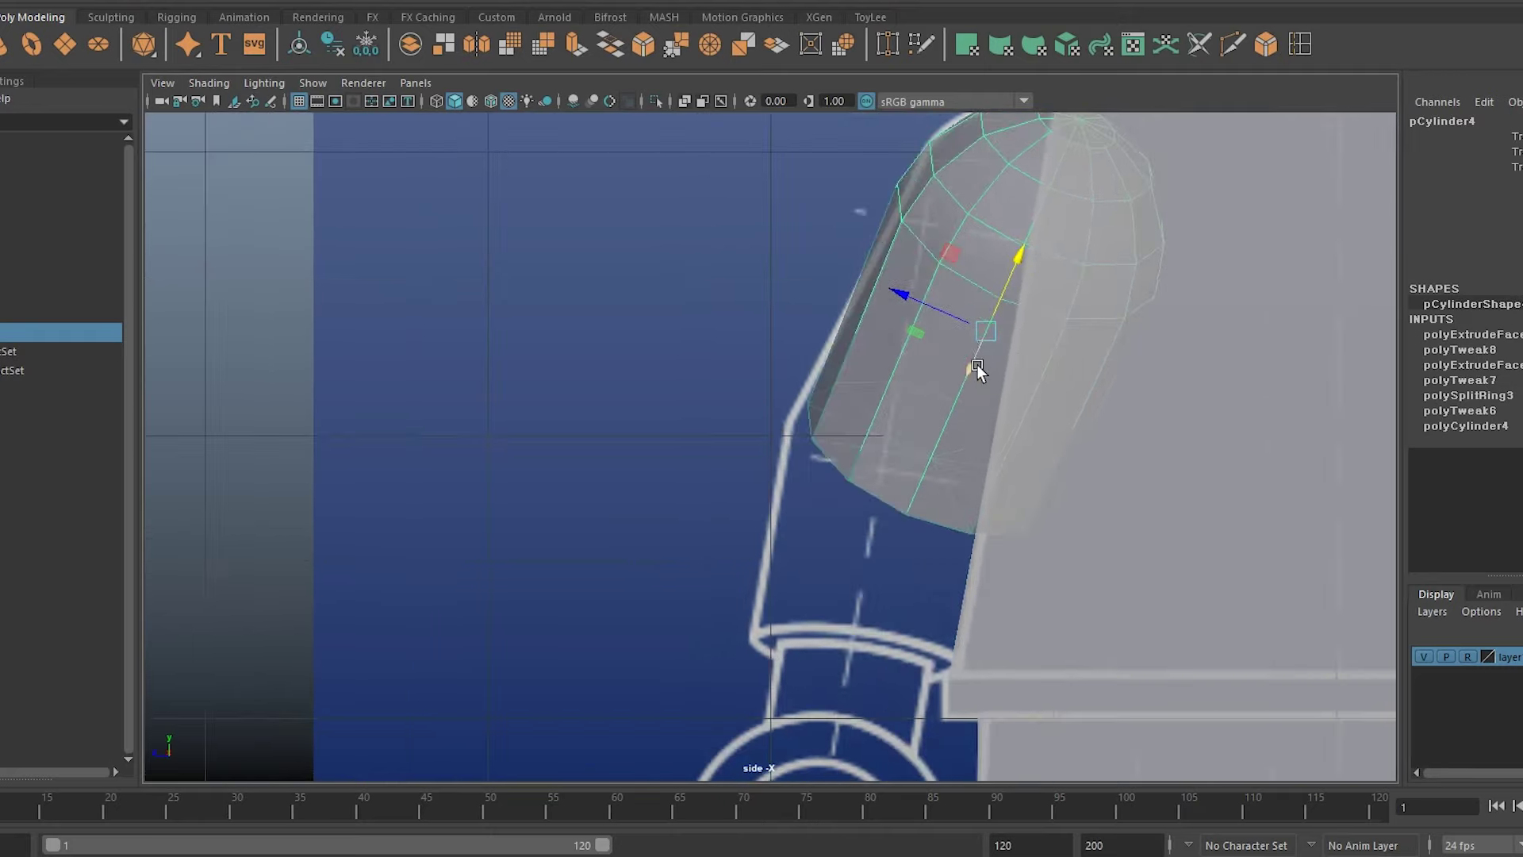
Select the faces of the arm's lower cap and extrude them with a Local Translate Z of 0.27
key("space")
key("space")
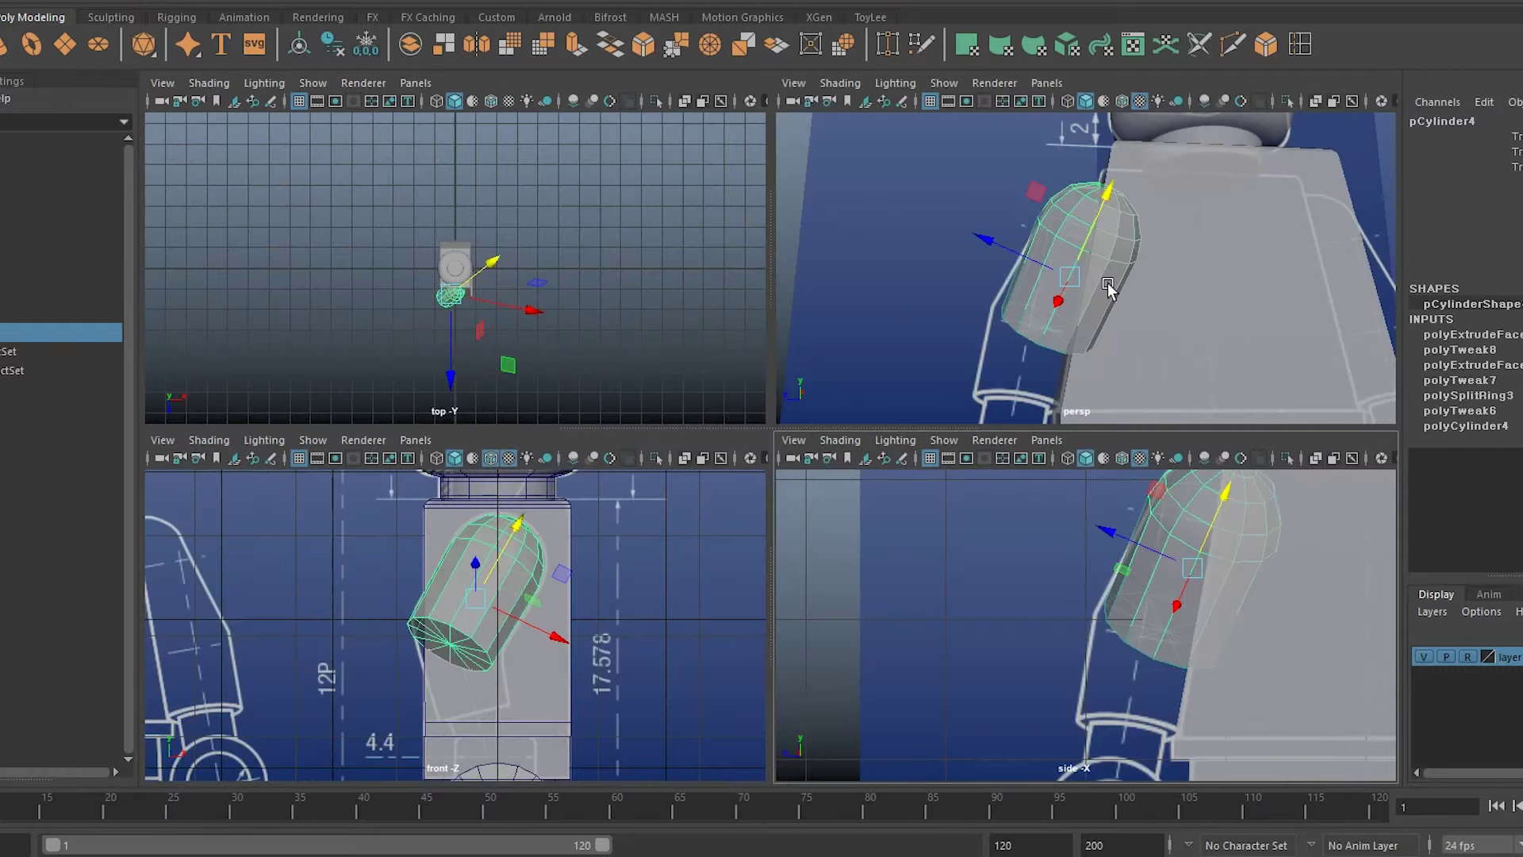
left_click_drag(987, 380, 948, 396, "alt")
right_click_drag(949, 396, 944, 448)
left_click(964, 374)
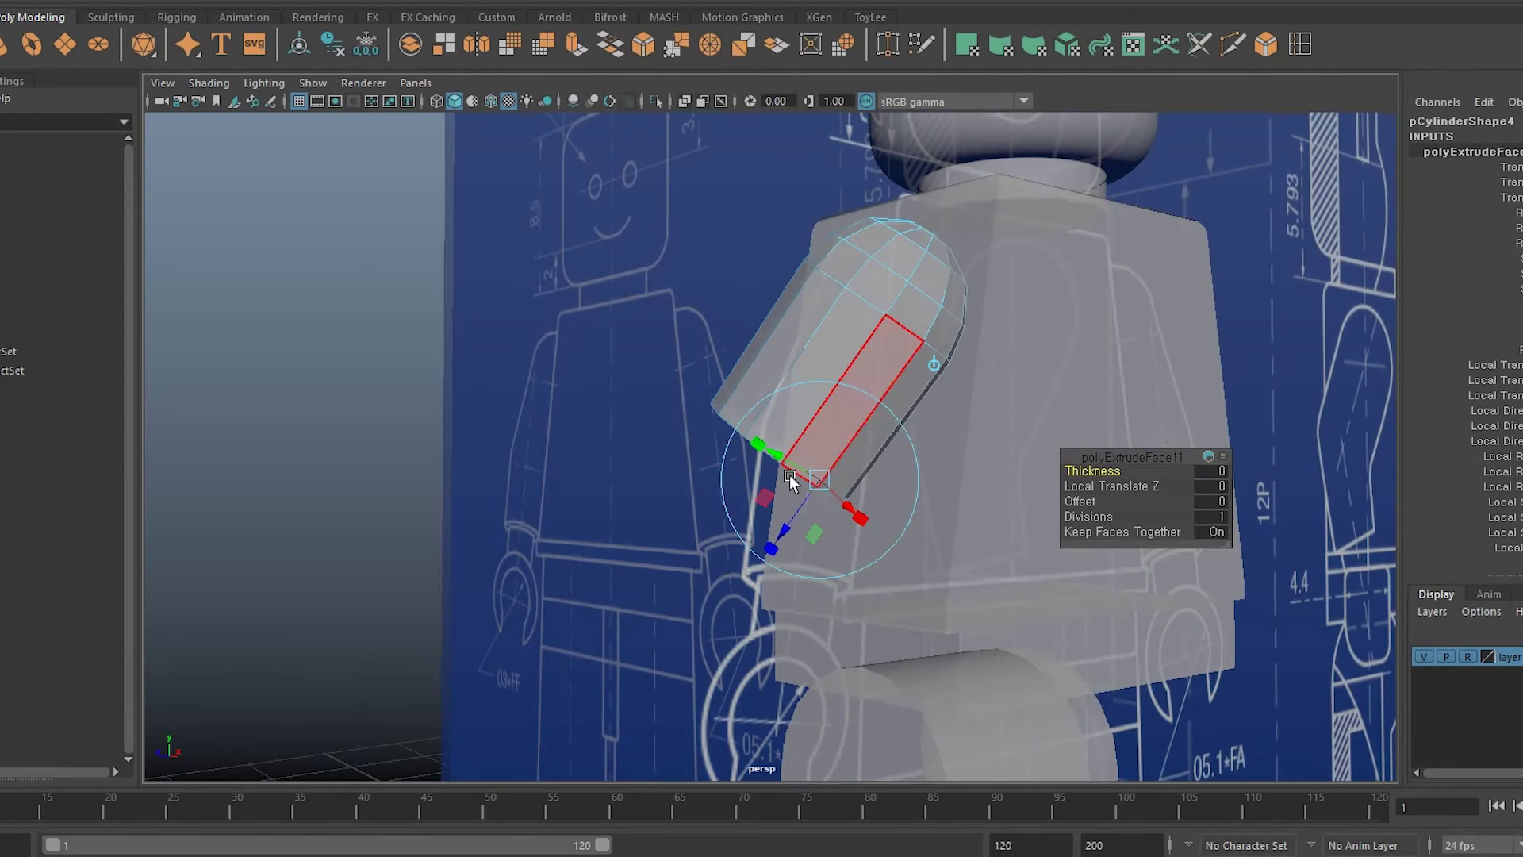
left_click_drag(797, 504, 770, 541)
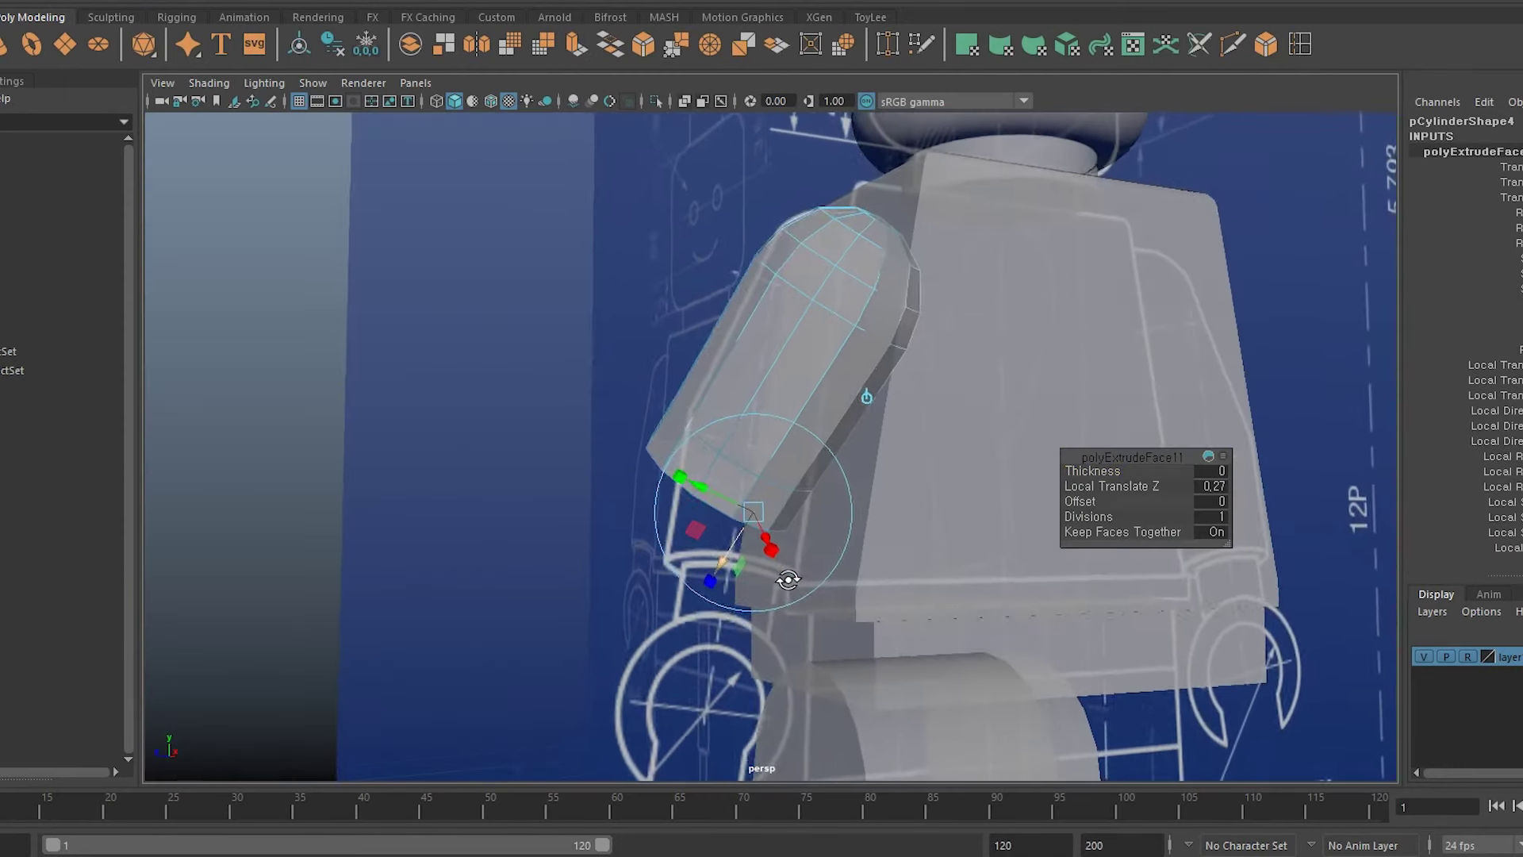
Rotate the extruded lower cap in the front view to turn it toward the forearm direction
key("space")
key("space")
right_click_drag(670, 593, 857, 557, "alt")
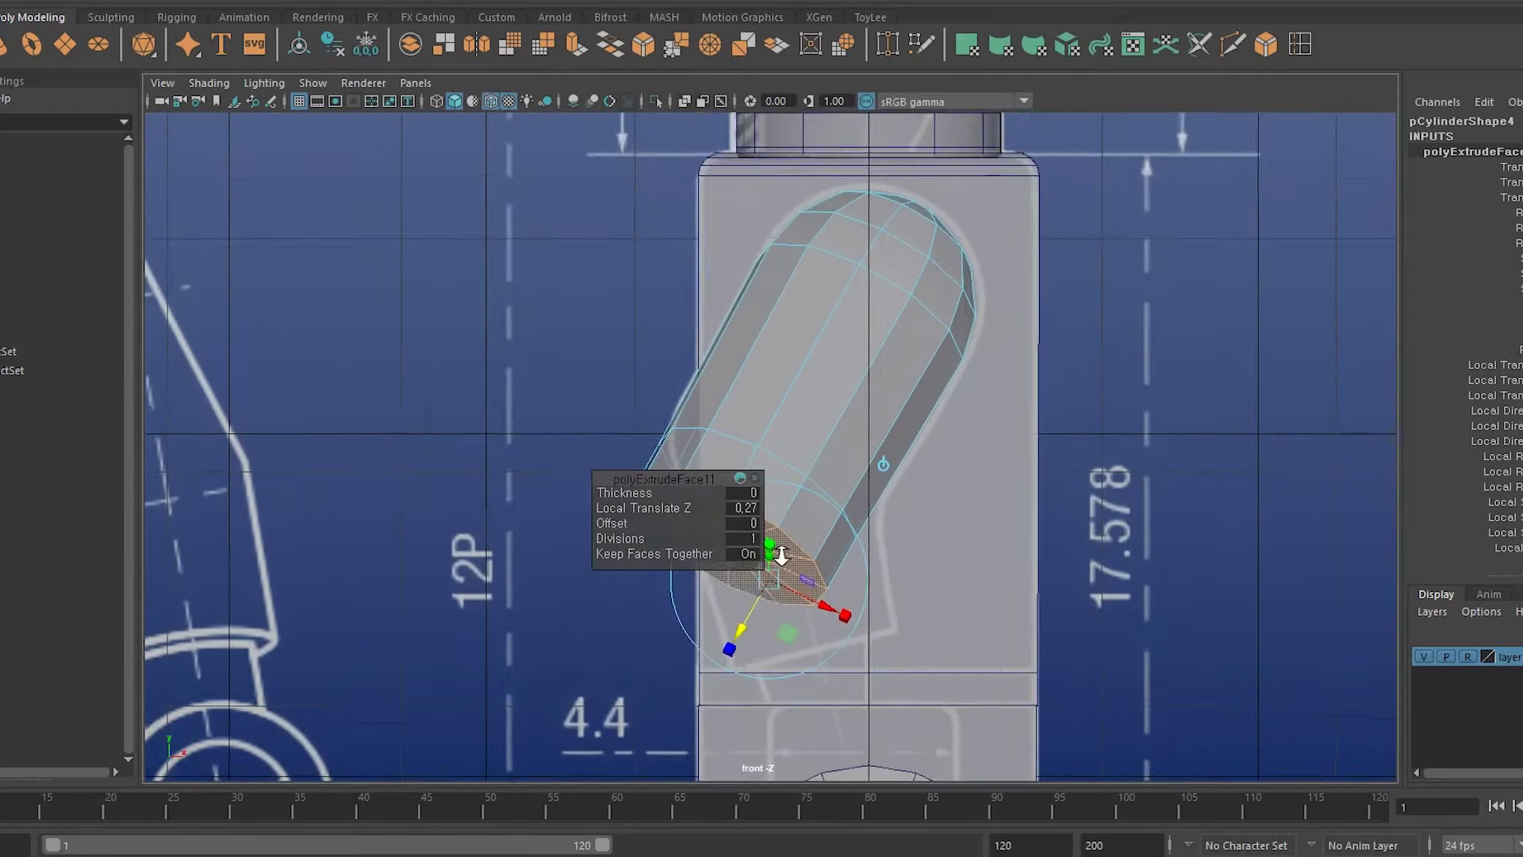
middle_click_drag(863, 555, 873, 481, "alt")
key("e")
left_click_drag(766, 530, 738, 473)
key("w")
key("r")
key("e")
left_click_drag(844, 512, 853, 493)
Move the lower cap to the middle of the forearm outline and rotate it parallel to the slanted wrist edge
key("w")
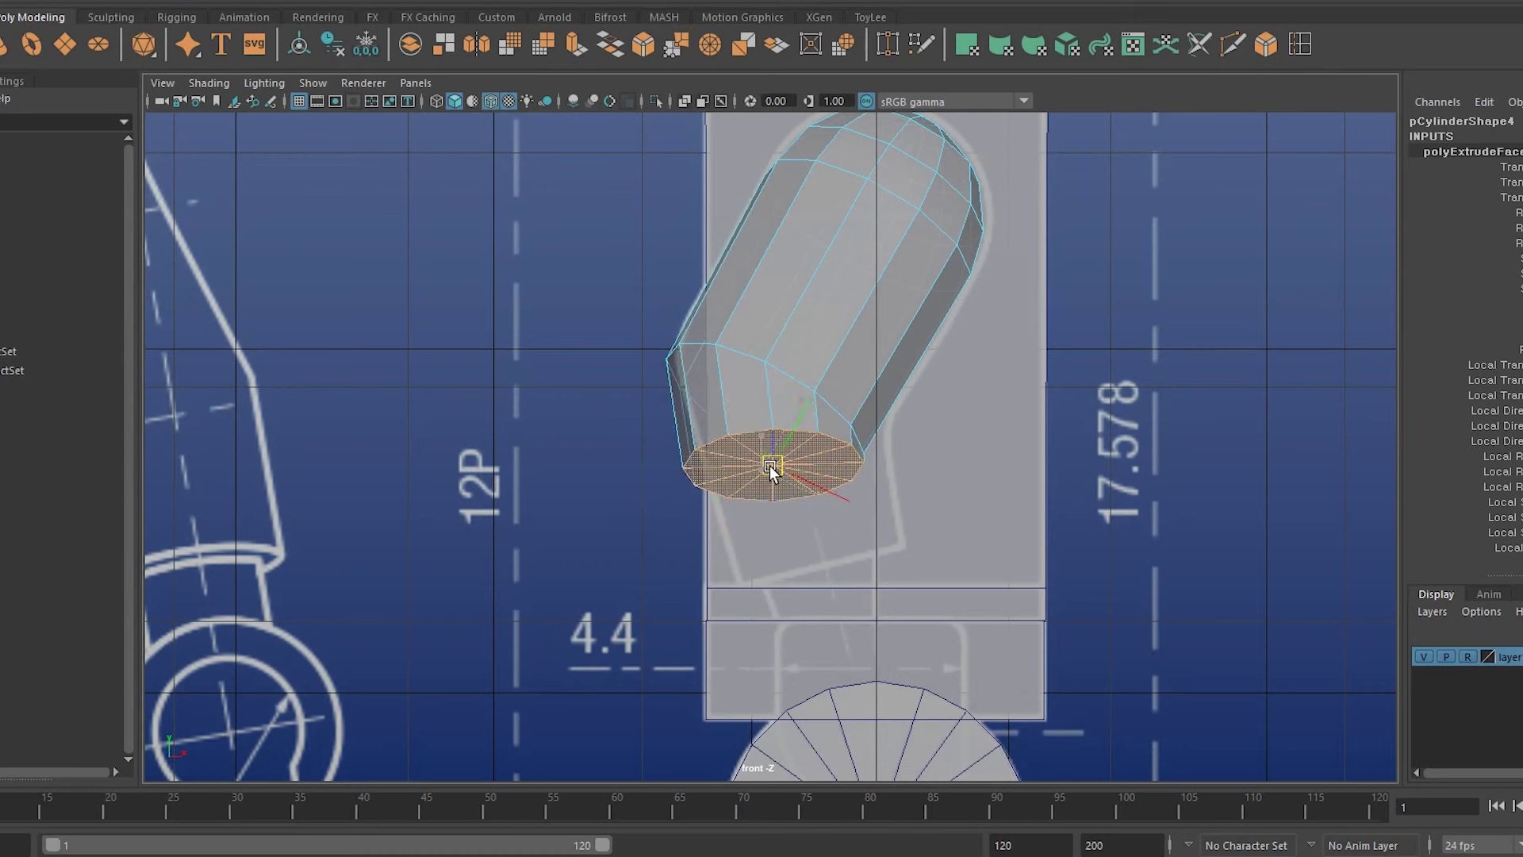
left_click_drag(769, 465, 793, 468)
key("e")
left_click_drag(863, 511, 805, 517)
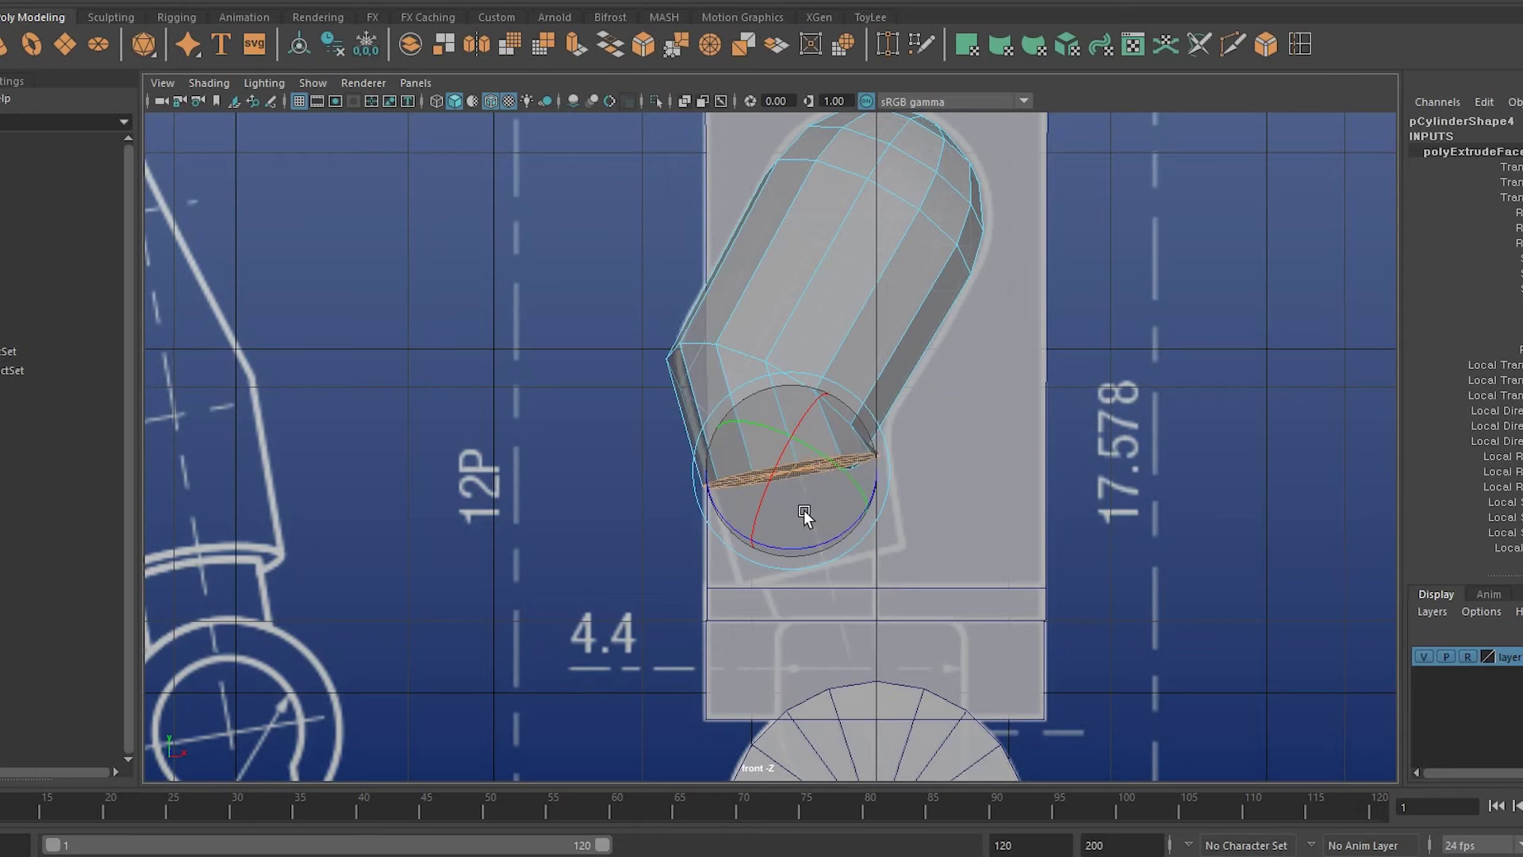
key("w")
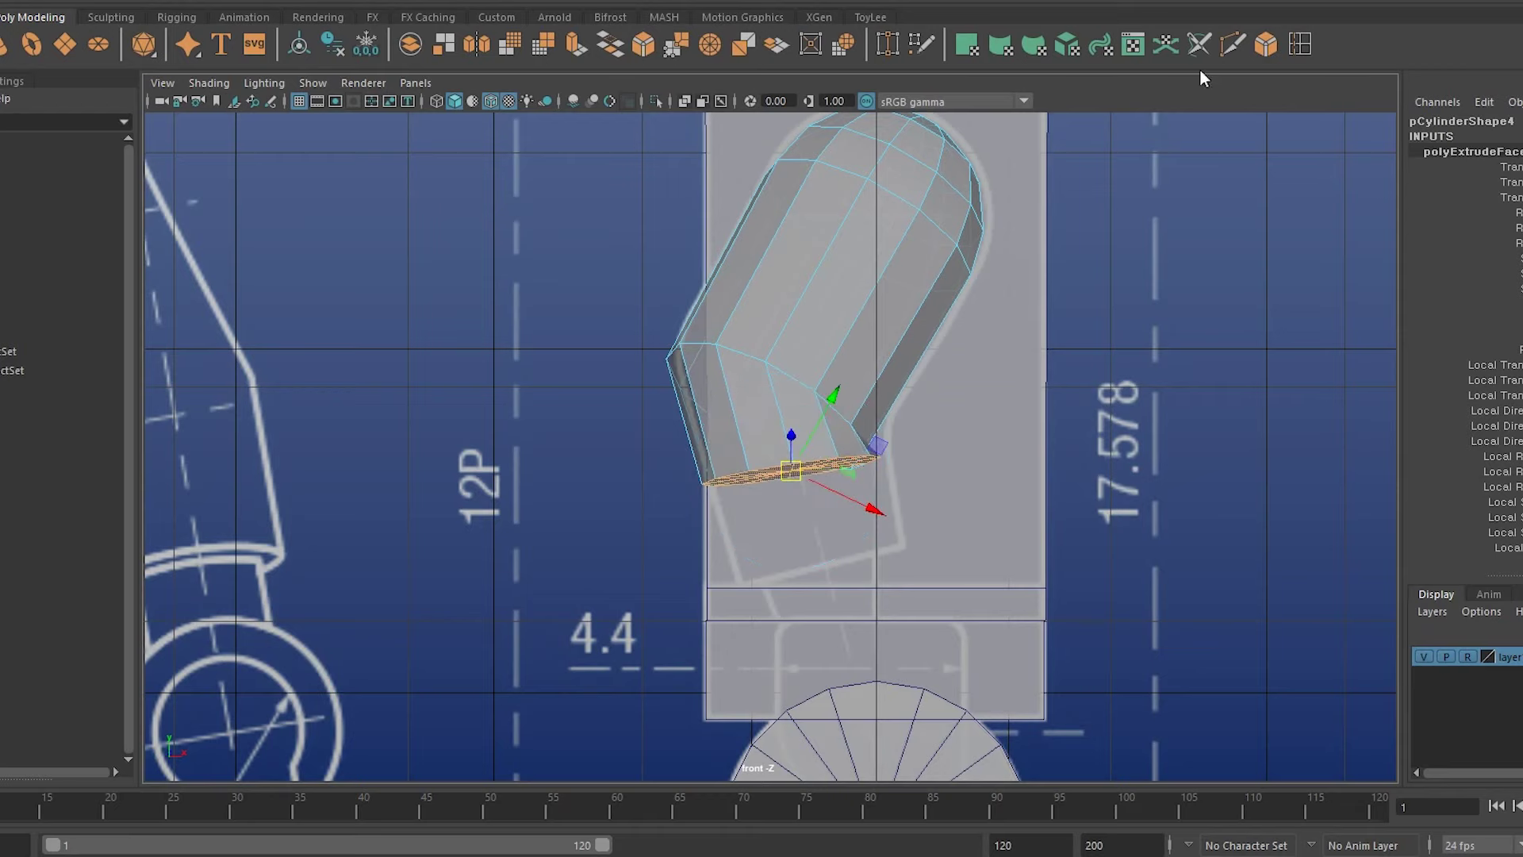
Extrude the lower cap faces down along the forearm and fit them to the wrist end of the outline
left_click(643, 44)
left_click_drag(793, 473, 790, 520)
key("r")
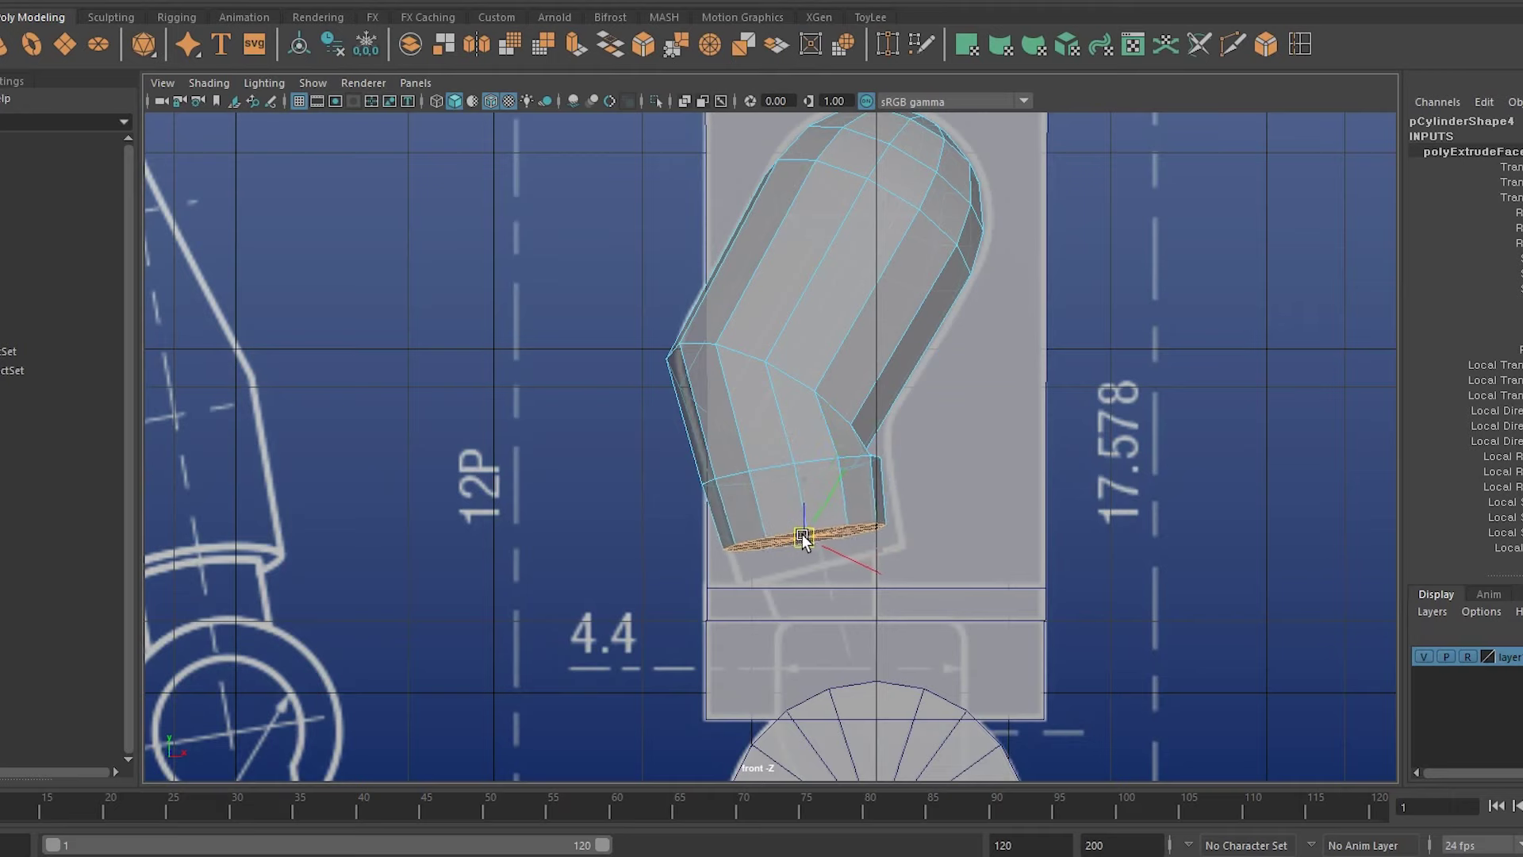
Select the edge loop at the elbow bend, rotate it to even out the bend and reposition it on the outline
right_click_drag(774, 370, 770, 321)
double_click(778, 373)
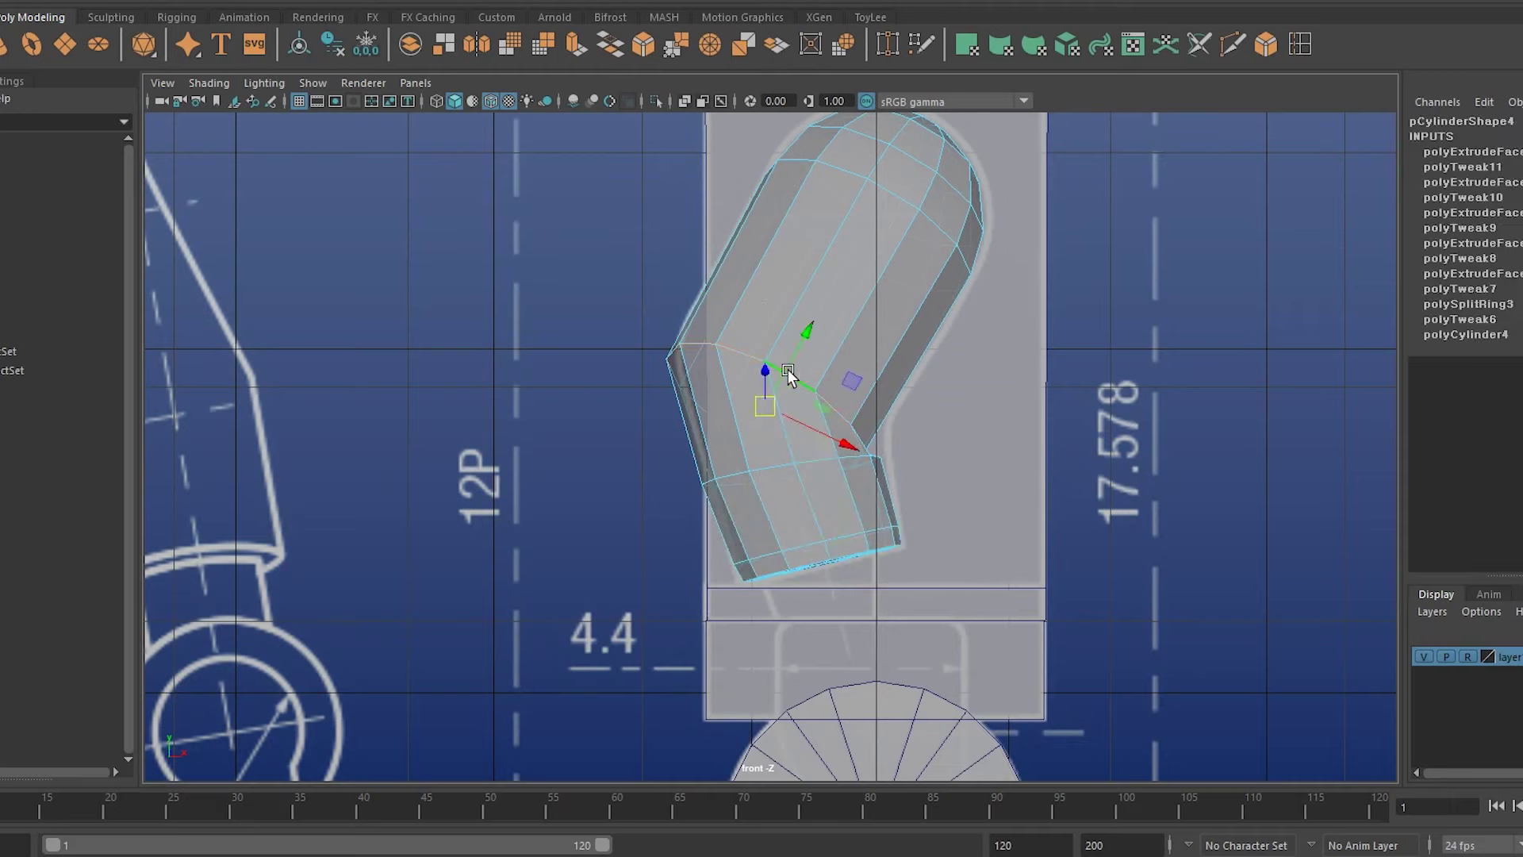
key("e")
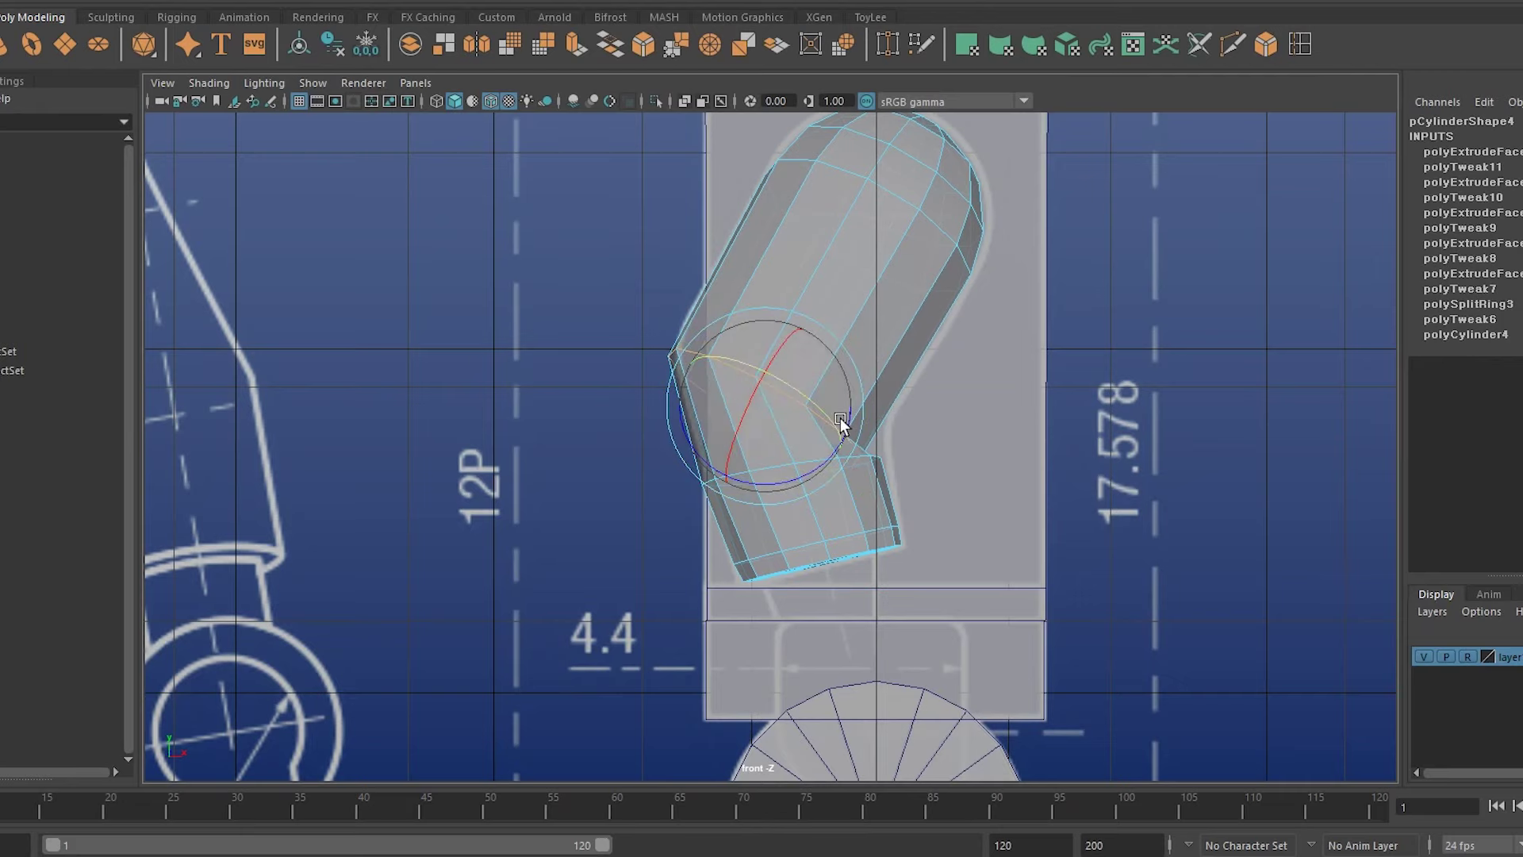
left_click_drag(847, 428, 776, 389)
key("w")
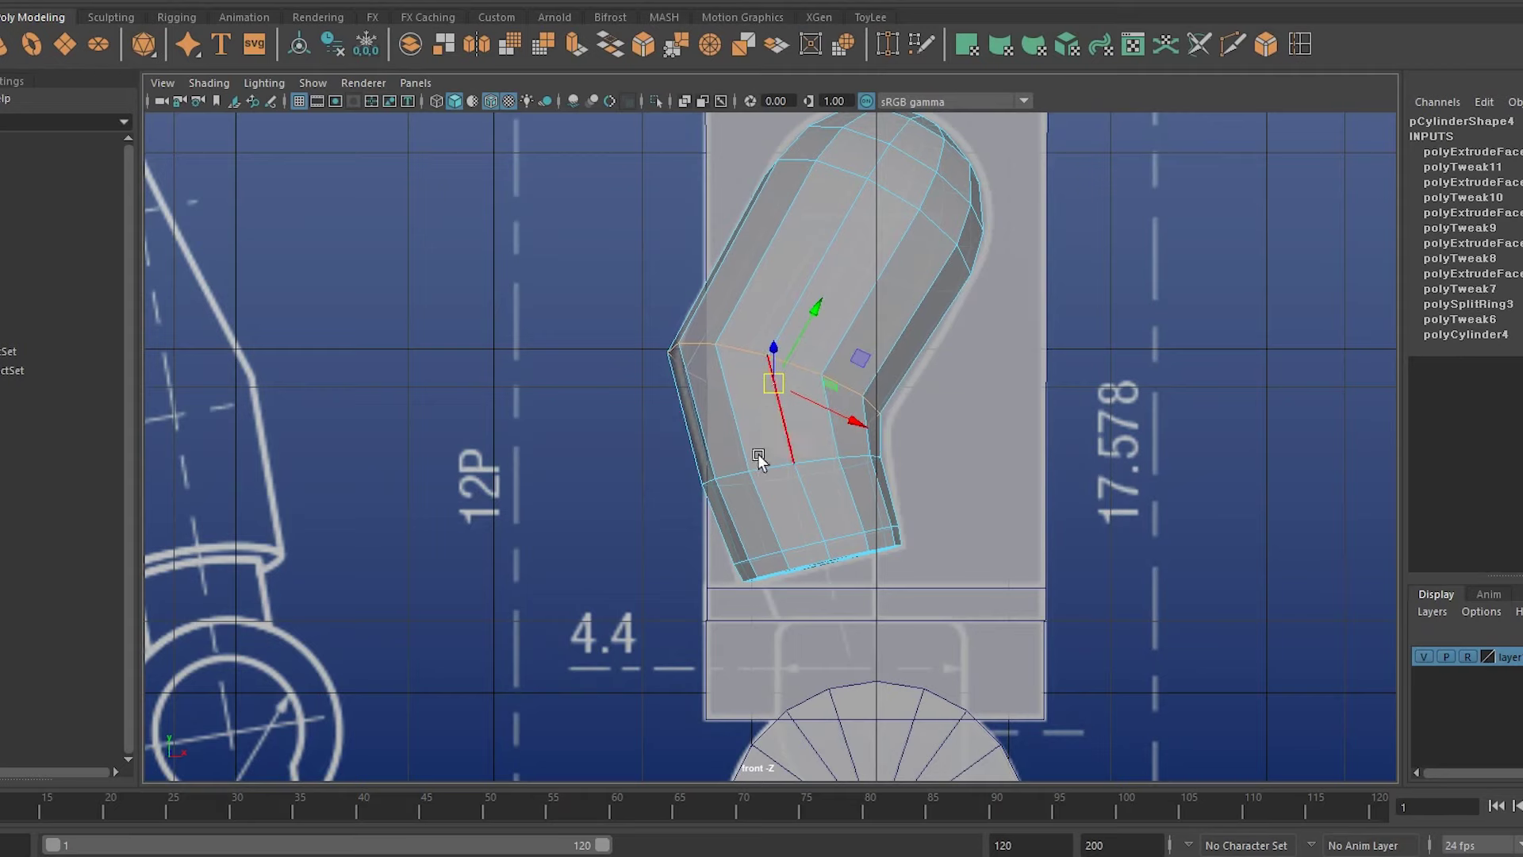
Insert one edge loop just below and one just above the elbow bend, nudging each to follow the arm outline
left_click(779, 416)
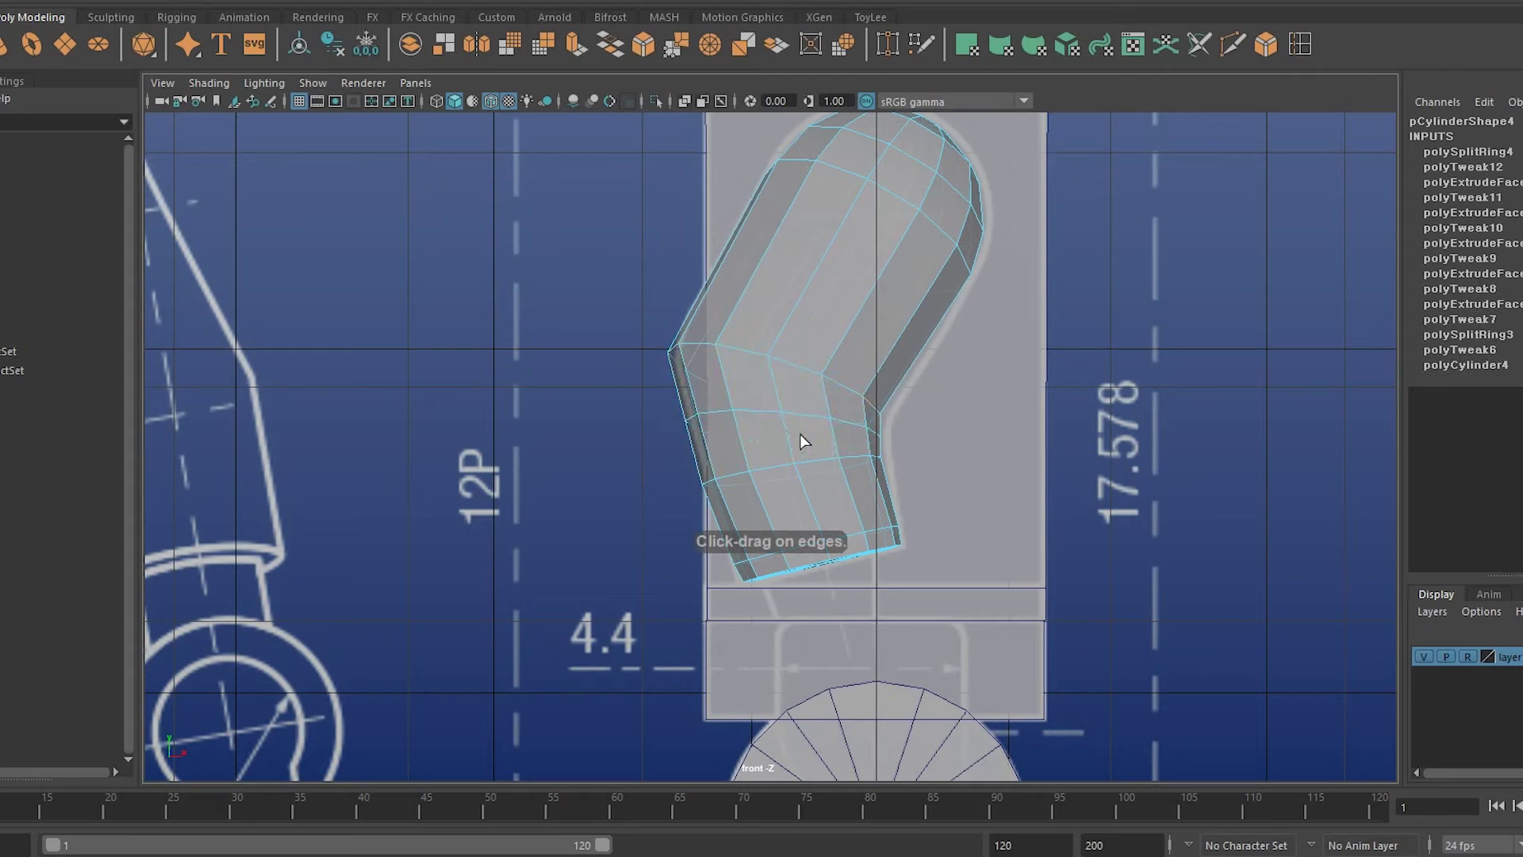
left_click_drag(783, 432, 785, 429)
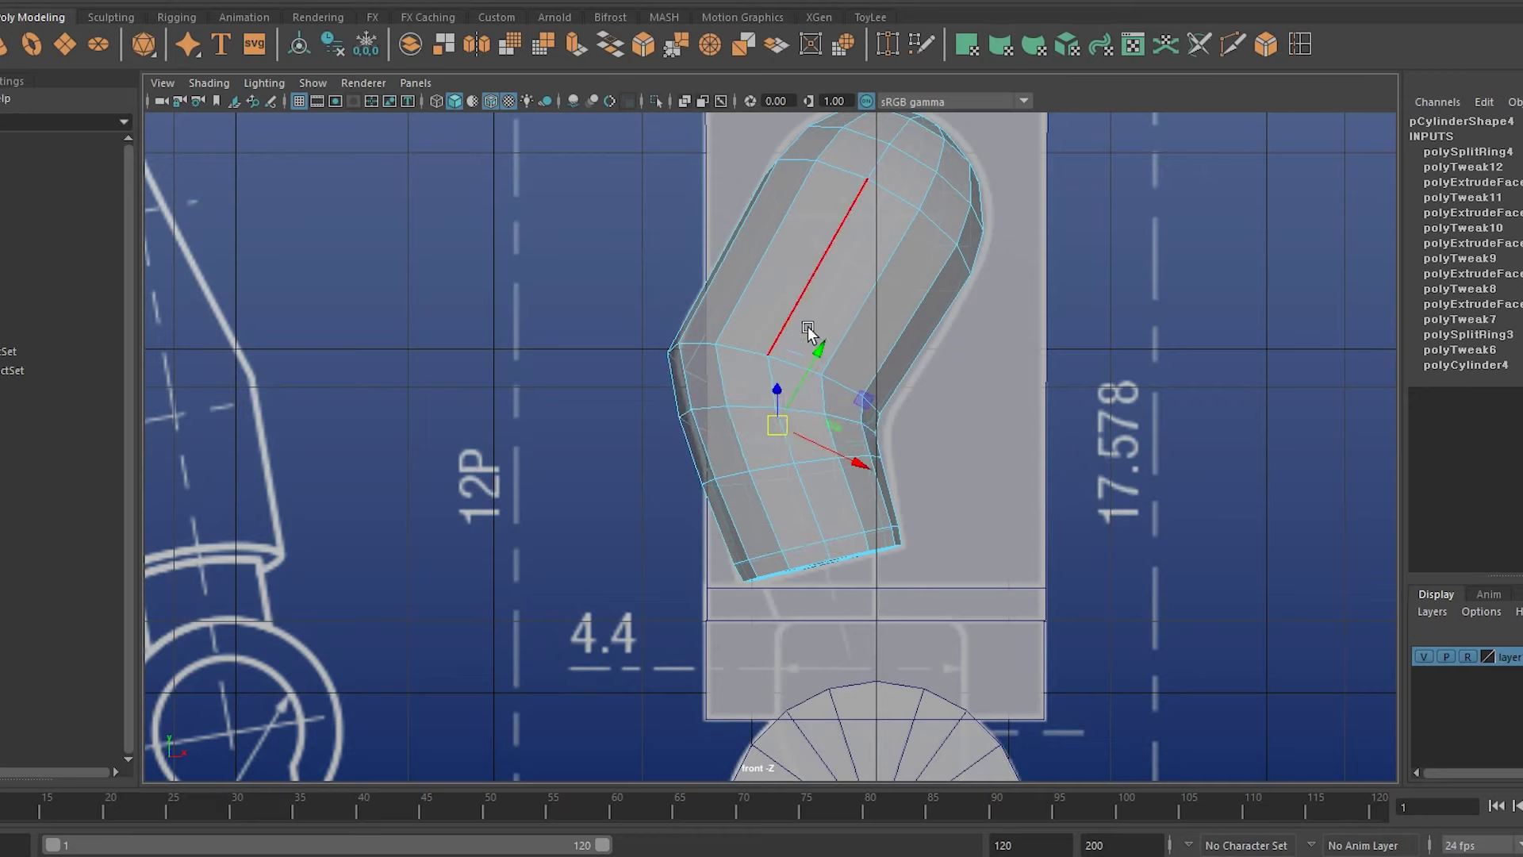
key("g")
left_click(780, 334)
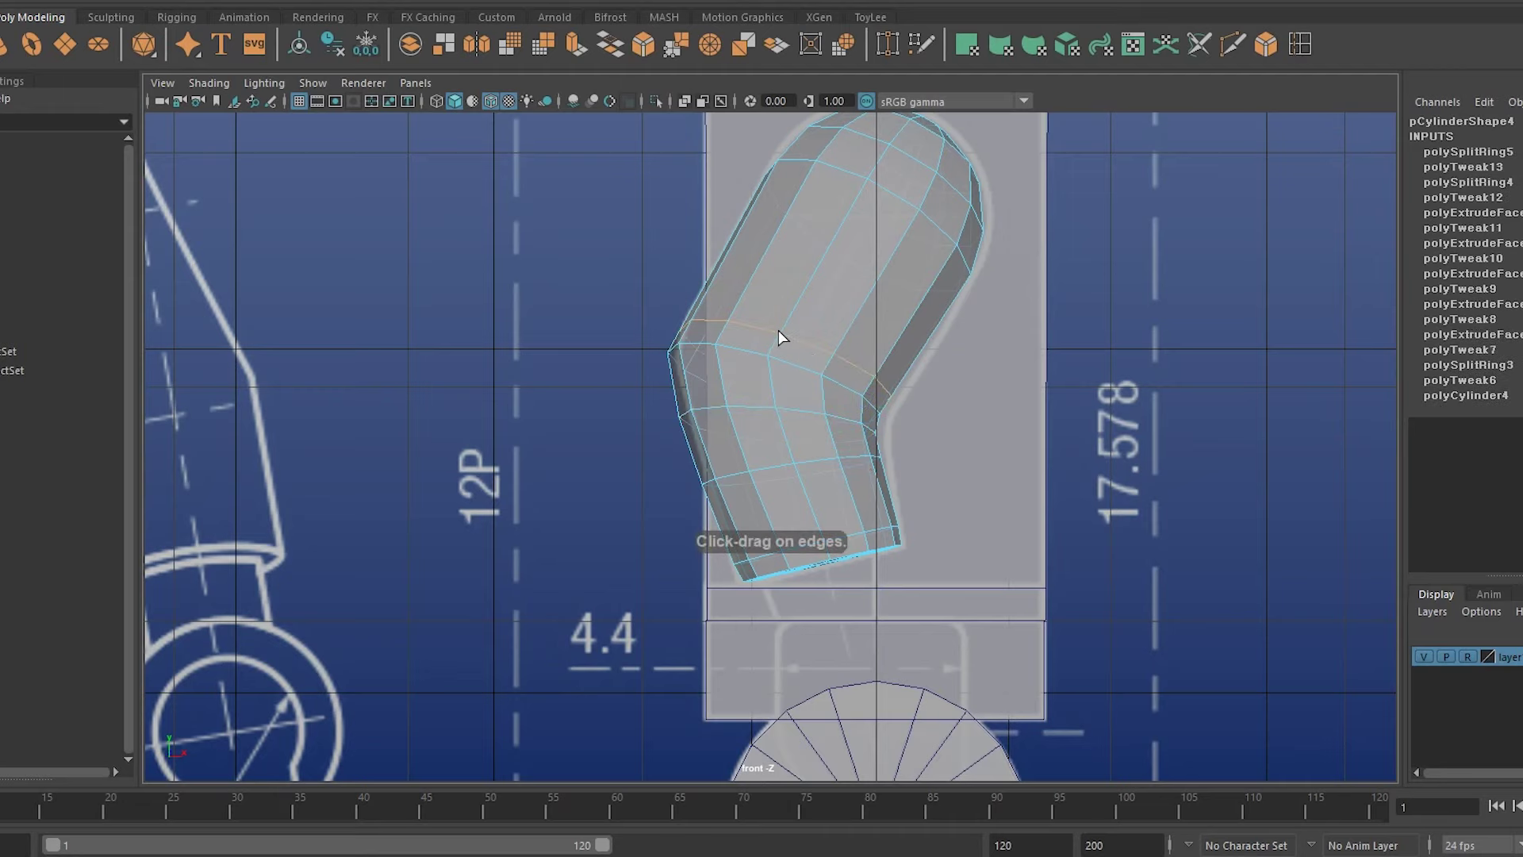
key("e")
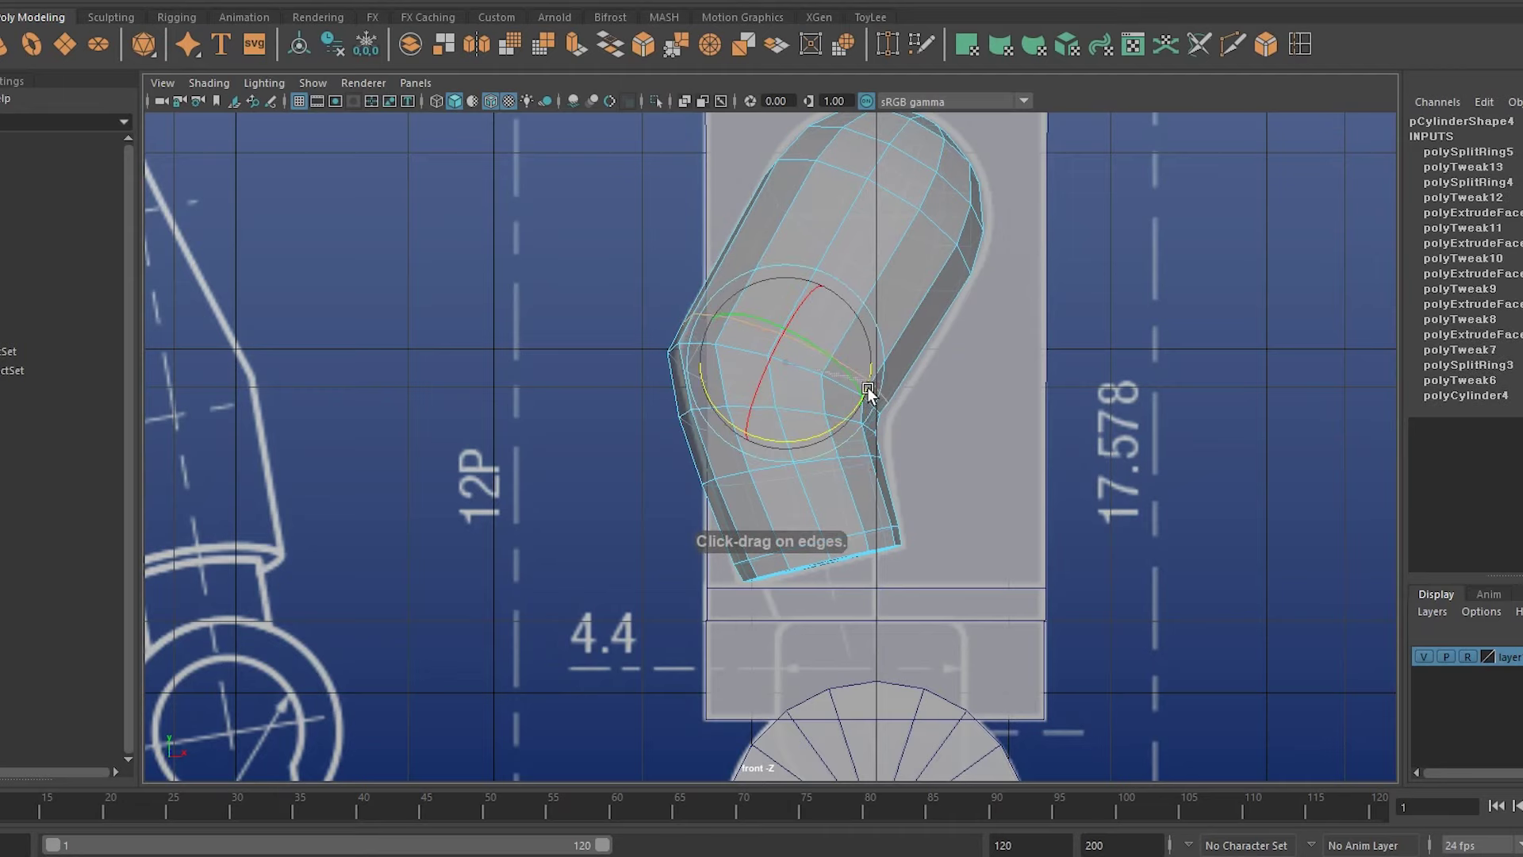
key("w")
left_click_drag(796, 363, 798, 356)
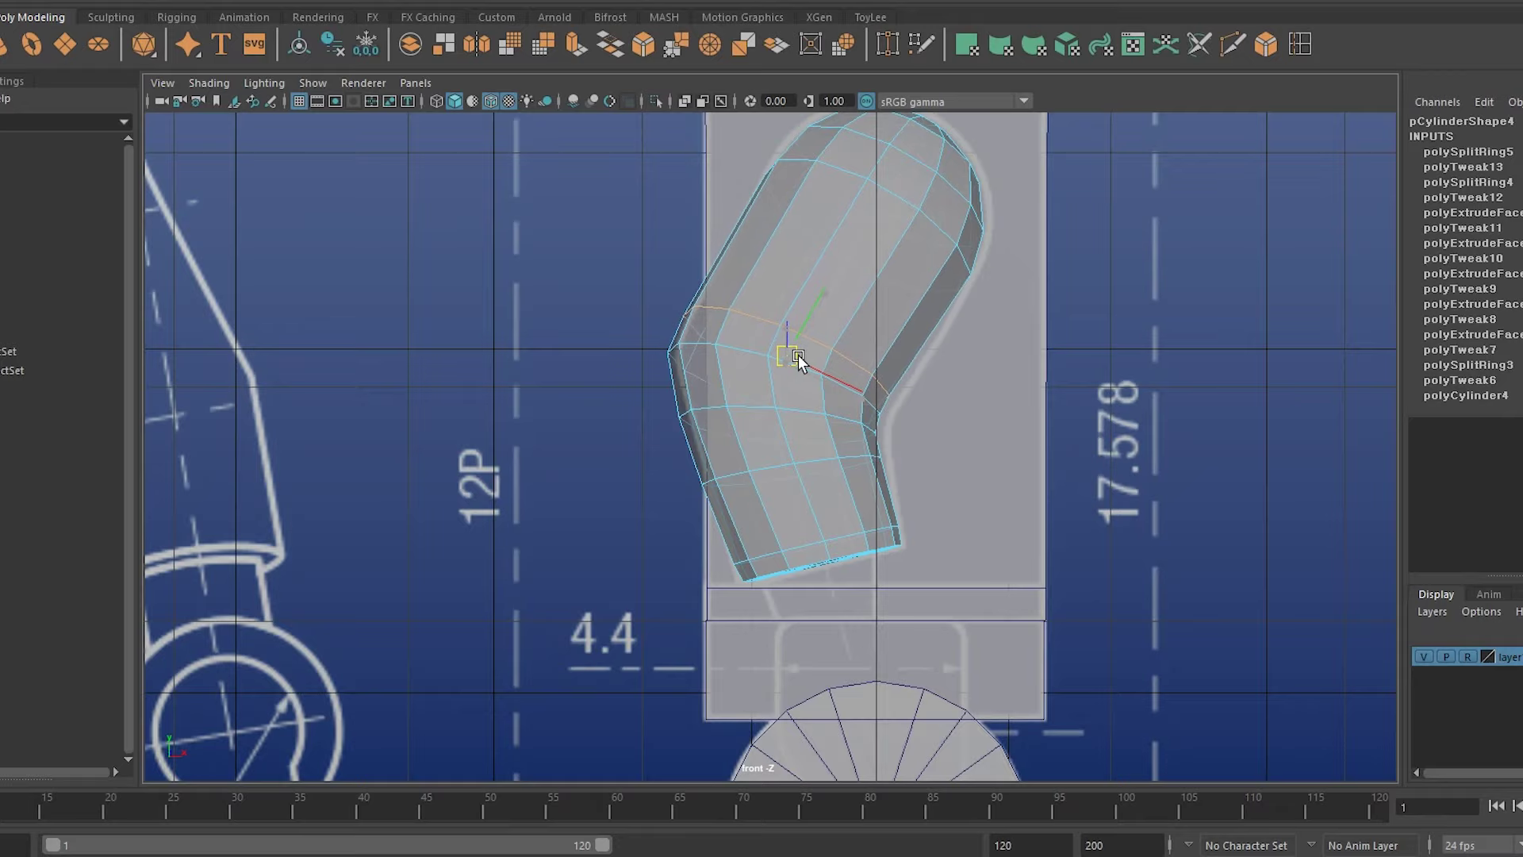
Inspect the arm's elbow and forearm in the perspective view for distortion
key("F8")
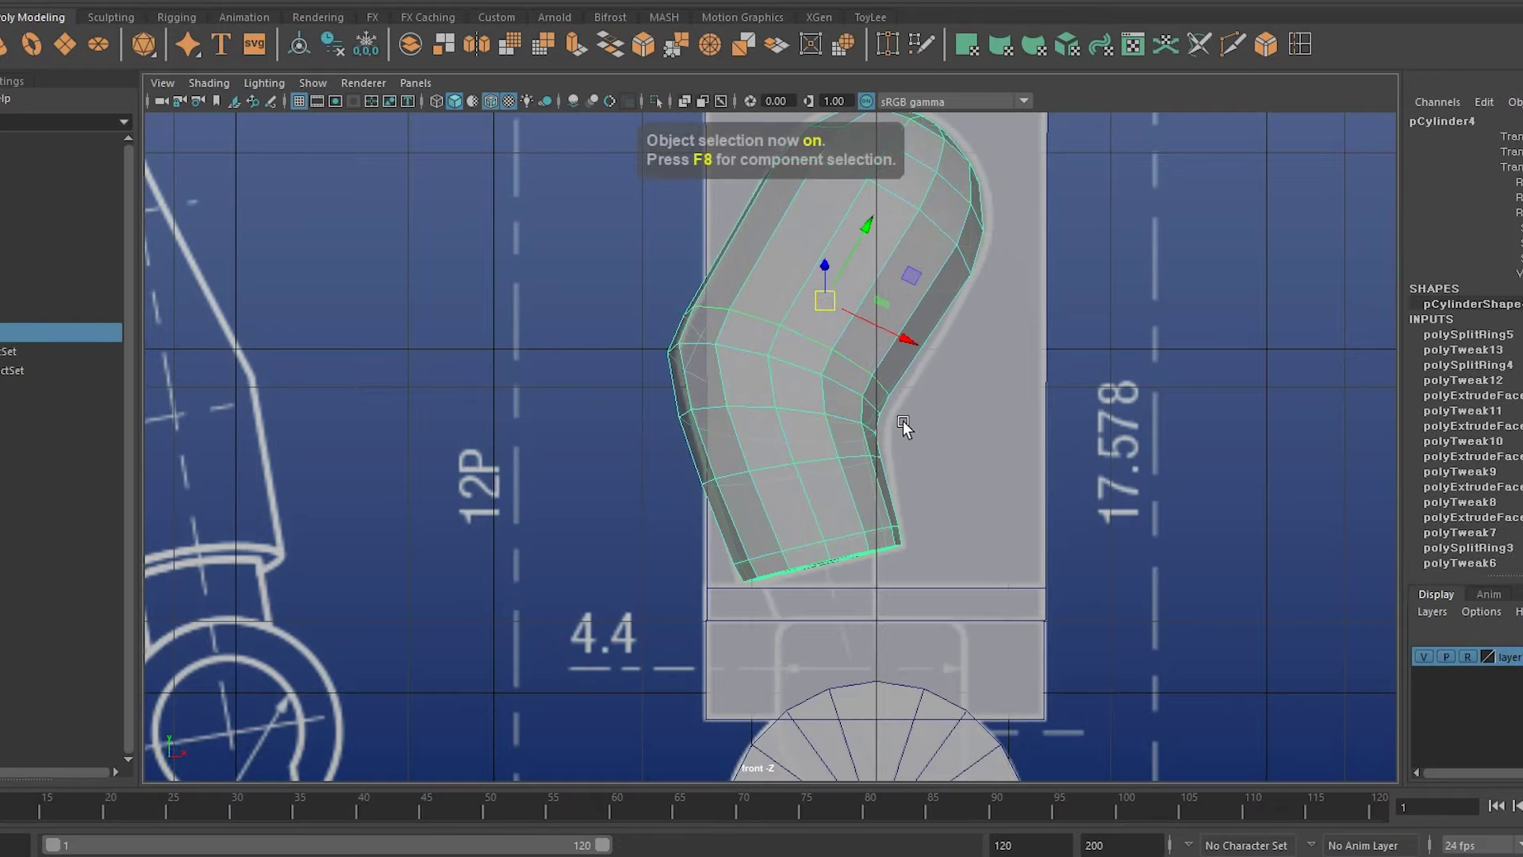
key("space")
key("space")
left_click_drag(972, 434, 889, 416, "alt")
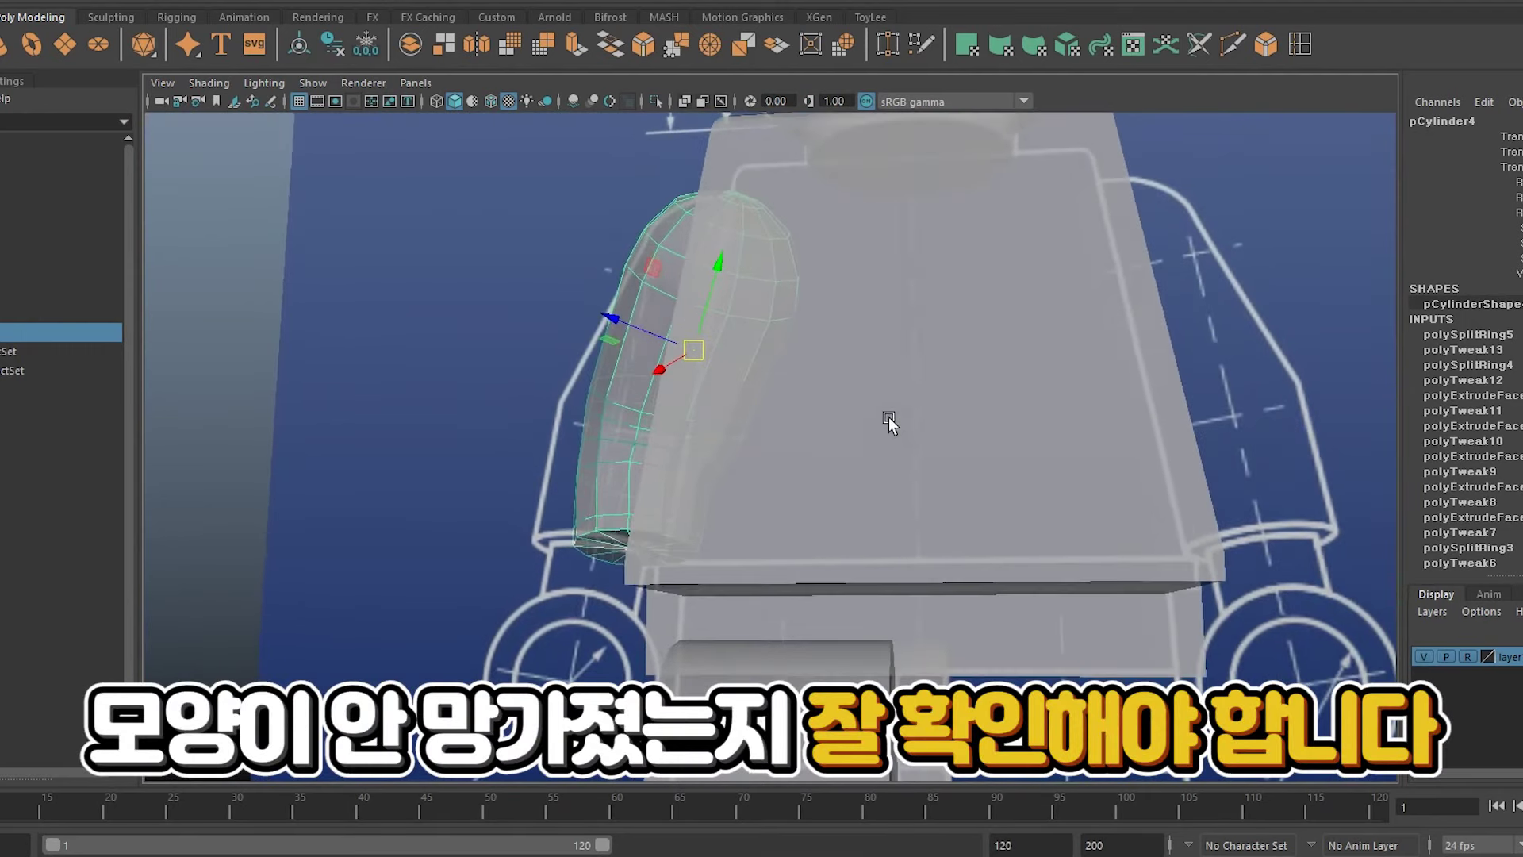
scroll(774, 473, "up", 2)
middle_click_drag(774, 473, 755, 409, "alt")
left_click_drag(851, 425, 836, 393, "alt")
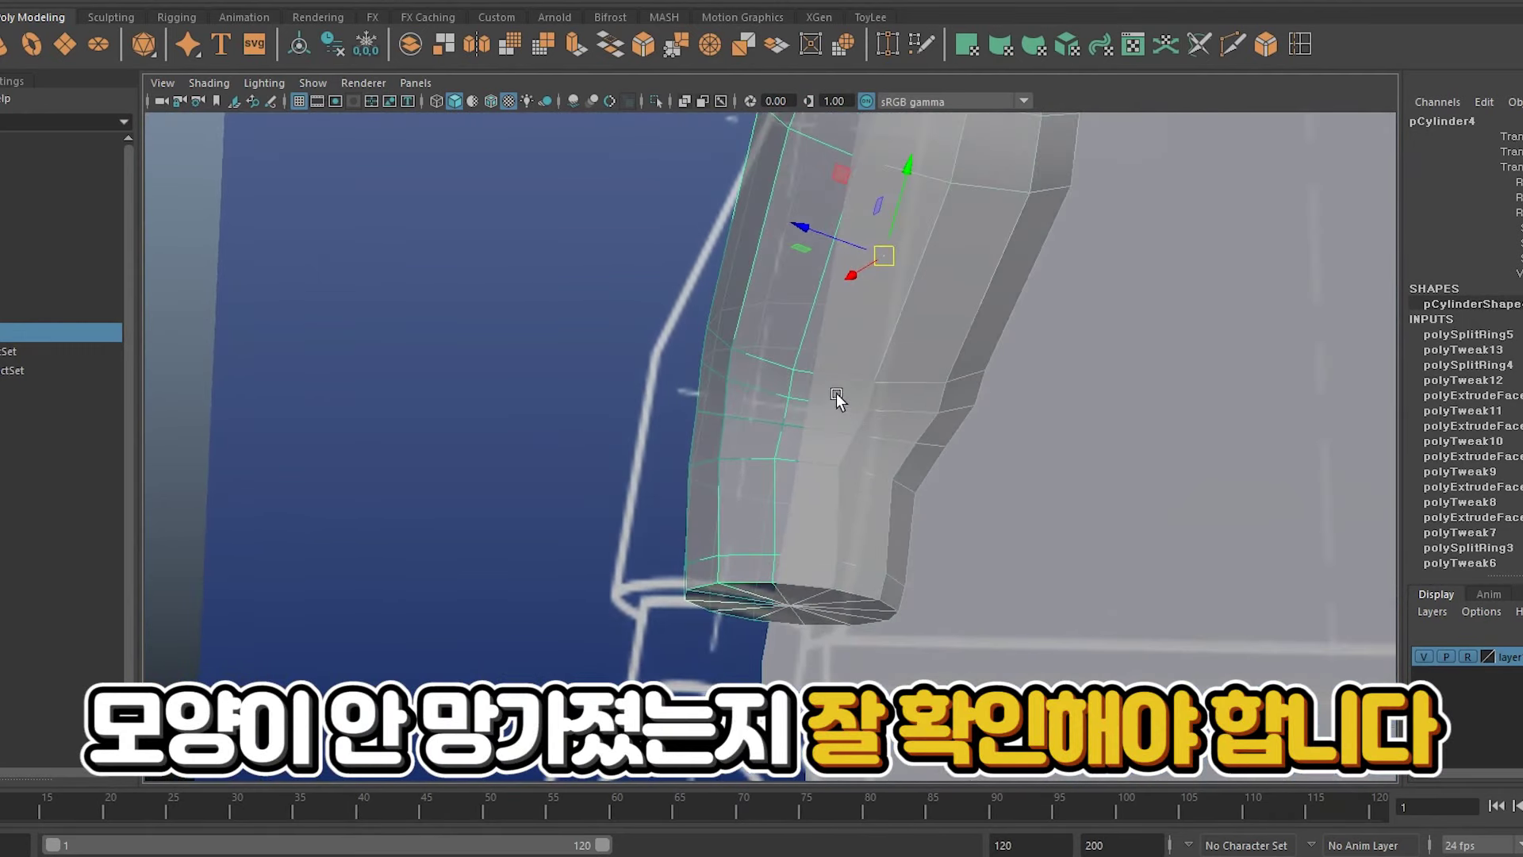
Adjust the edge loops around the arm's elbow bend to correct the distorted shape, and return to object selection
right_click_drag(835, 389, 821, 327)
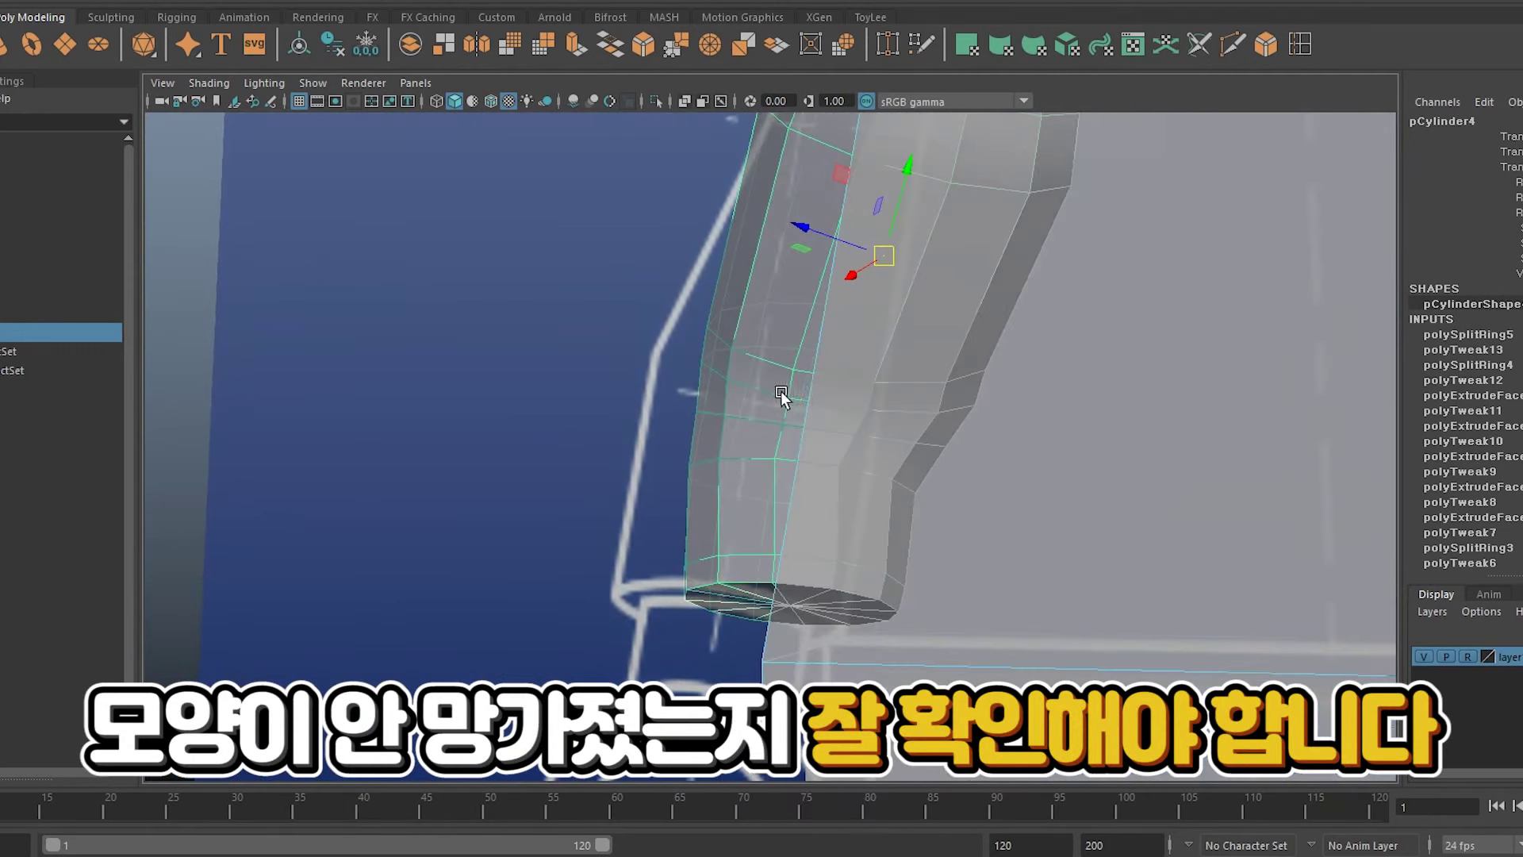
left_click_drag(770, 392, 850, 391, "alt")
key("F8")
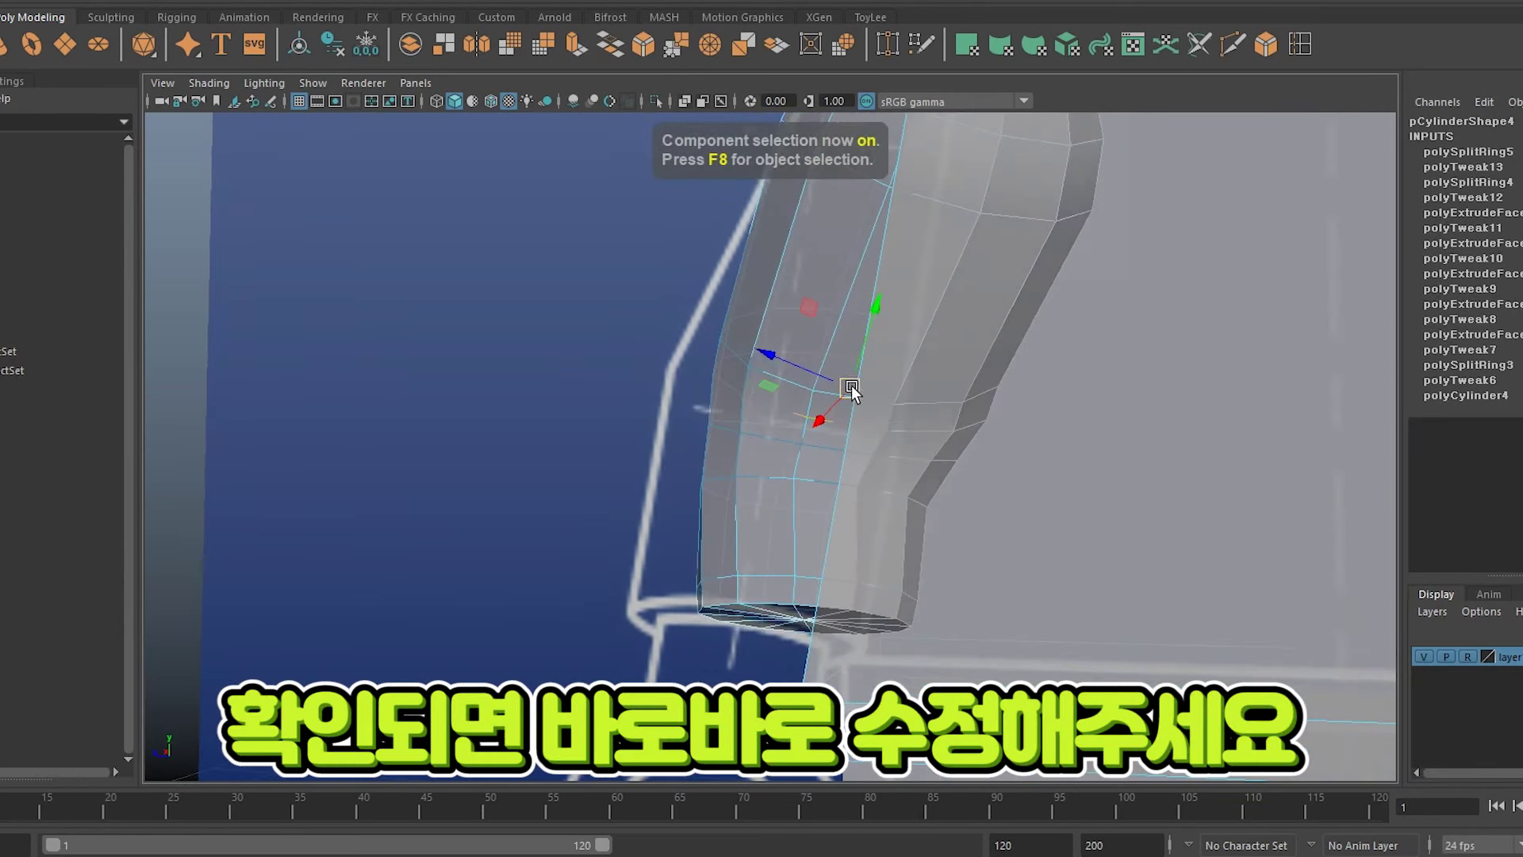
key("r")
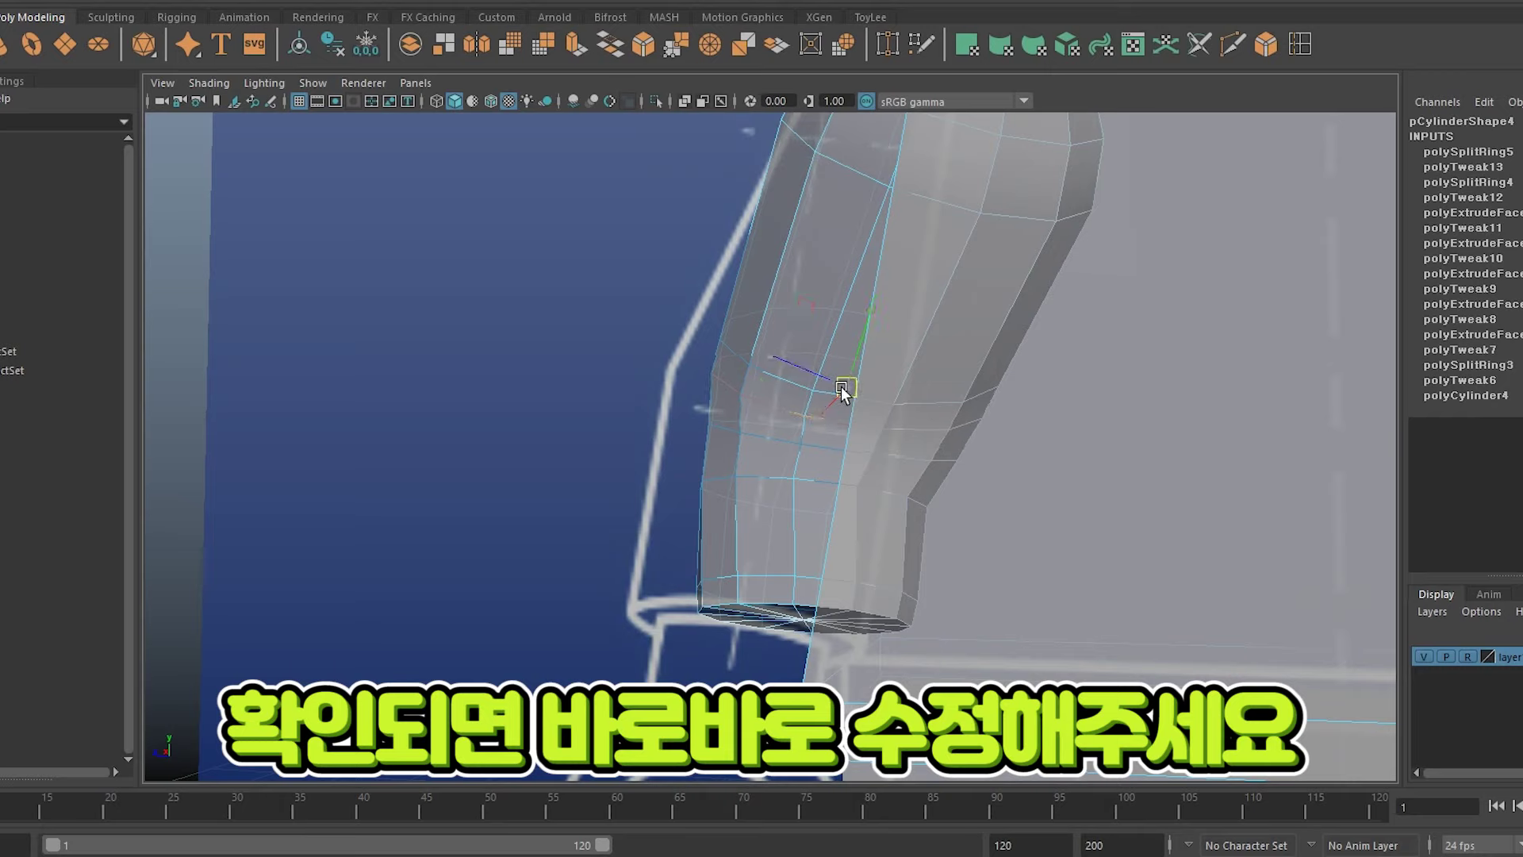
left_click(784, 436)
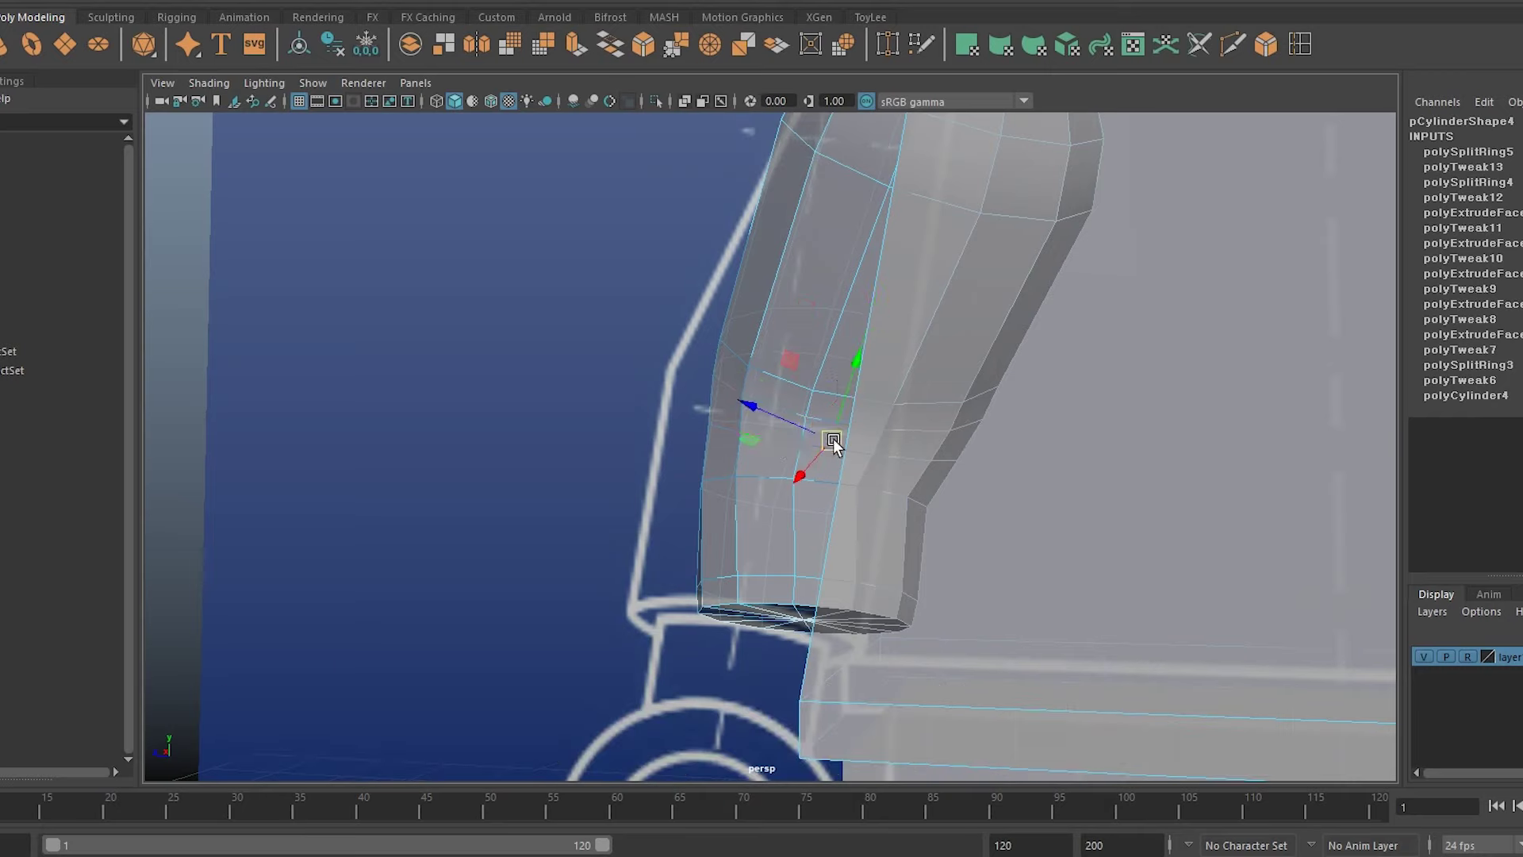
left_click_drag(829, 440, 1007, 516)
left_click(763, 480)
key("F8")
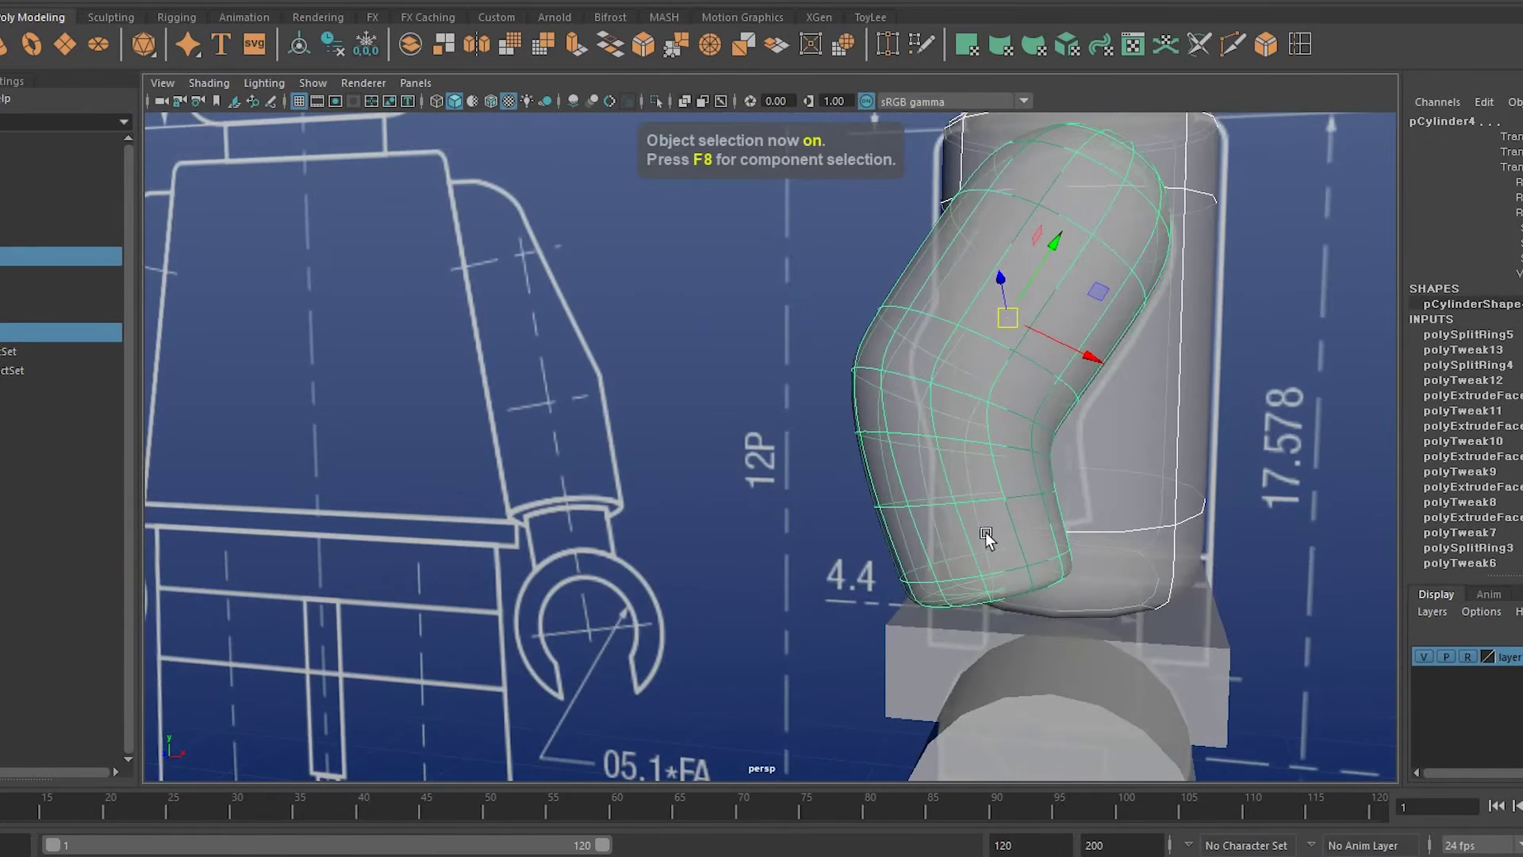
Rotate the whole arm in the perspective view so it leans along the blueprint's arm outline beside the torso
right_click_drag(1049, 490, 894, 497, "alt")
left_click_drag(1015, 500, 709, 507, "alt")
left_click(683, 513)
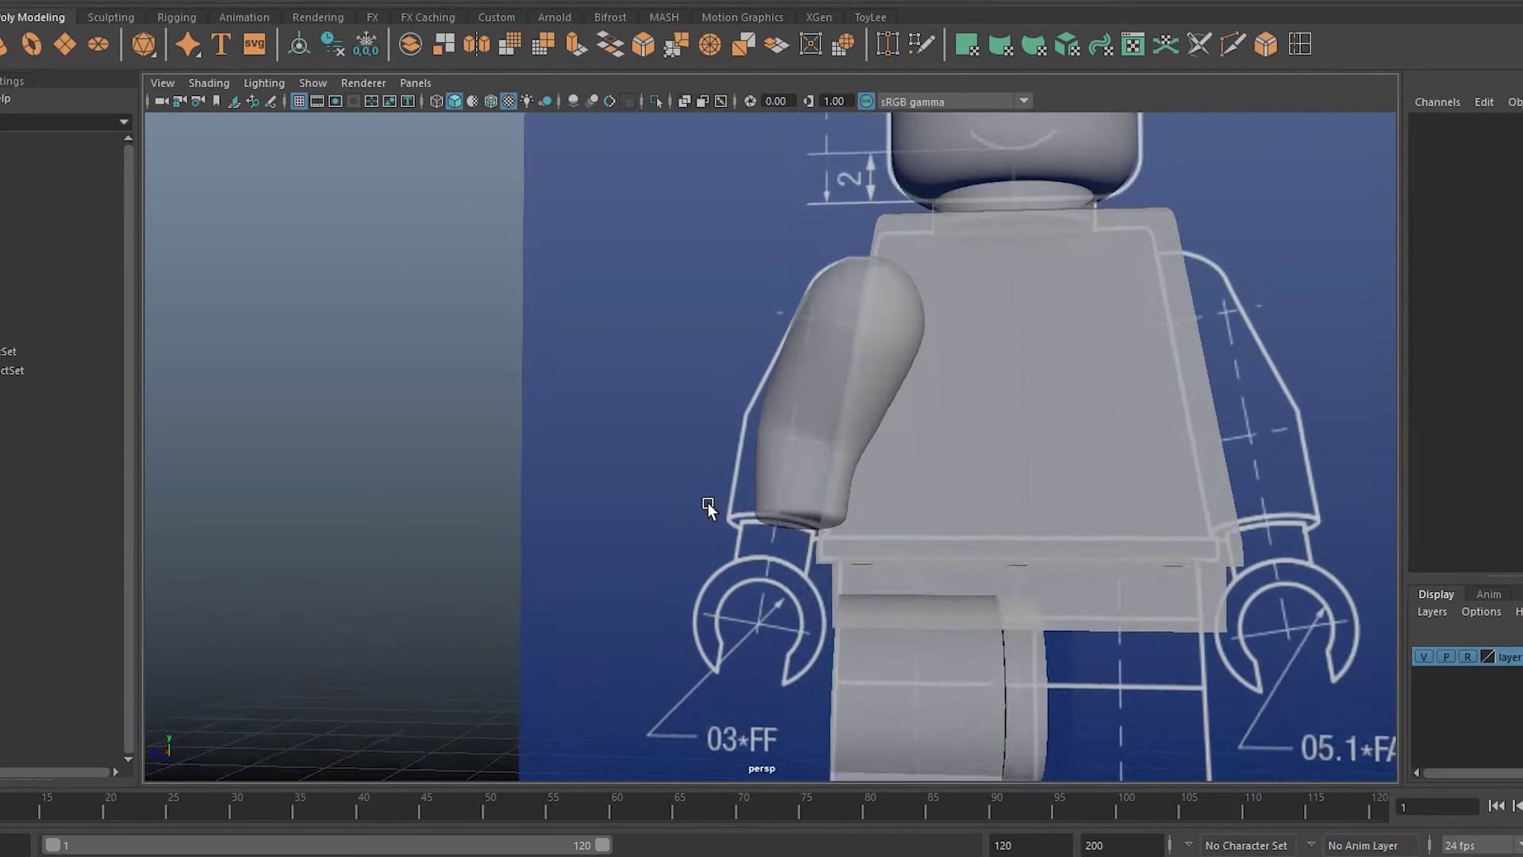
left_click(765, 385)
left_click_drag(766, 385, 755, 387)
left_click_drag(783, 317, 807, 307)
left_click_drag(876, 367, 920, 375)
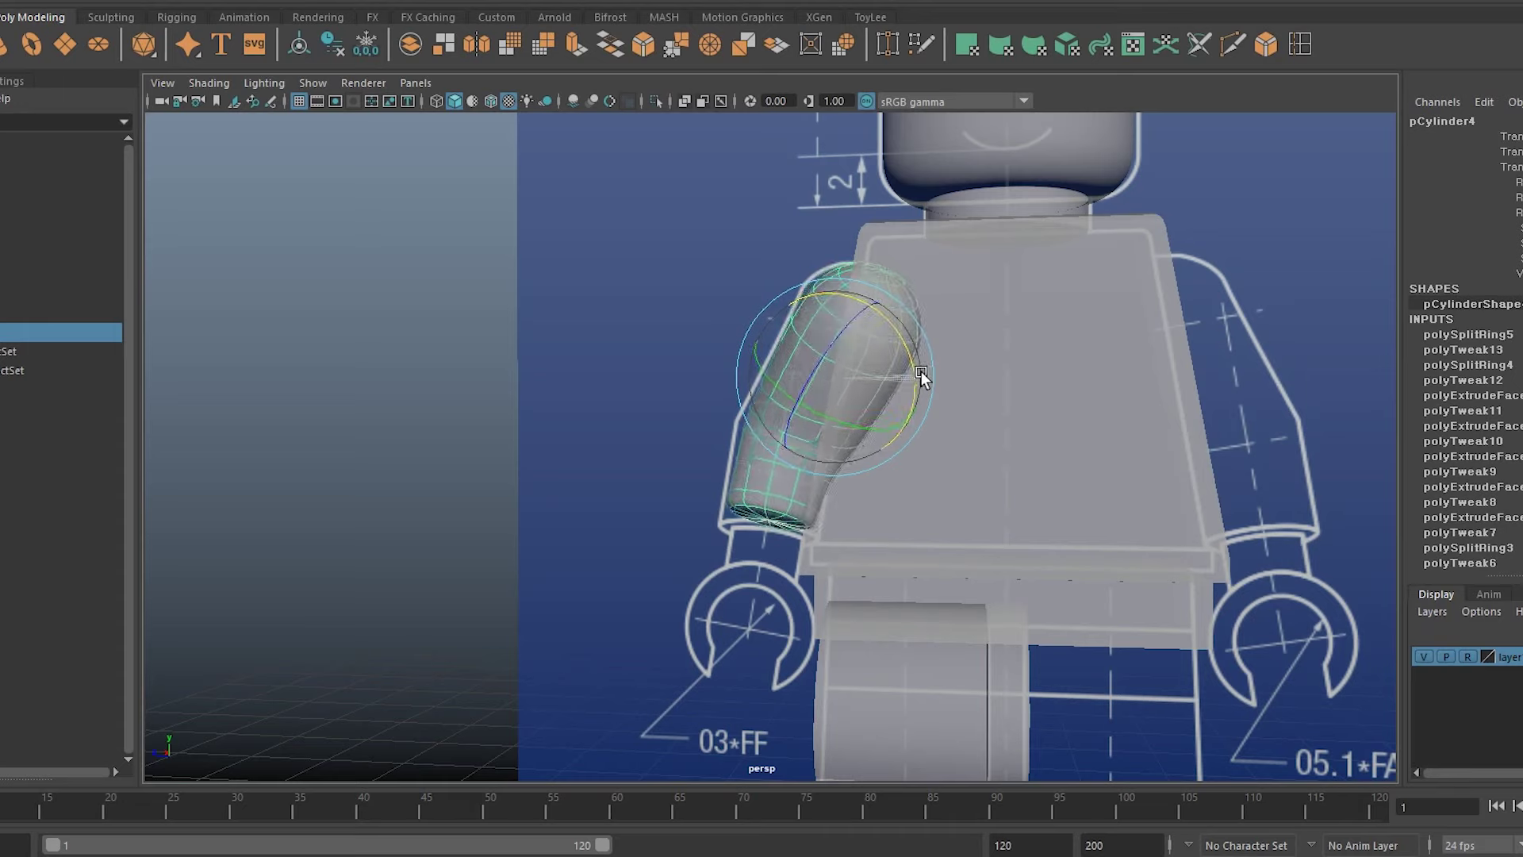
key("w")
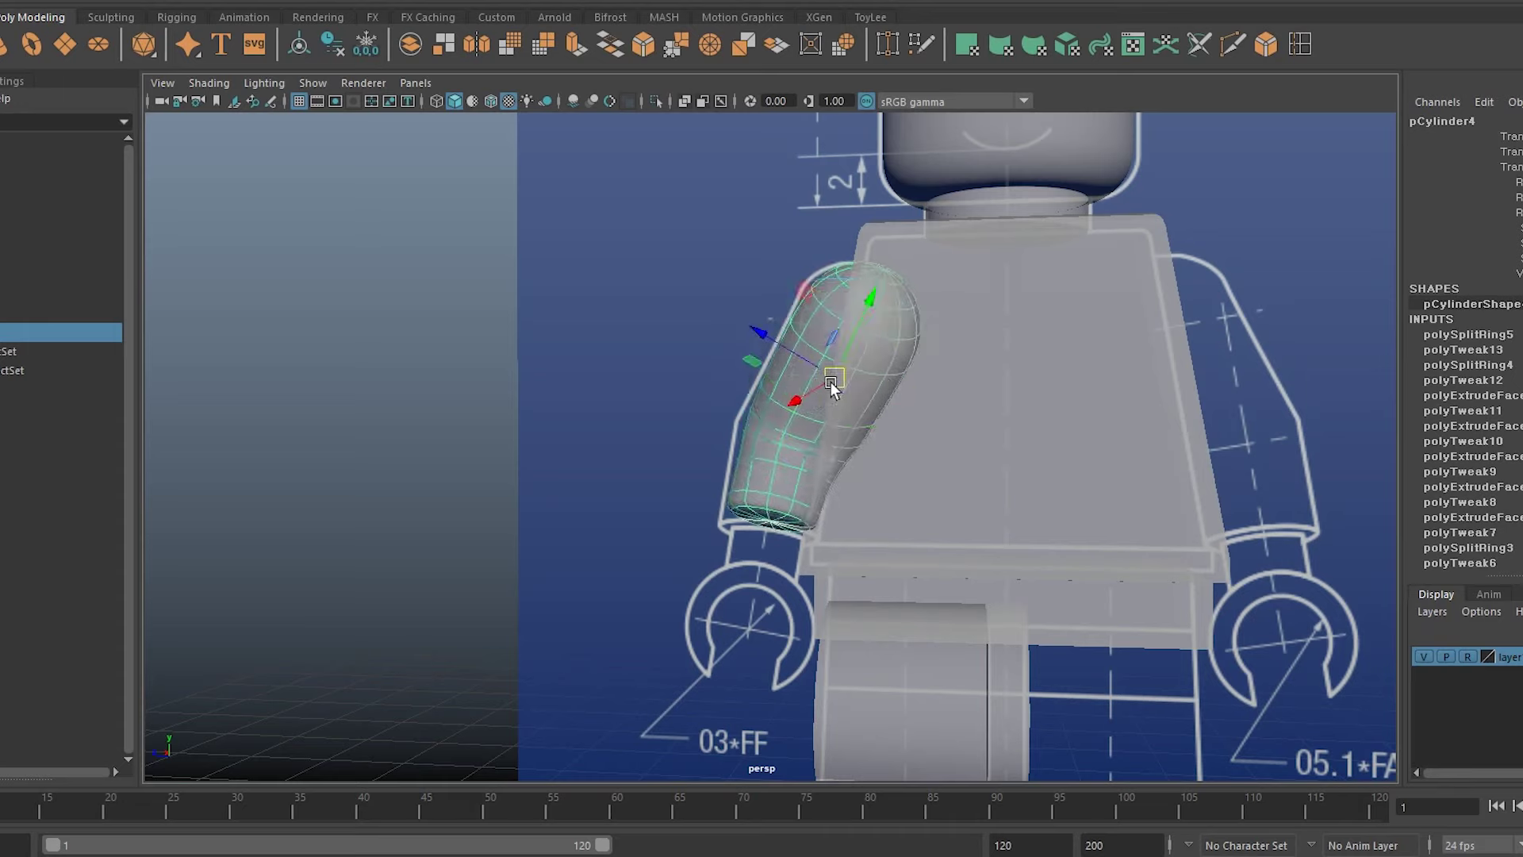
Turn off the arm's smooth preview and slightly rotate and scale the arm in the front -Z view to fit its outline
left_click_drag(826, 396, 1040, 421, "alt")
key("space")
key("space")
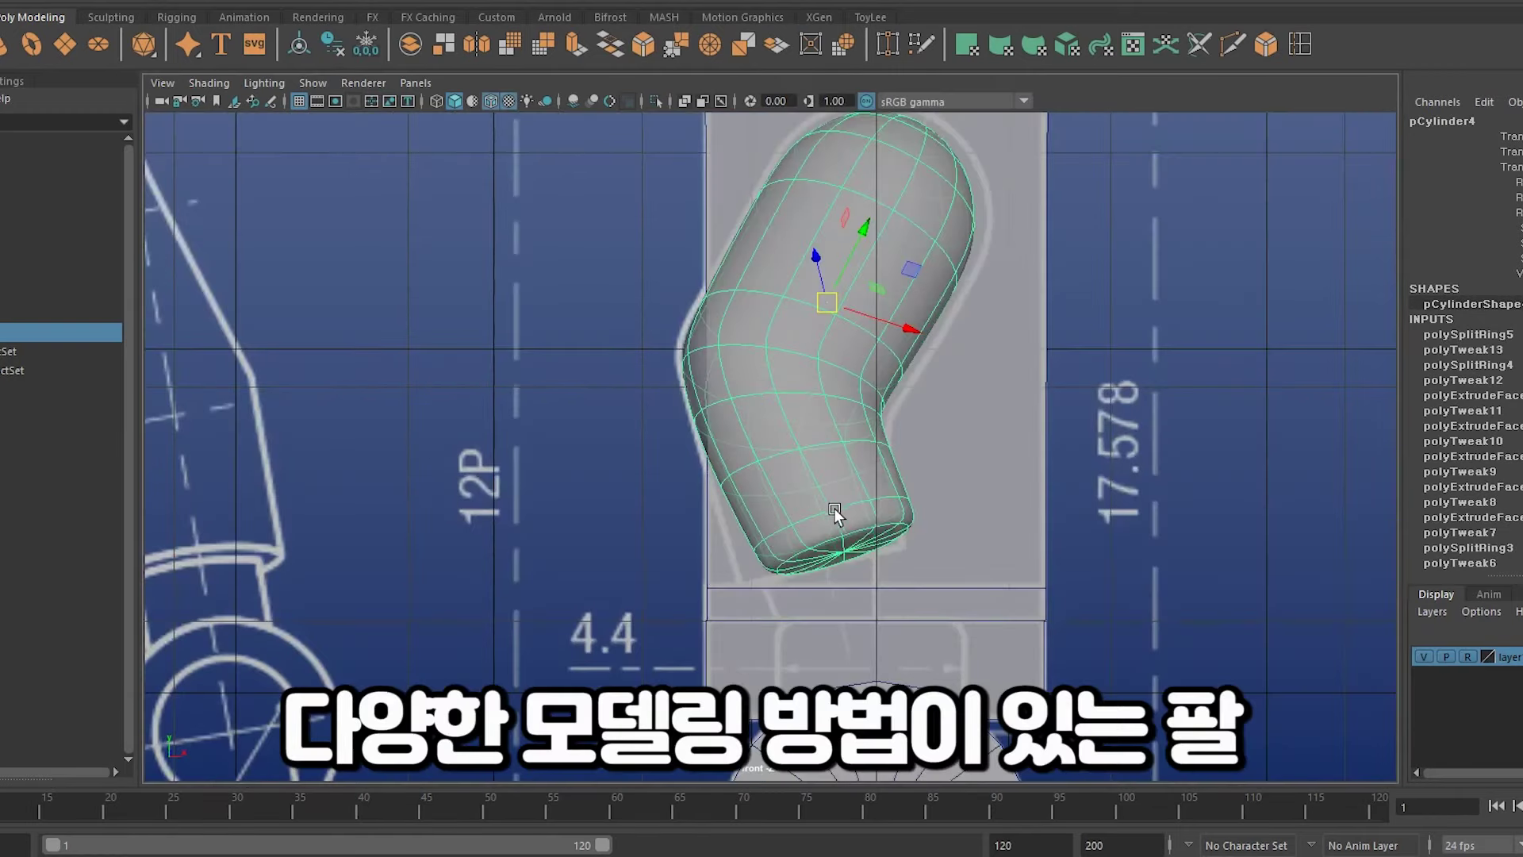
key("1")
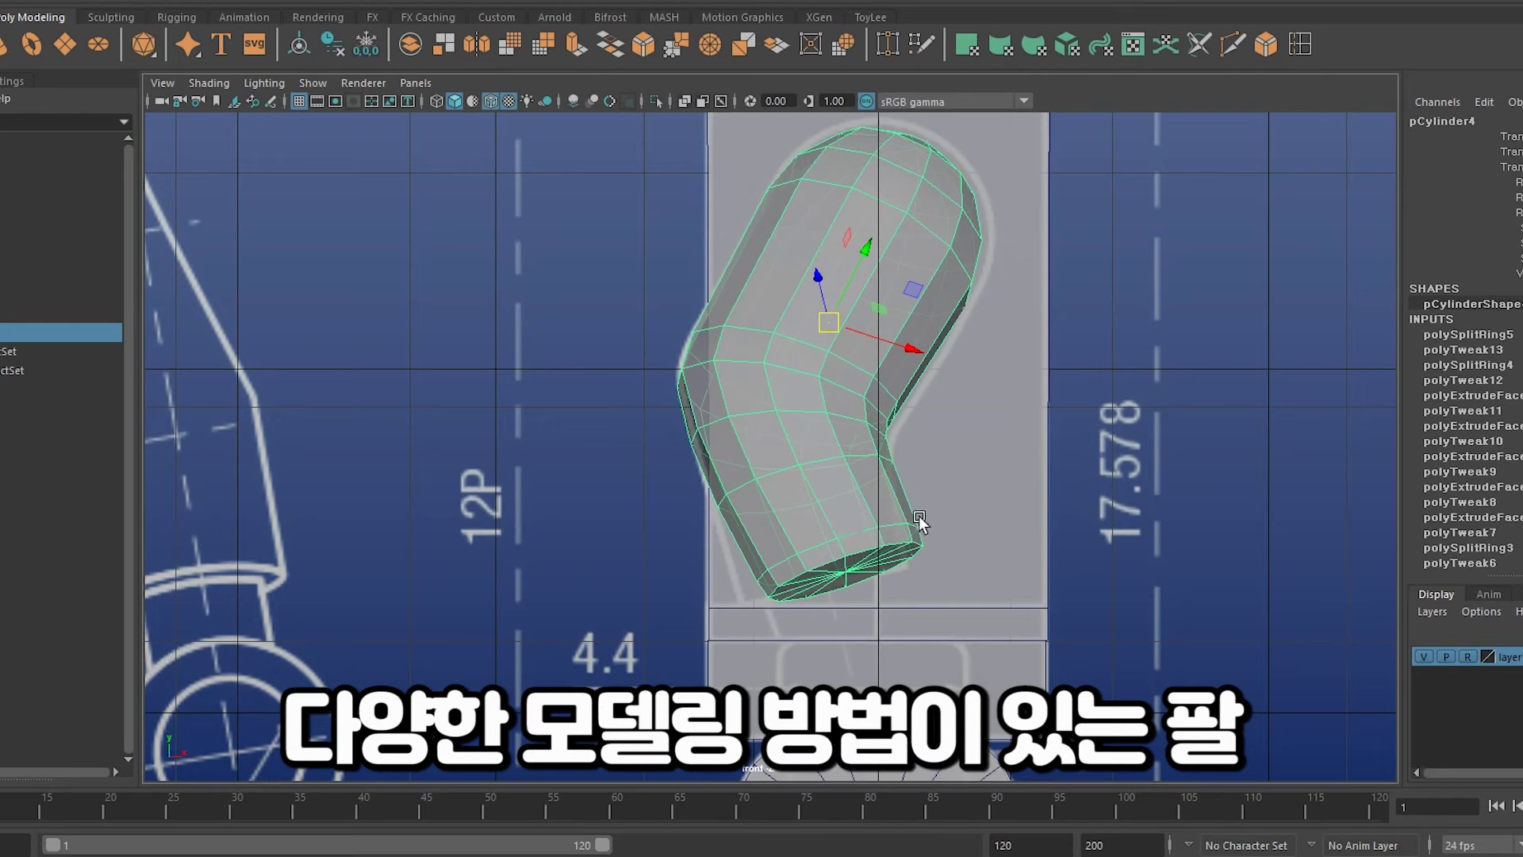
key("e")
left_click_drag(857, 397, 853, 392)
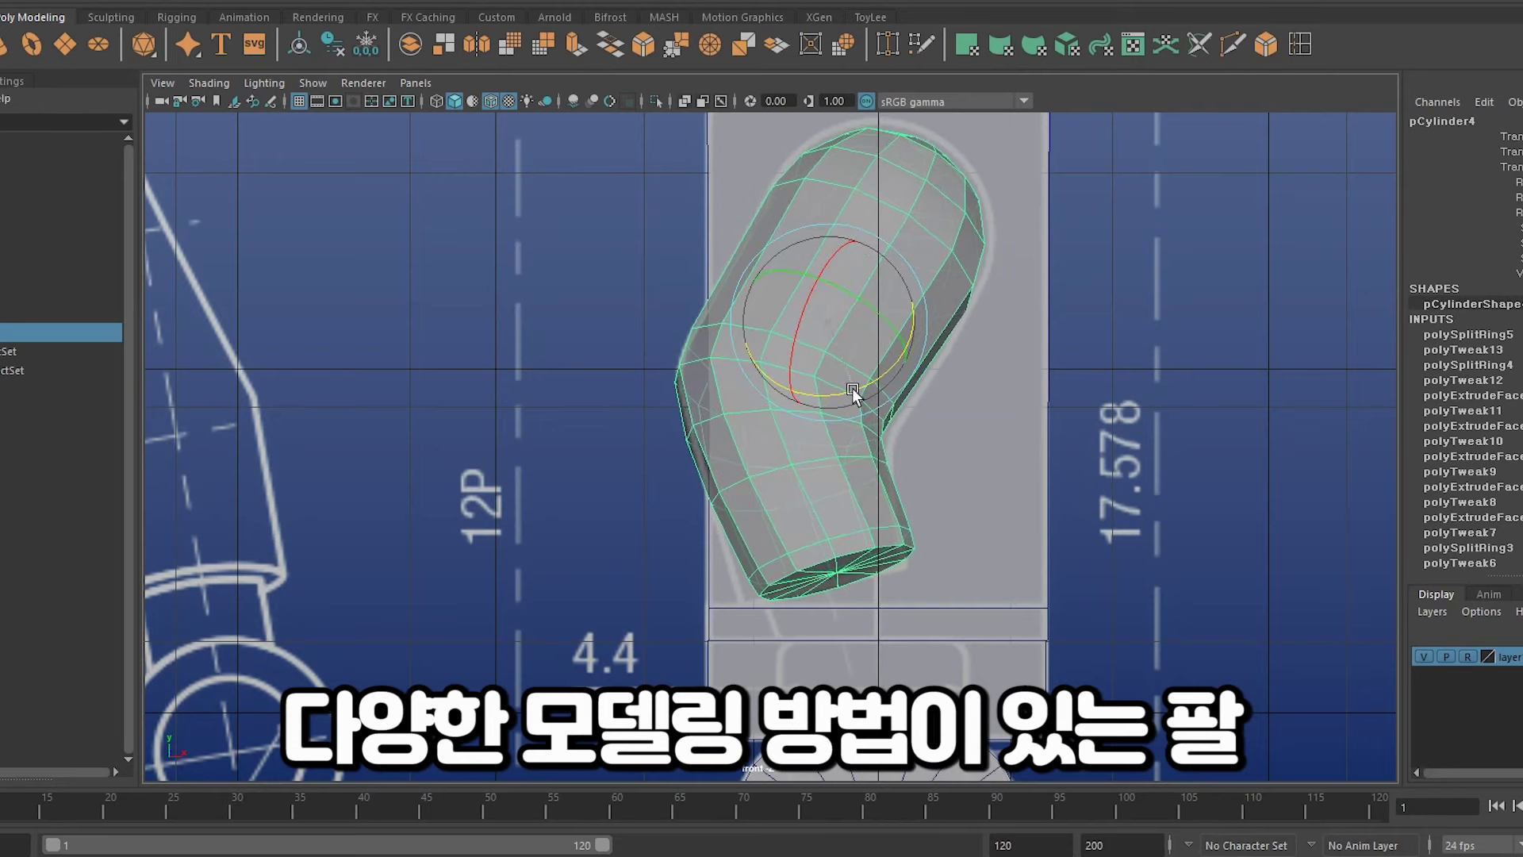
key("w")
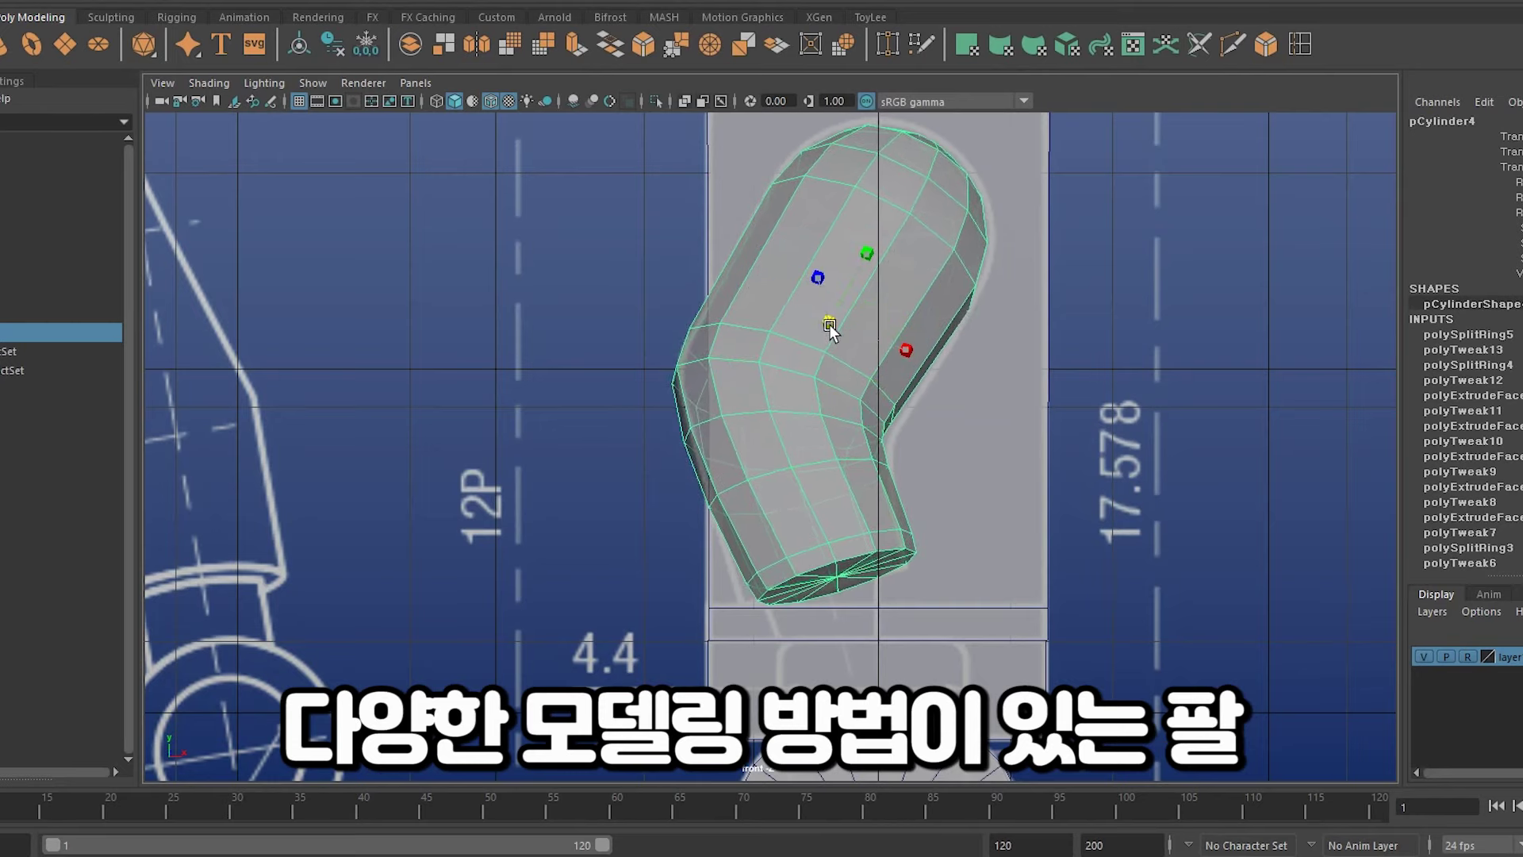
Reposition the arm in the side -X view so its shoulder follows the outline and overlaps the torso's upper side
key("space")
left_click_drag(837, 459, 791, 442, "alt")
key("space")
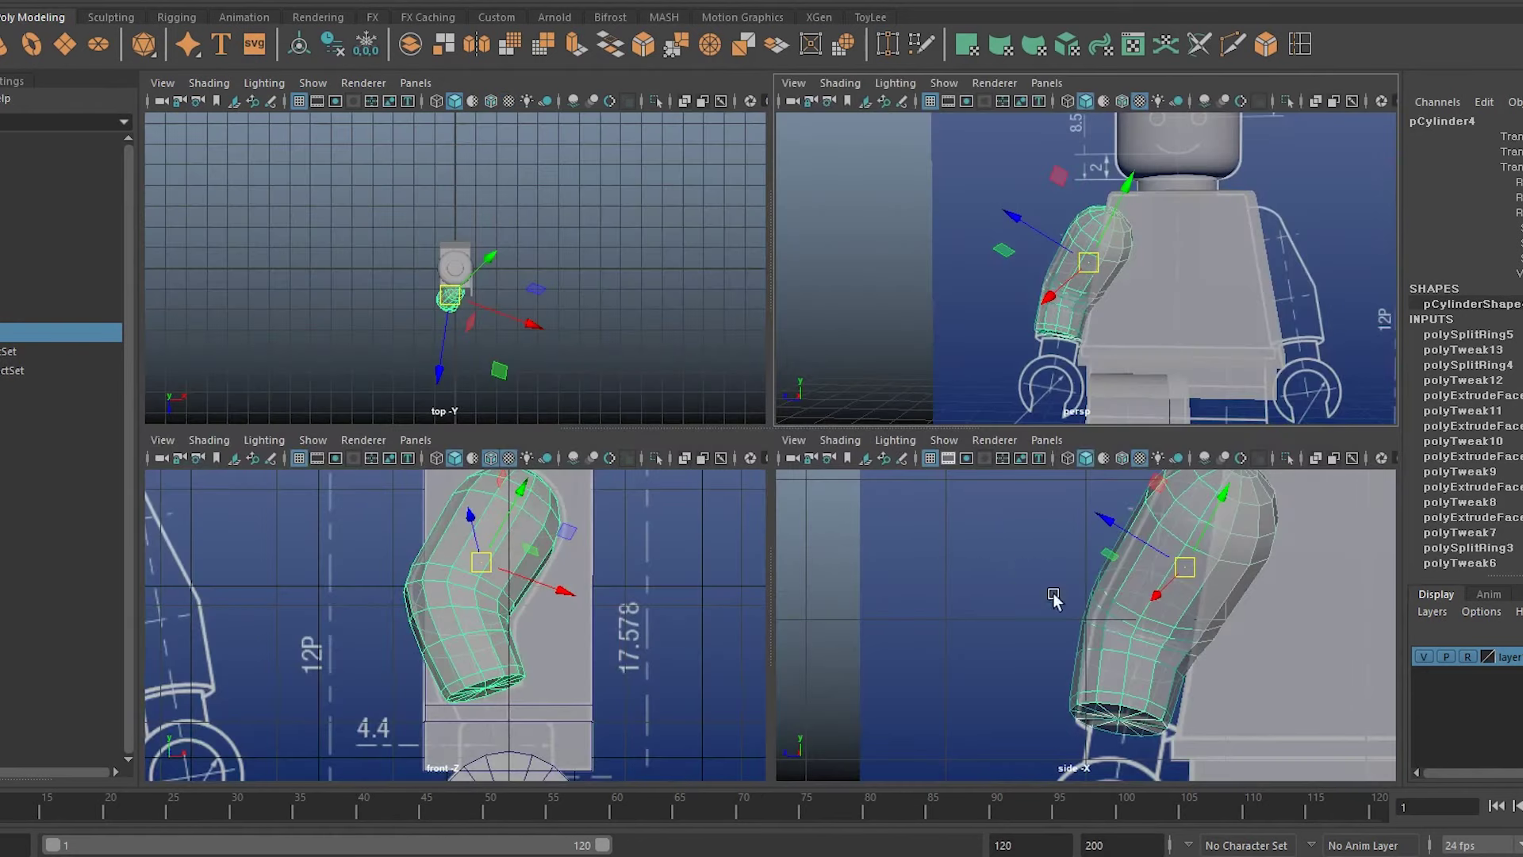
key("space")
left_click_drag(1198, 575, 857, 527)
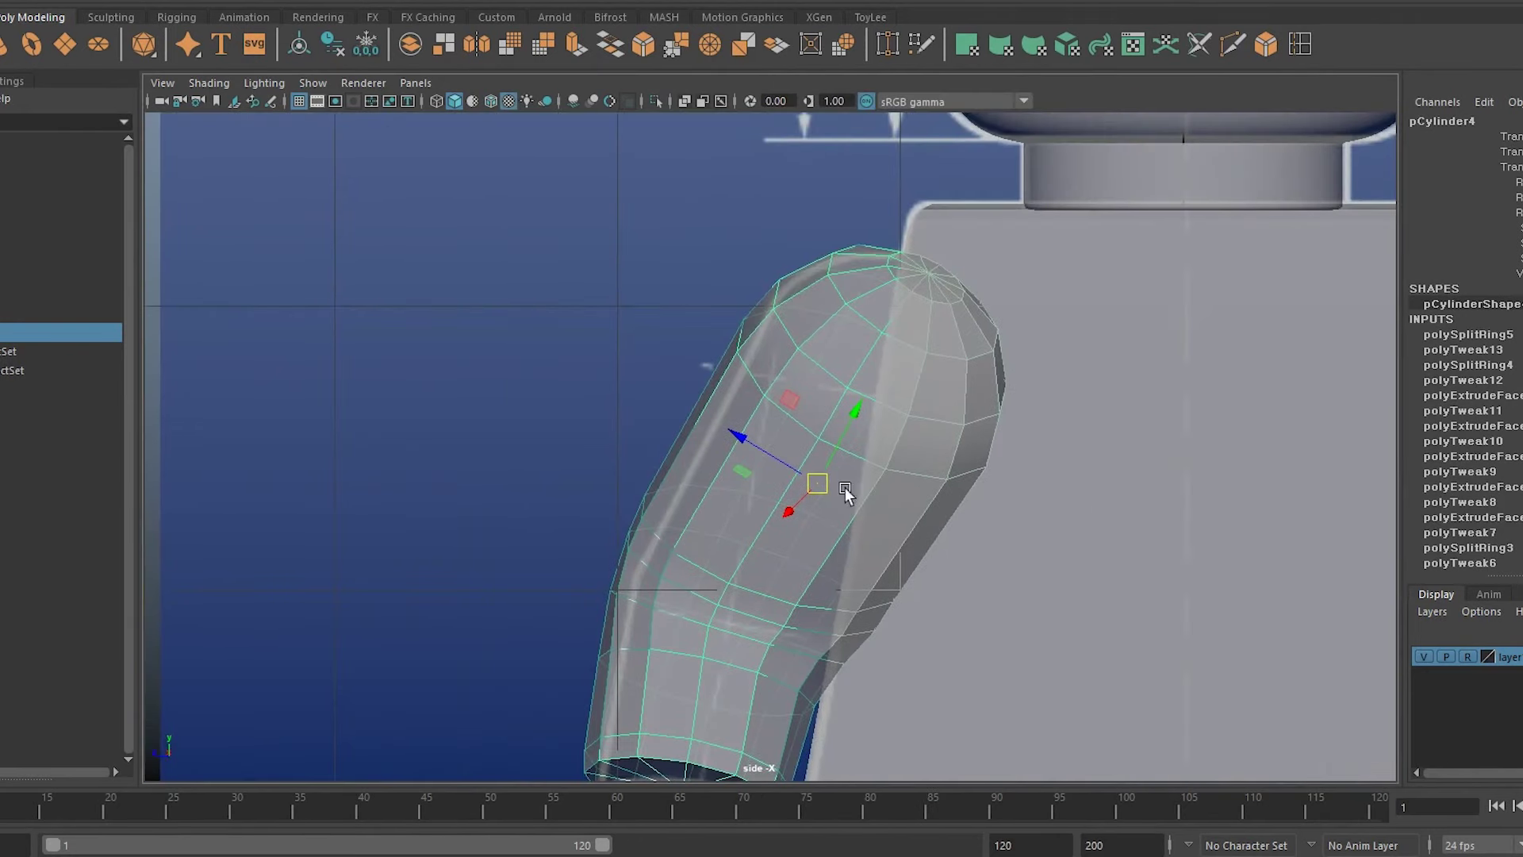
middle_click_drag(929, 279, 919, 169, "alt")
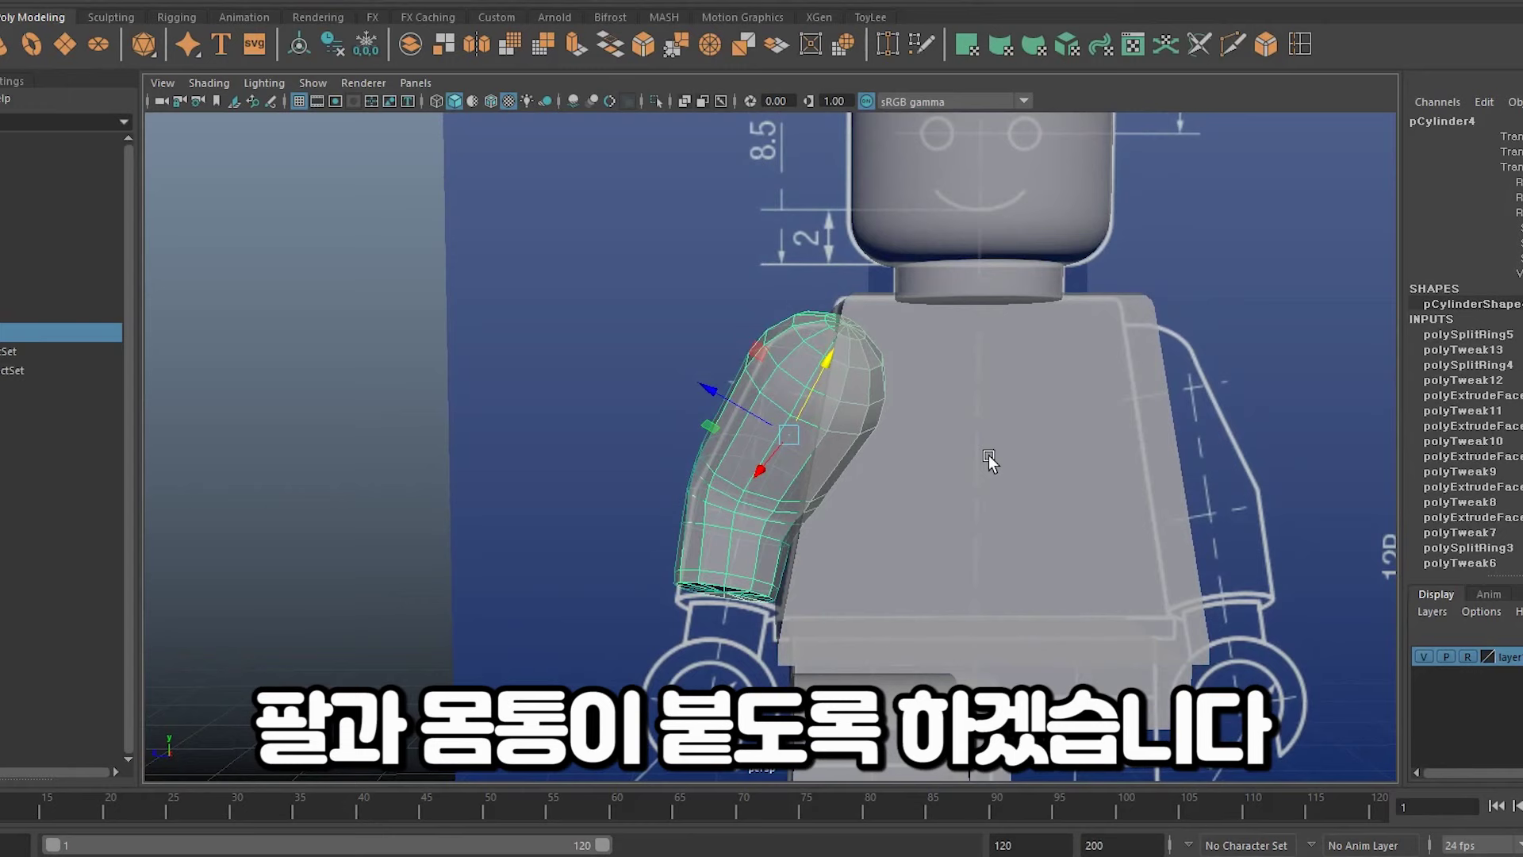
Duplicate the torso and hide the copy as a backup
left_click(992, 464)
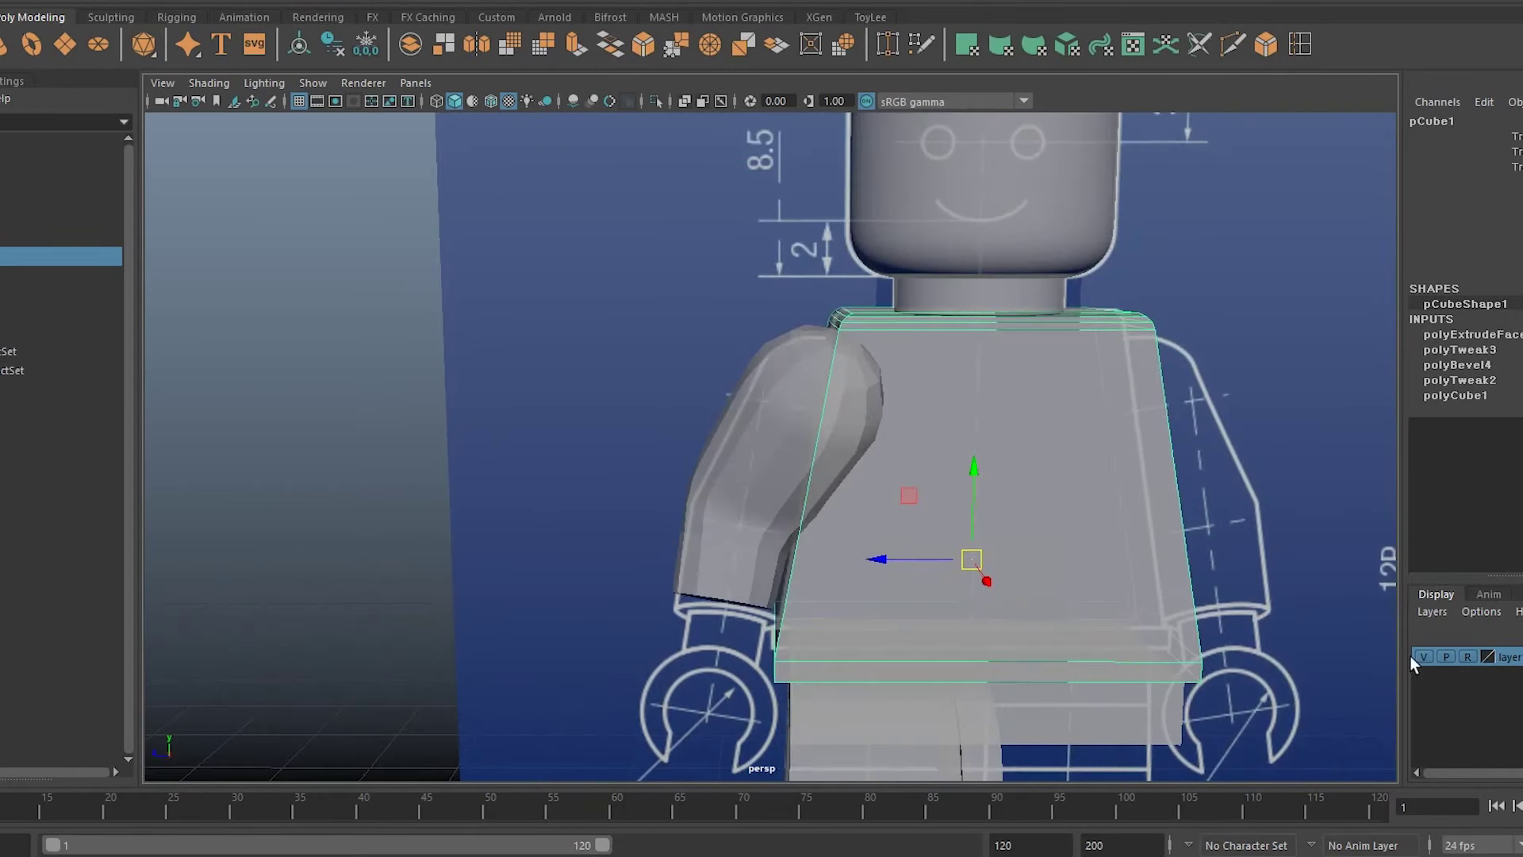
key("ctrl+d")
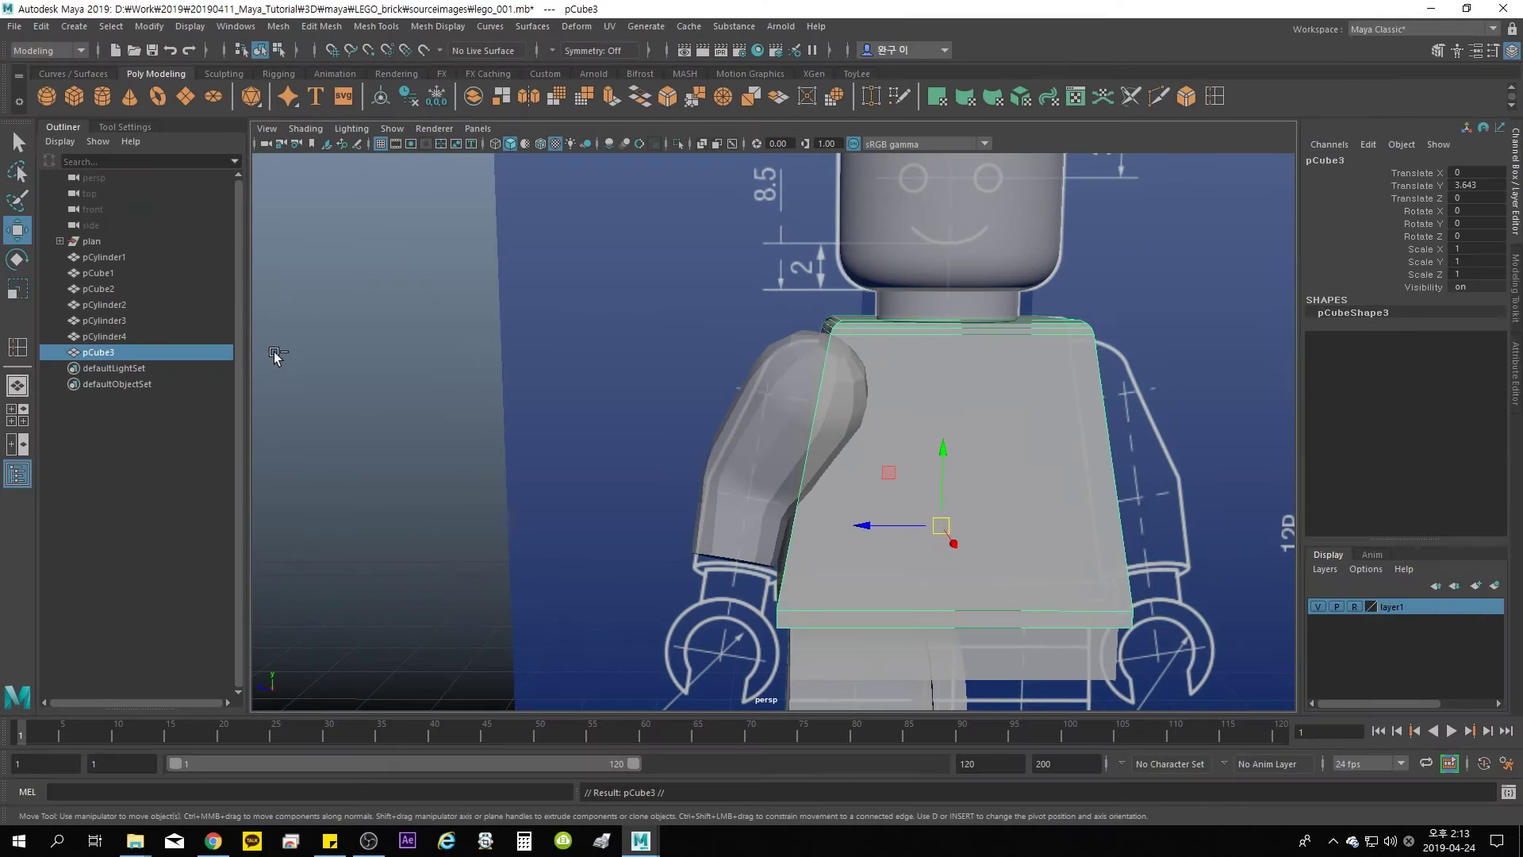
key("ctrl+h")
Insert 5 evenly spaced horizontal edge loops around the original torso with the Insert Edge Loop tool set to multiple edge loops
left_click(901, 406)
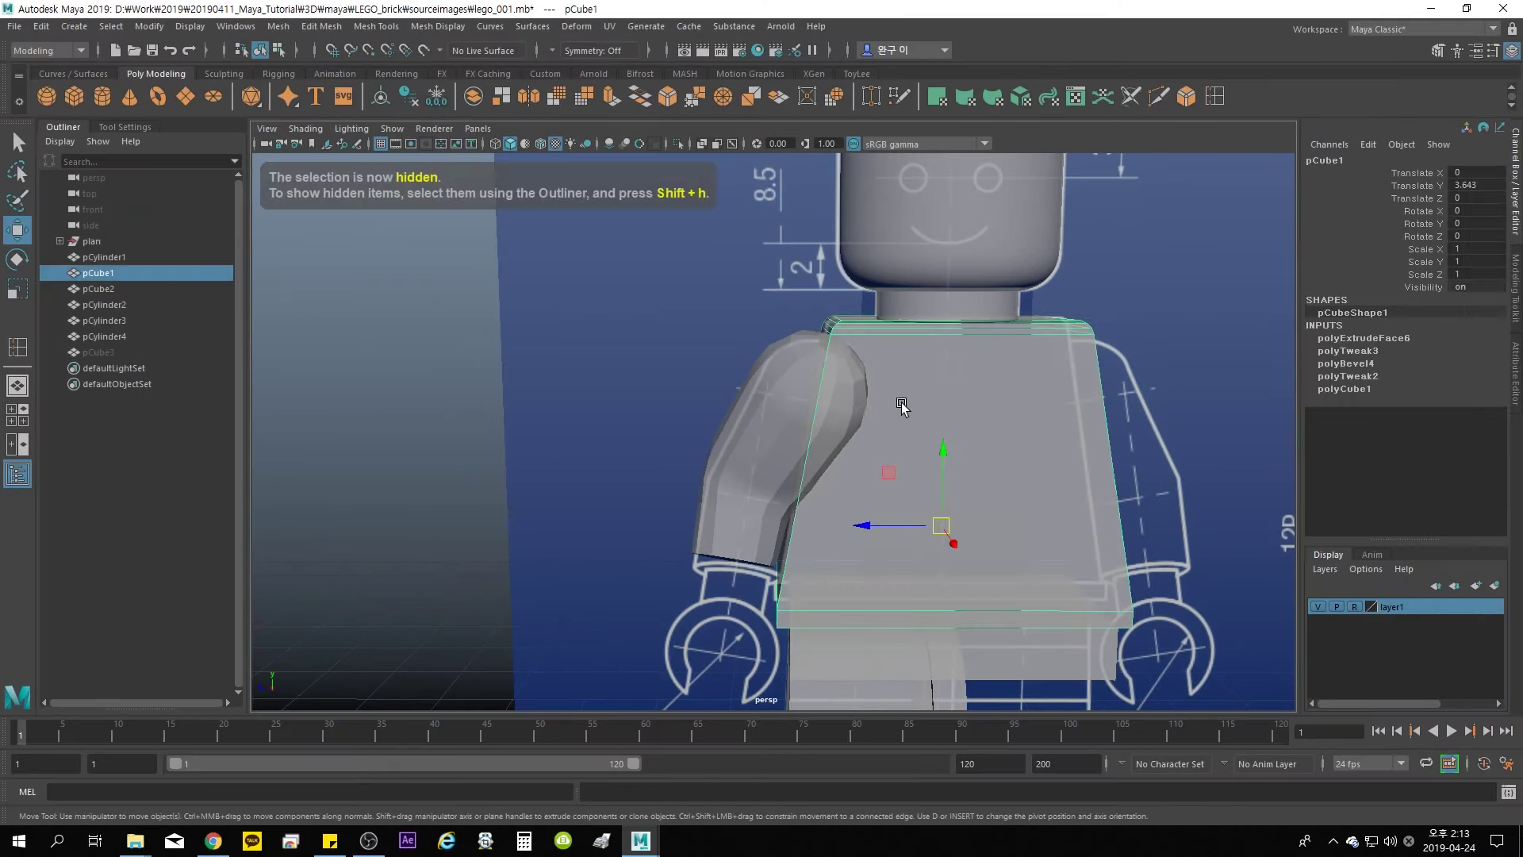
left_click(859, 441)
left_click(970, 419)
mouse_move(929, 446)
left_mouse_down("alt")
mouse_move(976, 453)
mouse_move(923, 460)
left_mouse_up("alt")
double_click(1215, 97)
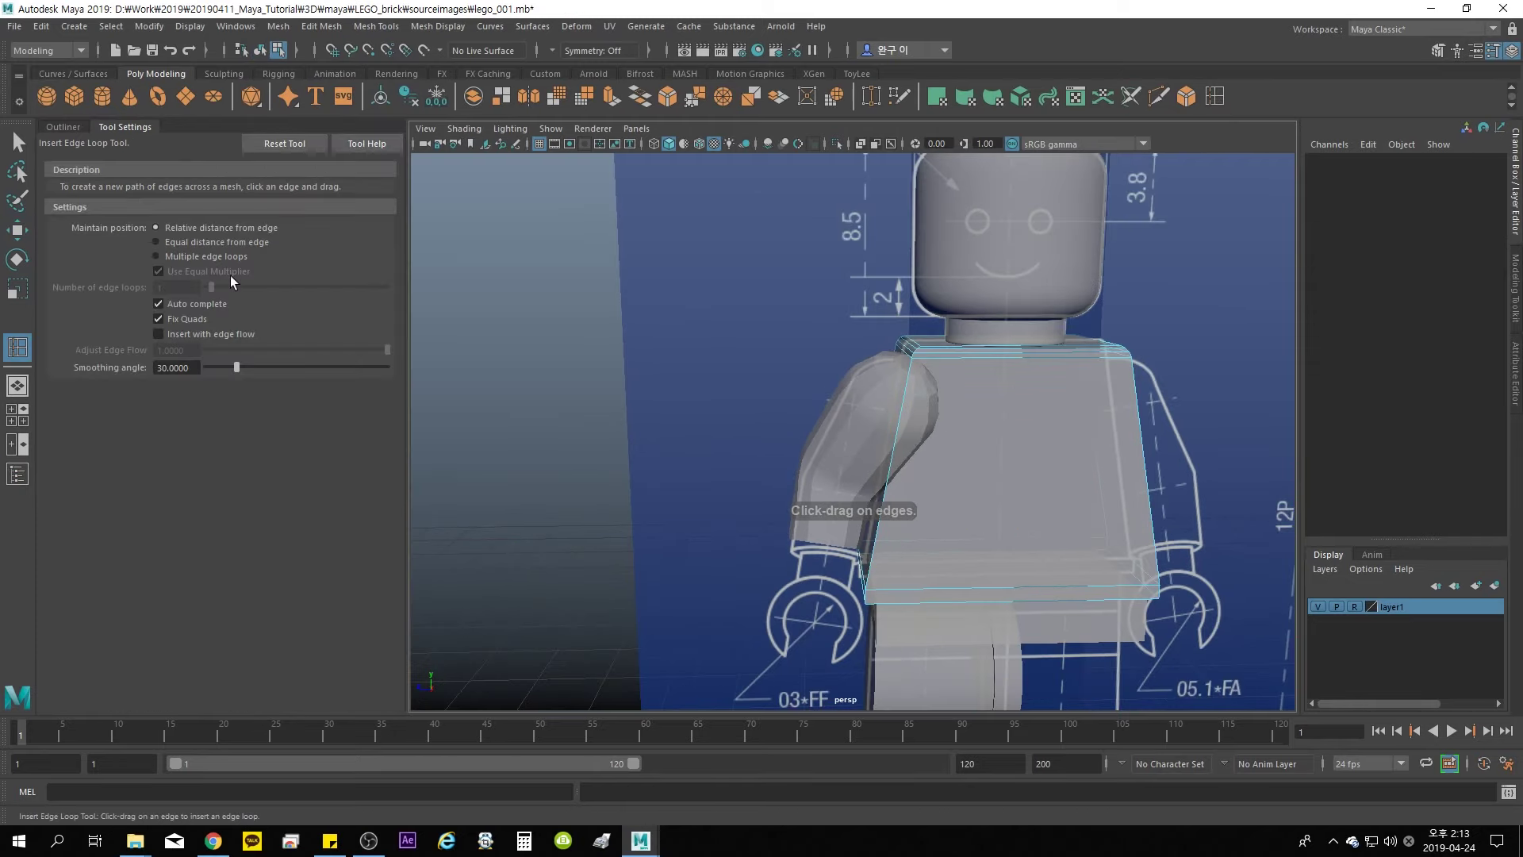
left_click(197, 260)
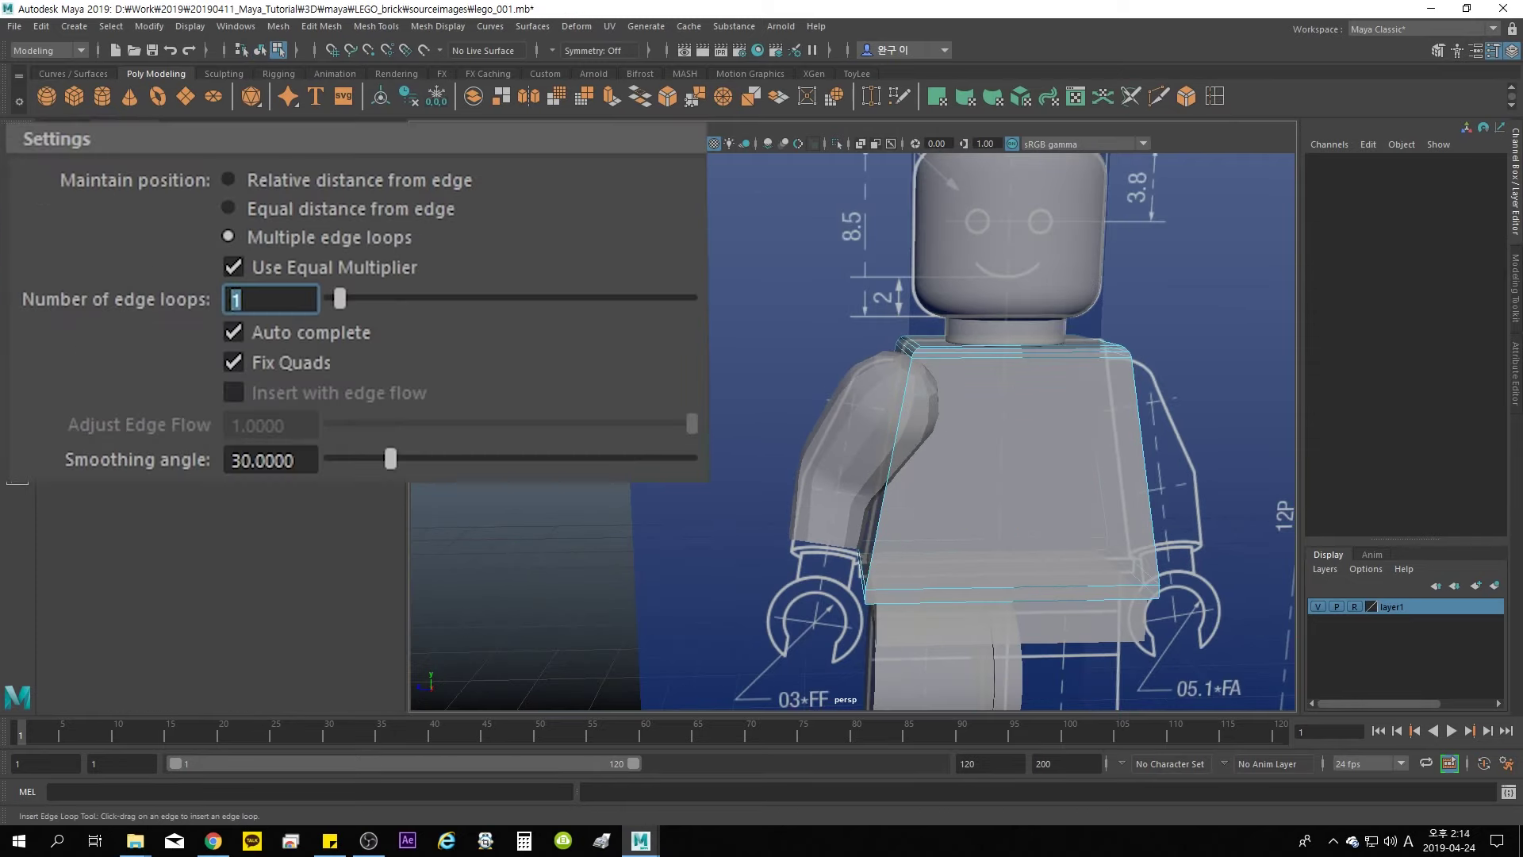
type("5")
key("Return")
left_click(899, 441)
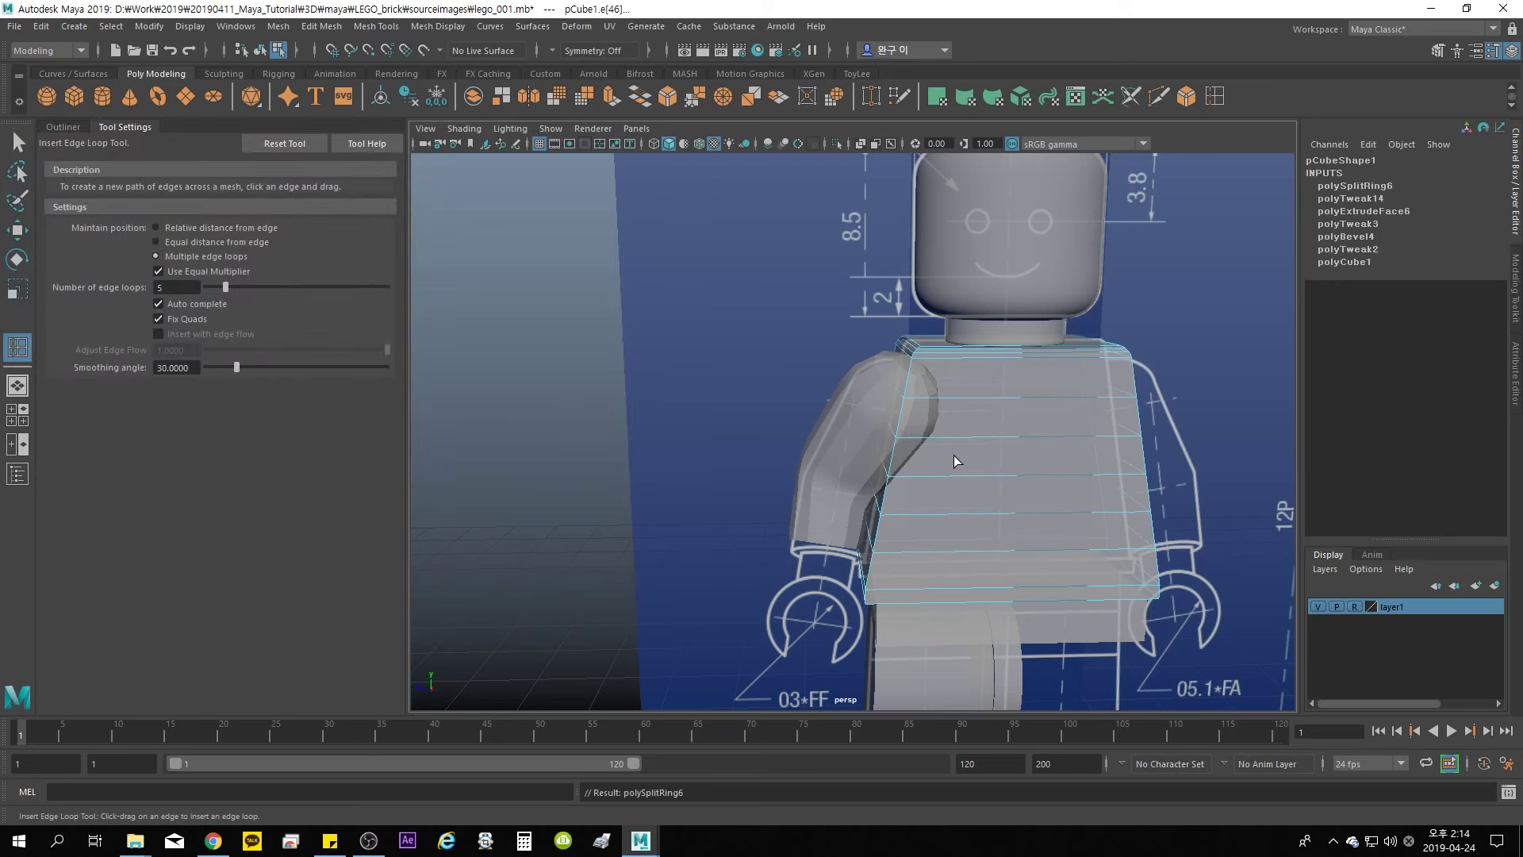
Set the number of edge loops to 3 and insert evenly spaced vertical loops across the torso's side
left_click_drag(956, 460, 1055, 444, "alt")
double_click(176, 287)
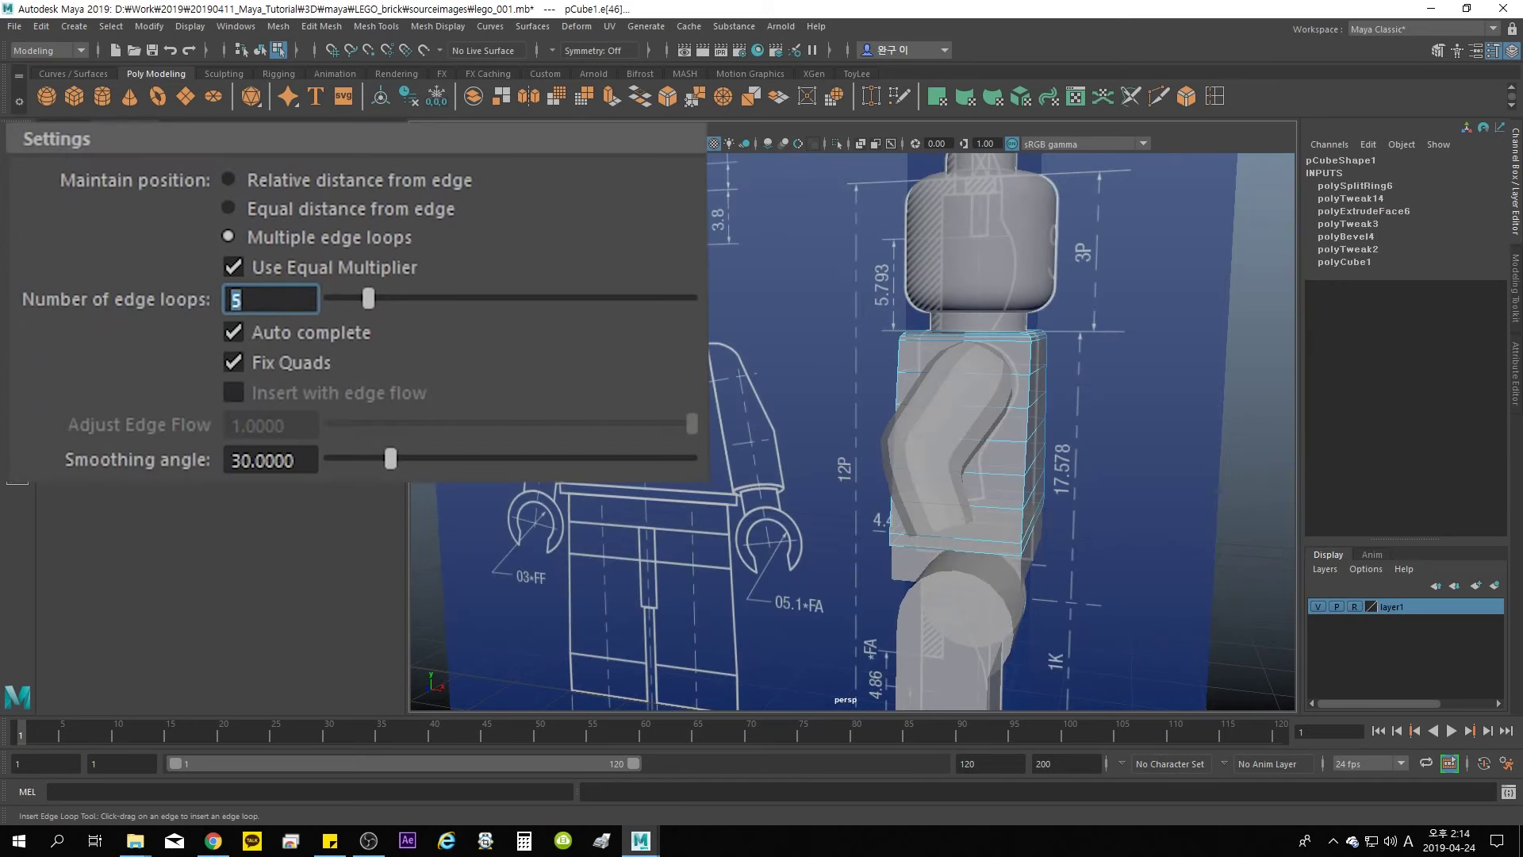
type("3")
key("Return")
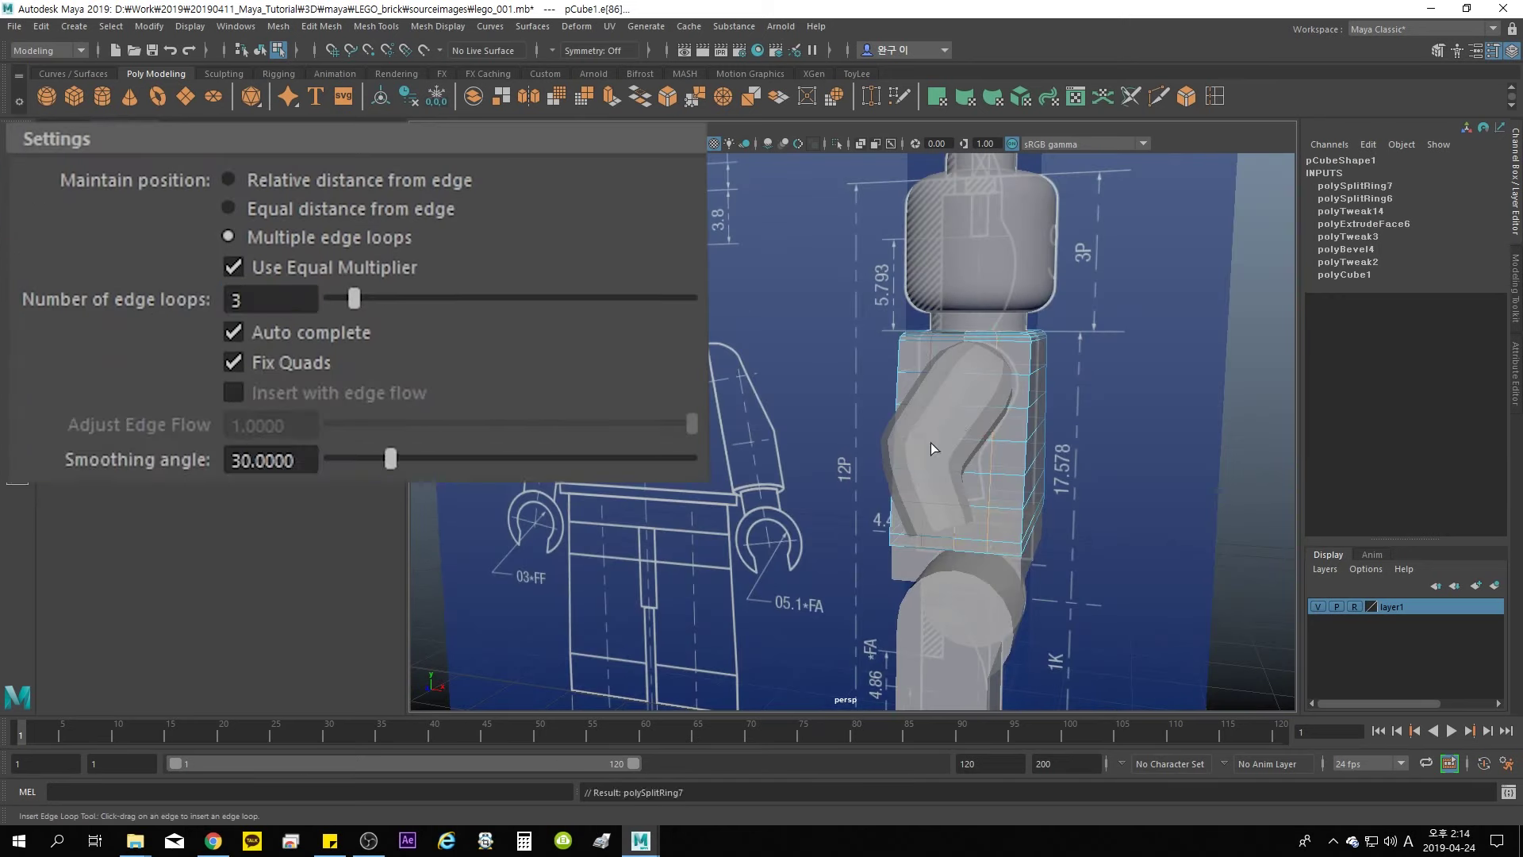
left_click(930, 443)
mouse_move(931, 443)
left_mouse_down("alt")
mouse_move(905, 446)
mouse_move(925, 450)
left_mouse_up("alt")
Insert 3 evenly spaced vertical edge loops across the torso's front with the same Insert Edge Loop settings
key("w")
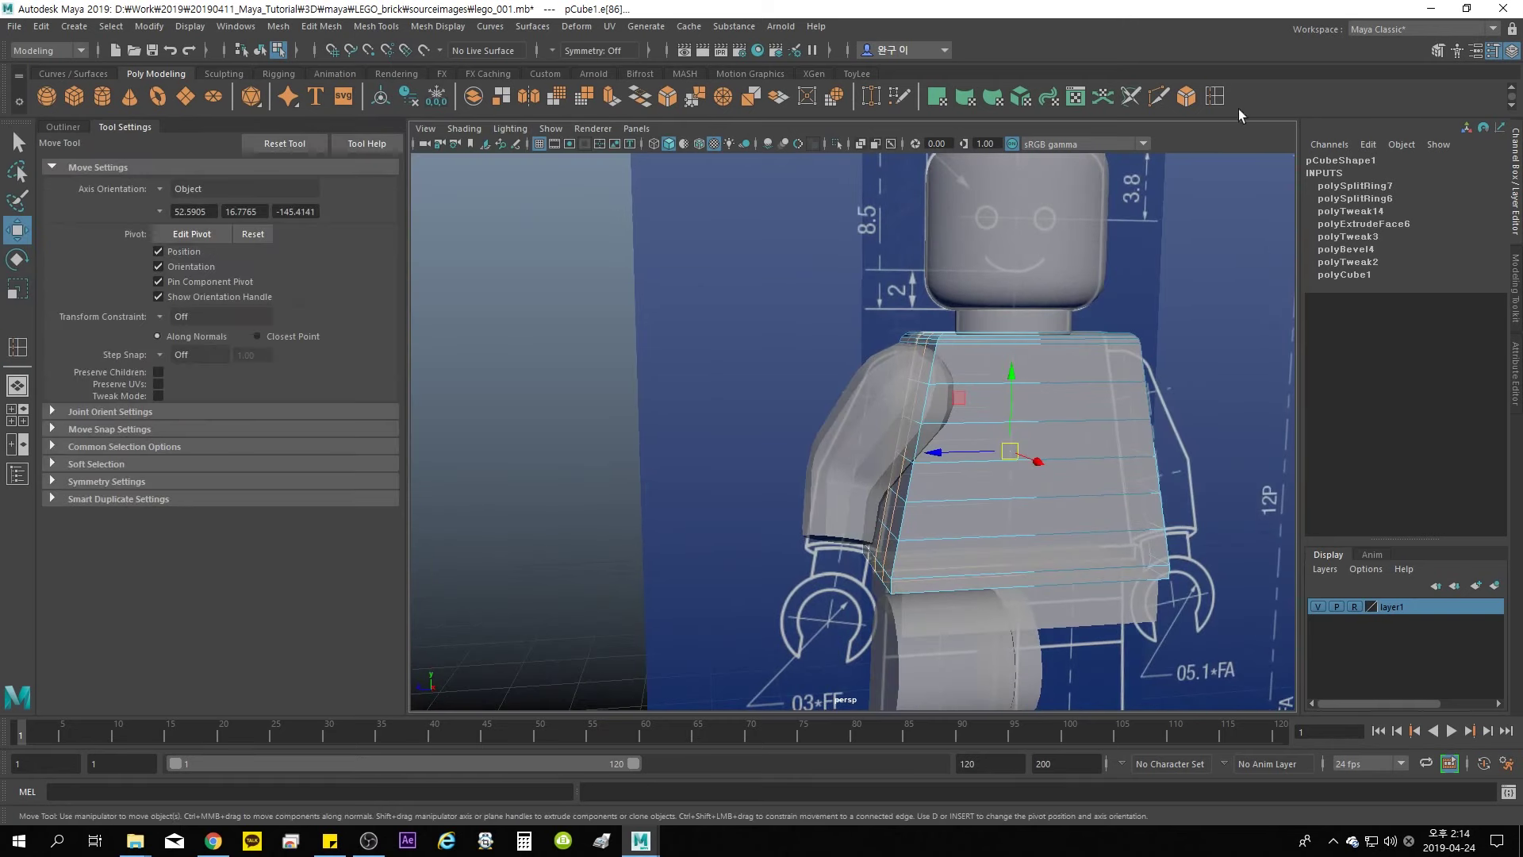
key("y")
left_click(978, 382)
left_click_drag(978, 382, 1003, 411, "alt")
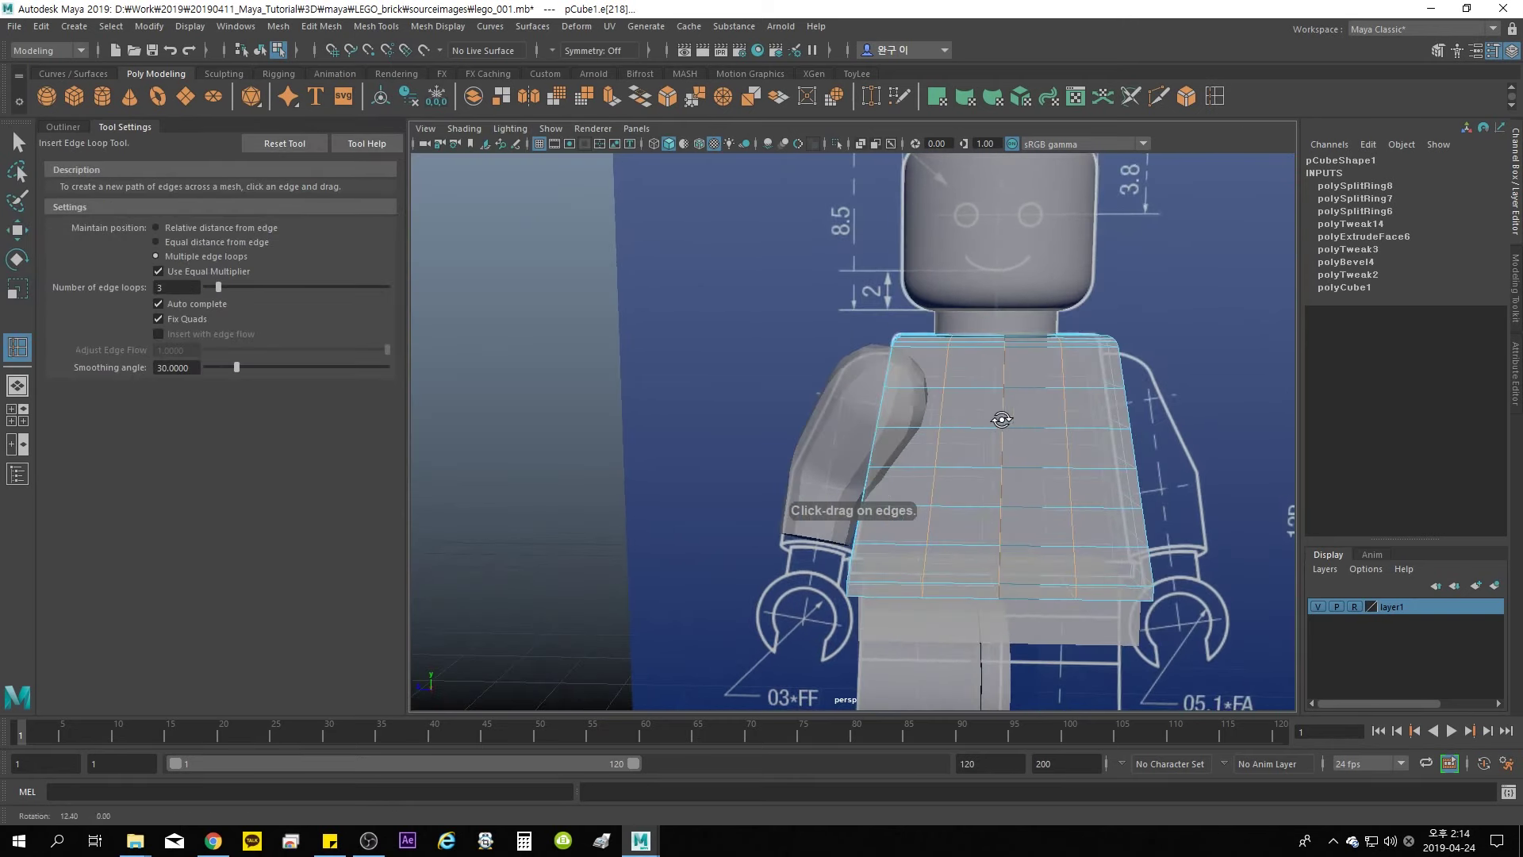
Select the arm followed by the torso and apply a Boolean Difference to cut the arm flush with the torso's side
key("F8")
key("w")
left_click(975, 394)
key("f")
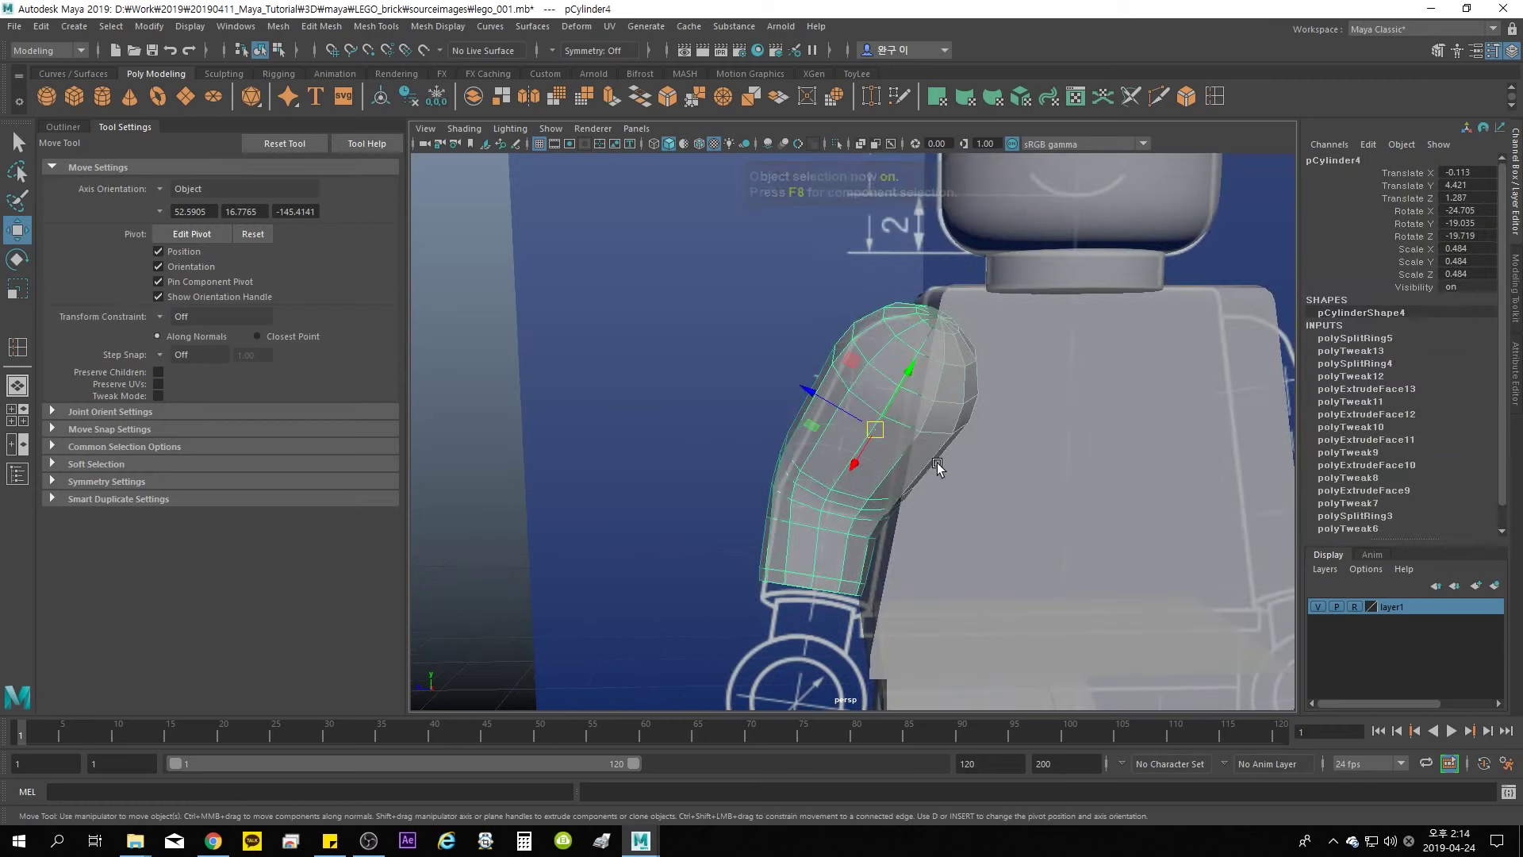
left_click(1029, 394)
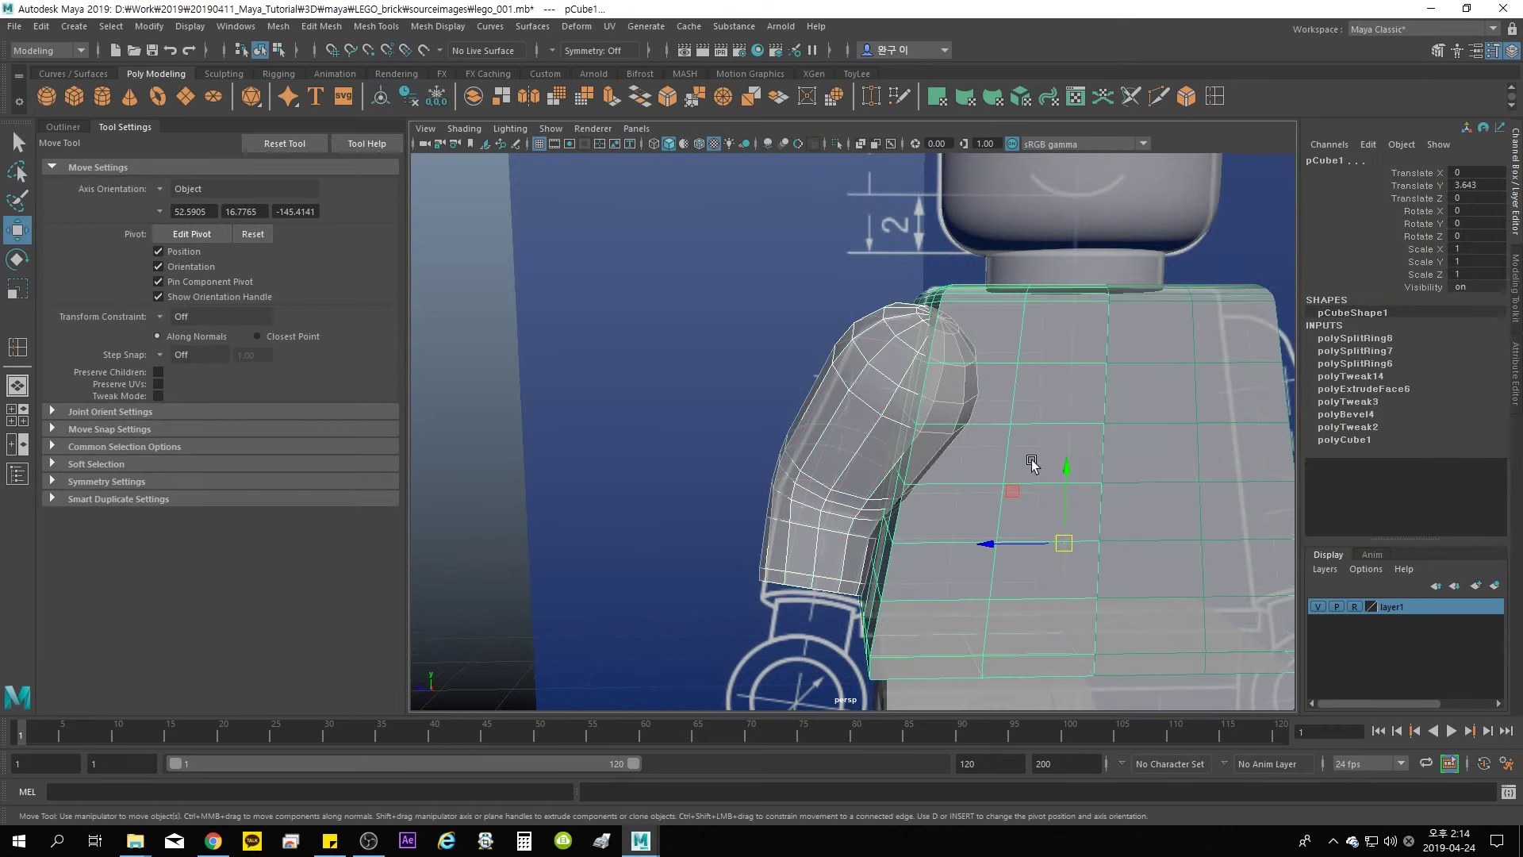
left_click_drag(1029, 458, 1060, 422, "alt")
left_click(219, 35)
mouse_move(135, 38)
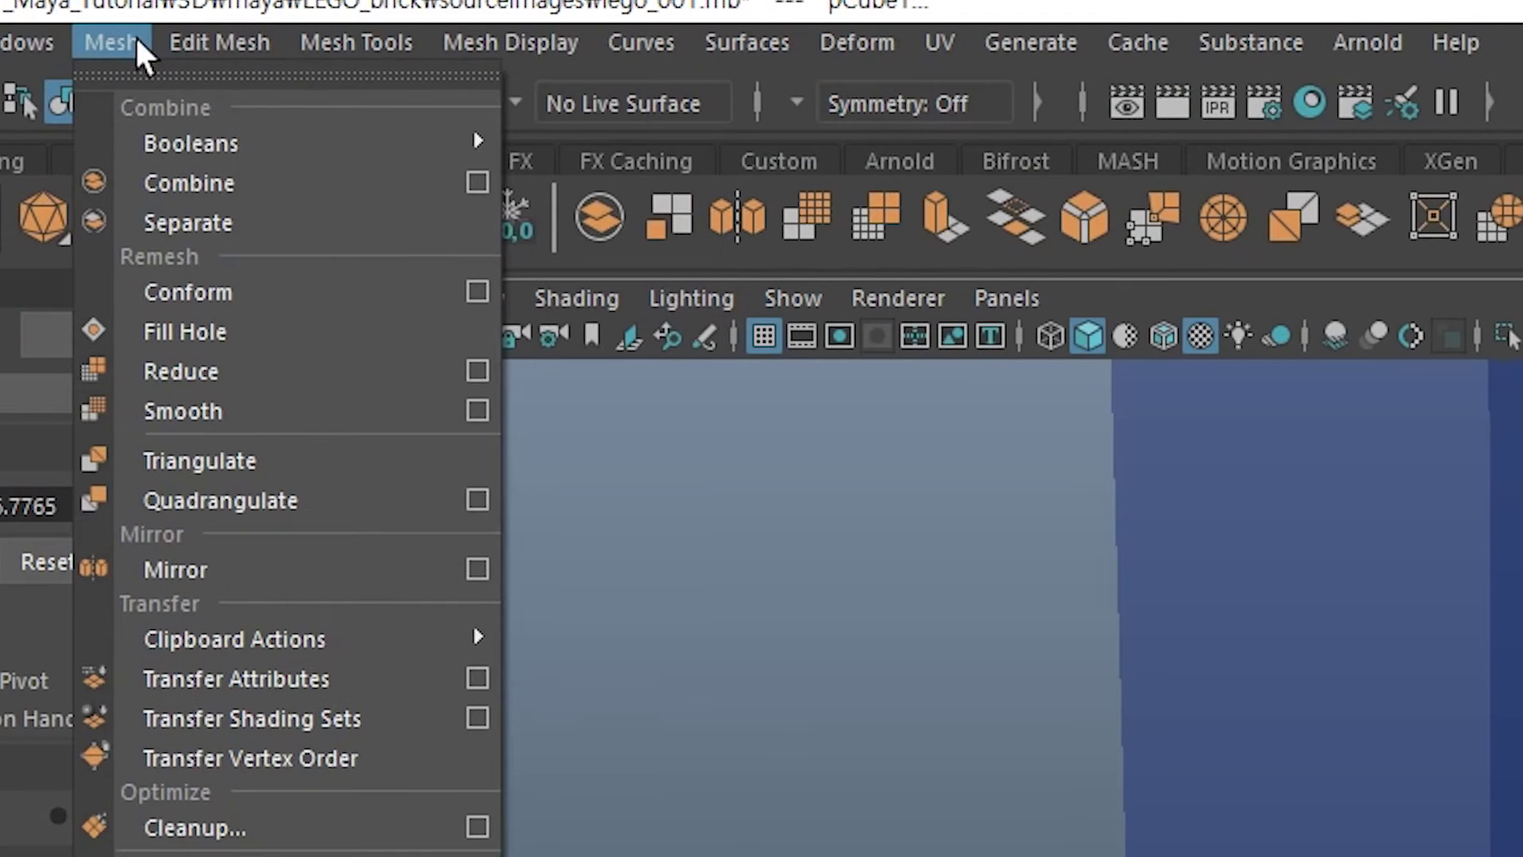
mouse_move(199, 147)
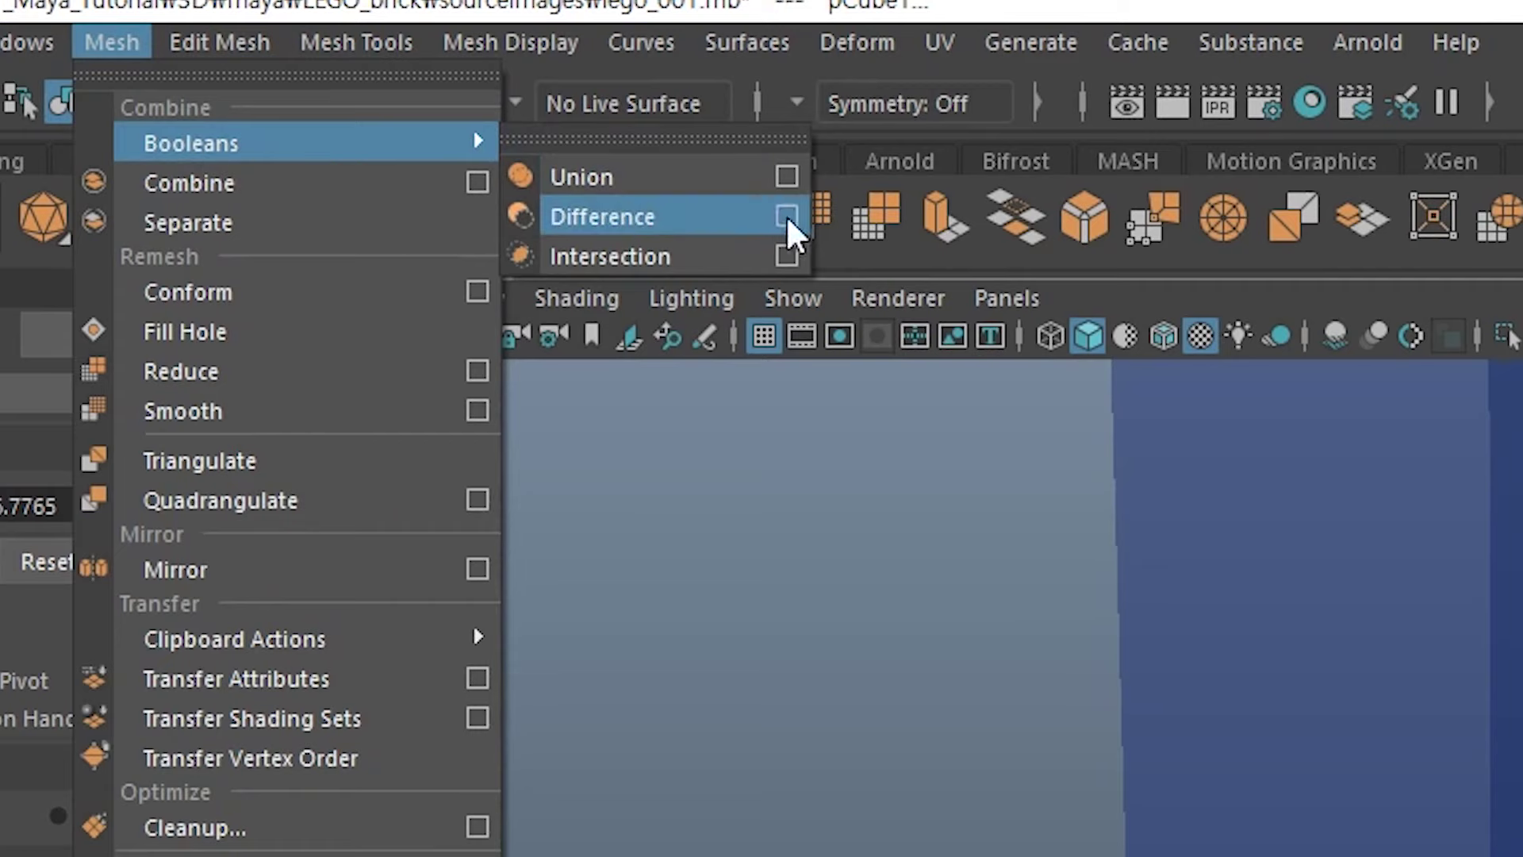
left_click(722, 216)
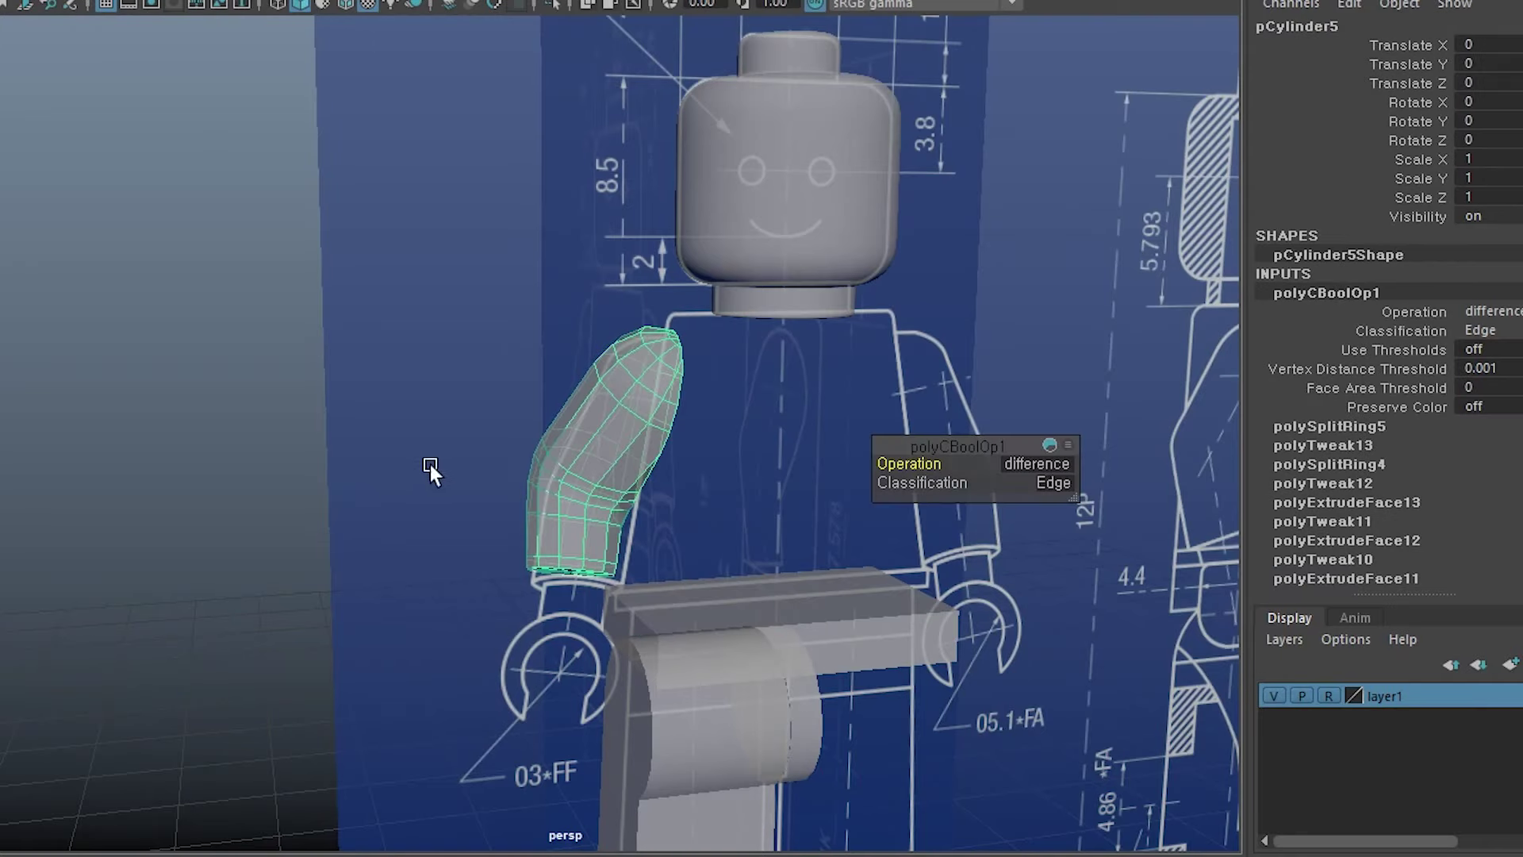
Inspect the cut side of the arm and its topology from several angles, with and without smooth preview
right_click_drag(432, 469, 339, 434, "alt")
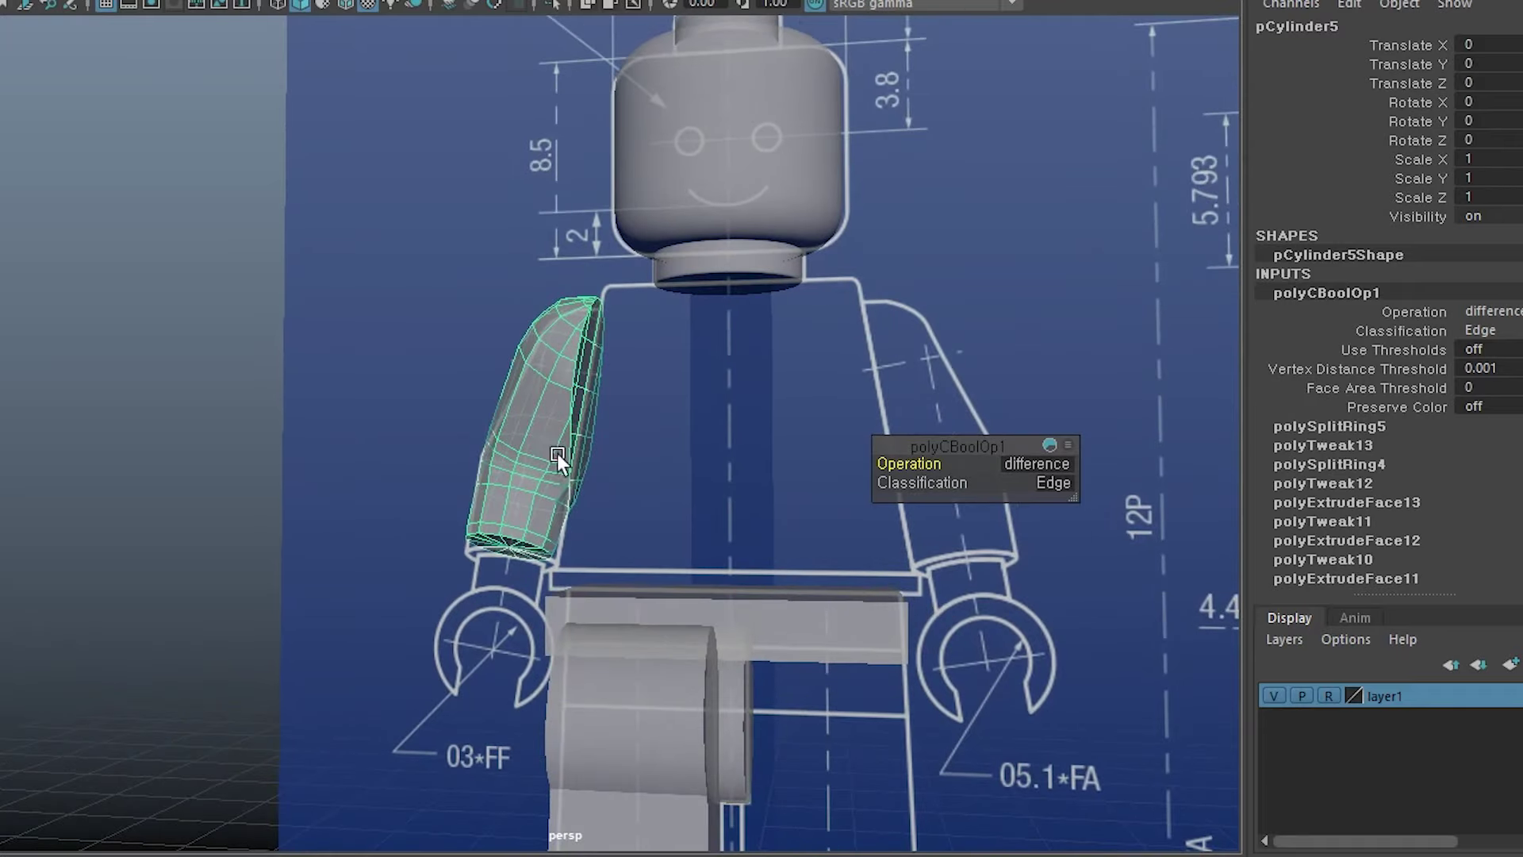
left_click_drag(558, 459, 547, 508, "alt")
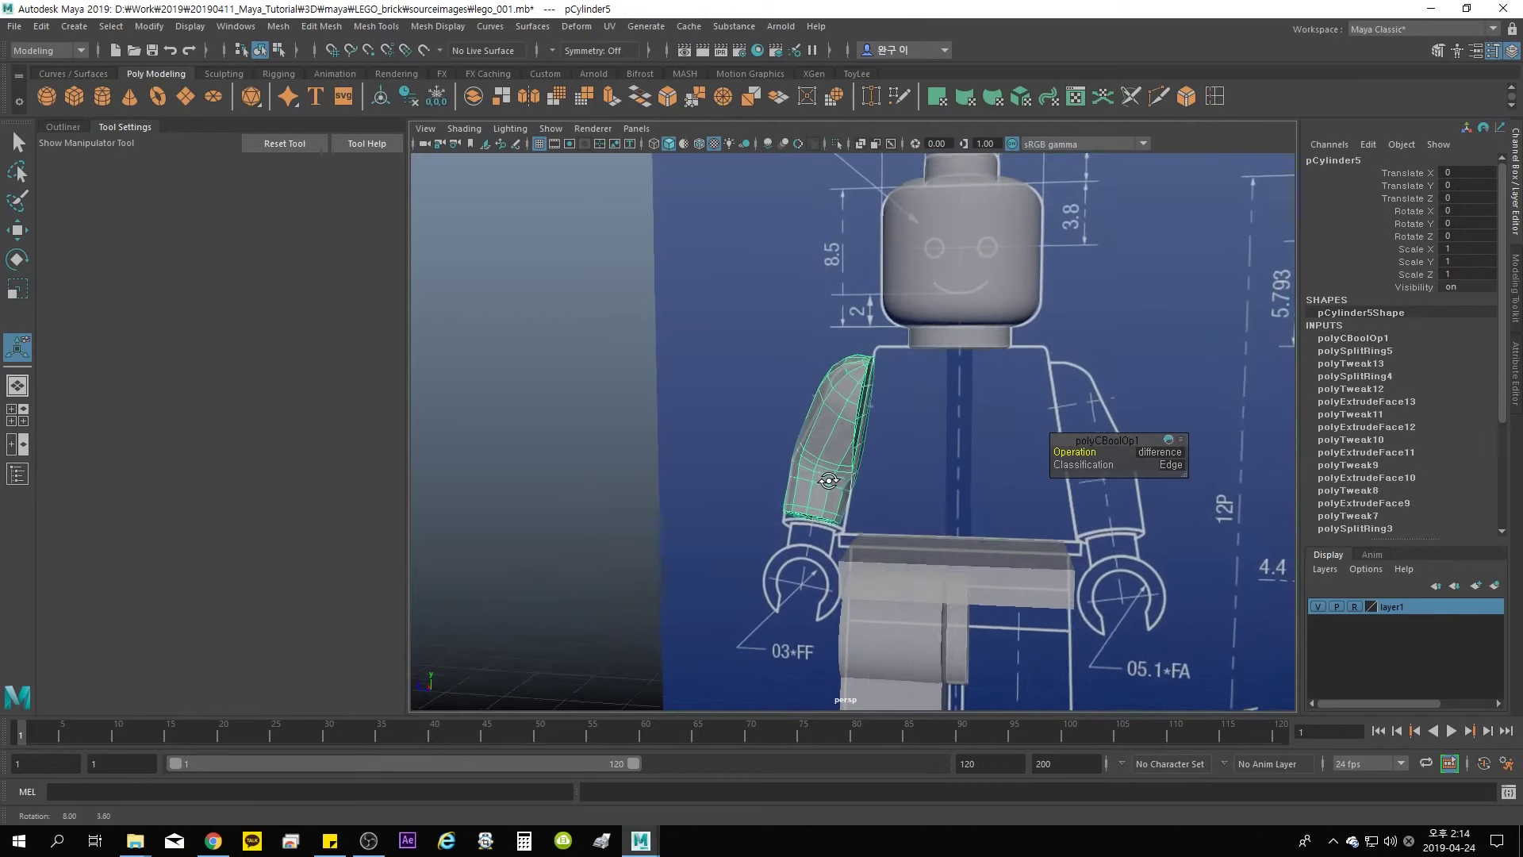
left_click_drag(828, 481, 847, 487, "alt")
right_click_drag(846, 486, 931, 486, "alt")
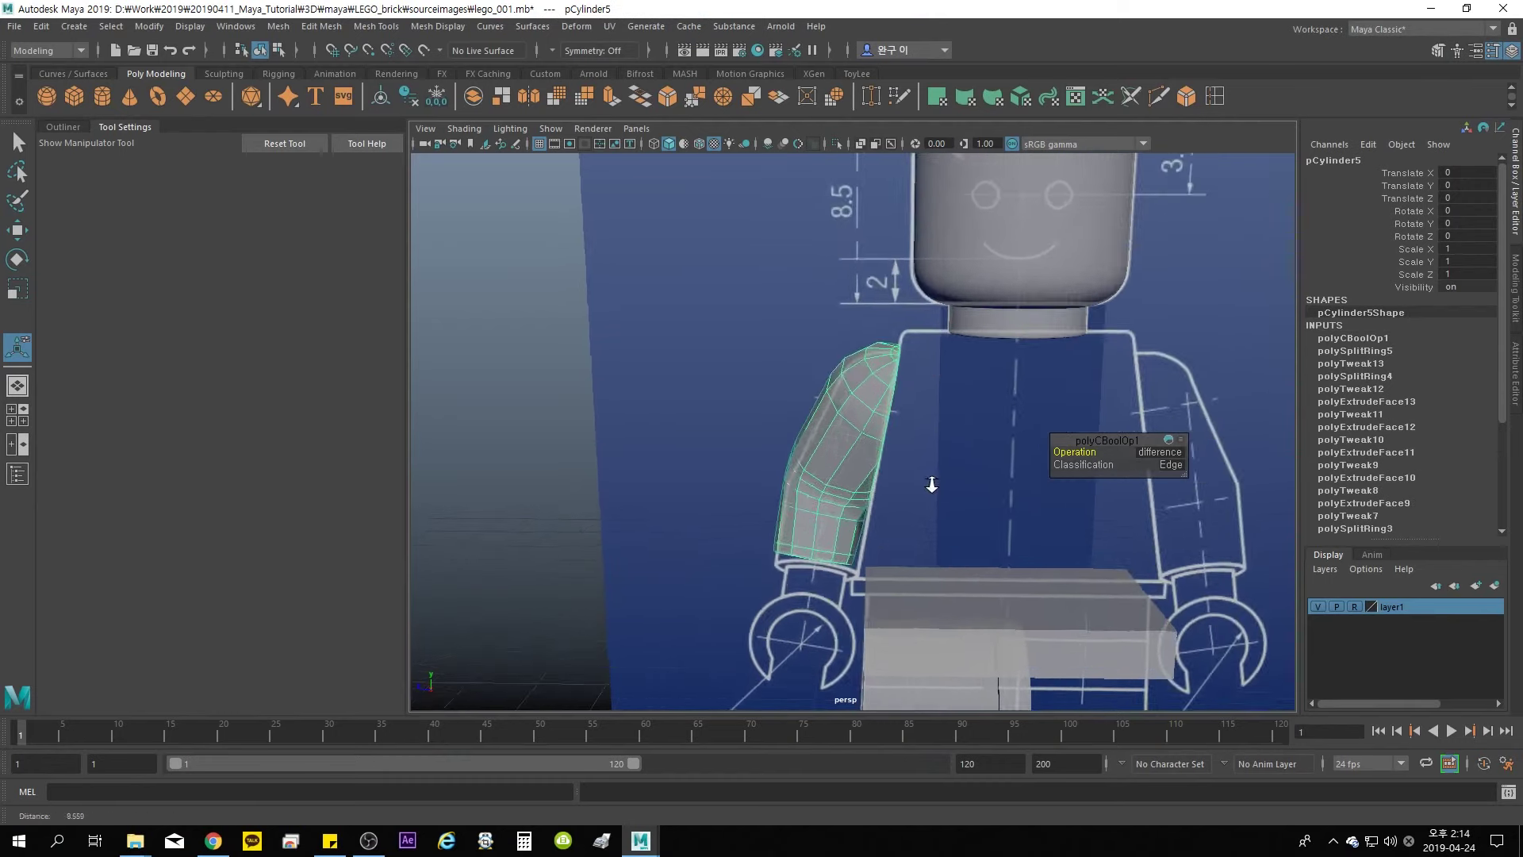
key("w")
left_click_drag(931, 487, 812, 419, "alt")
right_click_drag(813, 419, 969, 401, "alt")
left_click_drag(861, 396, 880, 397, "alt")
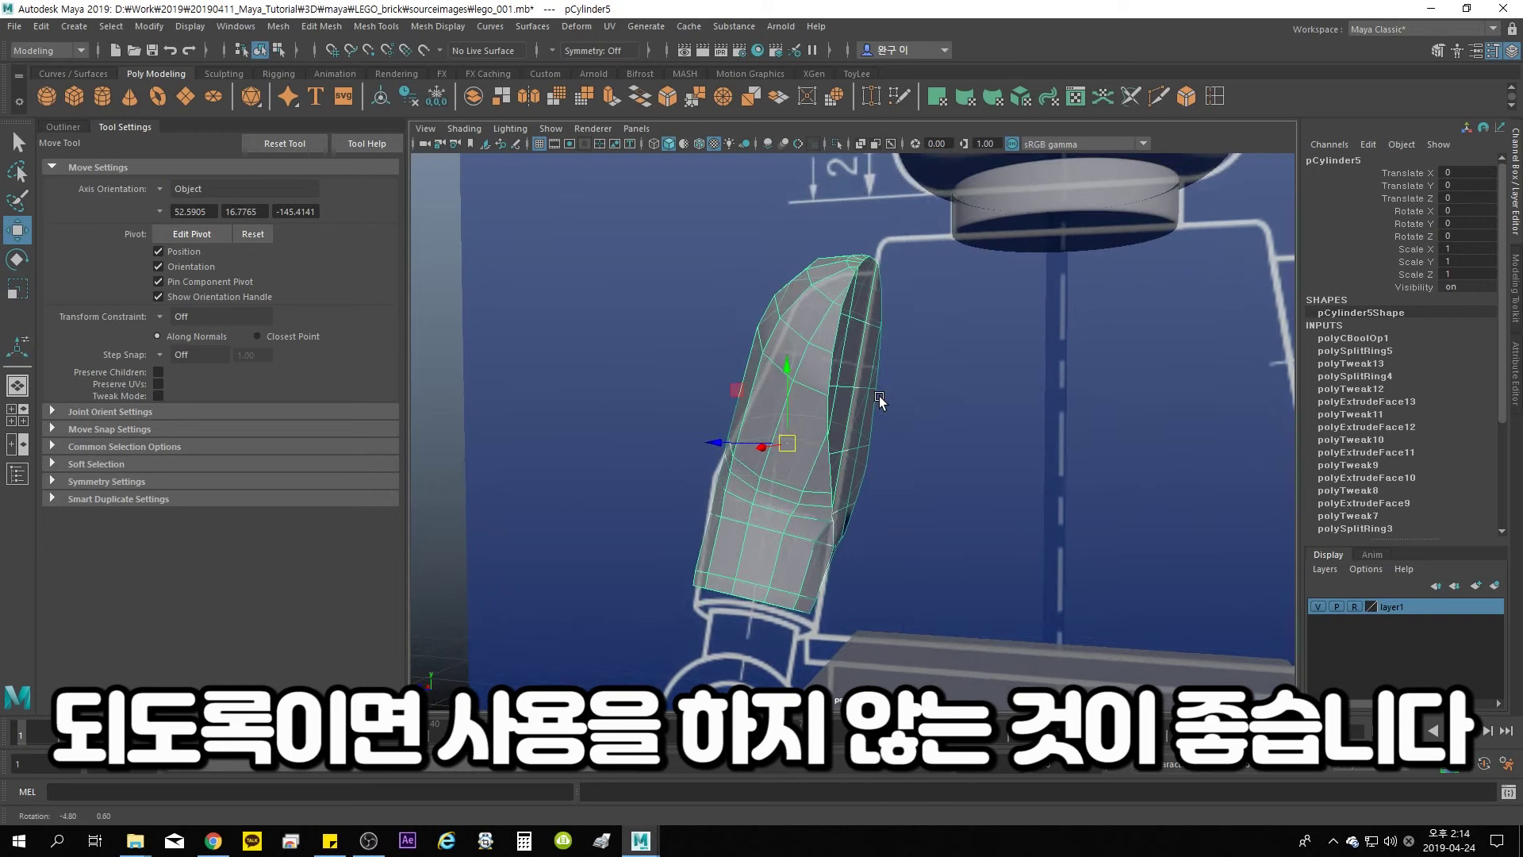
middle_click_drag(836, 370, 850, 411, "alt")
left_click_drag(850, 411, 827, 385, "alt")
key("3")
key("1")
right_click_drag(827, 384, 790, 365, "alt")
left_click_drag(790, 365, 838, 372, "alt")
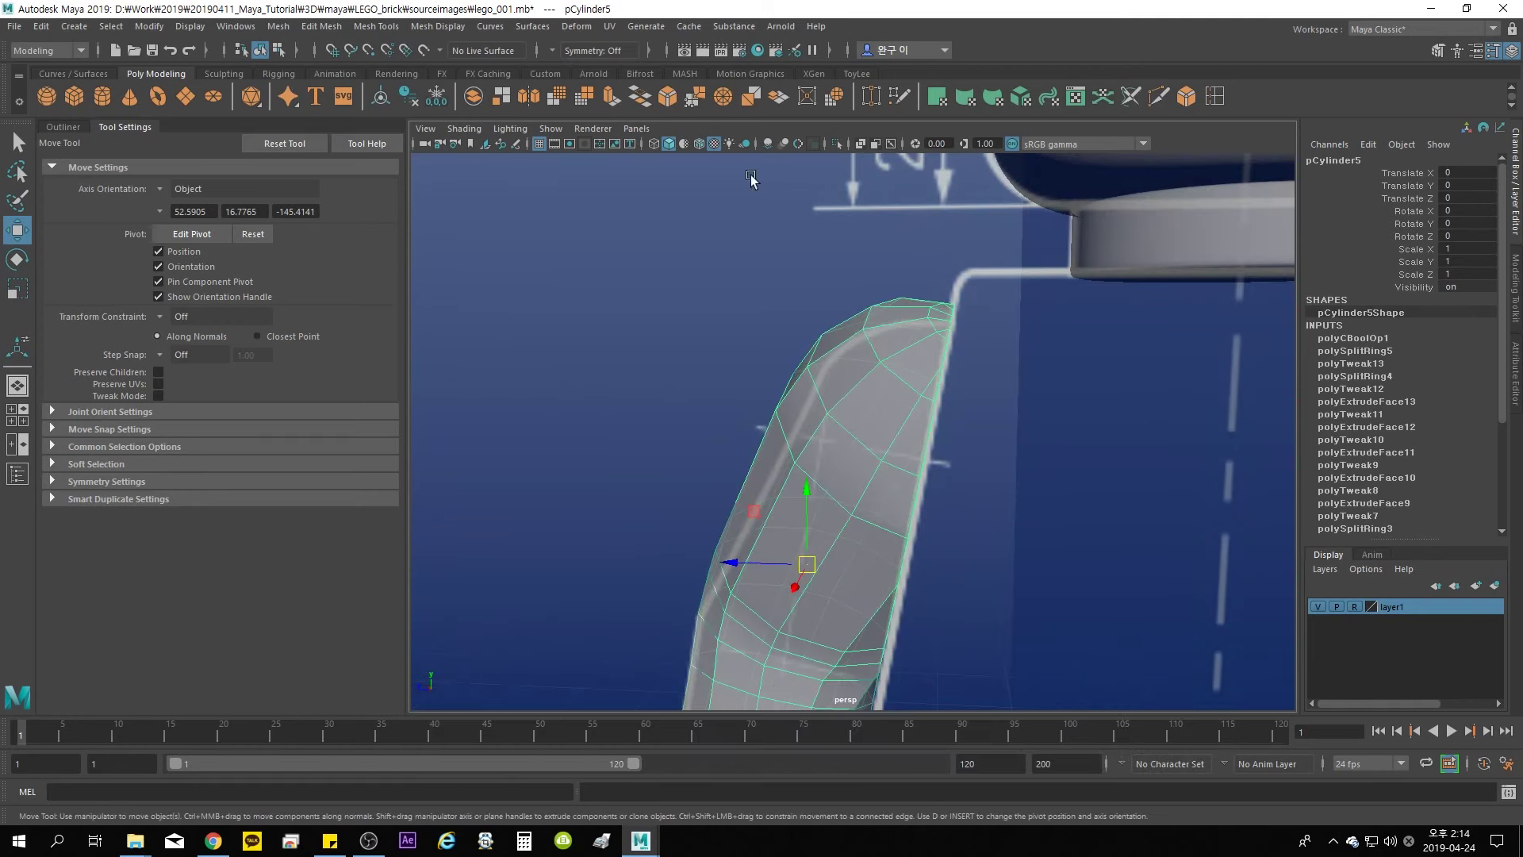
Review the cut arm and its full list of construction history inputs
right_click_drag(939, 459, 783, 348, "alt")
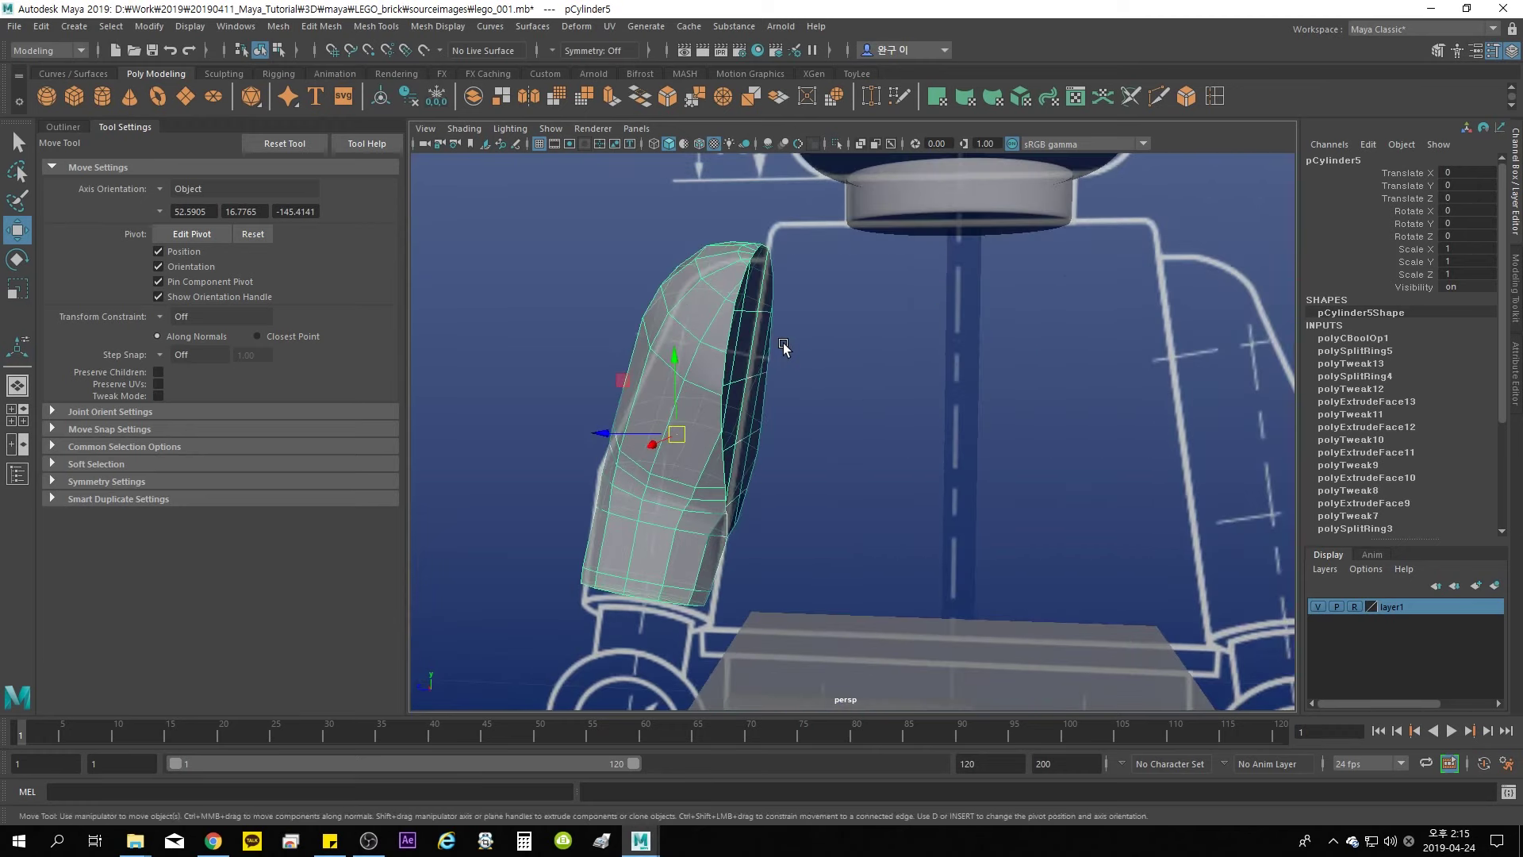
scroll(863, 399, "down", 2)
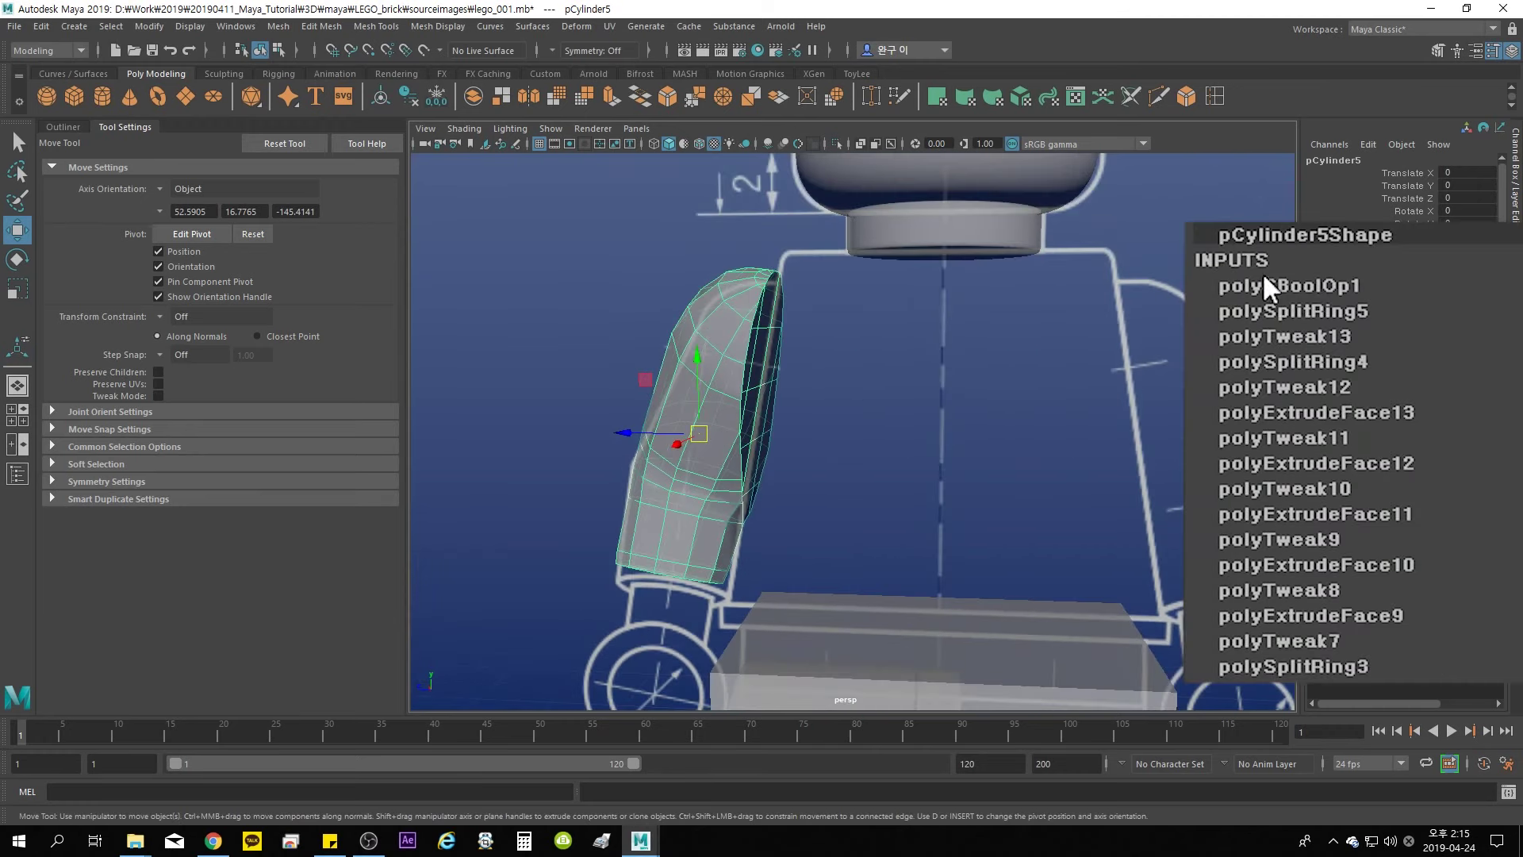
scroll(1344, 463, "down", 5)
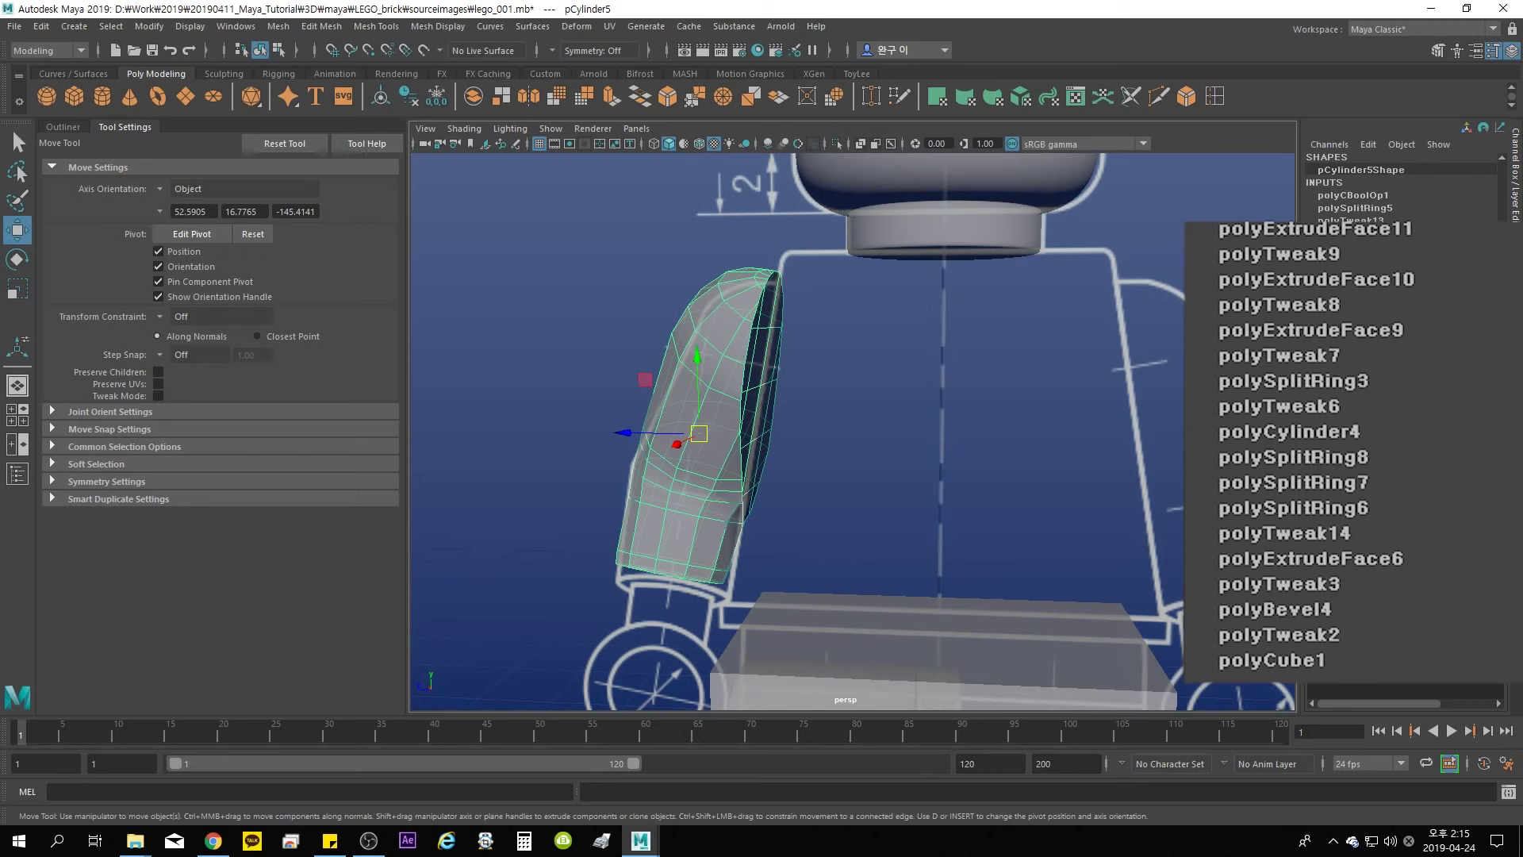
scroll(1312, 378, "up", 6)
scroll(1363, 479, "down", 3)
scroll(1346, 493, "up", 4)
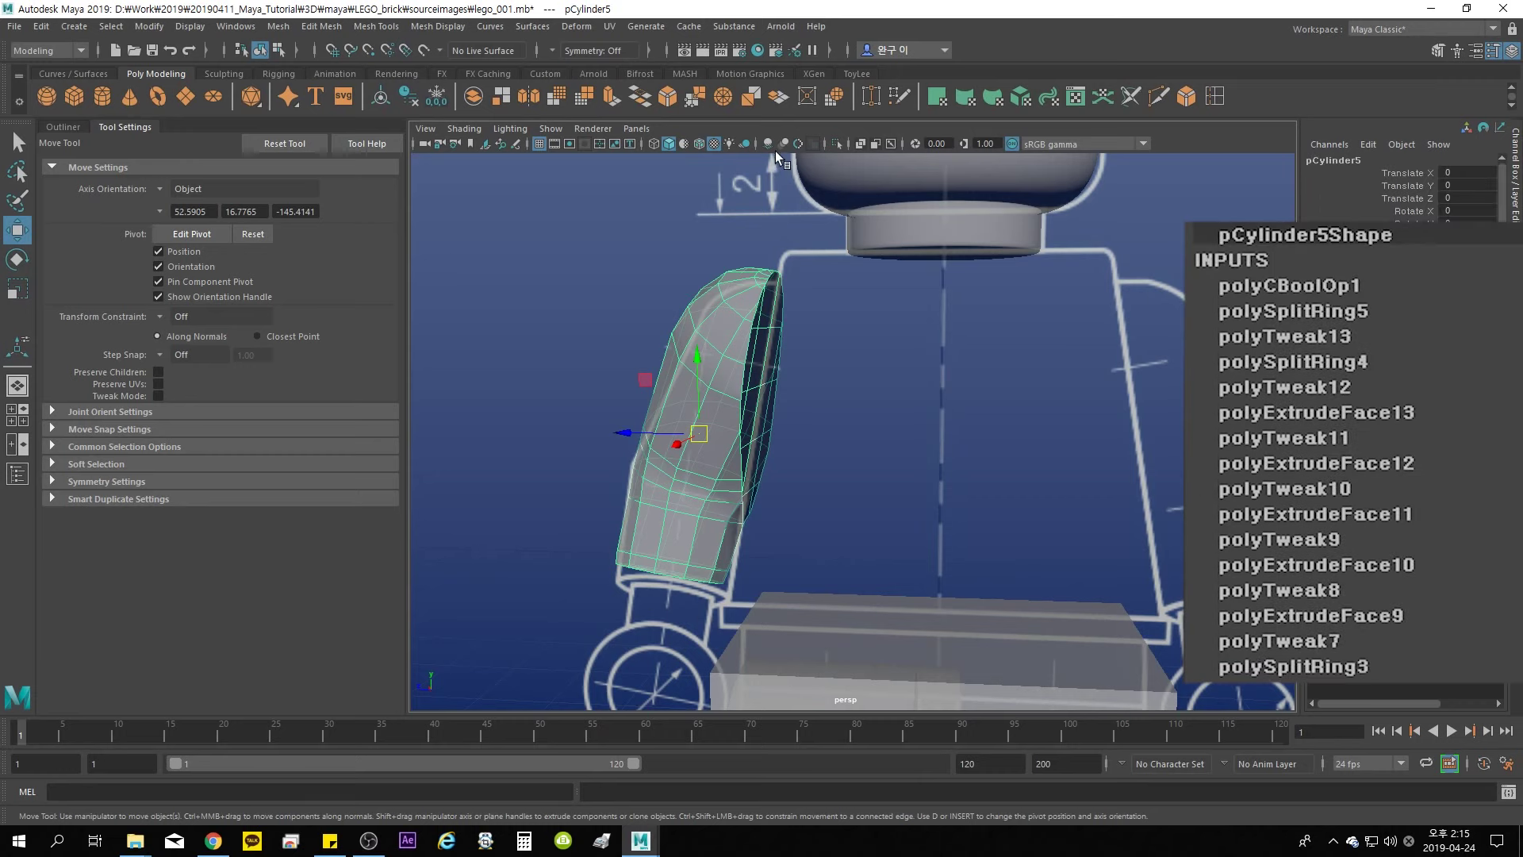
Add Center Pivot and Freeze Transformations shortcuts to the Poly Modeling shelf
left_click(148, 26)
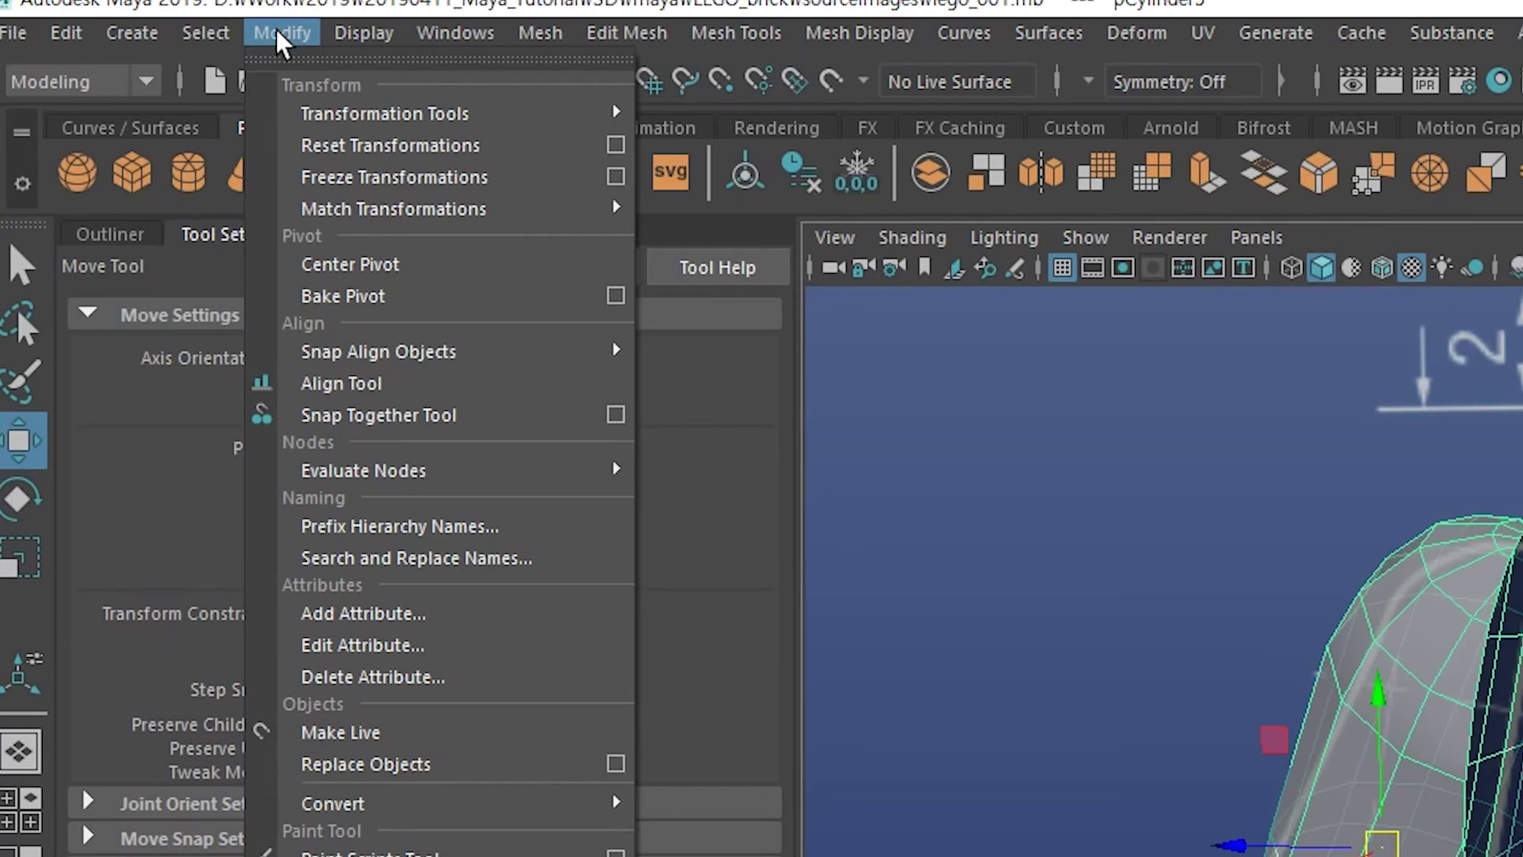
left_click(404, 269)
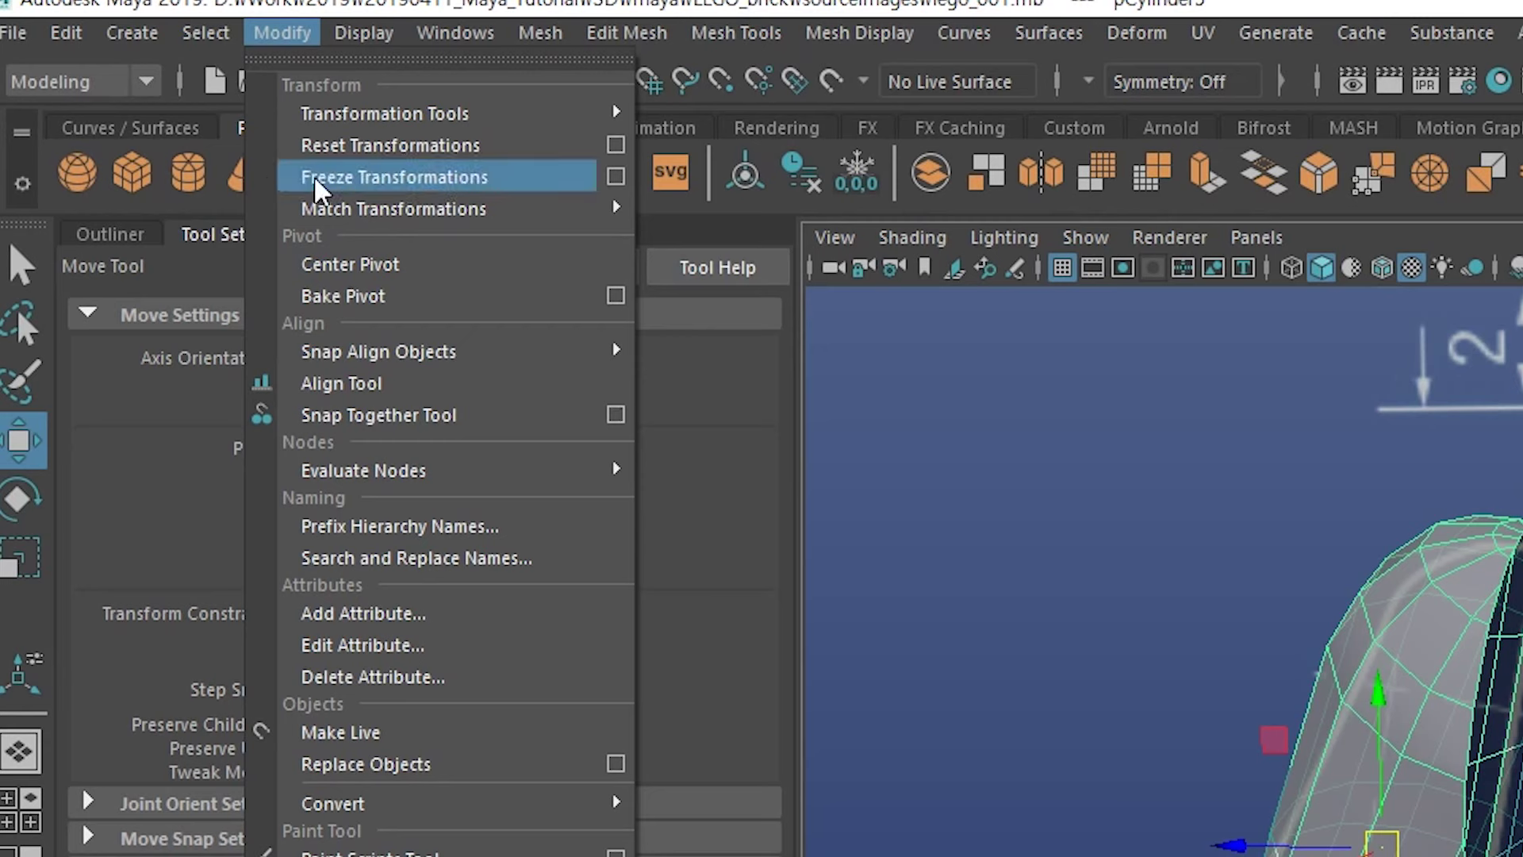
left_click(504, 180)
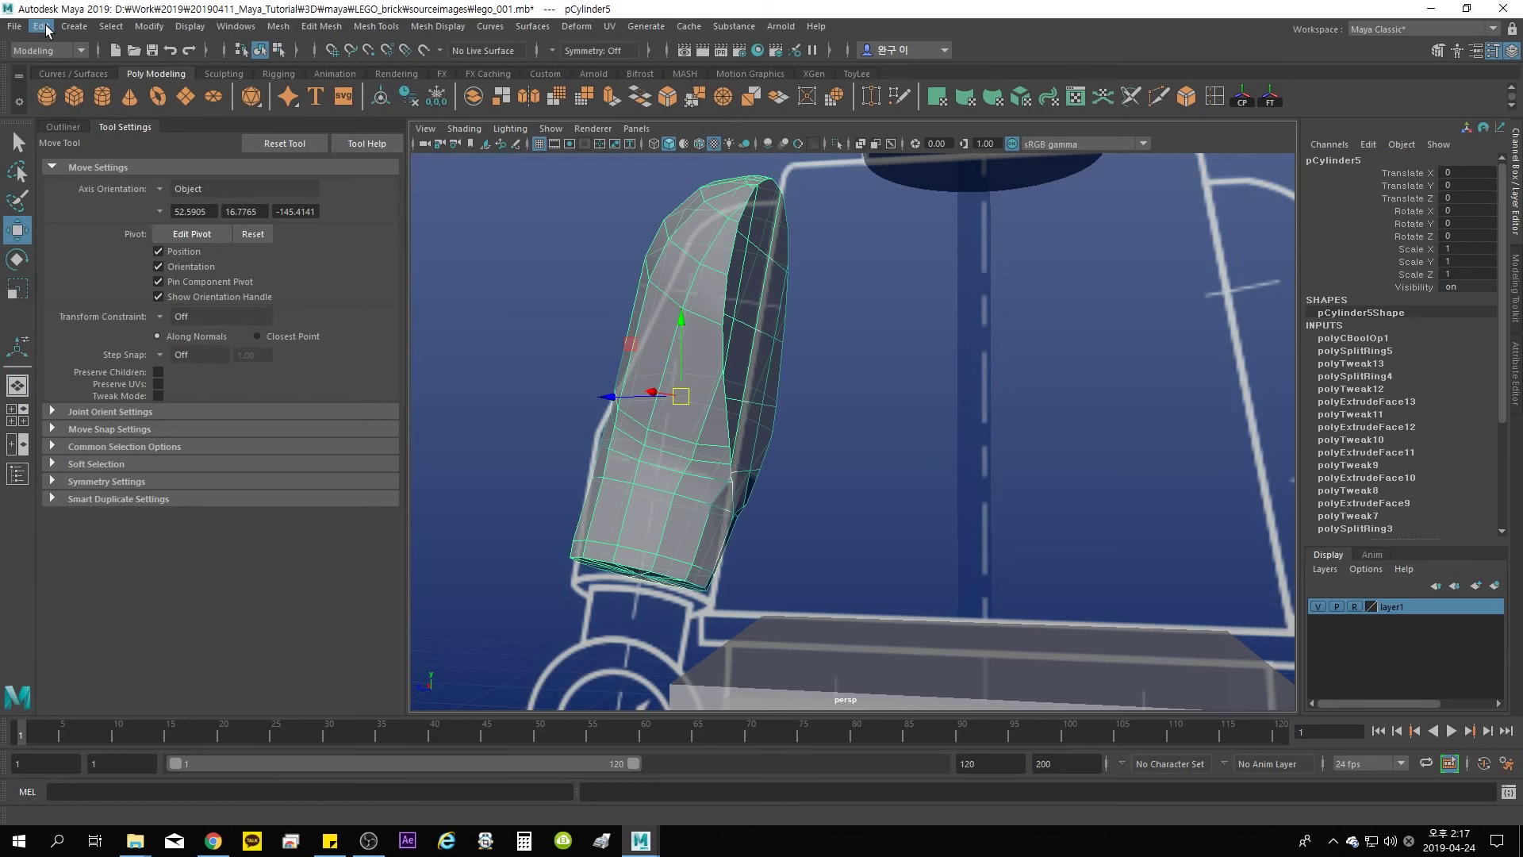
Add a Delete All by Type History shortcut to the shelf and delete the history on all objects
left_click(42, 26)
mouse_move(115, 232)
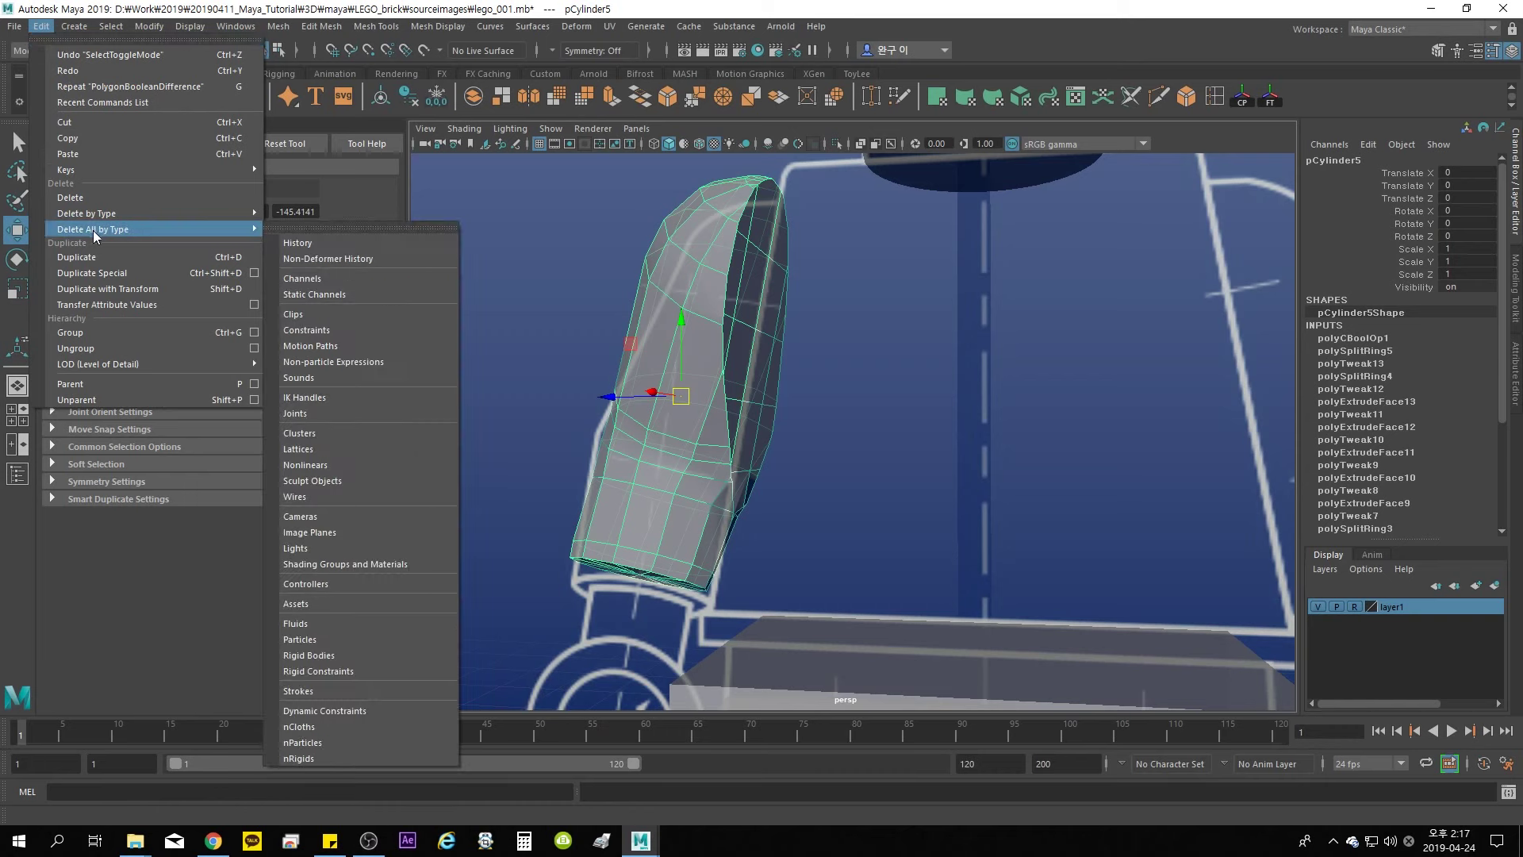
left_click(322, 245, "ctrl+shift")
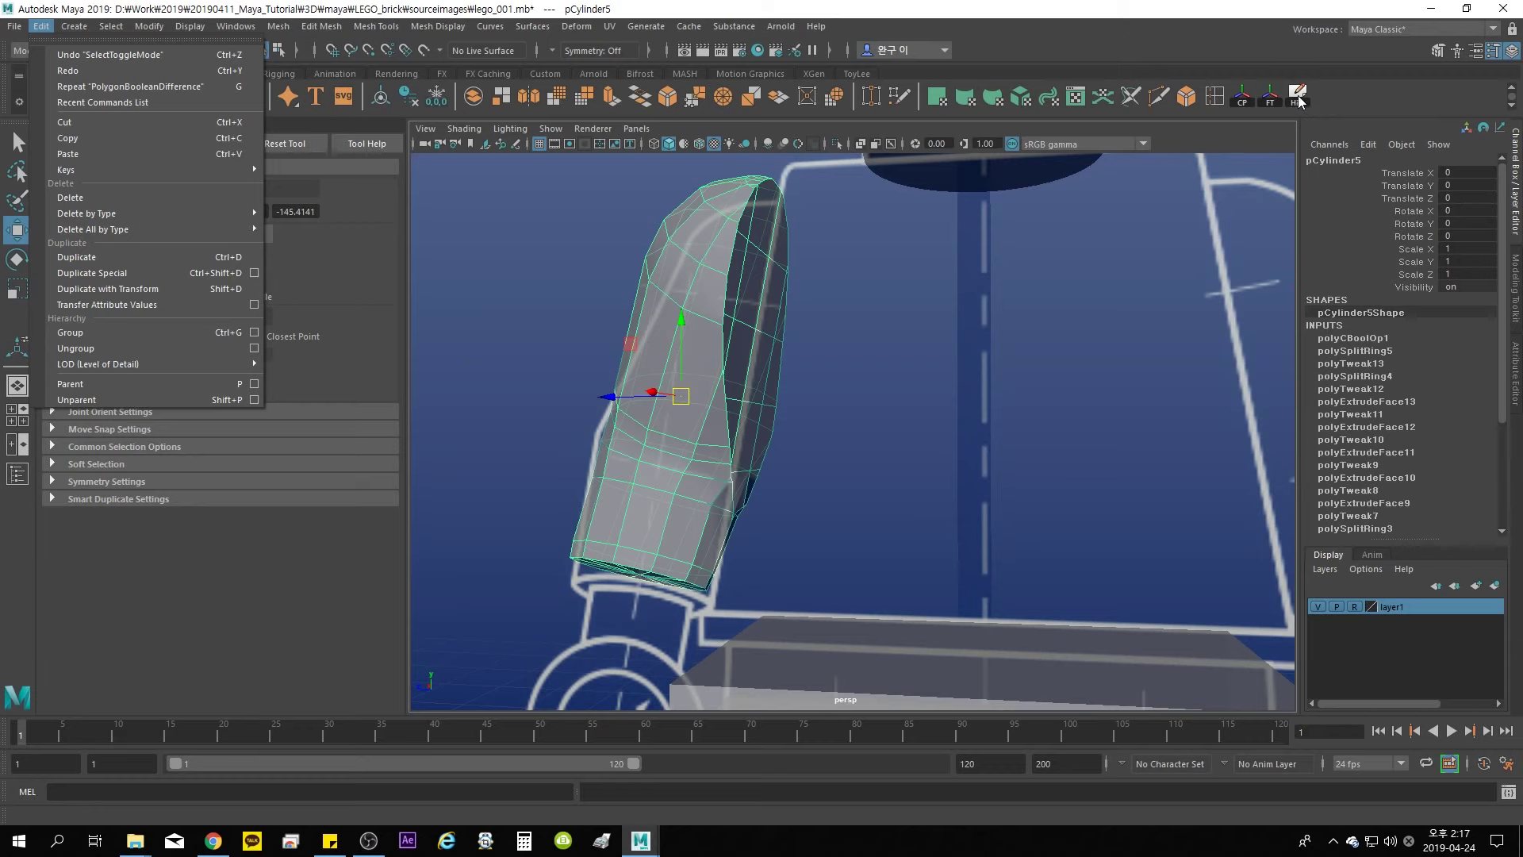
left_click(1278, 123)
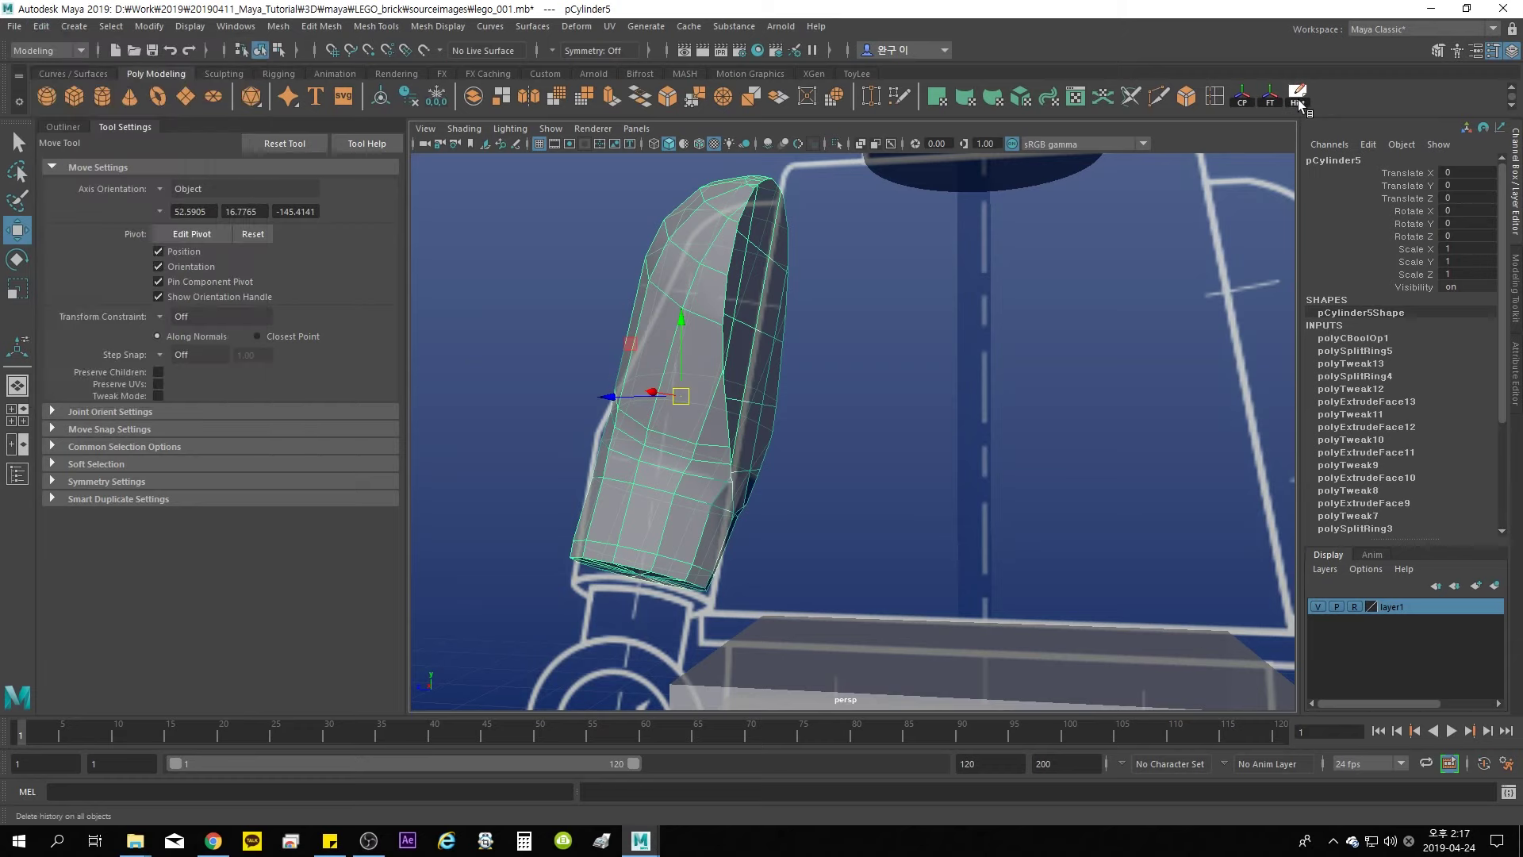
left_click(1298, 95)
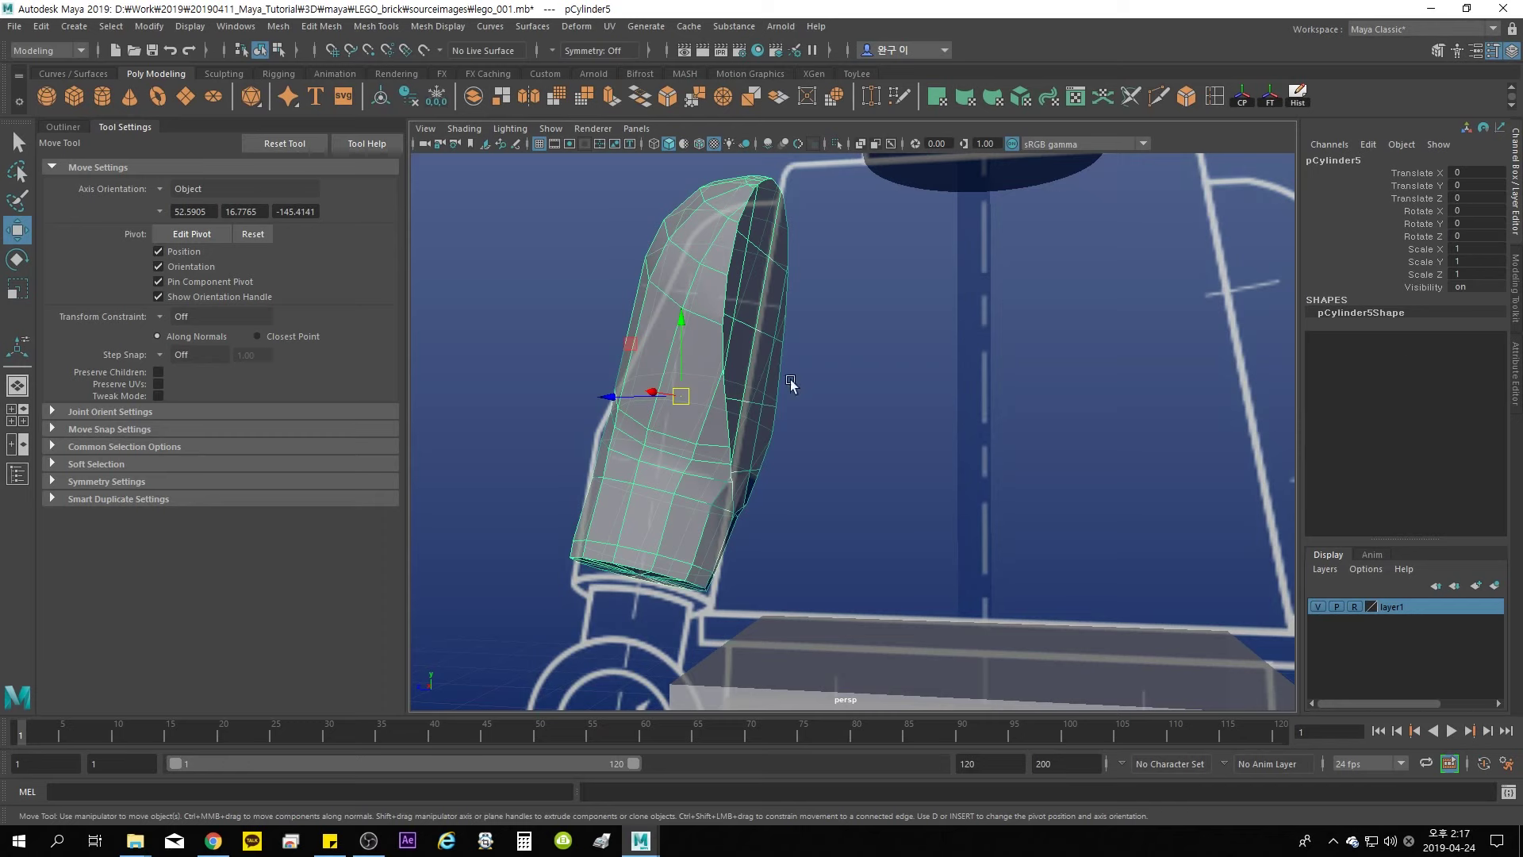
Examine the arm's cut edge up close, with and without smooth preview
scroll(791, 384, "up", 5)
right_click_drag(932, 313, 851, 328, "alt")
left_click_drag(812, 330, 806, 343, "alt")
key("3")
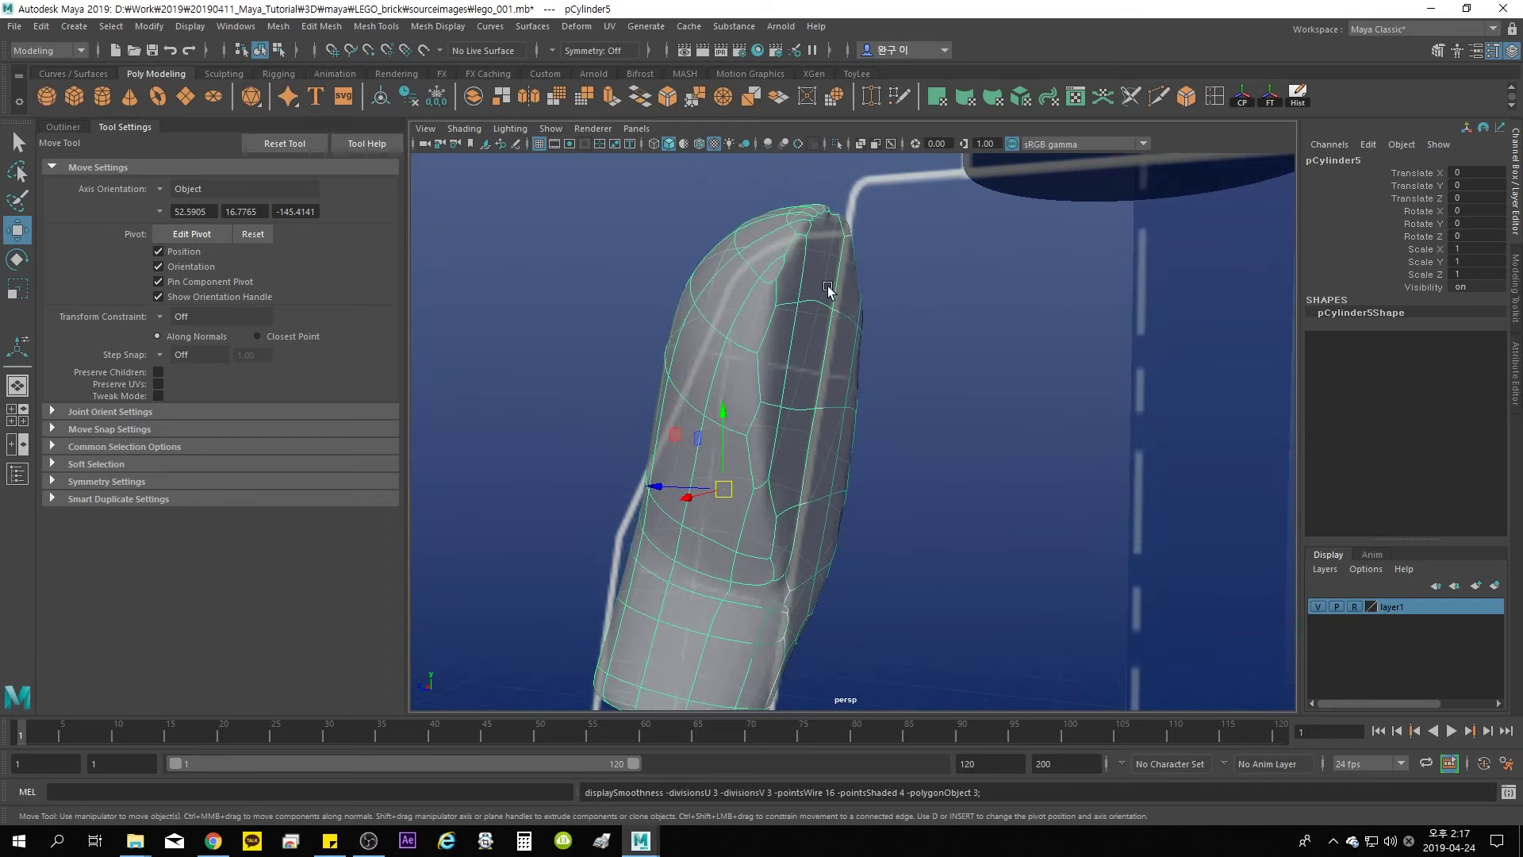
left_click_drag(827, 289, 769, 304, "alt")
key("1")
middle_click_drag(769, 304, 900, 395, "alt")
mouse_move(900, 395)
left_mouse_down("alt")
mouse_move(831, 353)
mouse_move(911, 370)
left_mouse_up("alt")
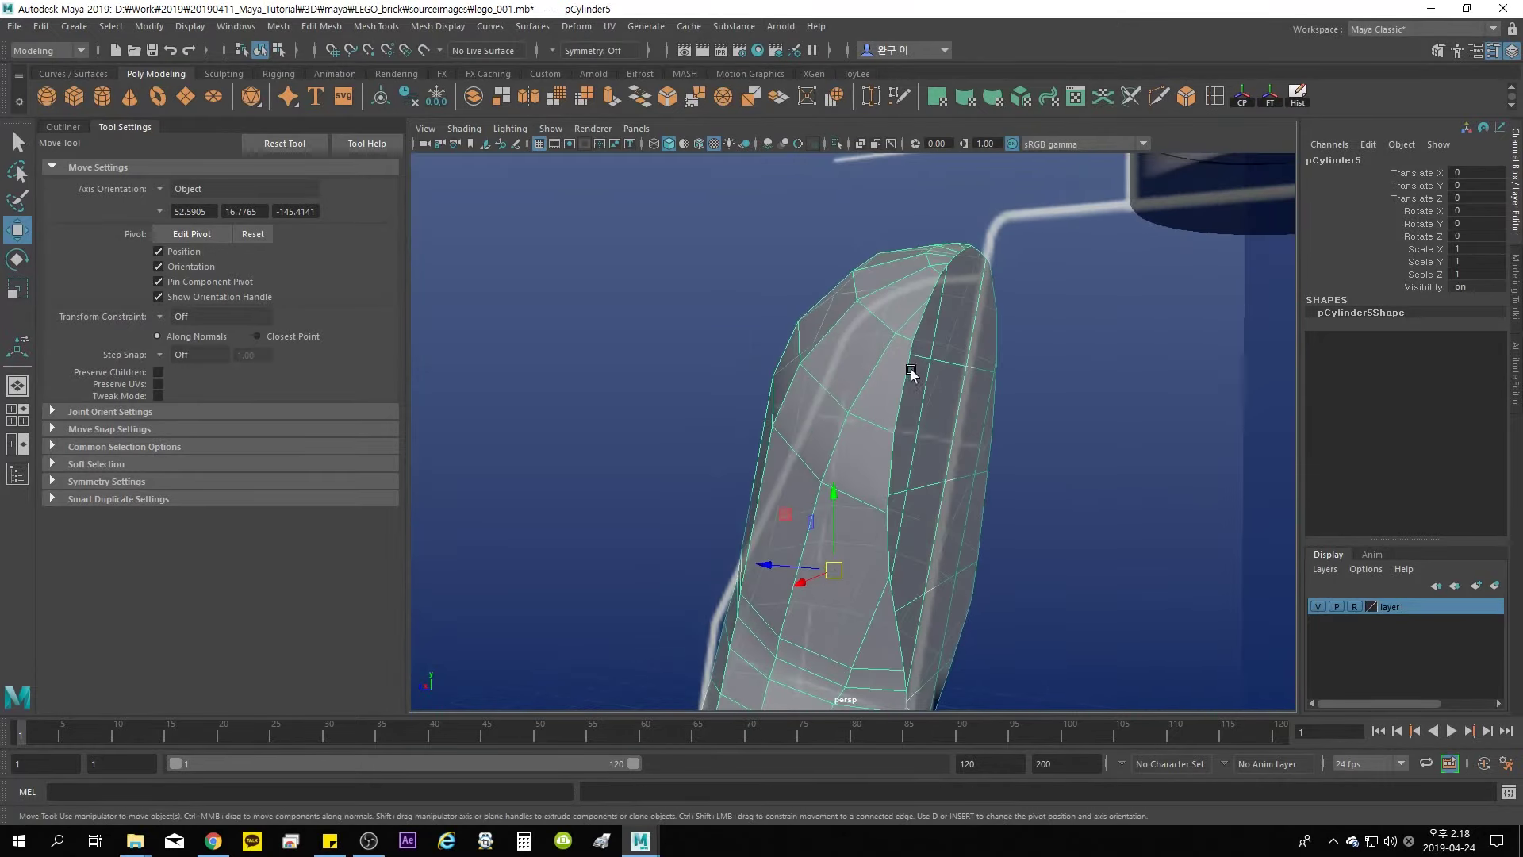
Switch the arm to vertex mode and snap the stray vertex on the upper cut edge onto its neighbouring vertex
right_click_drag(912, 370, 807, 360)
left_click(867, 366)
mouse_move(867, 366)
left_mouse_down("alt")
mouse_move(929, 391)
mouse_move(868, 376)
mouse_move(872, 390)
left_mouse_up("alt")
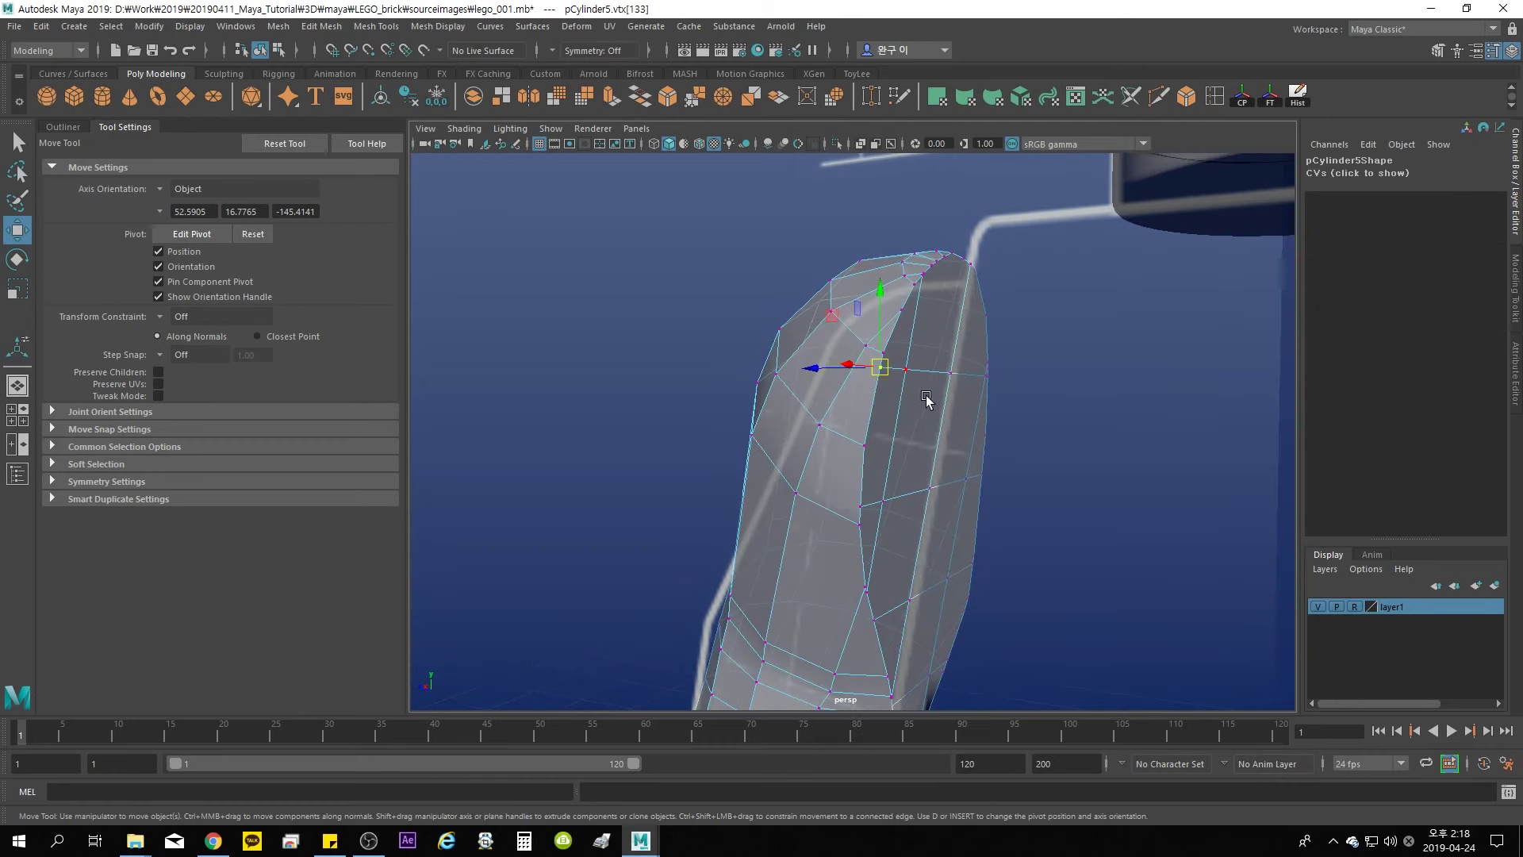
key("v")
key("v")
left_click_drag(882, 371, 882, 361)
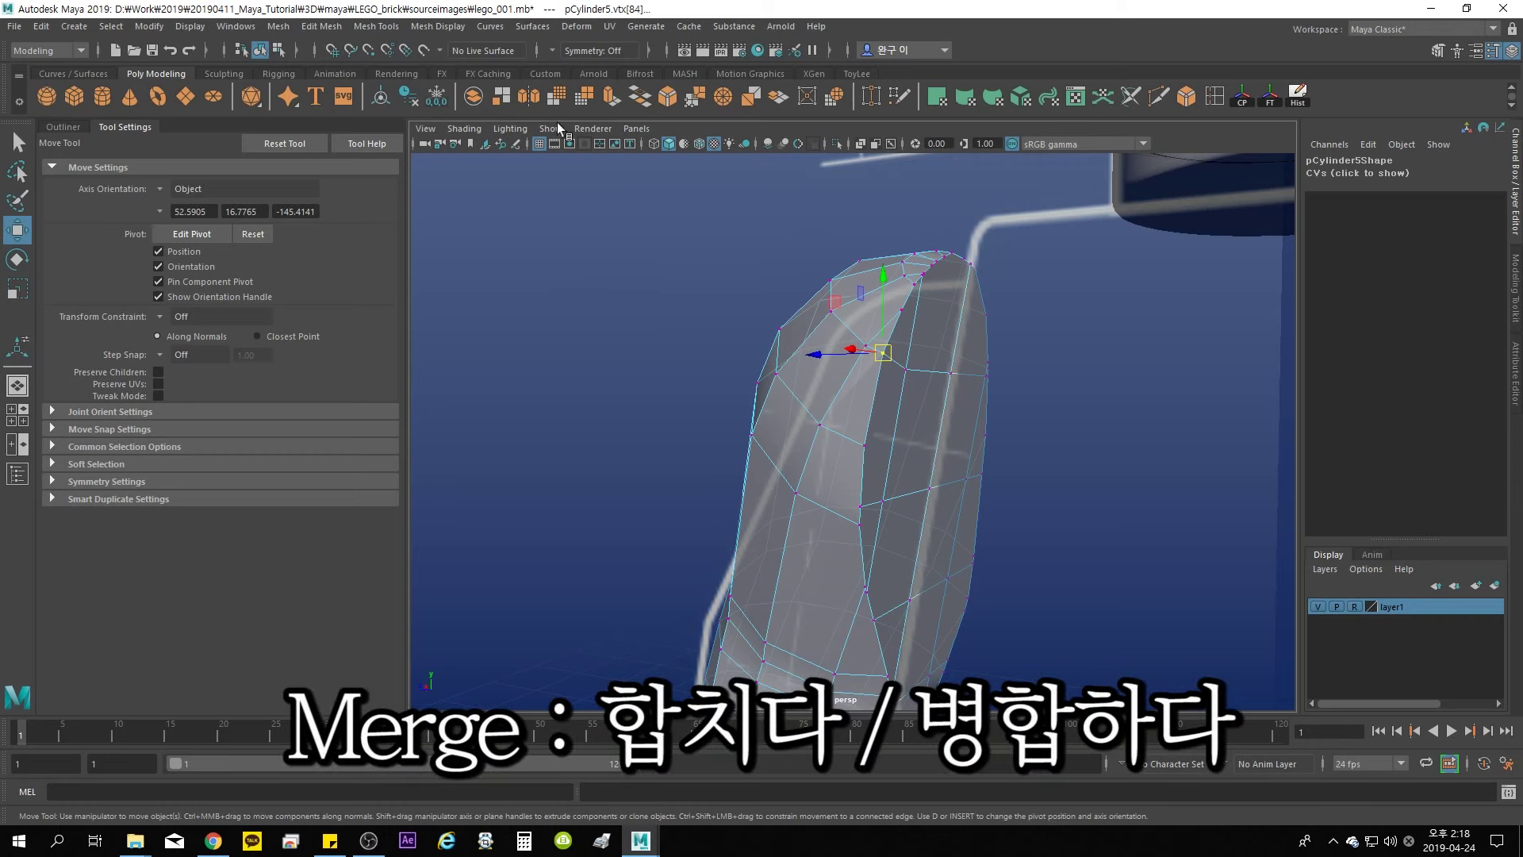
Add a Merge shortcut to the shelf and merge the two overlapping vertices on the arm's upper cut edge
left_click(321, 26)
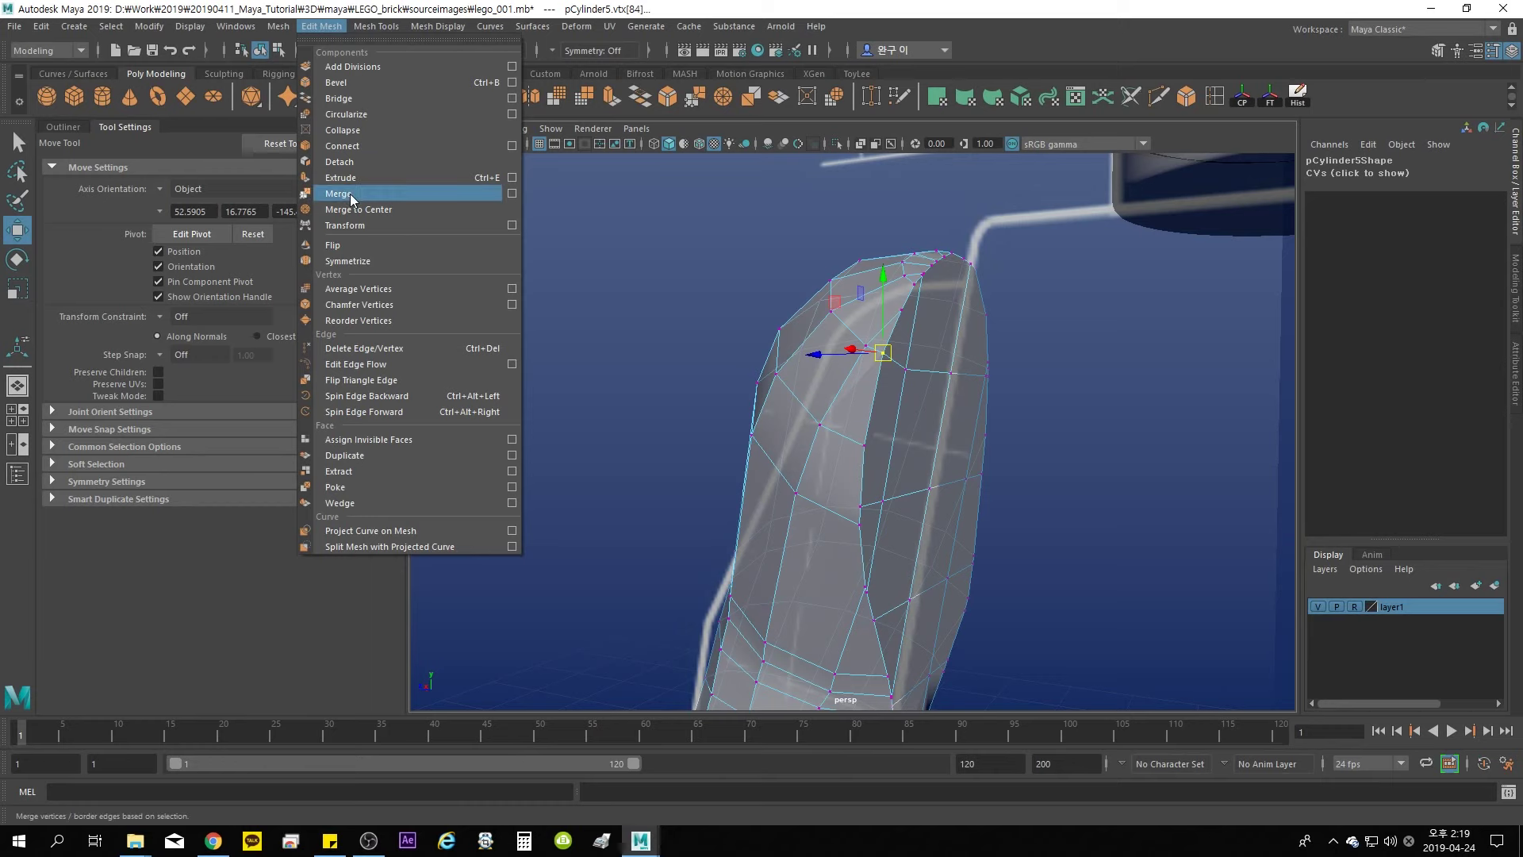
left_click(341, 195, "ctrl+shift")
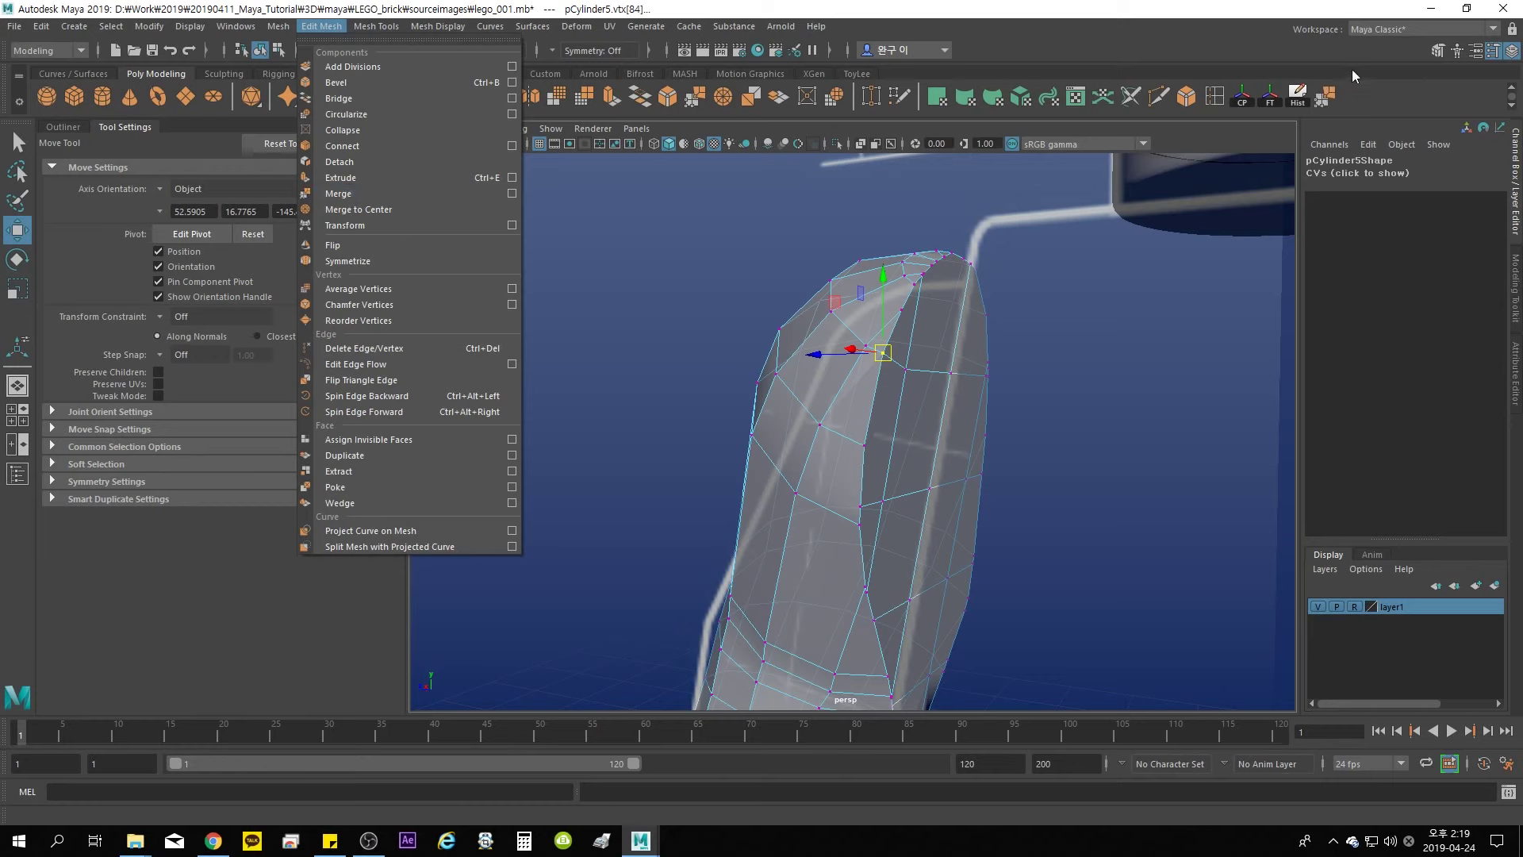
left_click(1323, 98)
key("w")
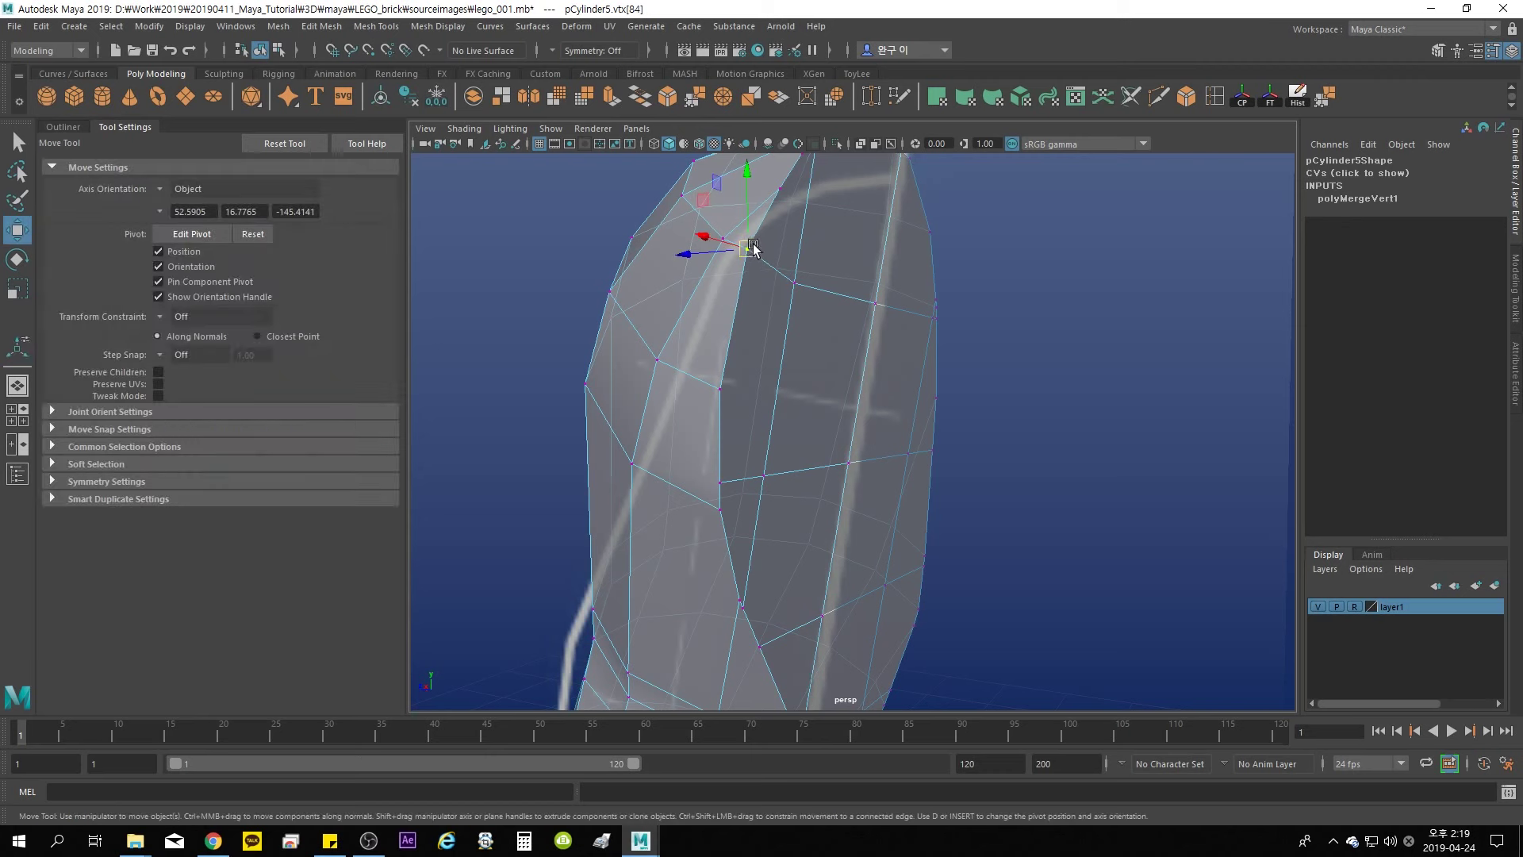
left_click_drag(749, 248, 775, 258)
key("ctrl+z")
Snap the stray vertex midway down the cut edge onto the vertex just below it and merge the two
left_click(721, 389)
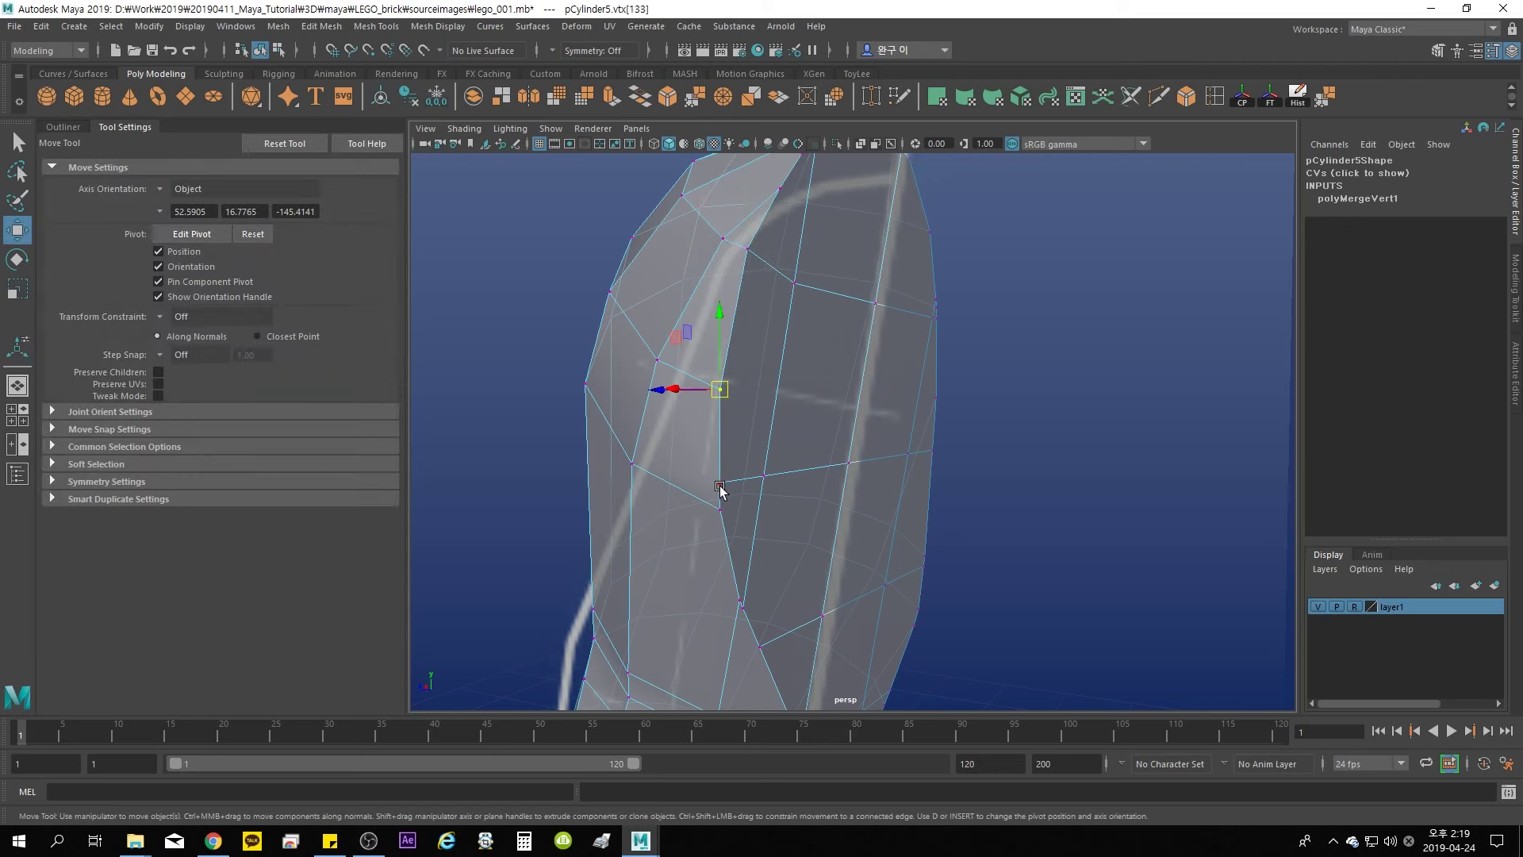
left_click(720, 483)
middle_click_drag(752, 512, 754, 401, "alt")
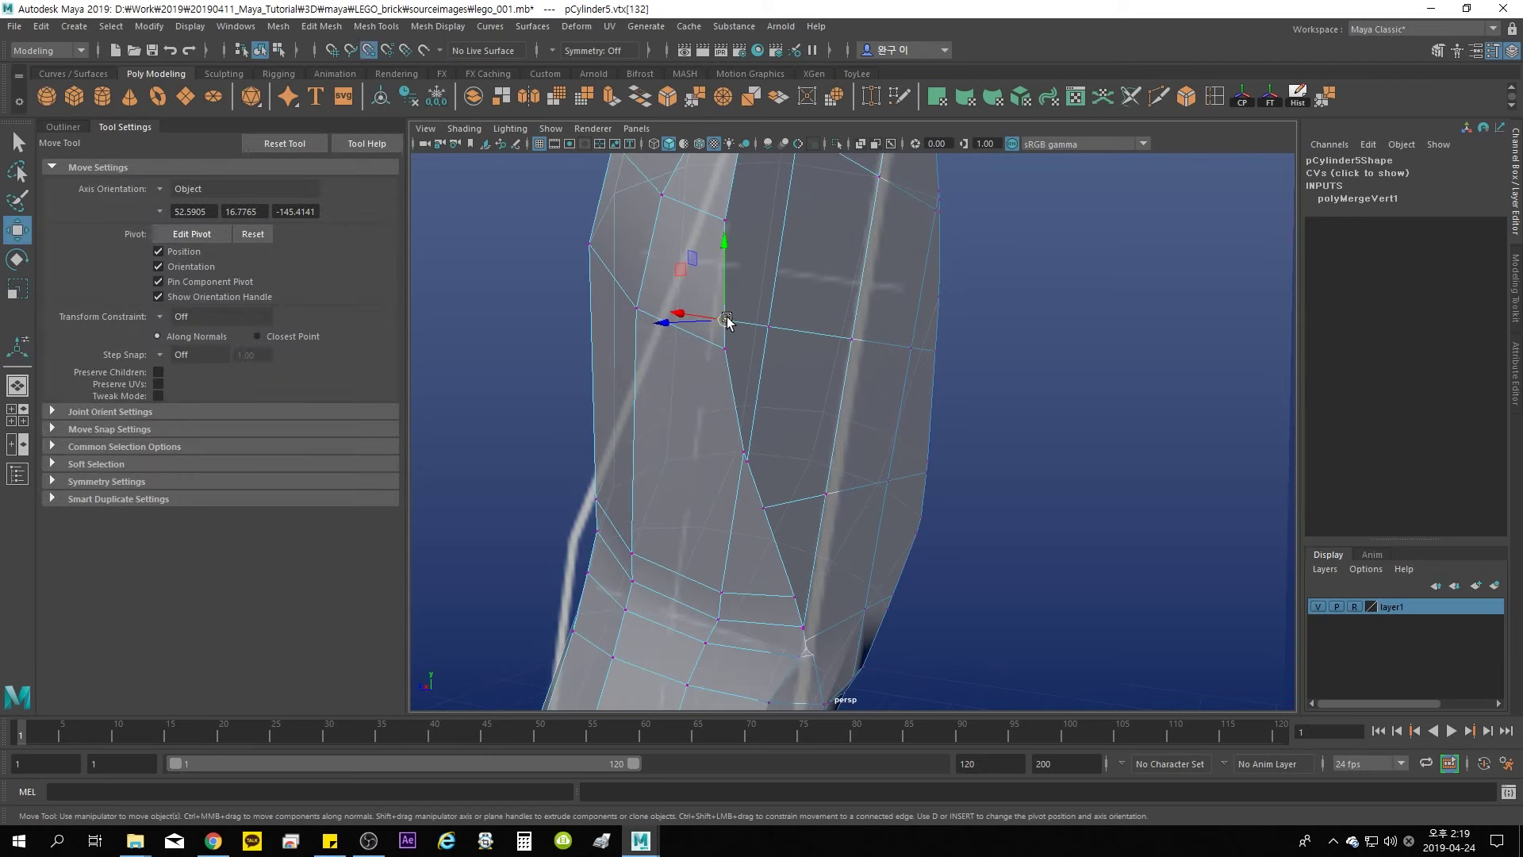
left_click(724, 349)
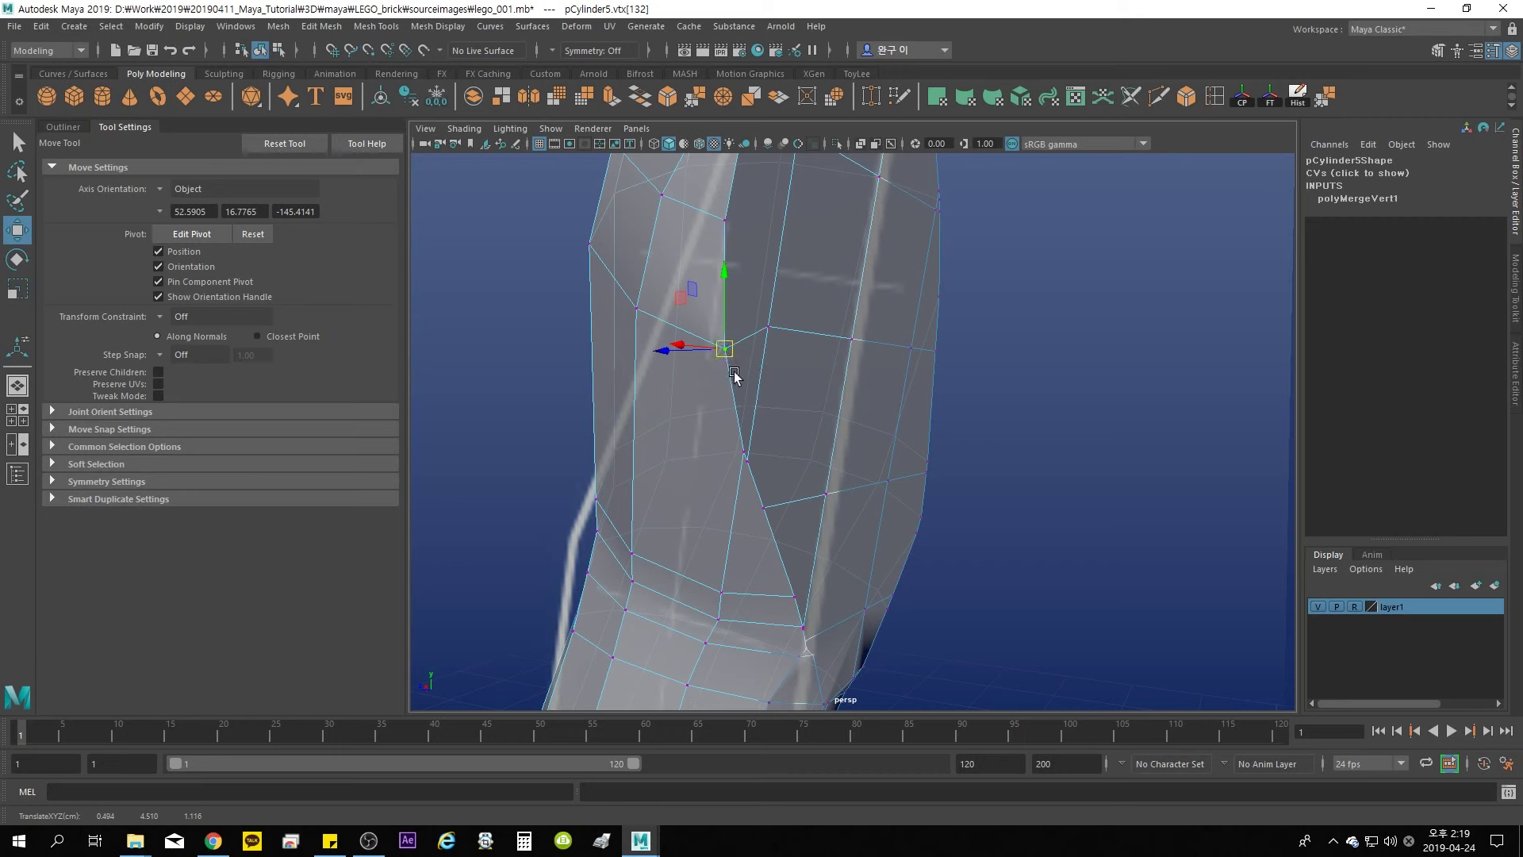
left_click(1326, 97)
Snap the stray vertices along the lower cut edge near the elbow onto their neighbours and merge each pair
middle_click_drag(764, 492, 762, 415, "alt")
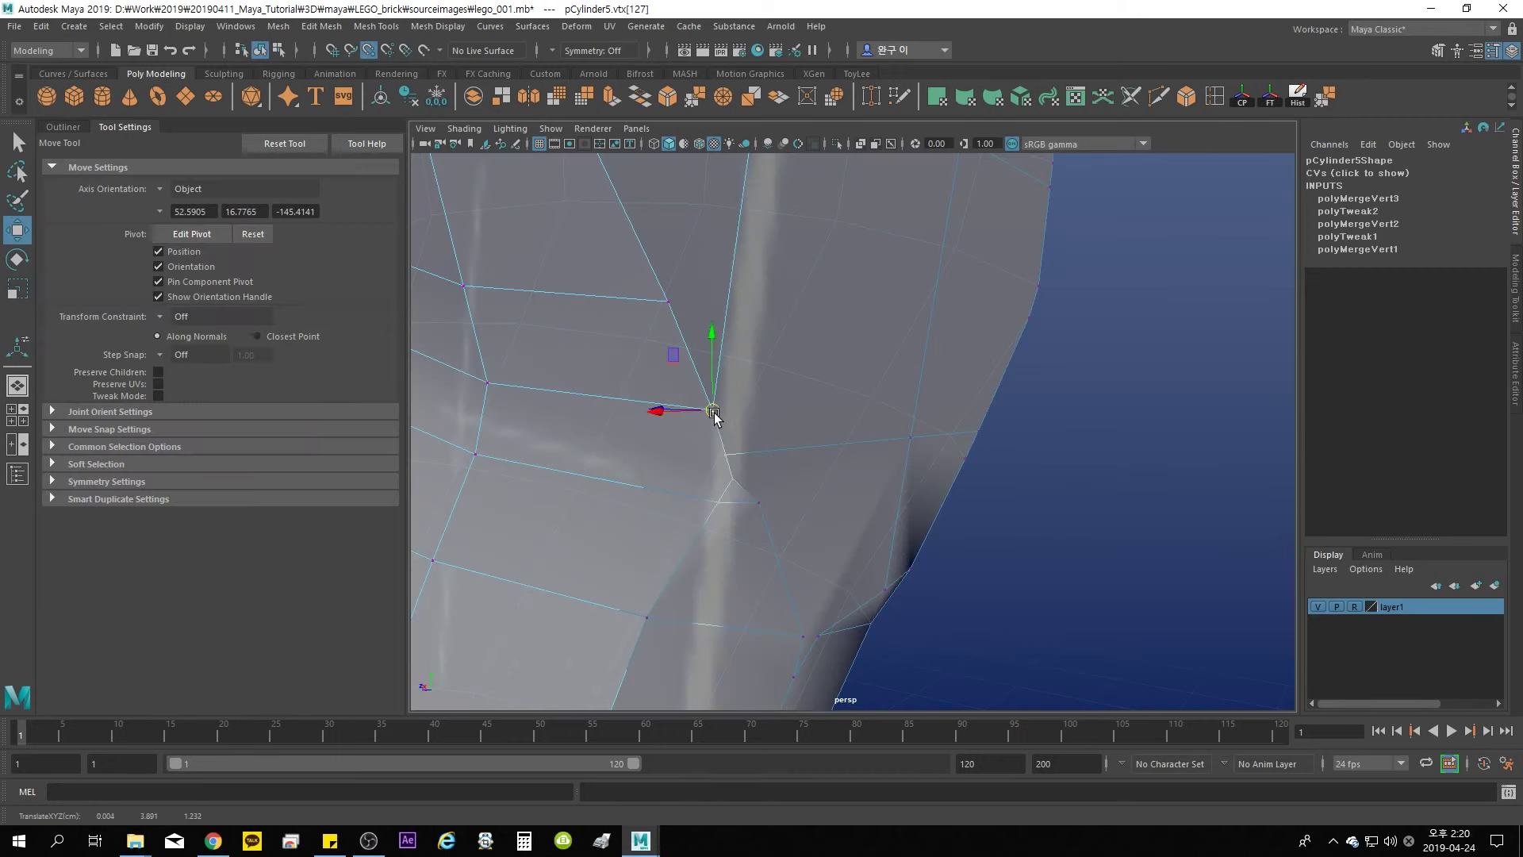
left_click(712, 409)
left_click(1324, 99)
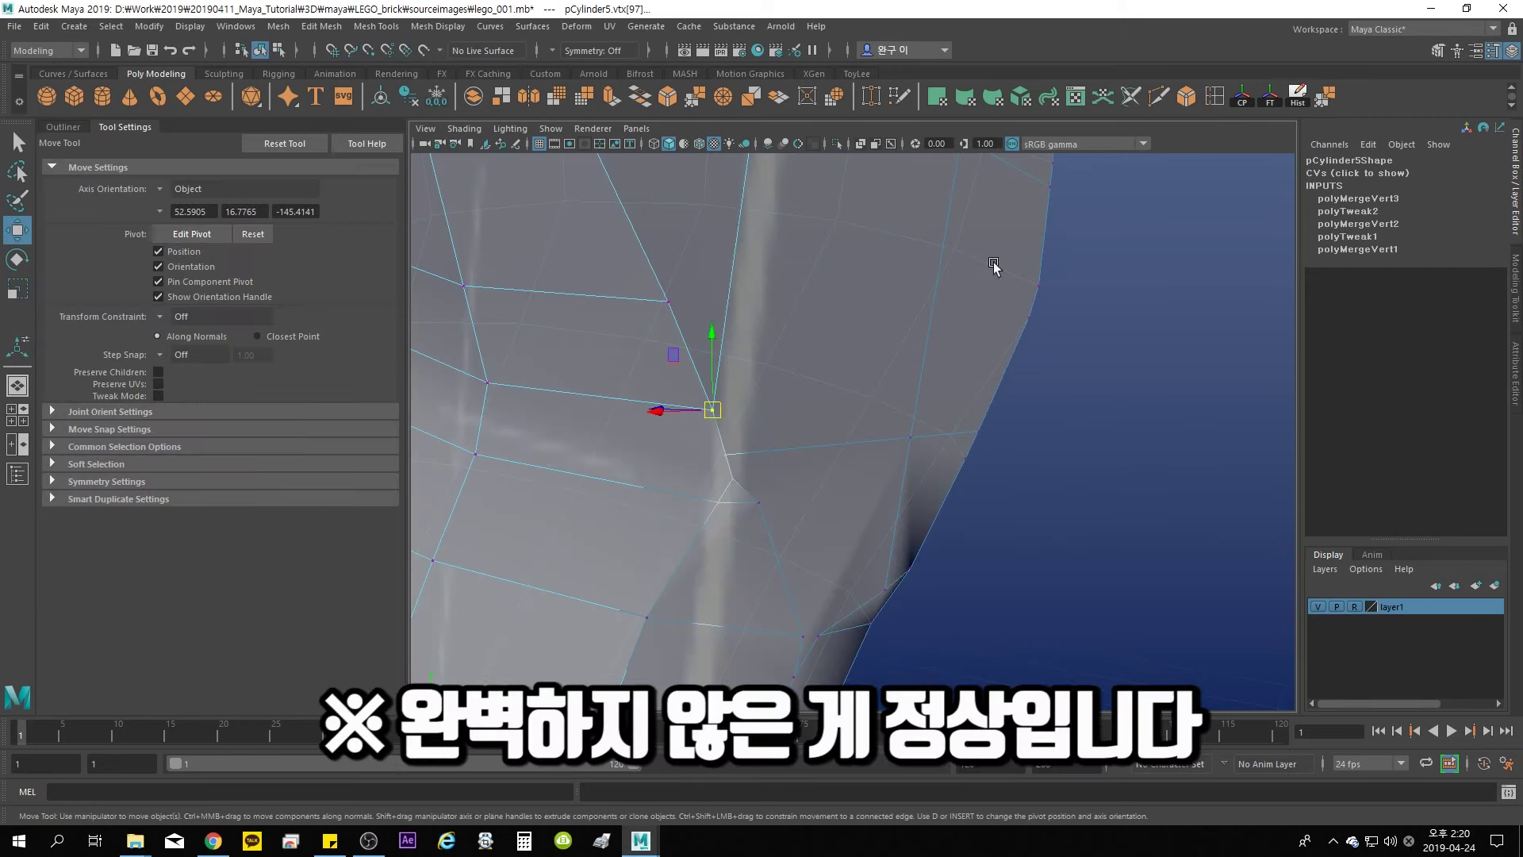
left_click_drag(760, 423, 741, 413)
key("w")
key("v")
left_click_drag(859, 406, 742, 413, "alt")
left_click(1329, 100)
left_click_drag(742, 413, 755, 421, "alt")
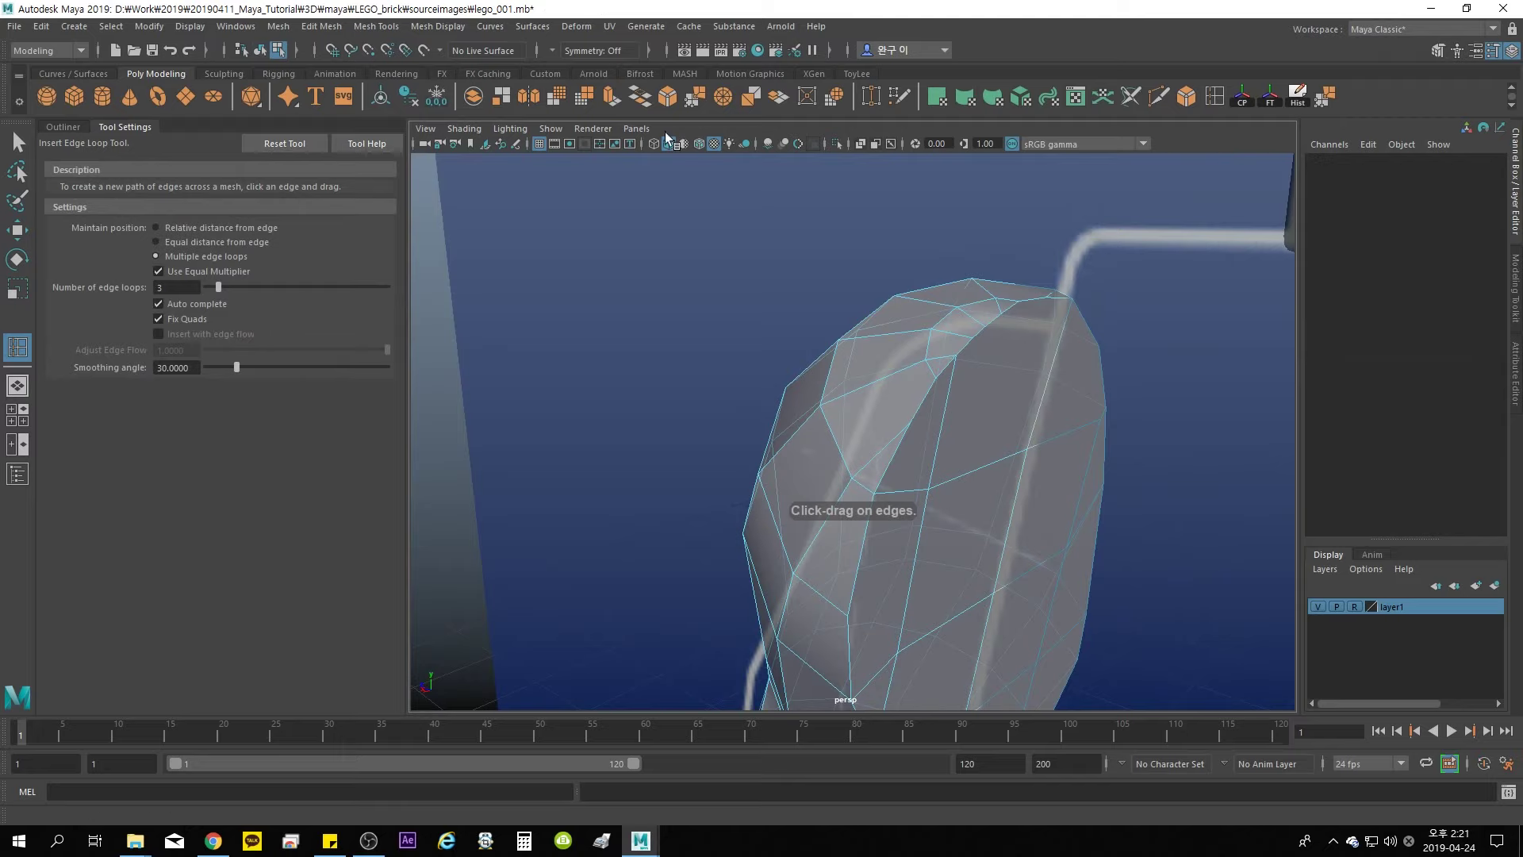
Add a Multi-Cut shortcut to the shelf and activate the Multi-Cut tool for the arm
left_click(366, 26)
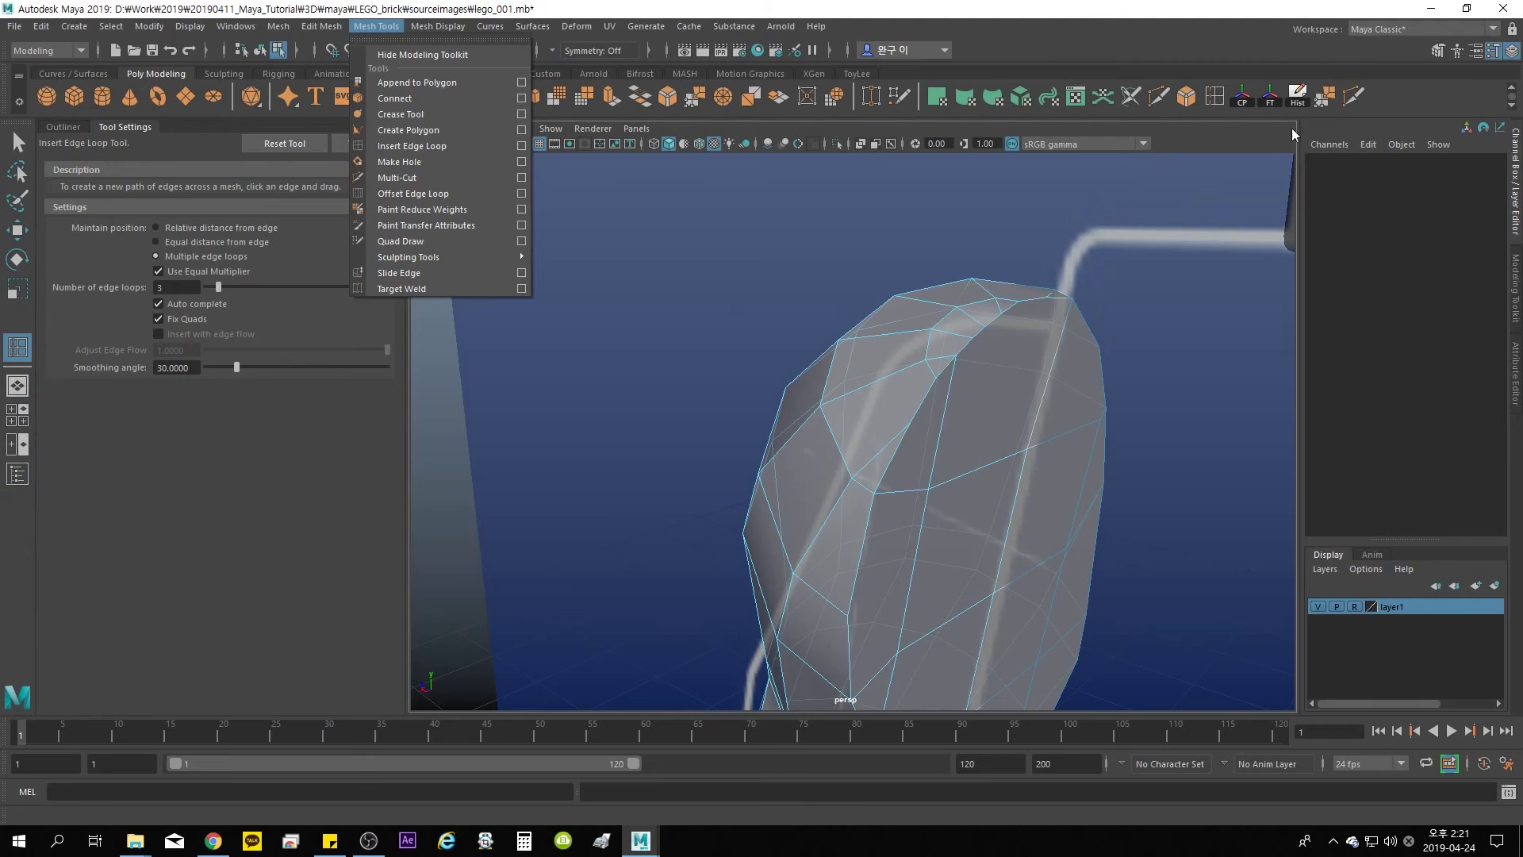
left_click(1283, 122)
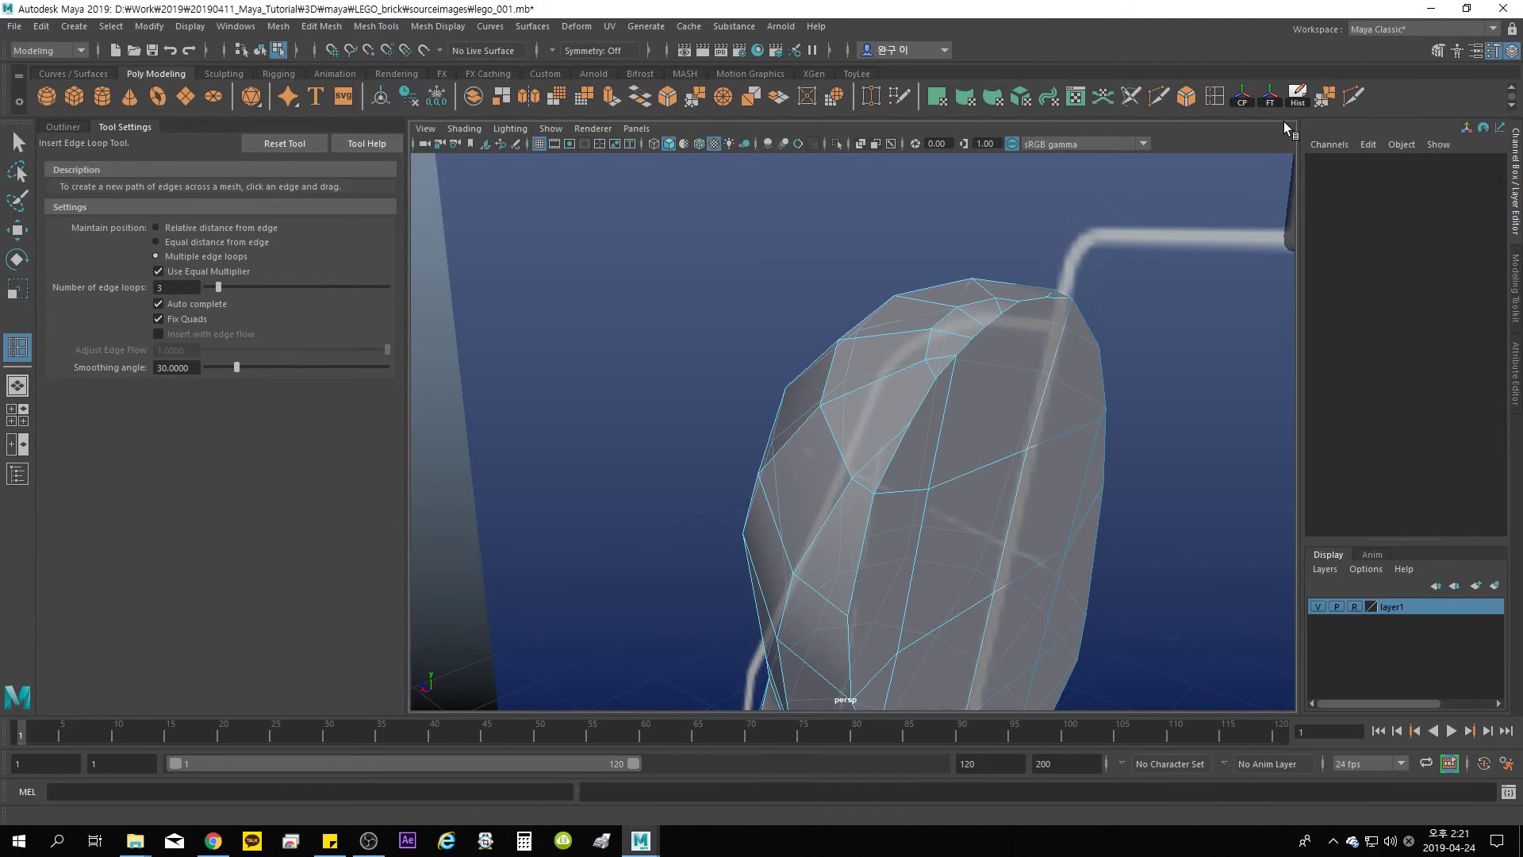
left_click(1358, 97)
left_click_drag(1152, 279, 978, 339, "alt")
Switch the arm to face mode and delete all the flat faces on its cut side, leaving an open hole
key("w")
right_click_drag(956, 333, 956, 376)
left_click_drag(953, 399, 1009, 422, "alt")
left_click(981, 341)
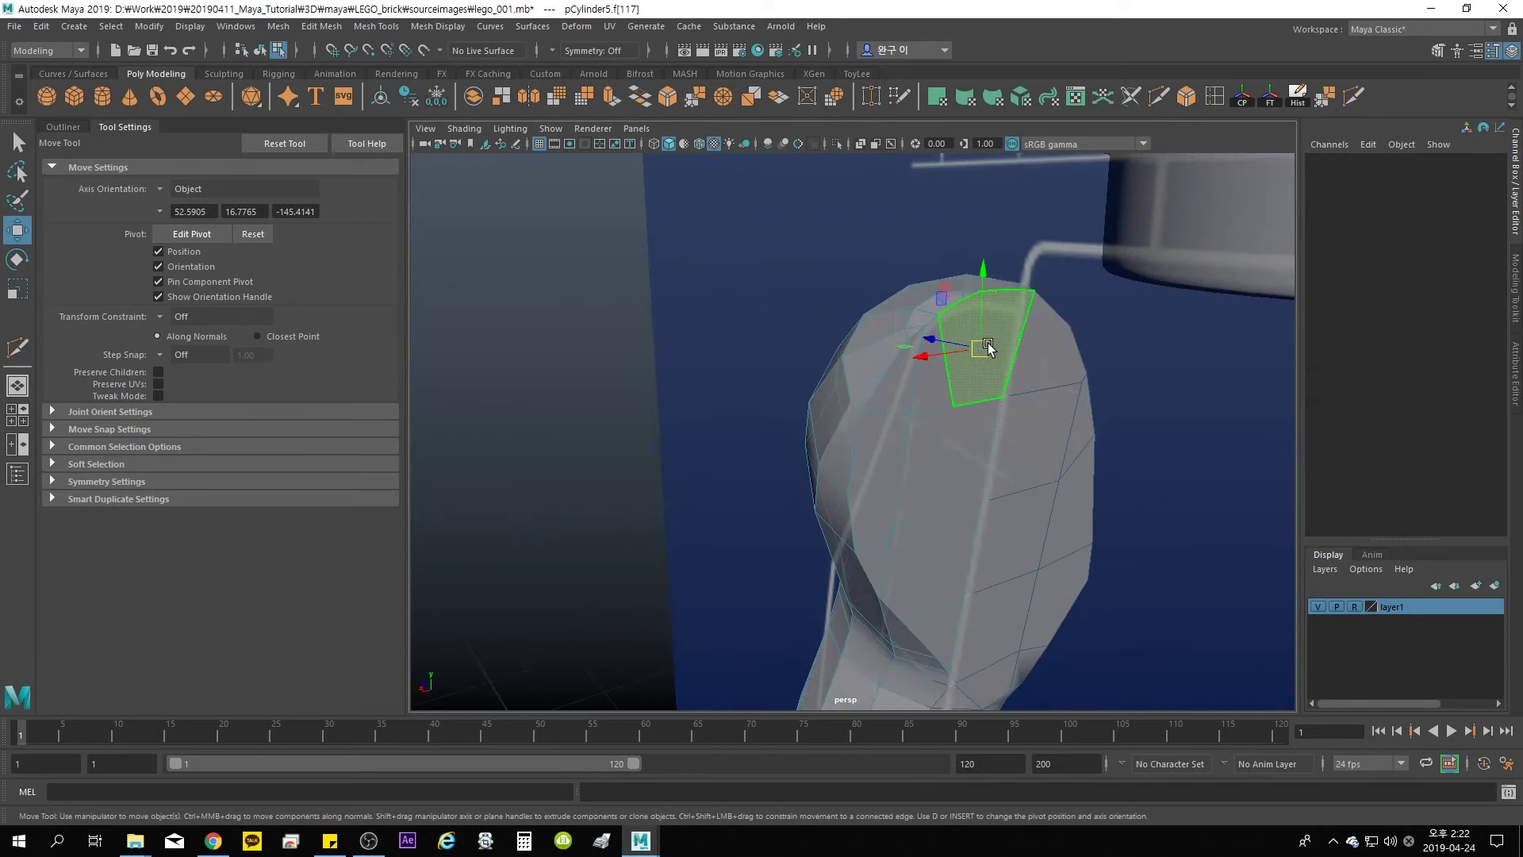
key("Delete")
left_click(1048, 365)
key("Delete")
left_click(1020, 442)
key("Delete")
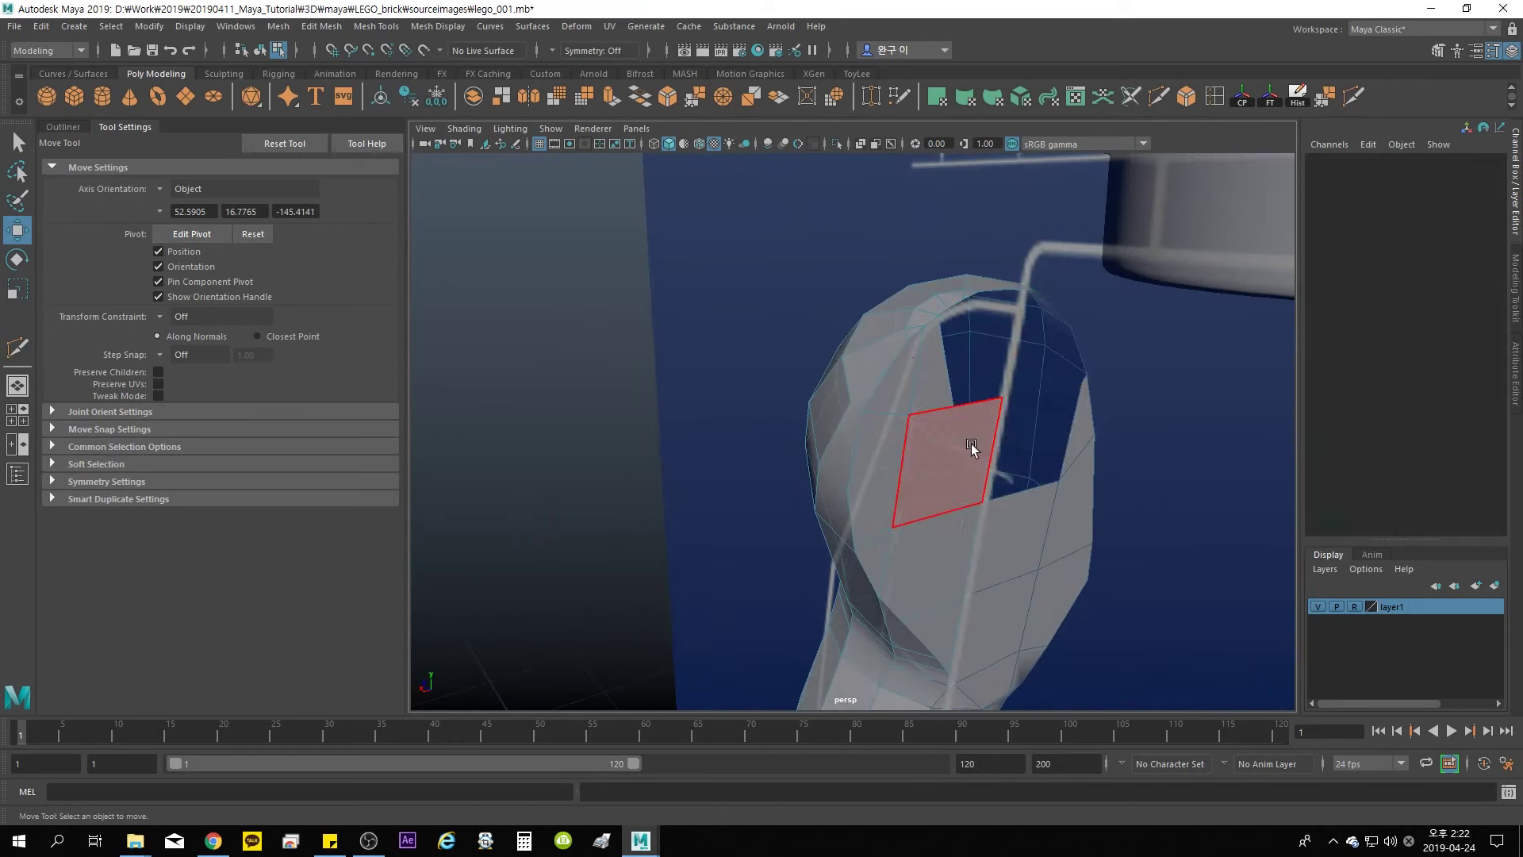
left_click(973, 445)
key("Delete")
left_click(909, 398)
key("Delete")
left_click(892, 444)
key("Delete")
left_click(919, 518)
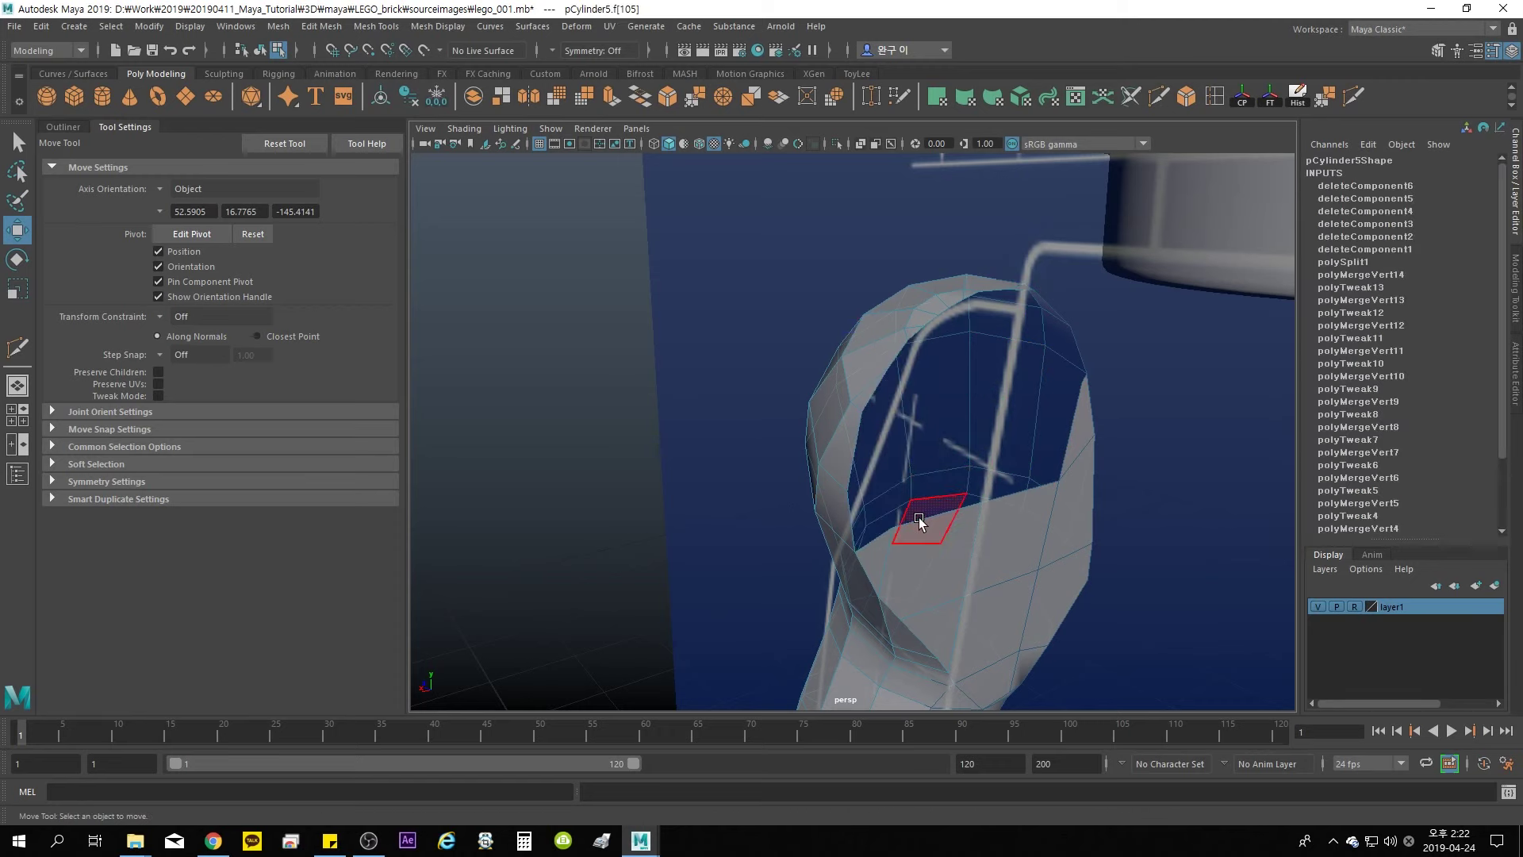
key("Delete")
left_click(913, 548)
key("Delete")
left_click(884, 551)
key("Delete")
left_click(941, 617)
key("Delete")
left_click(1010, 546)
key("Delete")
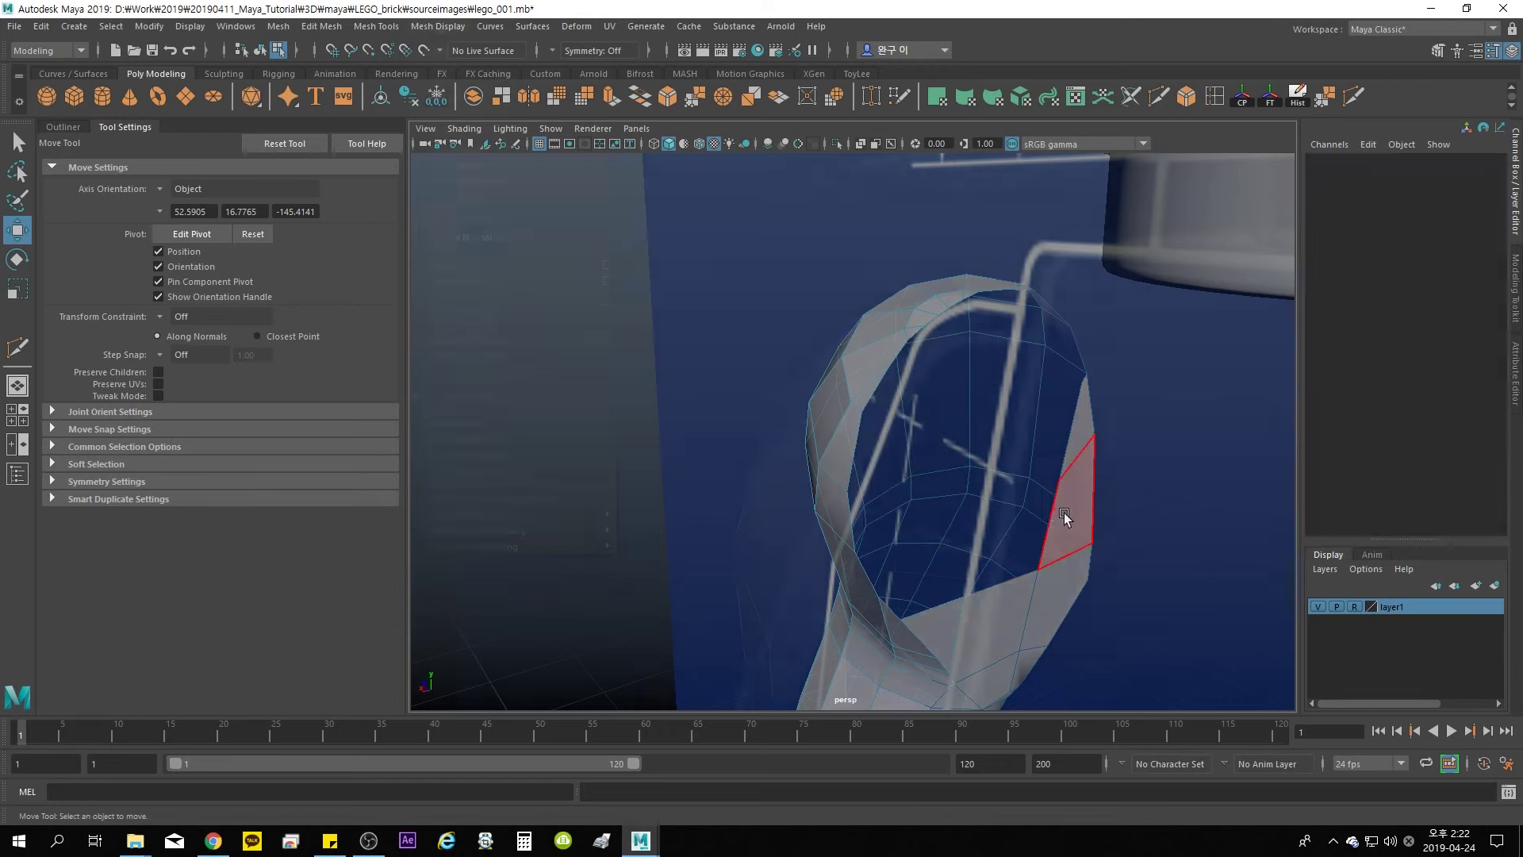
left_click(1064, 517)
key("Delete")
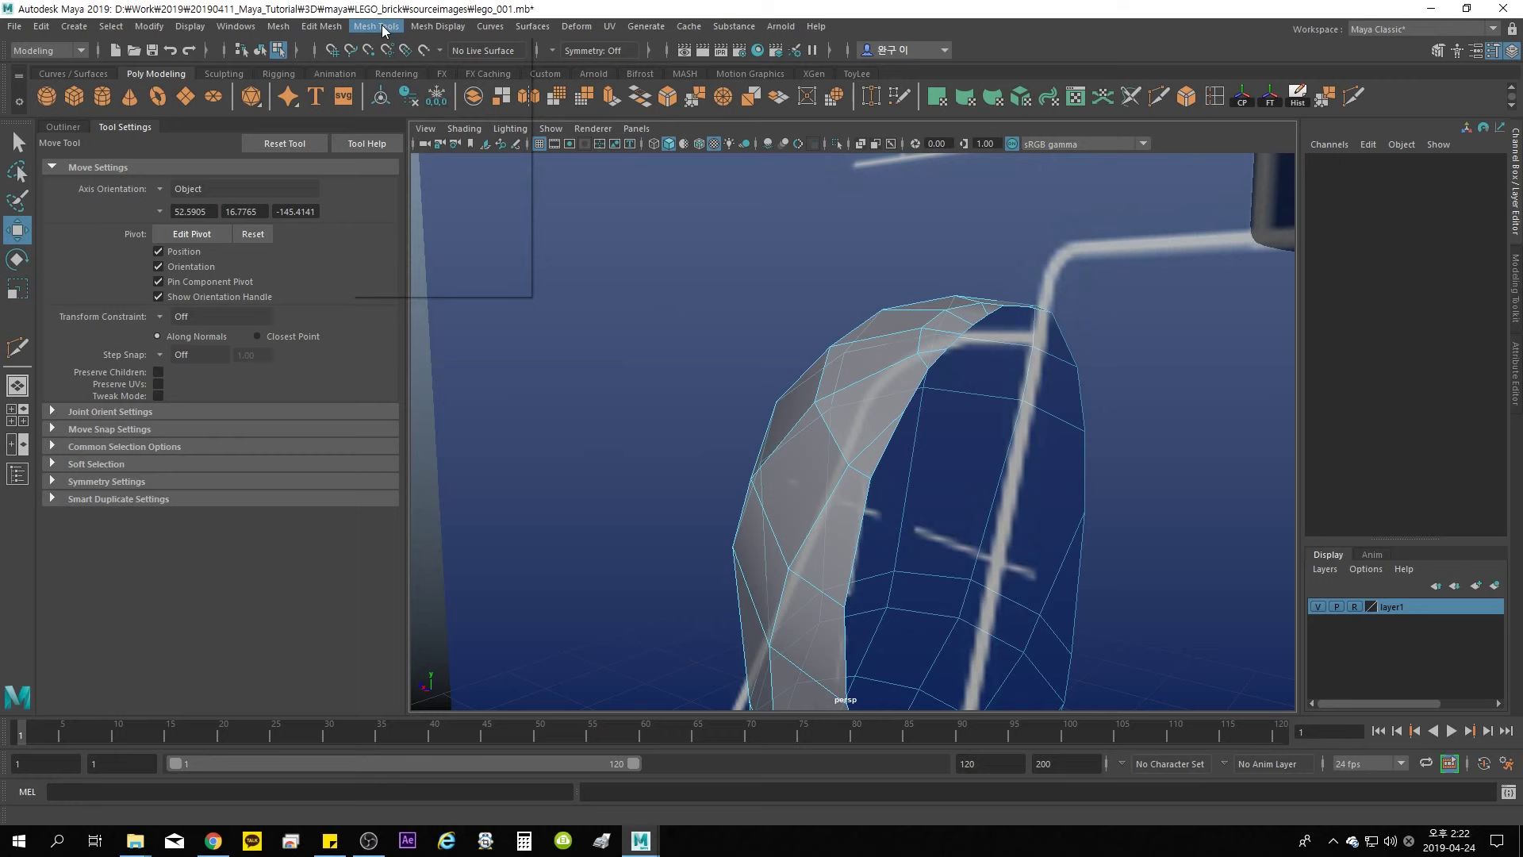
Add an Append to Polygon shortcut to the shelf and activate the tool for the open arm mesh
left_click(384, 28)
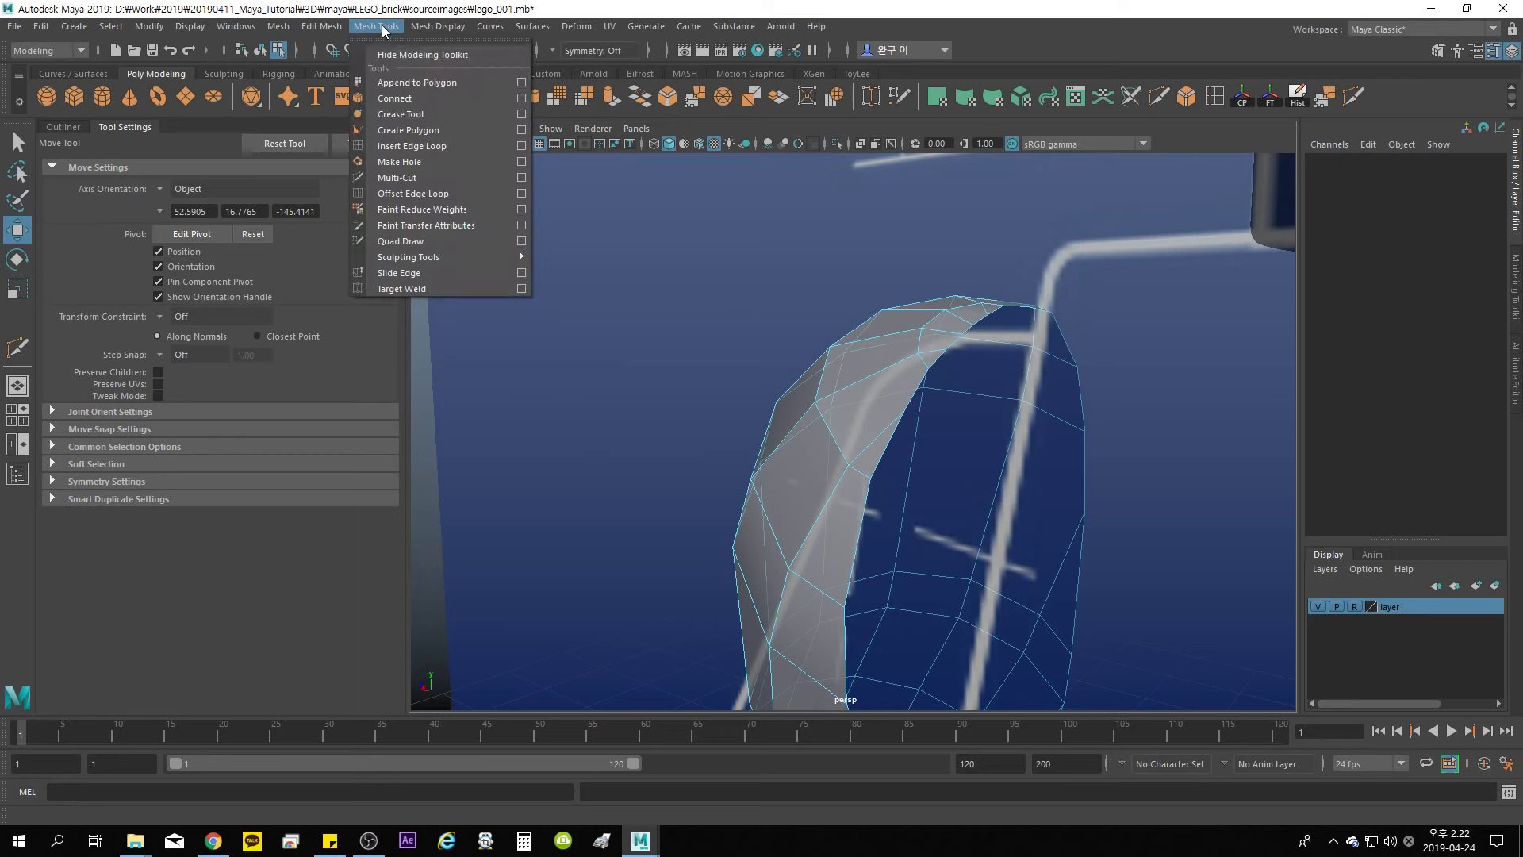
left_click(430, 83, "ctrl+shift")
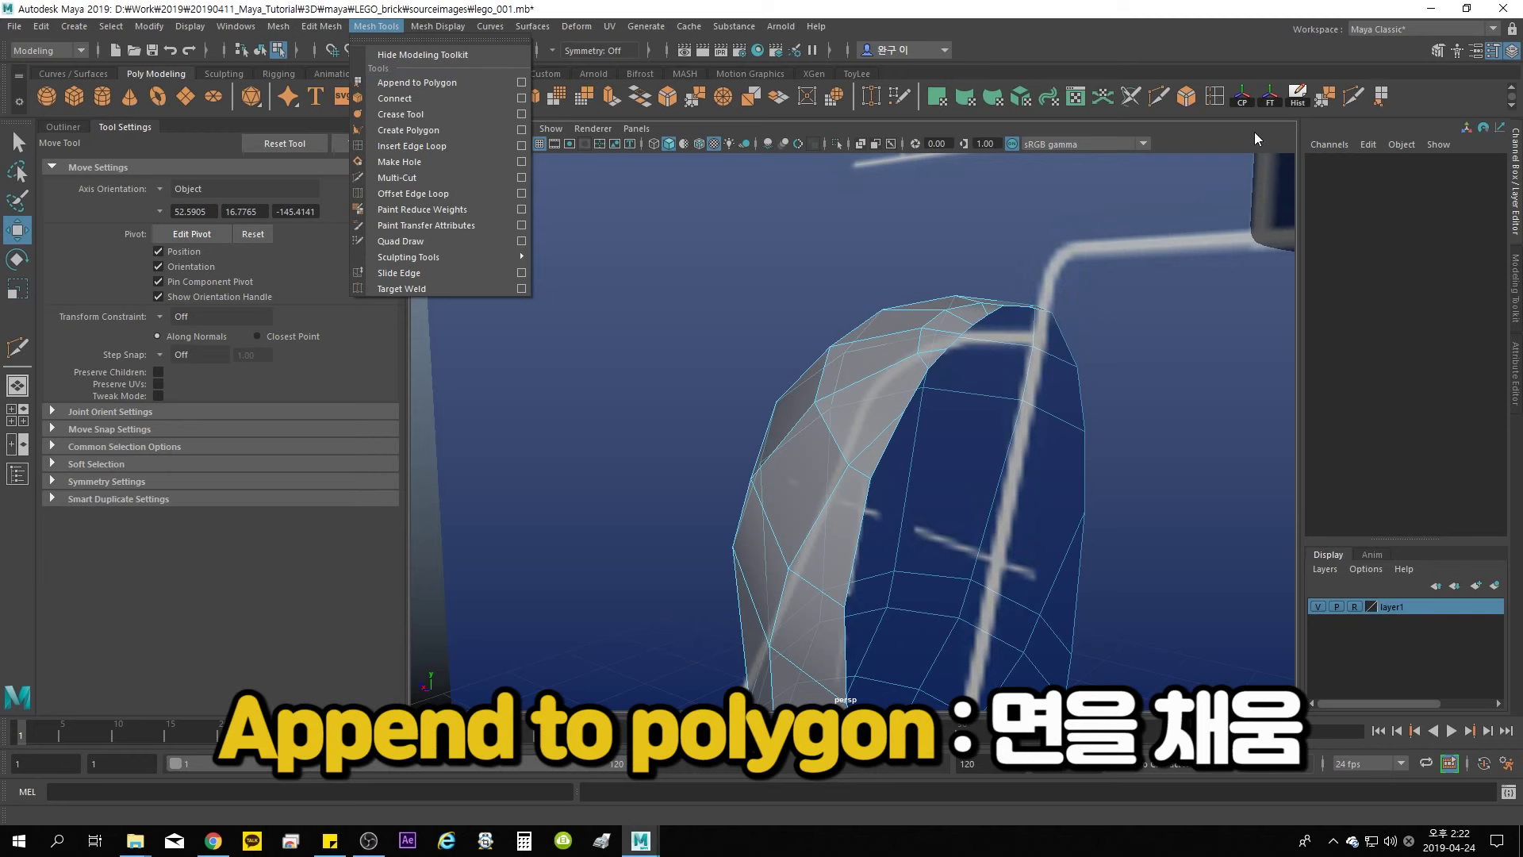
left_click(1381, 96)
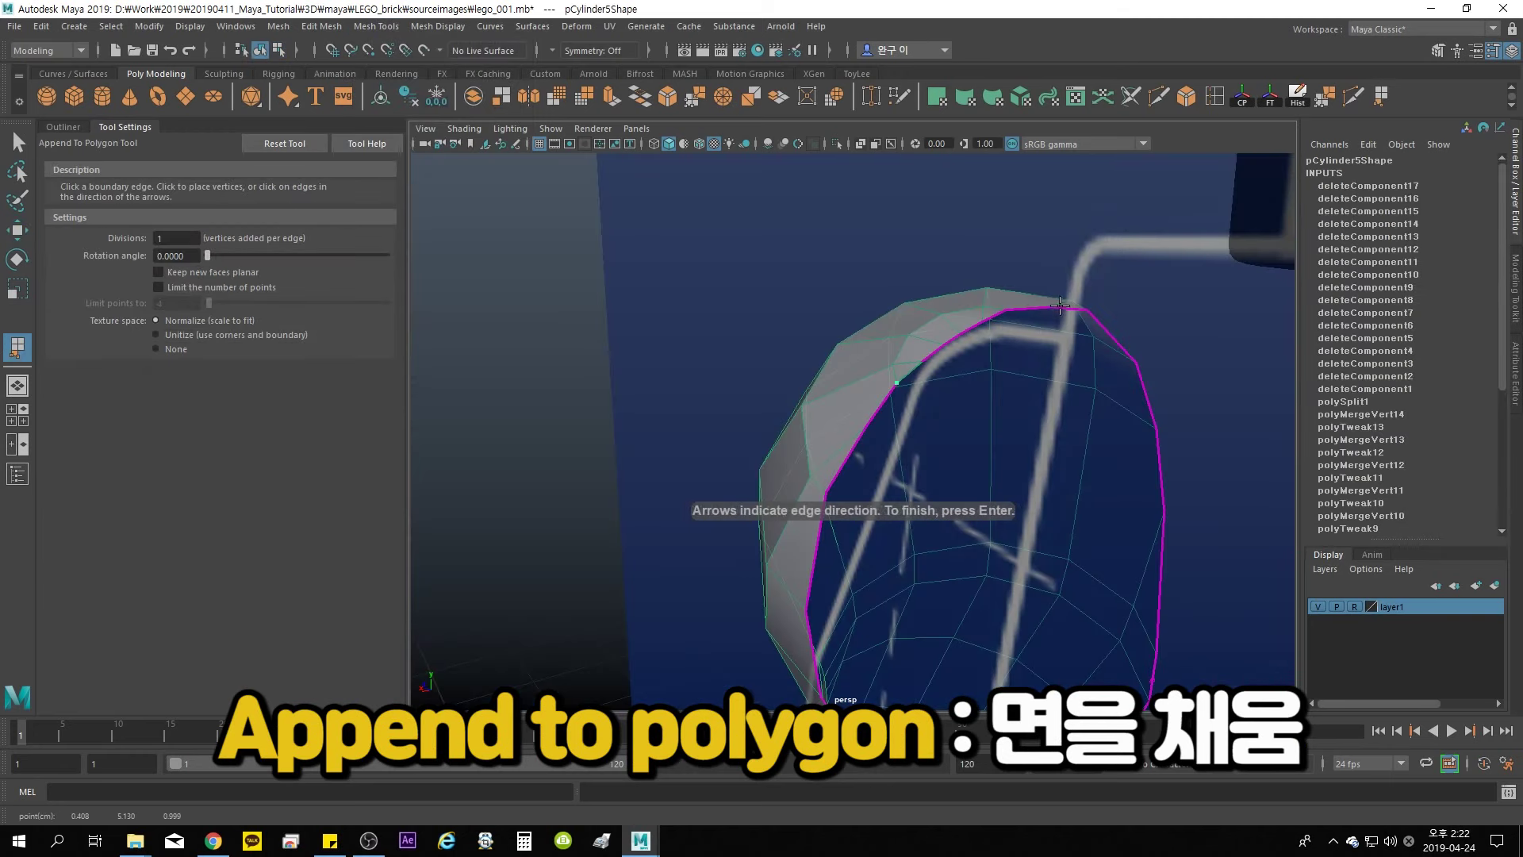
Append a first narrow face across the concave notch along the upper boundary of the arm's open side
left_click_drag(1060, 306, 1025, 371, "alt")
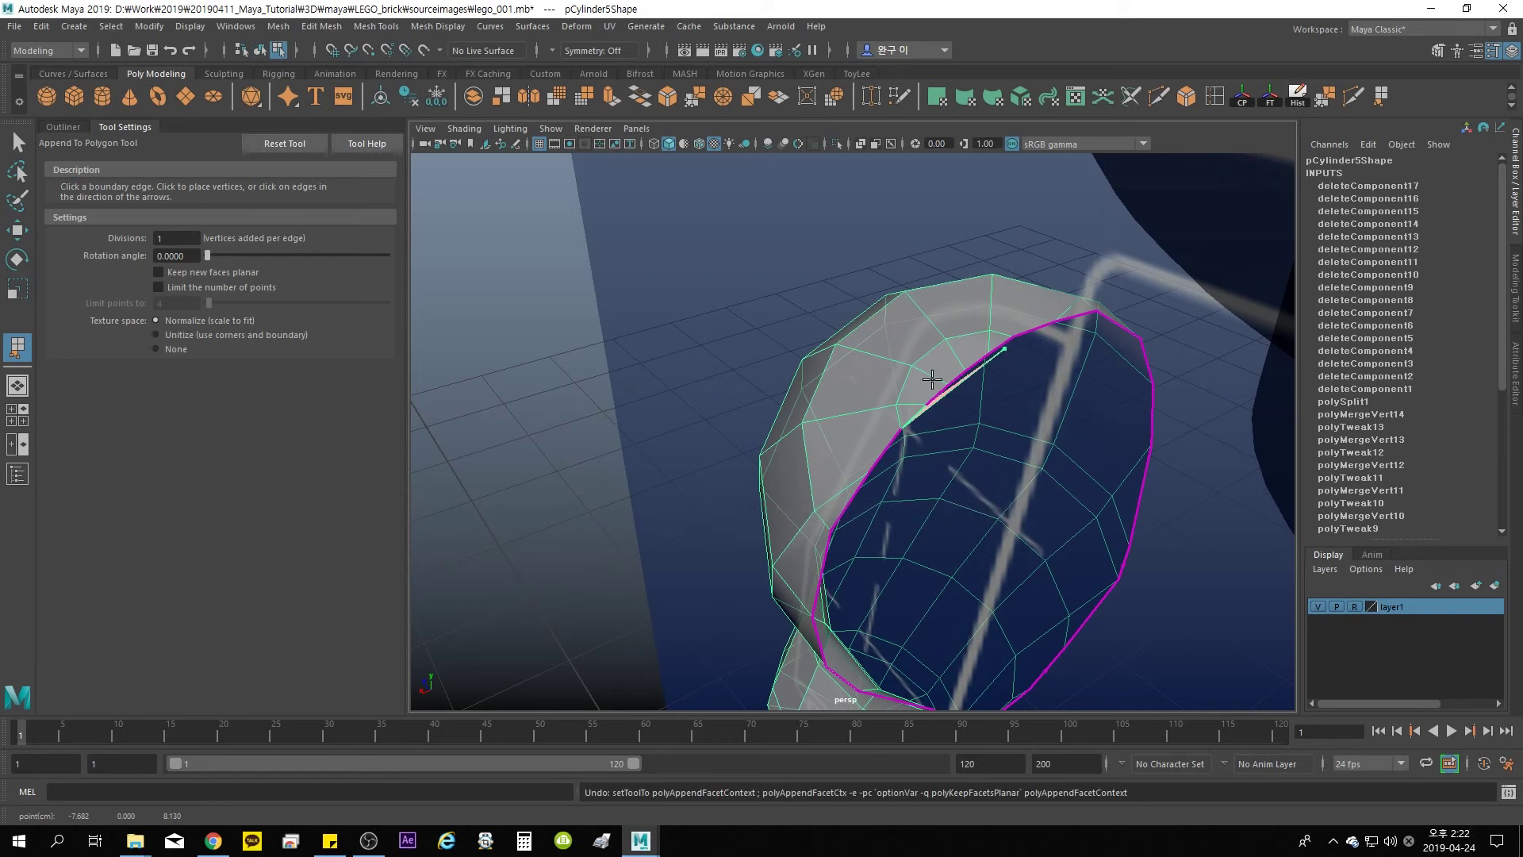
left_click_drag(933, 379, 1085, 356, "alt")
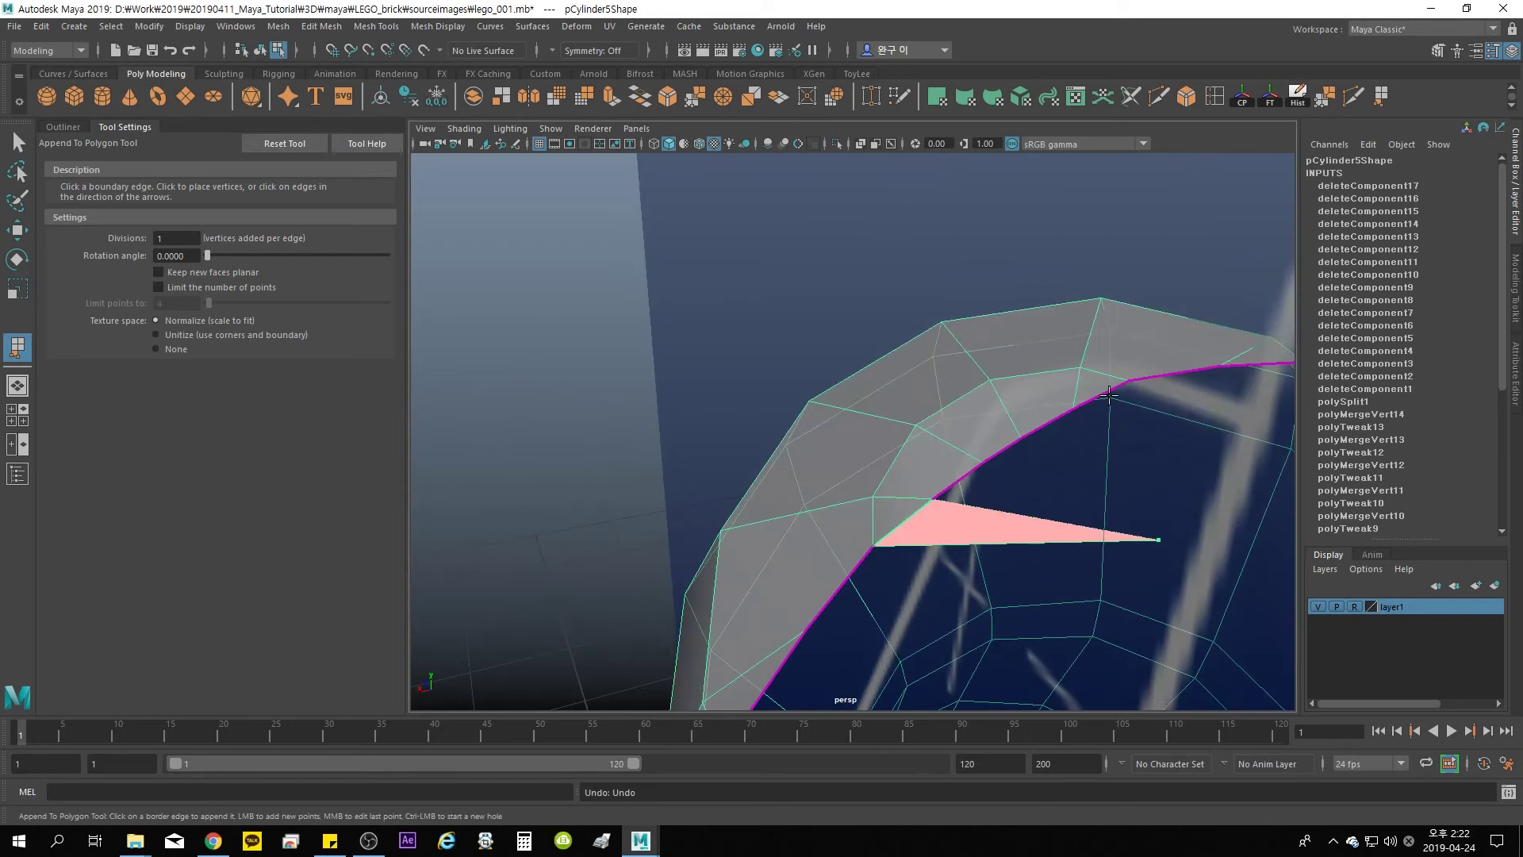
key("w")
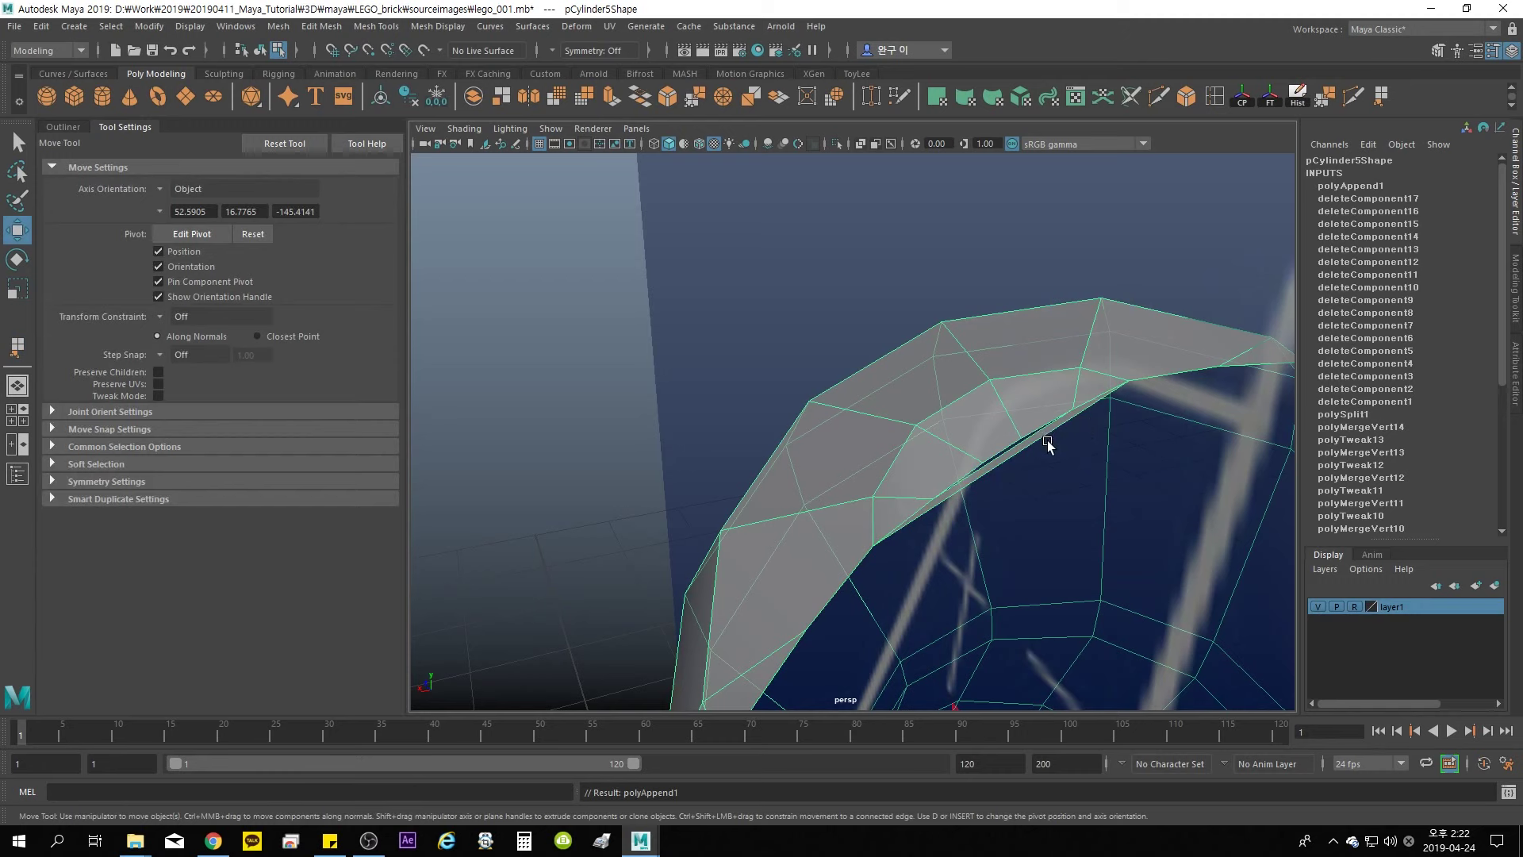
left_click_drag(1047, 445, 1049, 378, "alt")
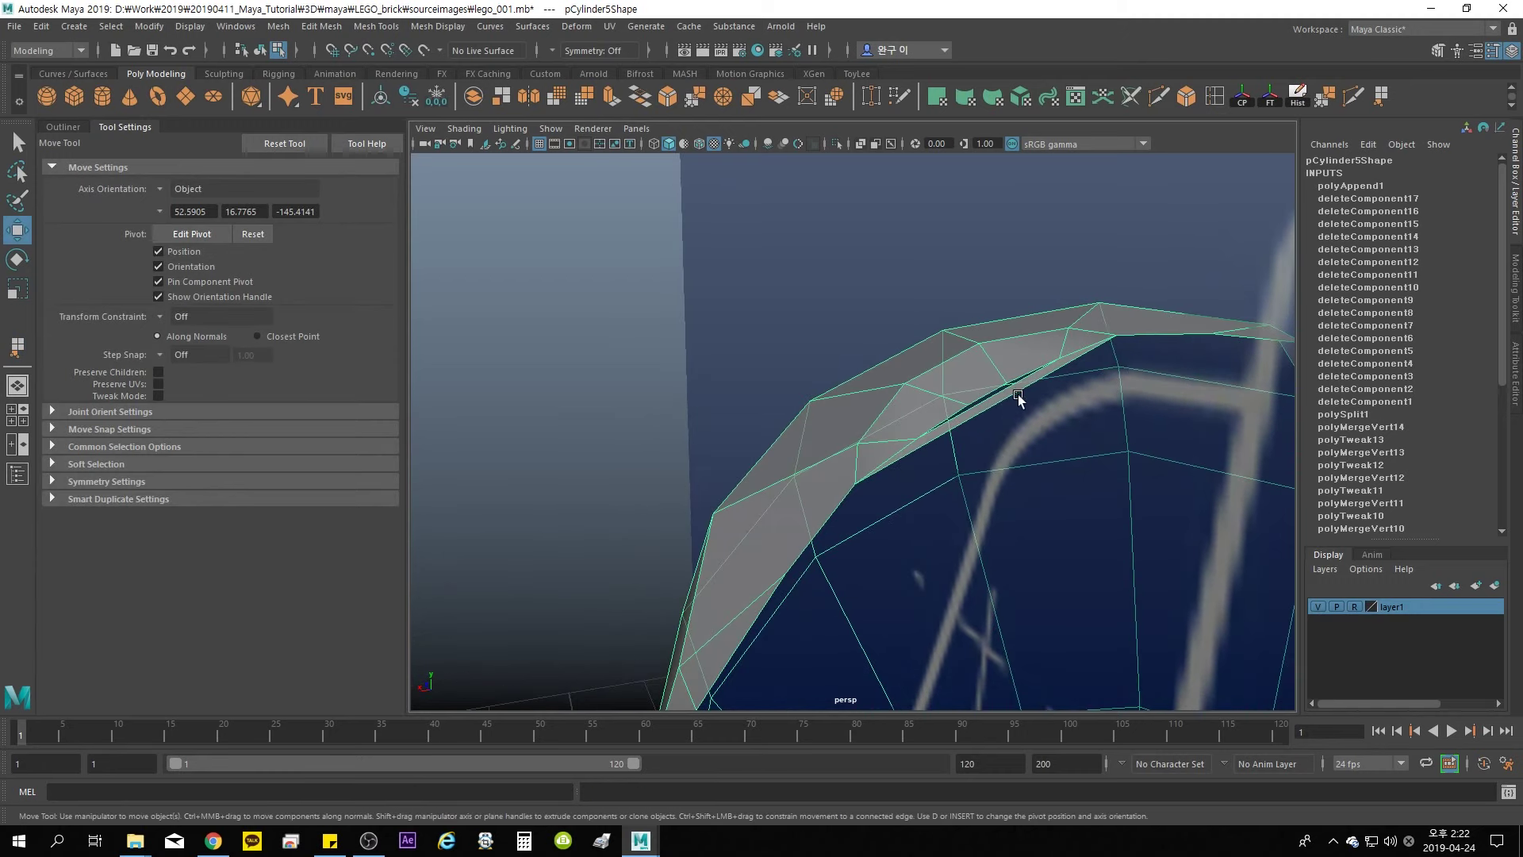
Append another face bridging the boundary edges on opposite sides of the hole near the top of the arm
key("g")
left_click_drag(945, 496, 958, 403, "alt")
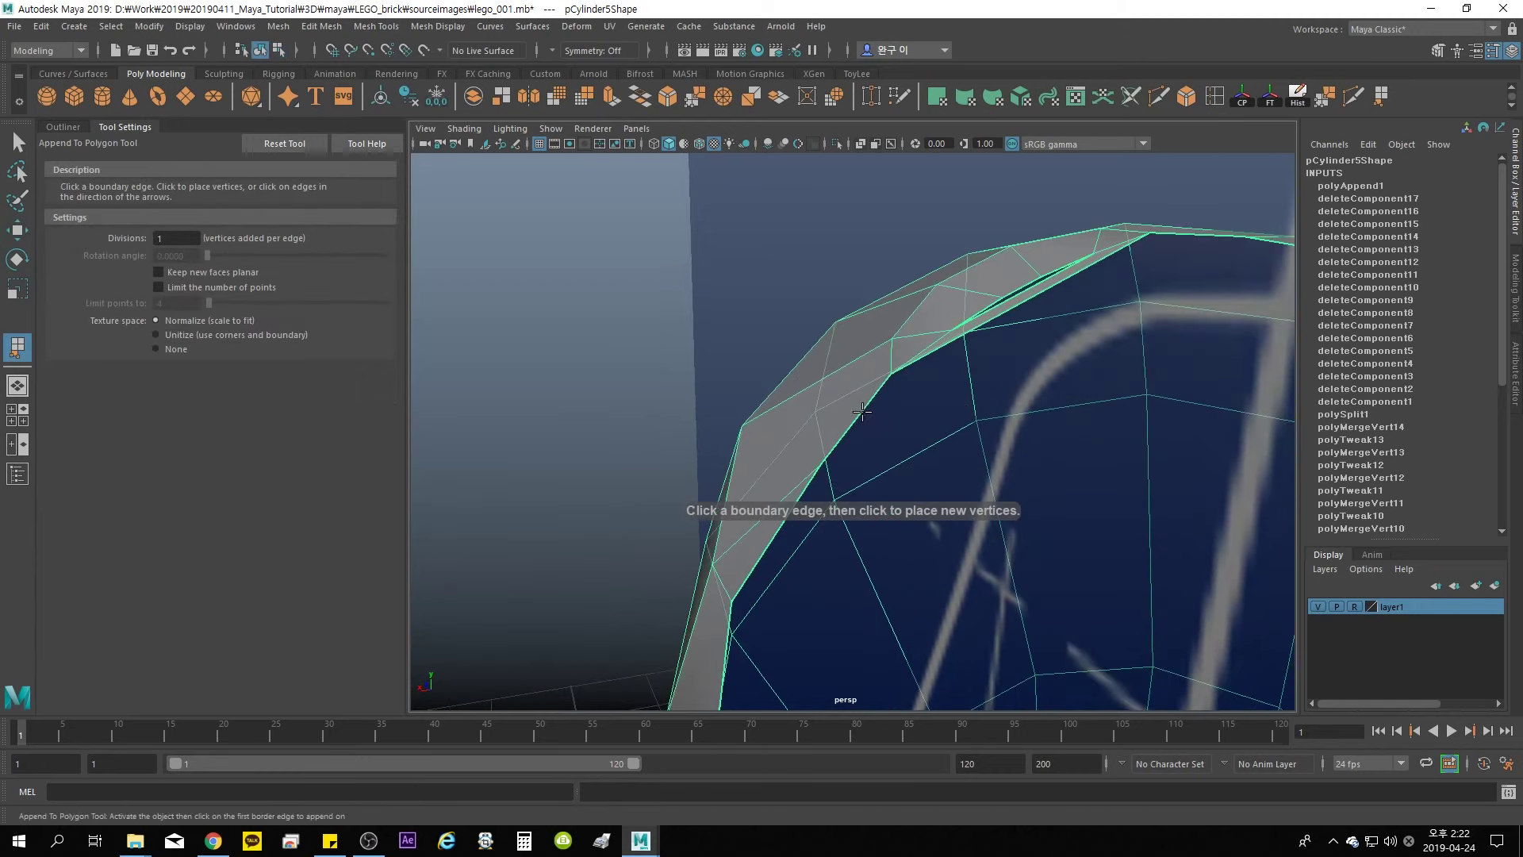
mouse_move(1232, 239)
left_mouse_down("alt")
mouse_move(1111, 326)
mouse_move(1232, 262)
left_mouse_up("alt")
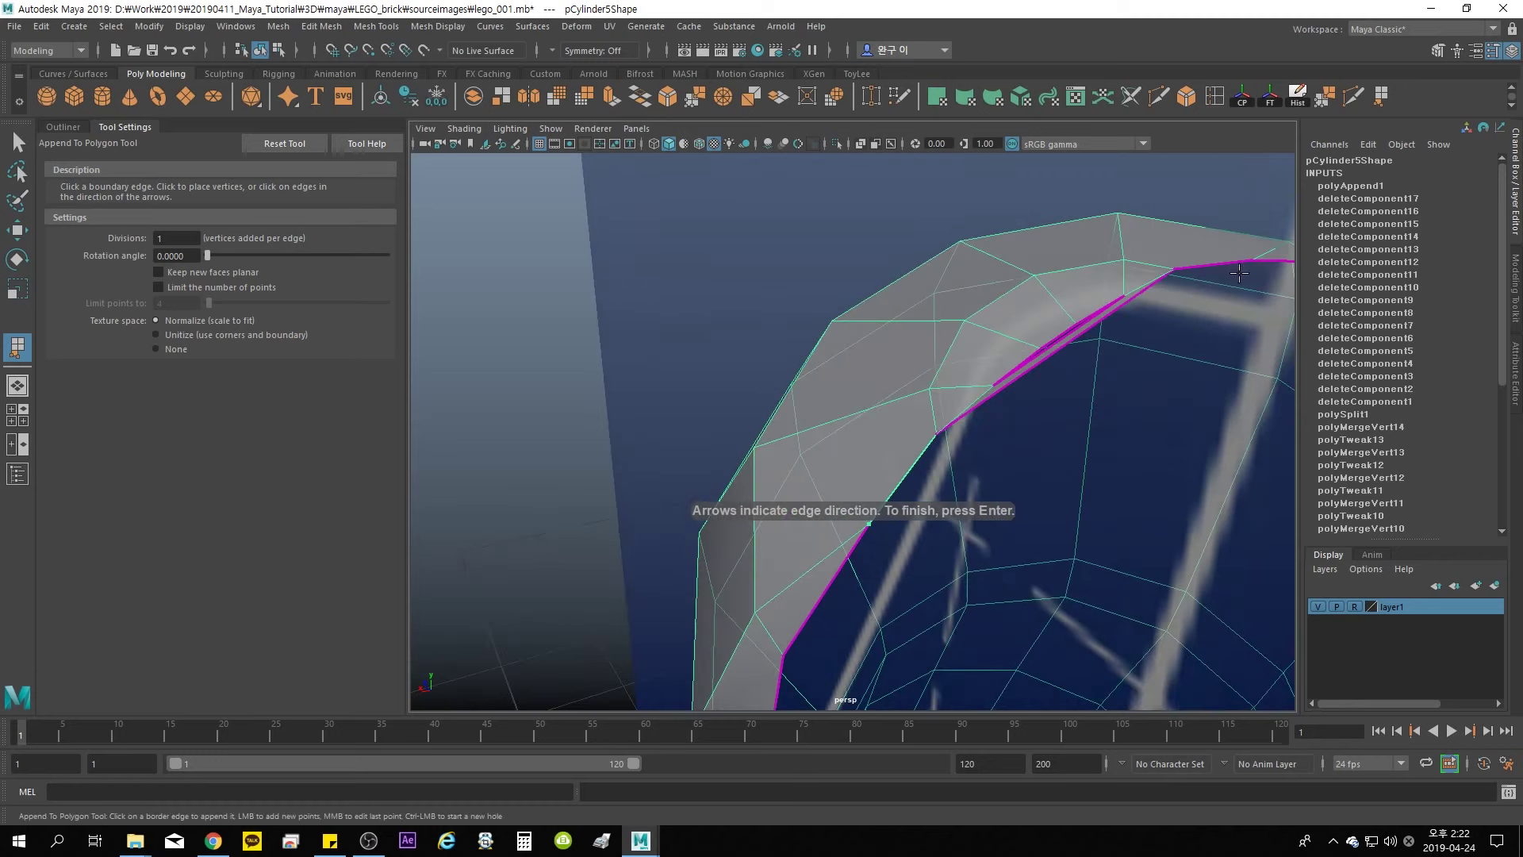
left_click(1232, 261)
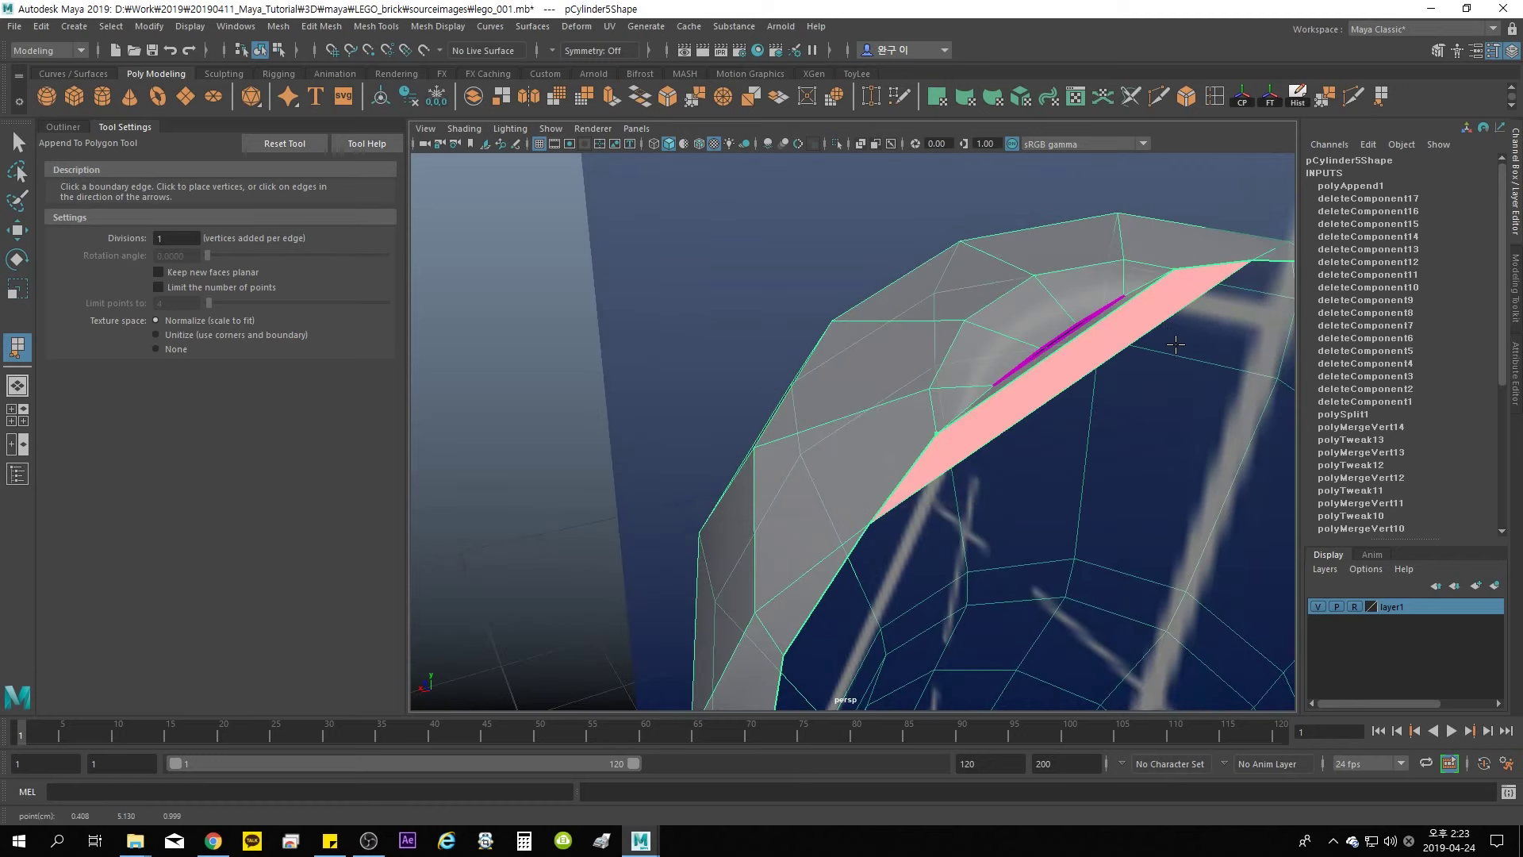
key("Return")
Switch to vertex mode and merge the selected vertices beside the thin gap on the flat side near the elbow
left_click_drag(1130, 359, 1020, 350, "alt")
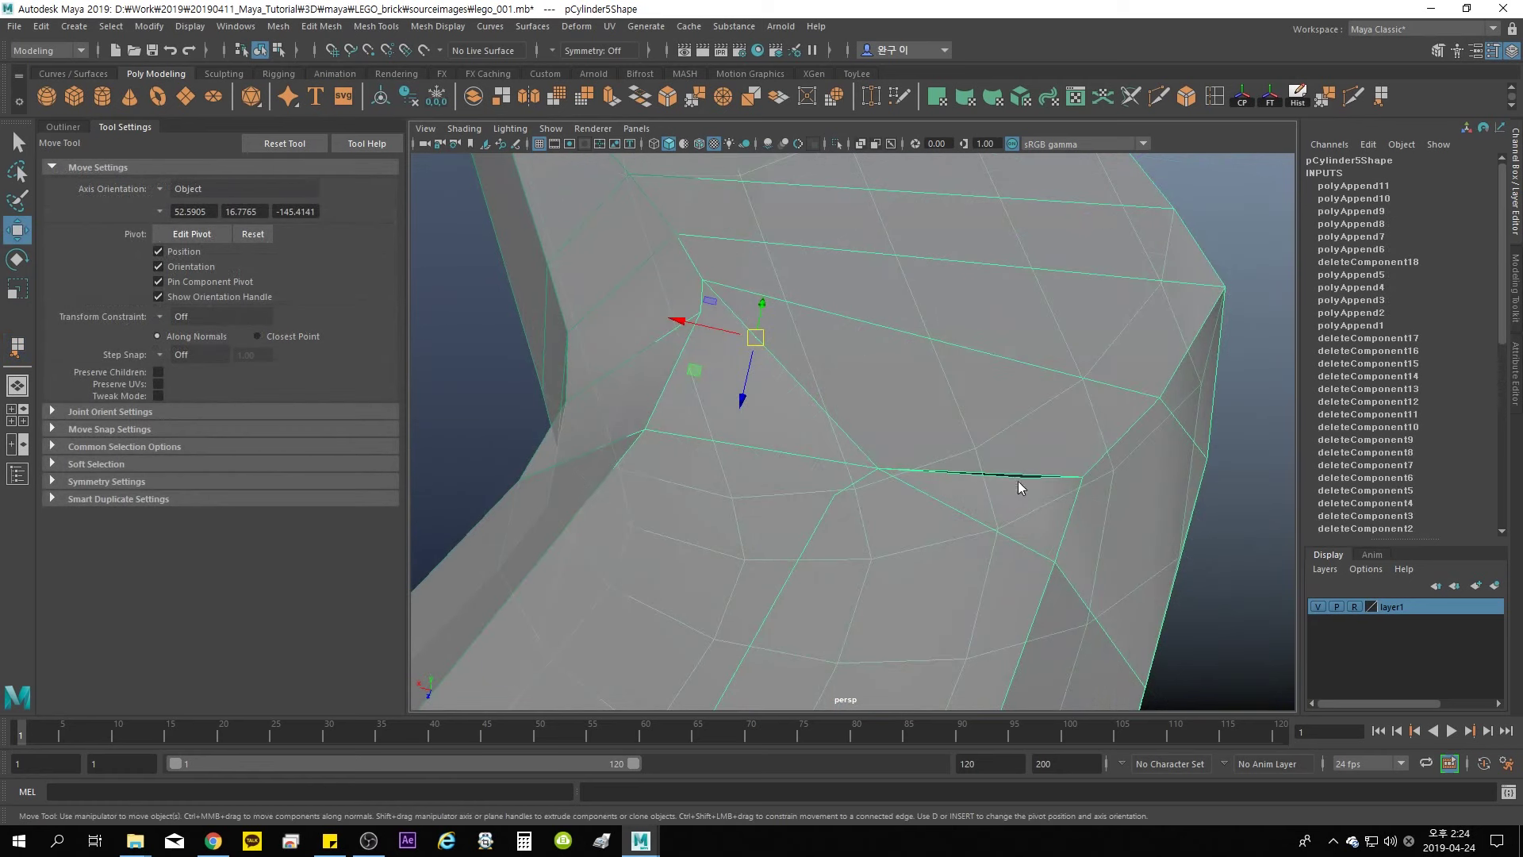
right_click_drag(1017, 481, 958, 431)
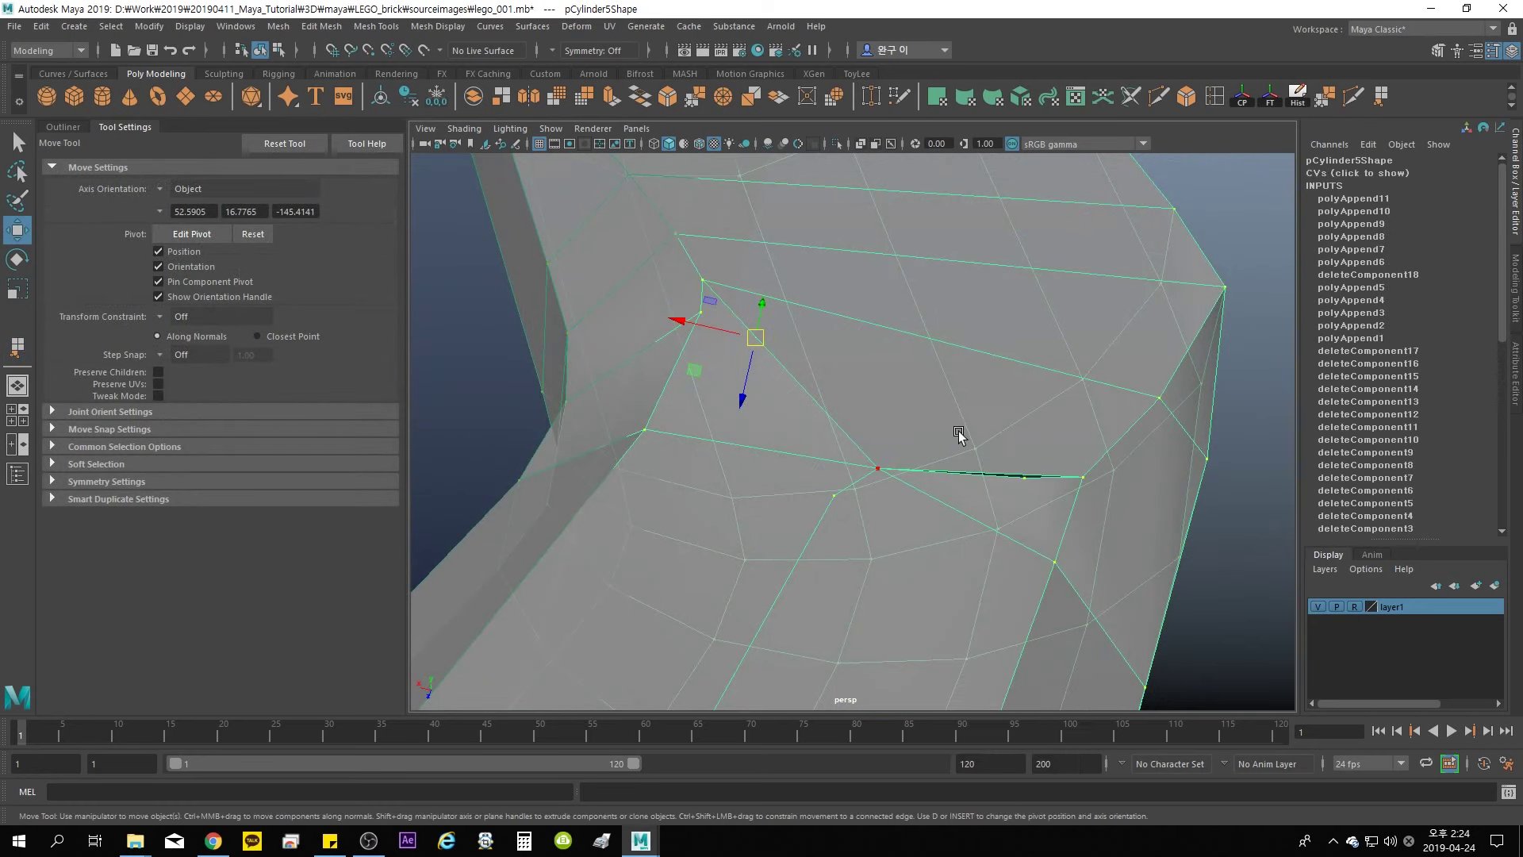
left_click_drag(1037, 500, 1007, 428, "alt")
left_click(1047, 510)
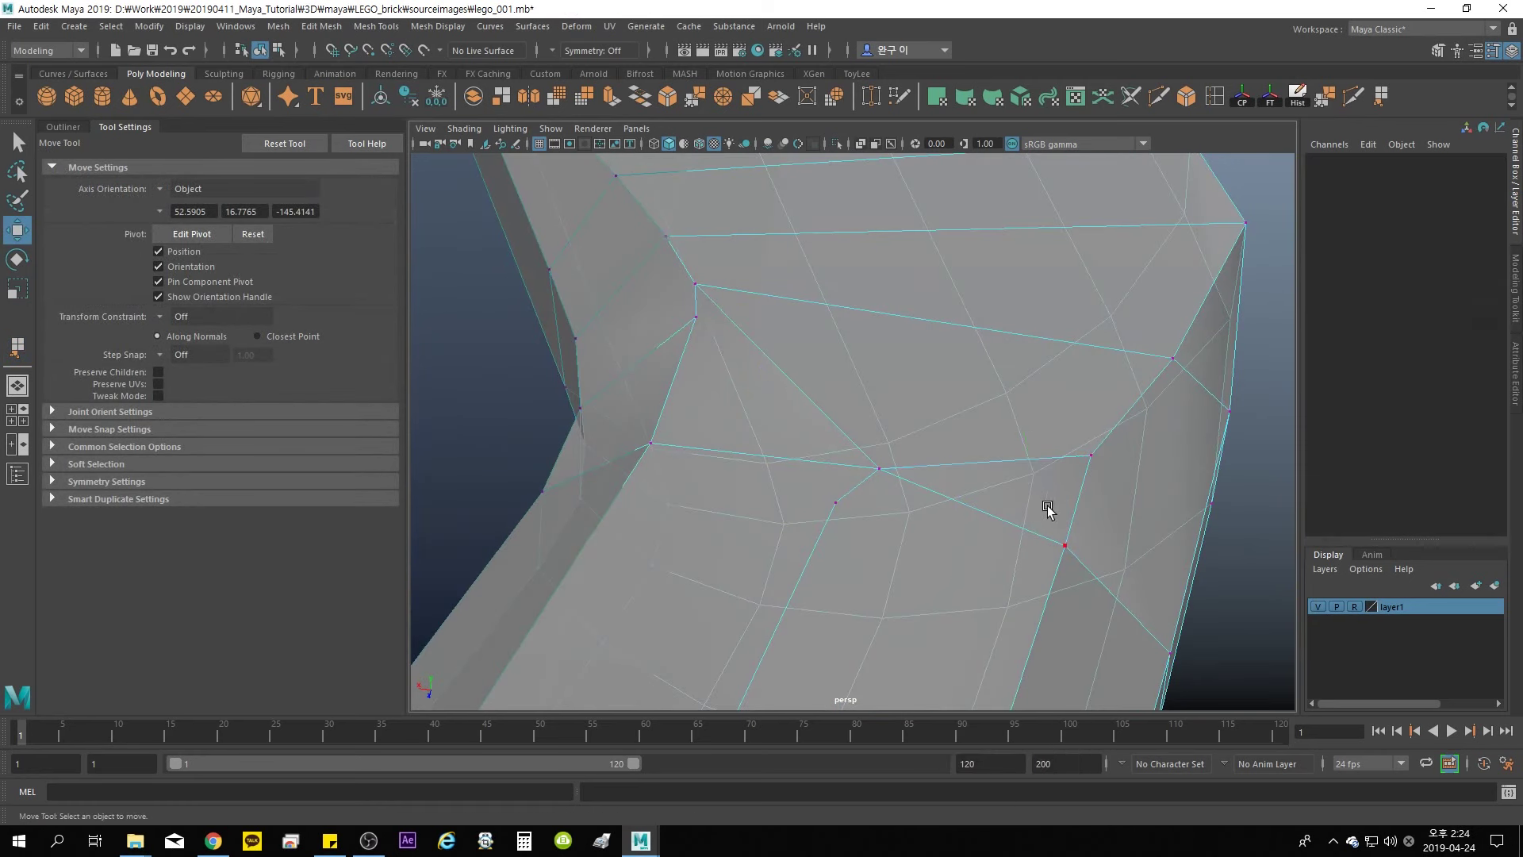
left_click_drag(994, 492, 1108, 492, "alt")
left_click_drag(1061, 412, 1061, 413)
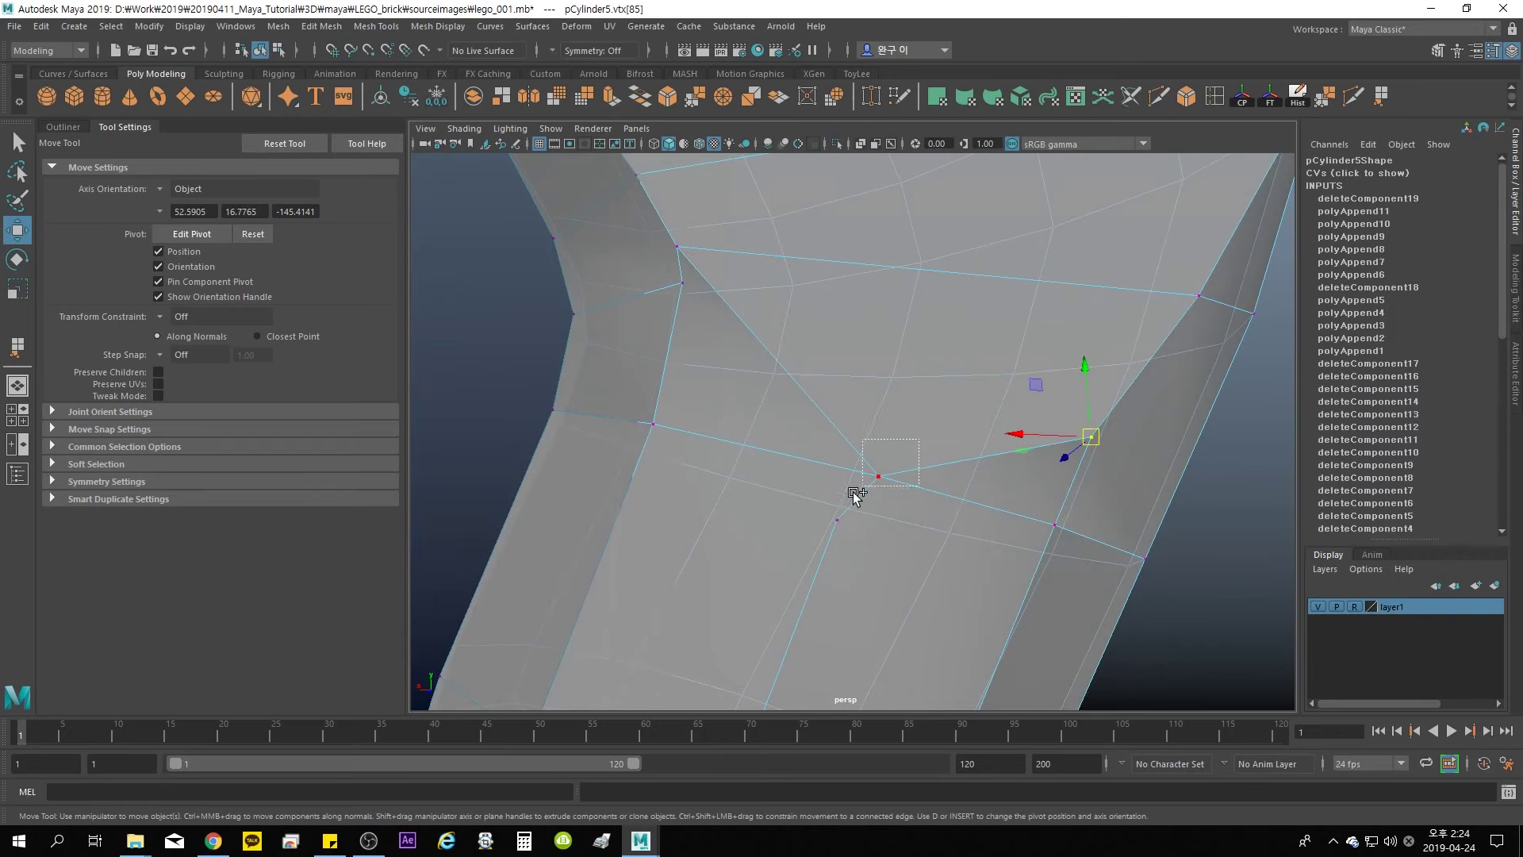
left_click(1336, 101)
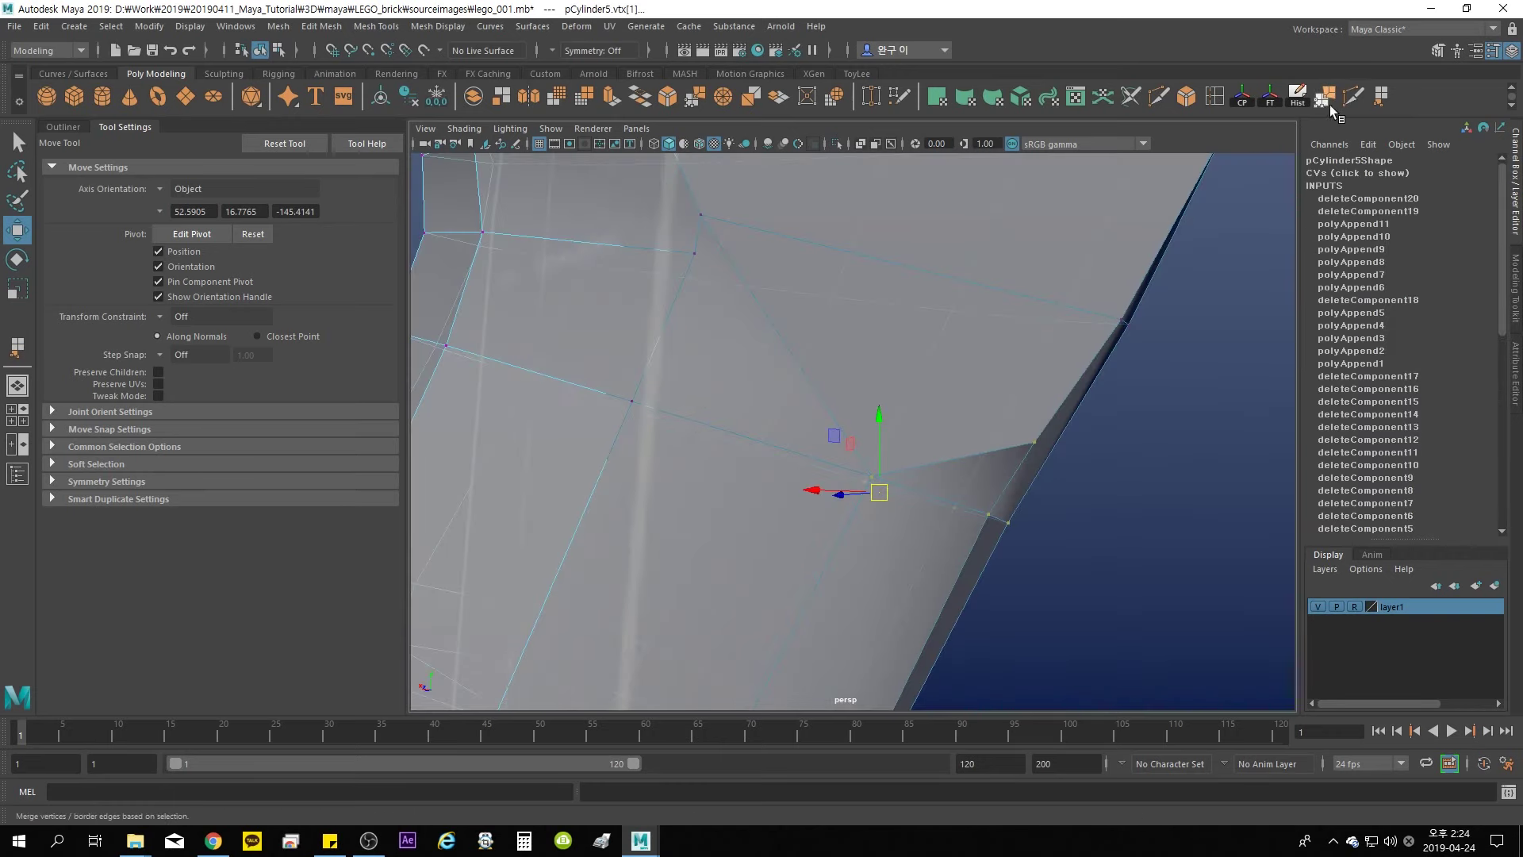
left_click(1331, 102)
left_click_drag(1010, 442, 989, 459, "alt")
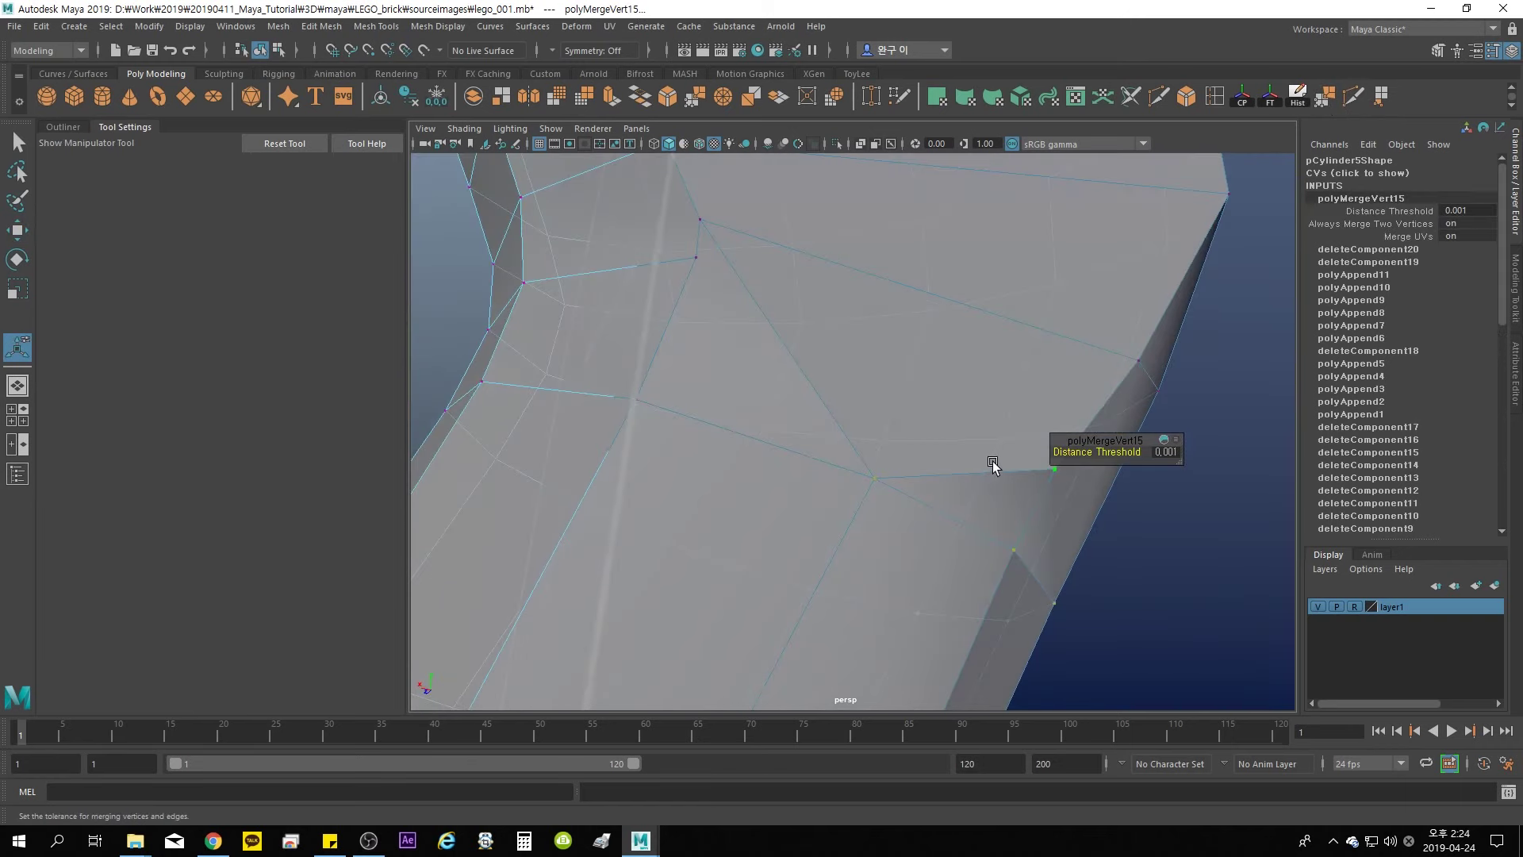
Preview the arm smoothed, return to the faceted display and fill the sliver gap along its upper rim with Append to Polygon
key("F8")
key("3")
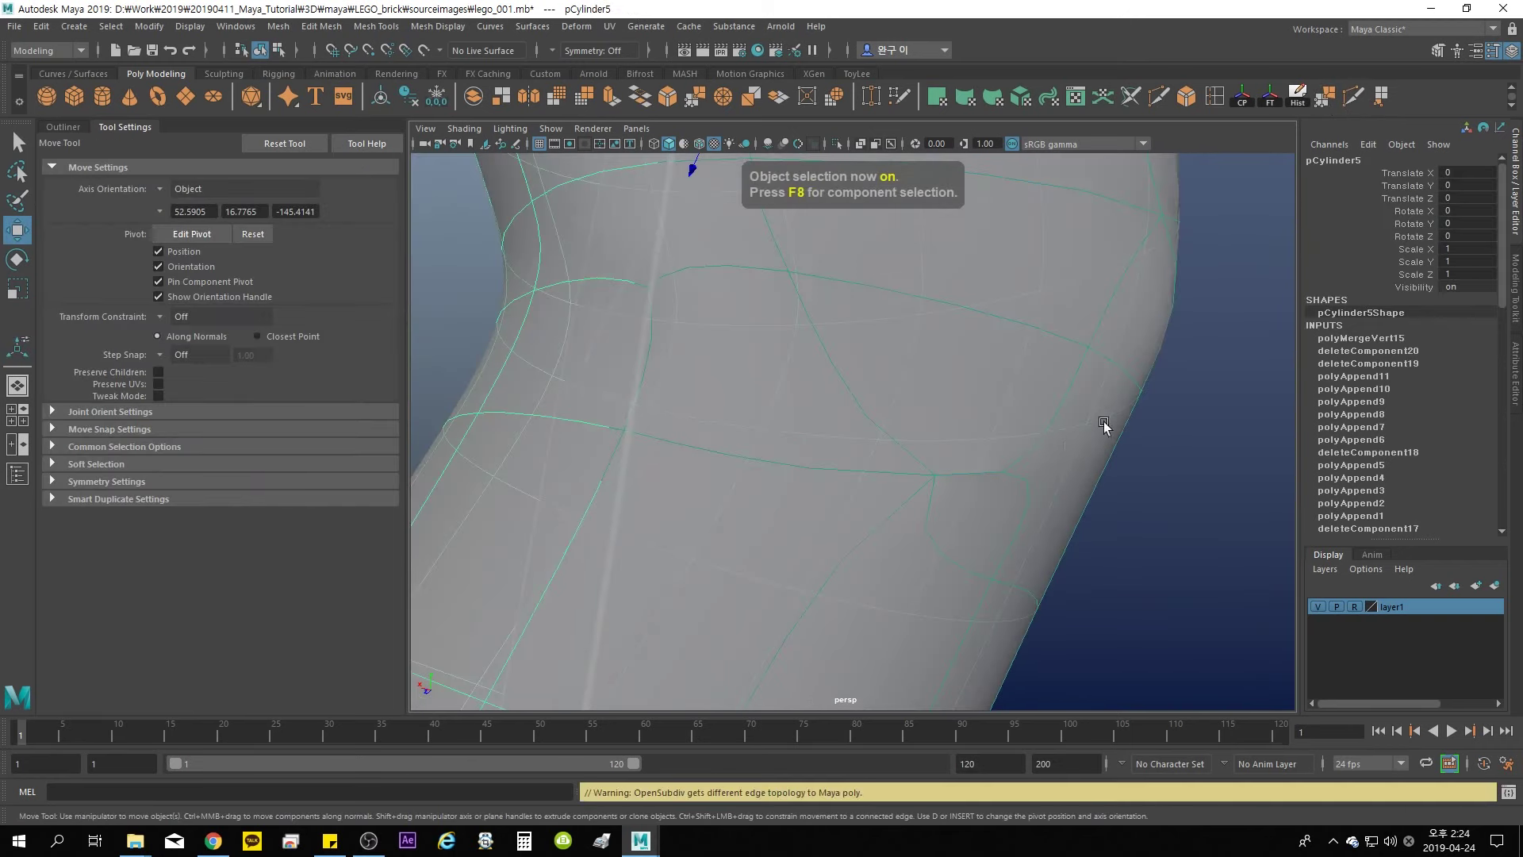
right_click_drag(1105, 426, 1006, 442, "alt")
left_click_drag(1006, 442, 918, 517, "alt")
left_click_drag(912, 330, 891, 365, "alt")
key("1")
scroll(891, 364, "up", 2)
key("g")
left_click(901, 362)
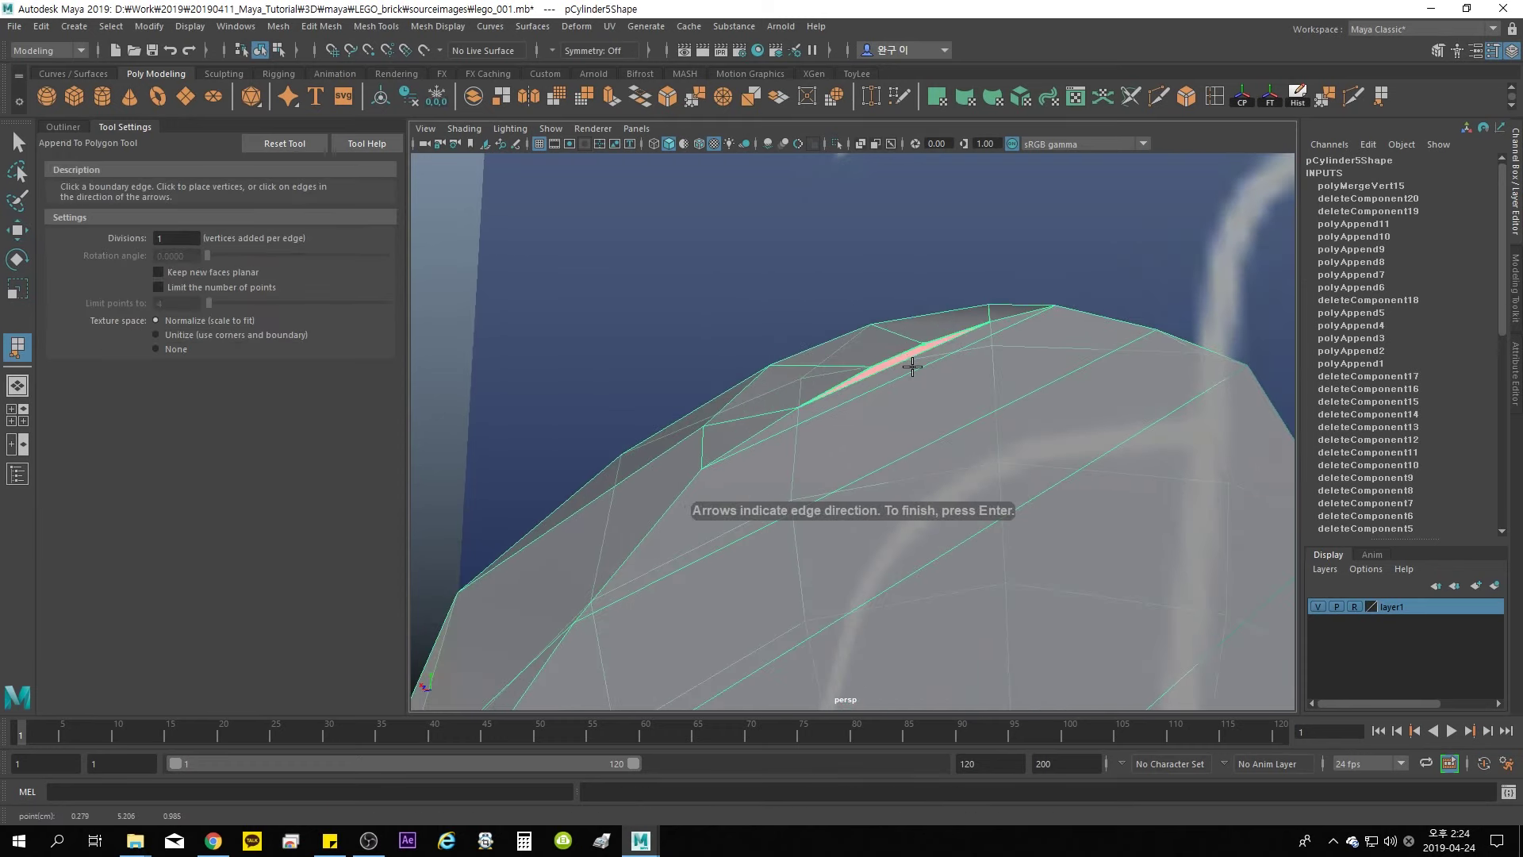
key("Return")
key("w")
Multi-Cut a lengthwise edge line up the middle of the flat side, from the elbow through the cross edges to the top
left_click_drag(962, 411, 864, 360, "alt")
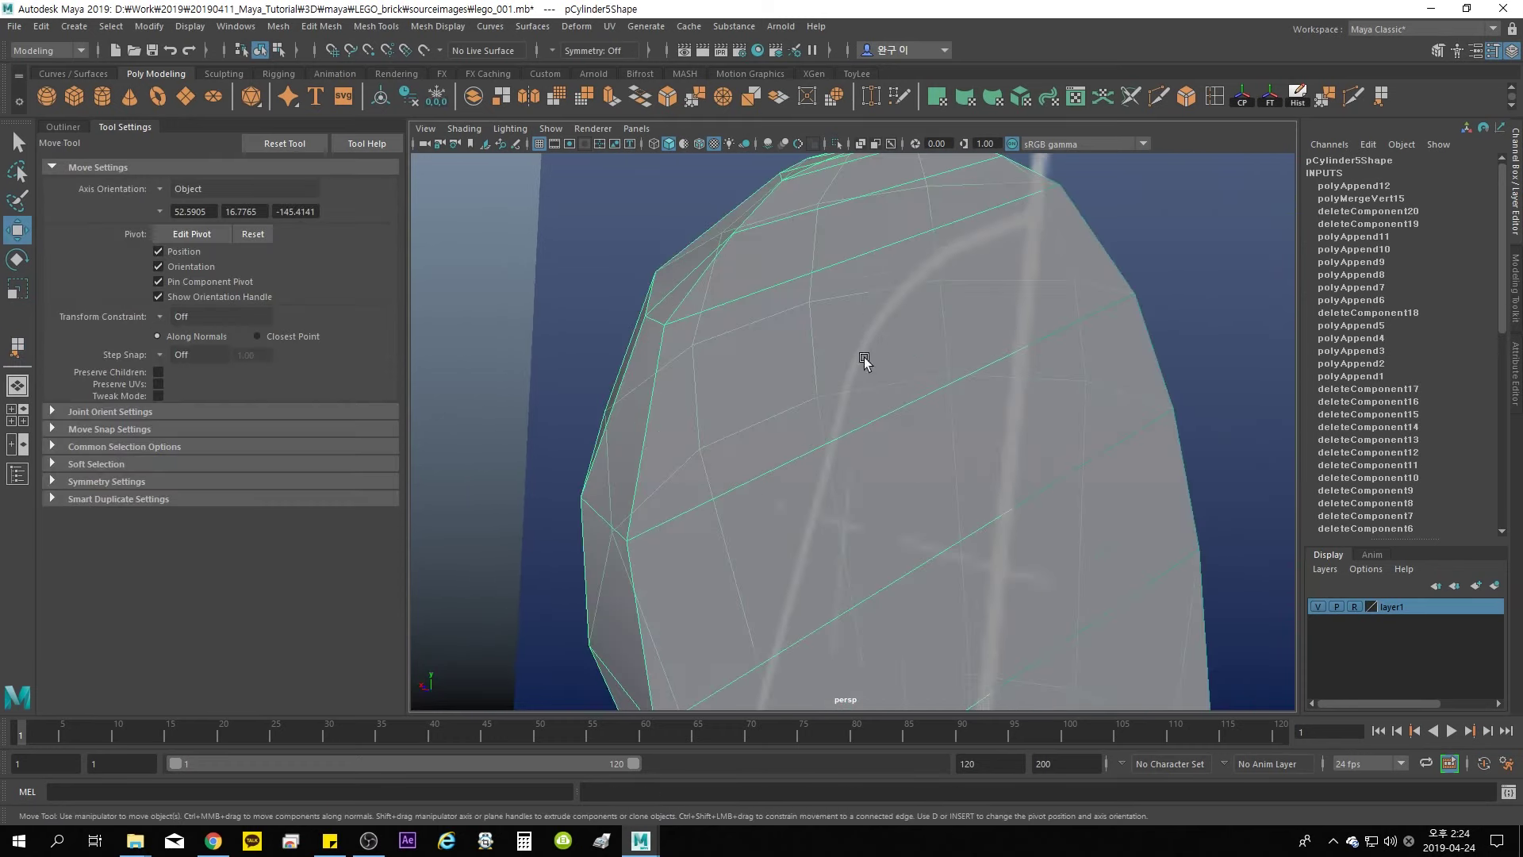
middle_click_drag(905, 508, 910, 255, "alt")
middle_click_drag(979, 517, 910, 208, "alt")
left_click_drag(910, 207, 796, 397, "alt")
key("F10")
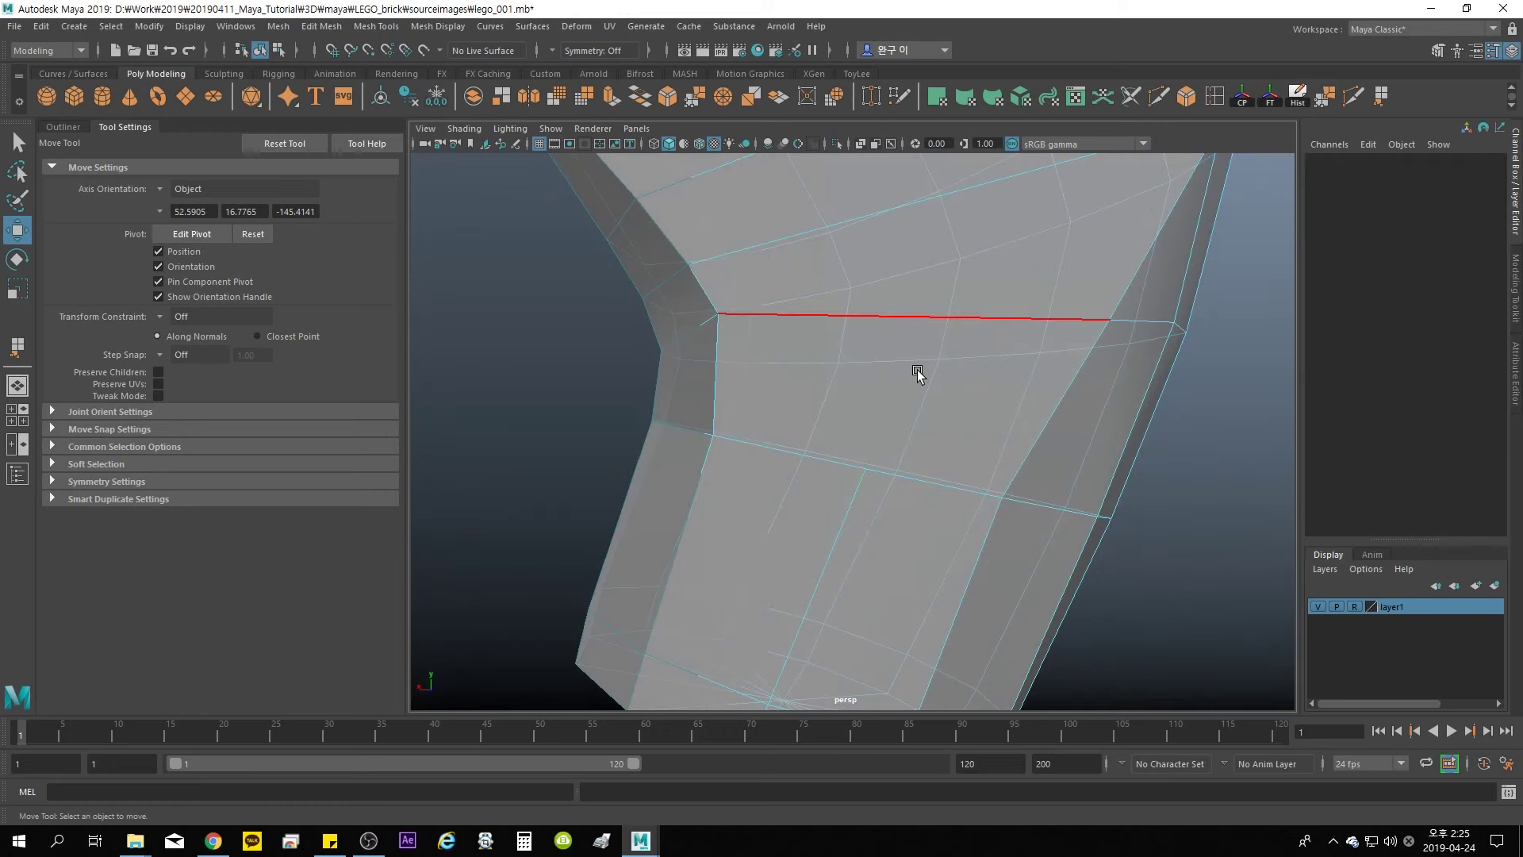
left_click_drag(880, 446, 1031, 357, "alt")
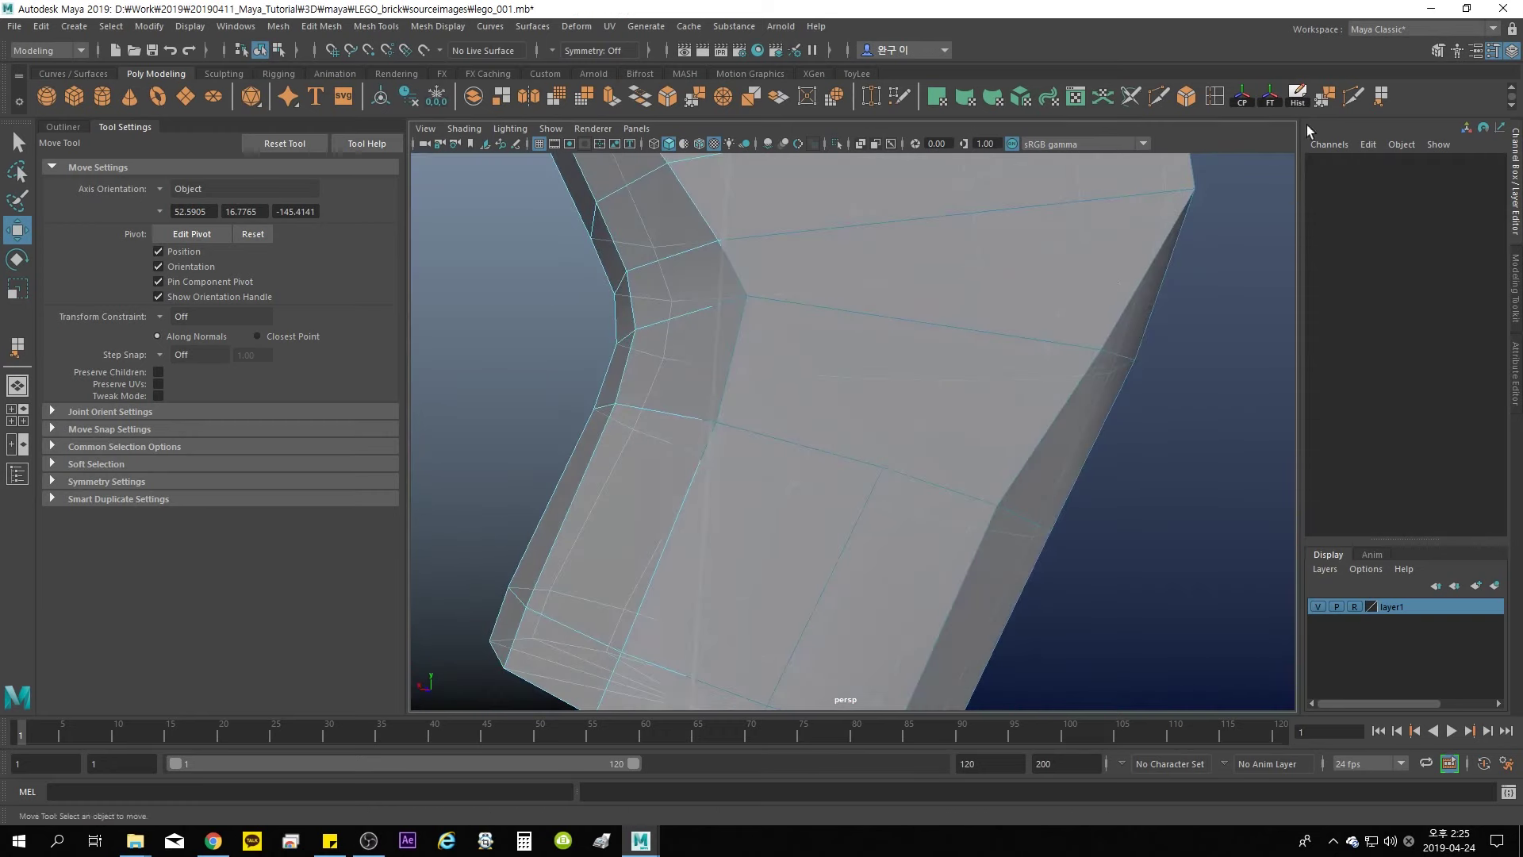
left_click(1353, 98)
left_click(883, 468)
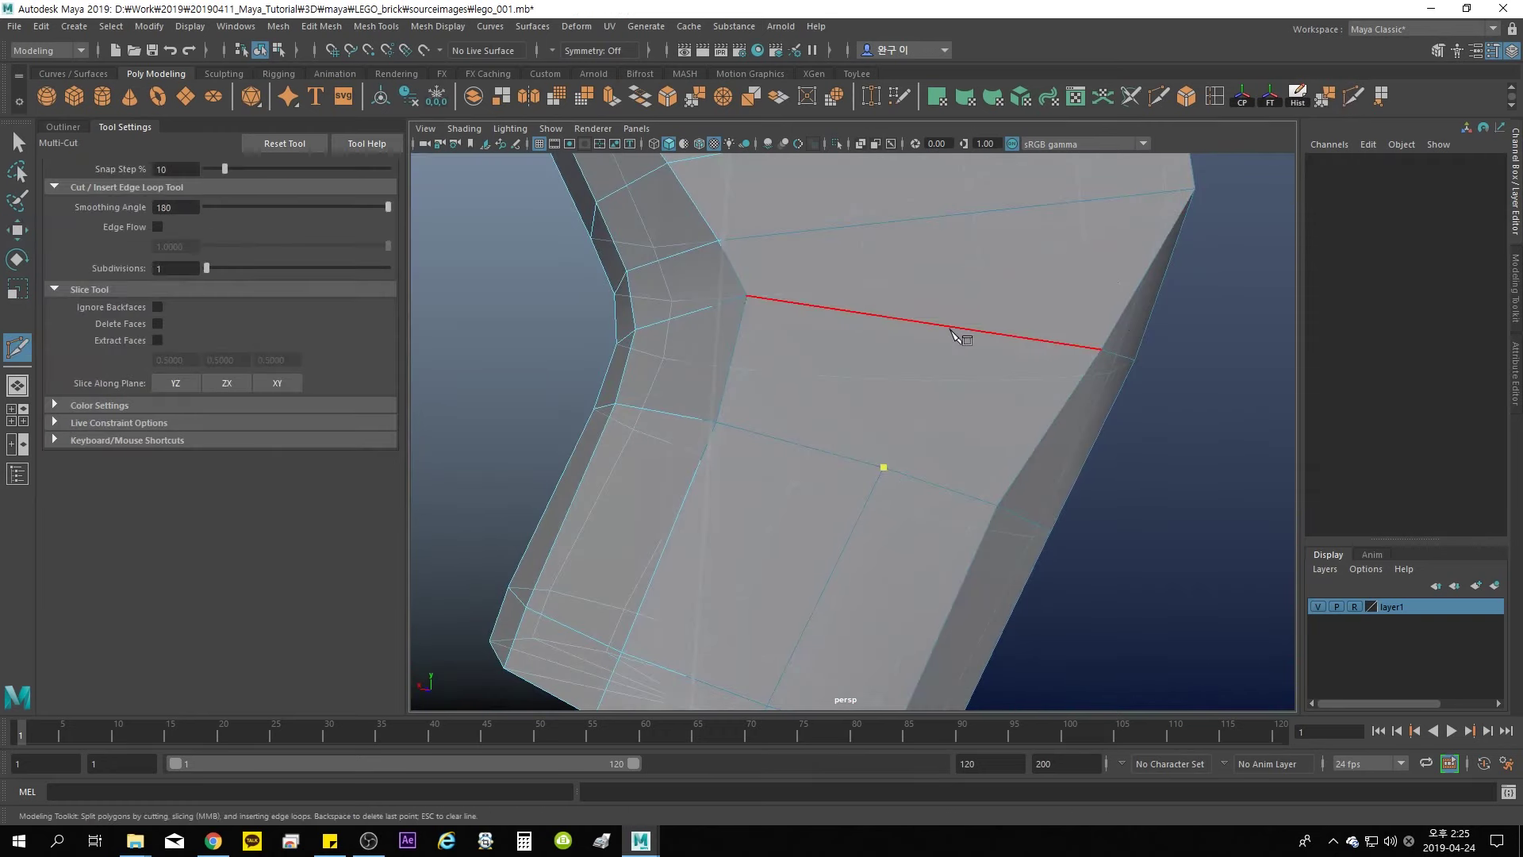
middle_click_drag(990, 285, 924, 418, "alt")
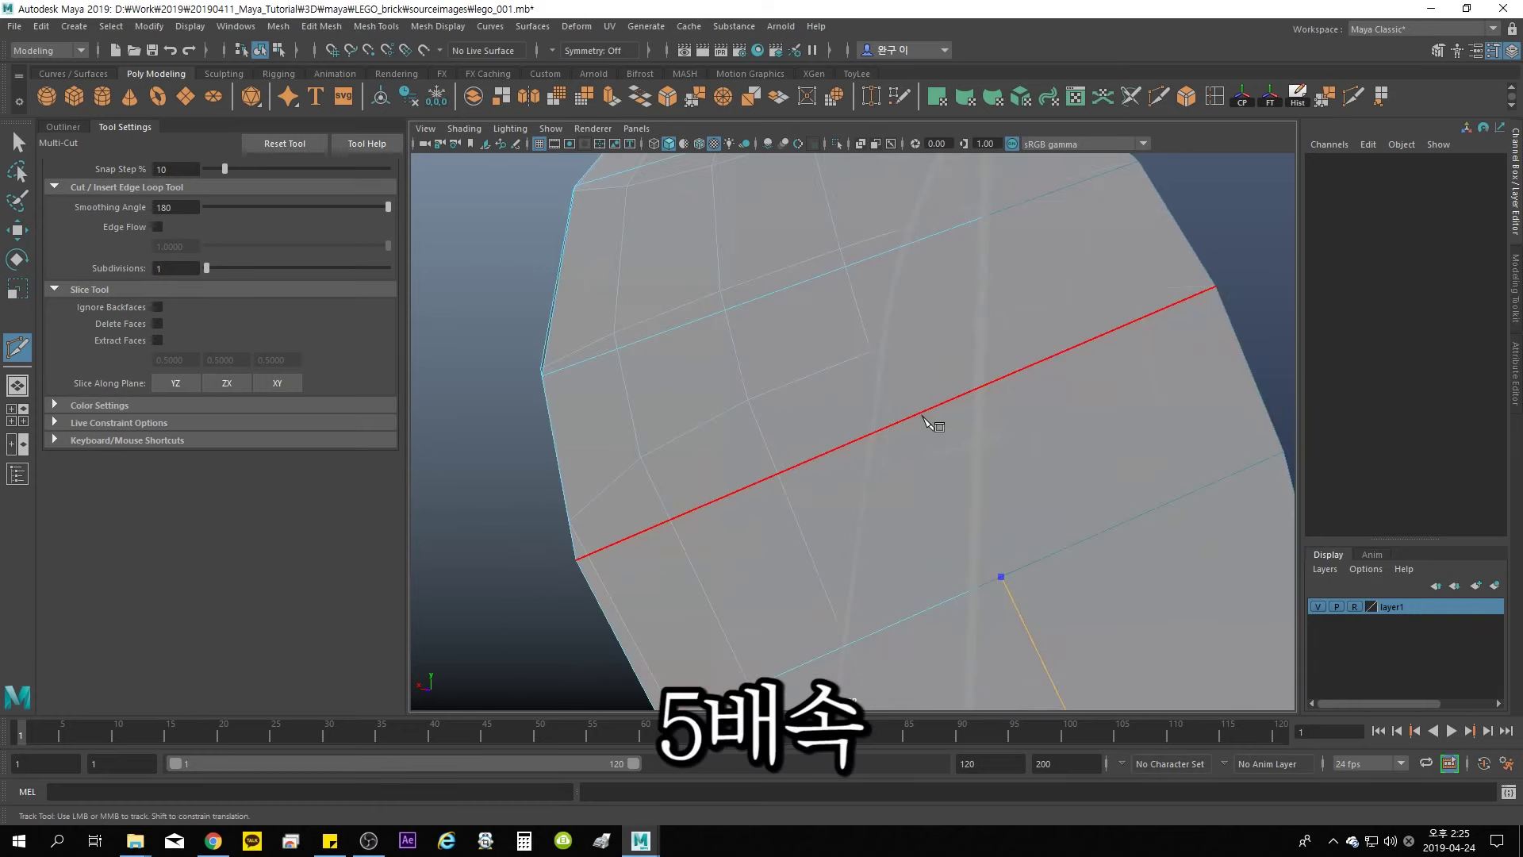
left_click_drag(924, 418, 916, 384, "alt")
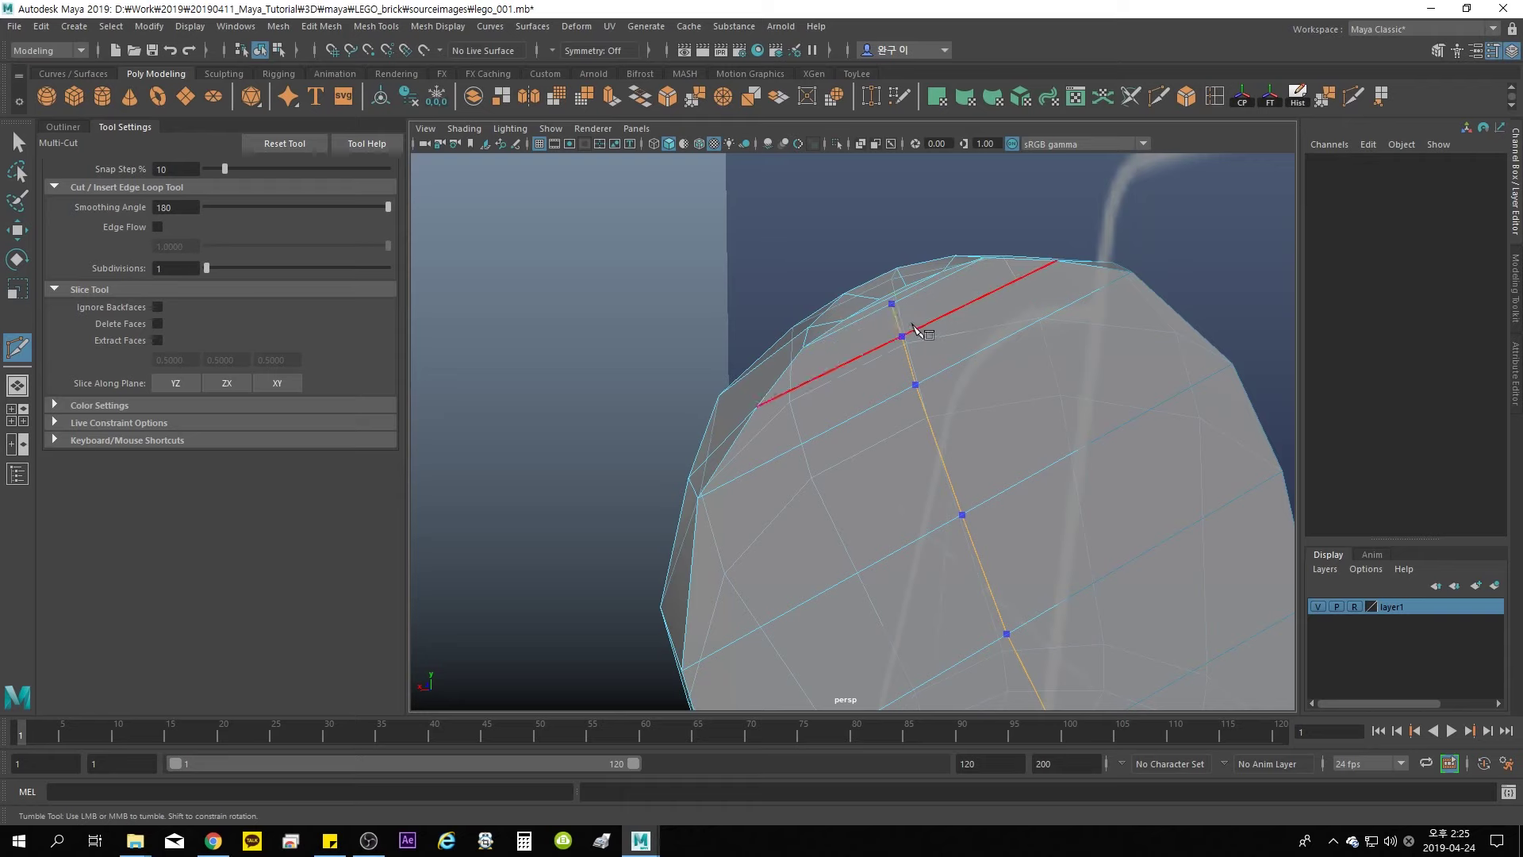
left_click_drag(967, 350, 891, 446, "alt")
key("w")
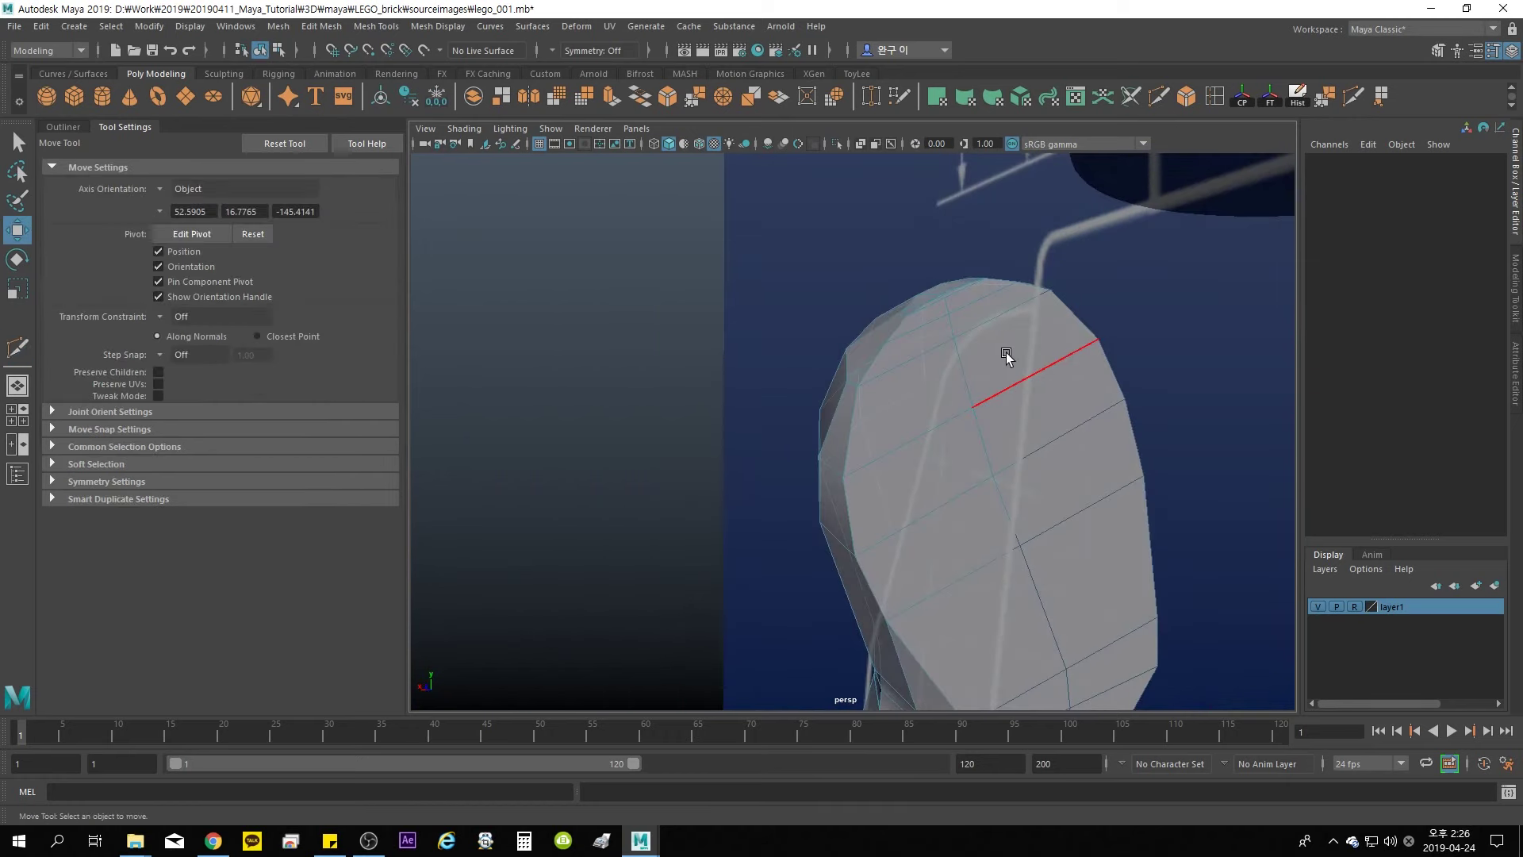
Select all the flat faces on the arm's cut side, extrude them and scale the extrusion to form a narrow border strip
right_click(1012, 355)
left_click(1012, 401)
left_click(1012, 345)
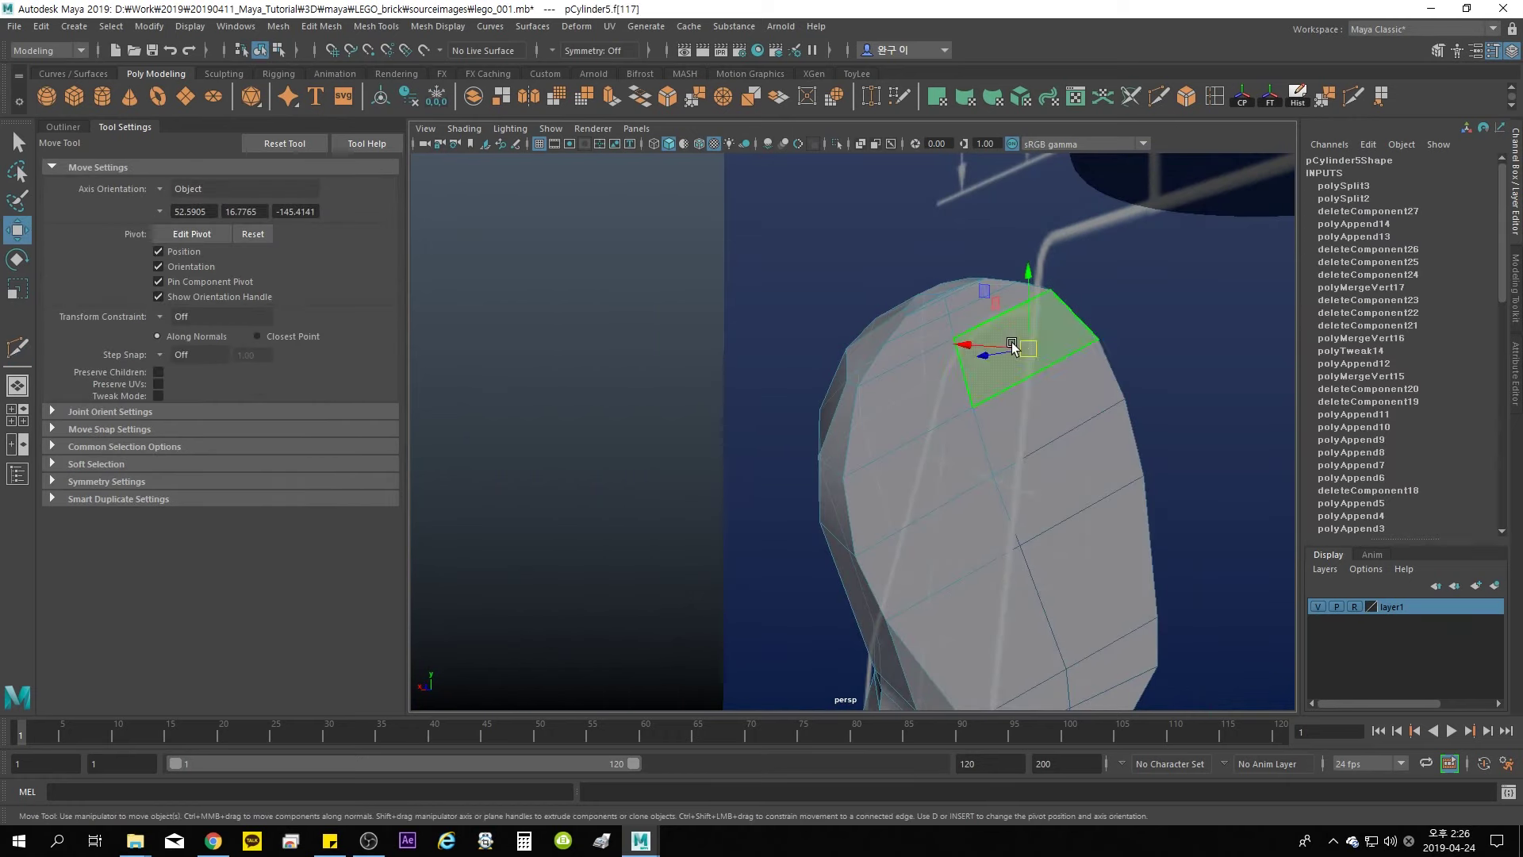
double_click(1023, 415, "shift")
left_click_drag(1022, 416, 1078, 507, "alt")
left_click_drag(938, 443, 808, 184, "alt")
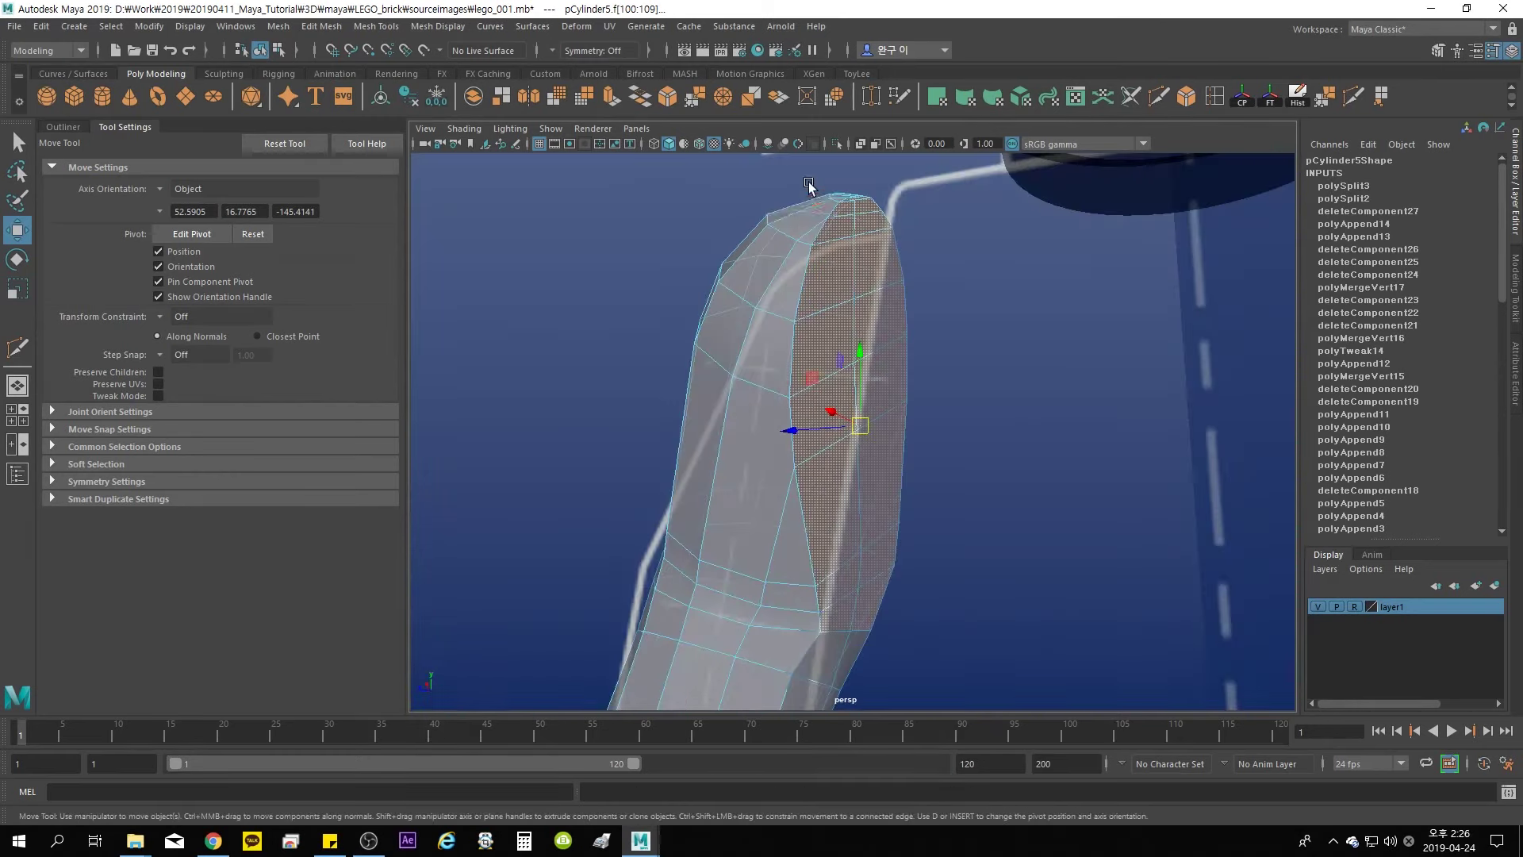
left_click(612, 98)
key("r")
left_click_drag(860, 426, 960, 401)
Examine the arm in smooth preview and in faceted display, checking the face shapes around the extruded border
key("w")
key("3")
key("F8")
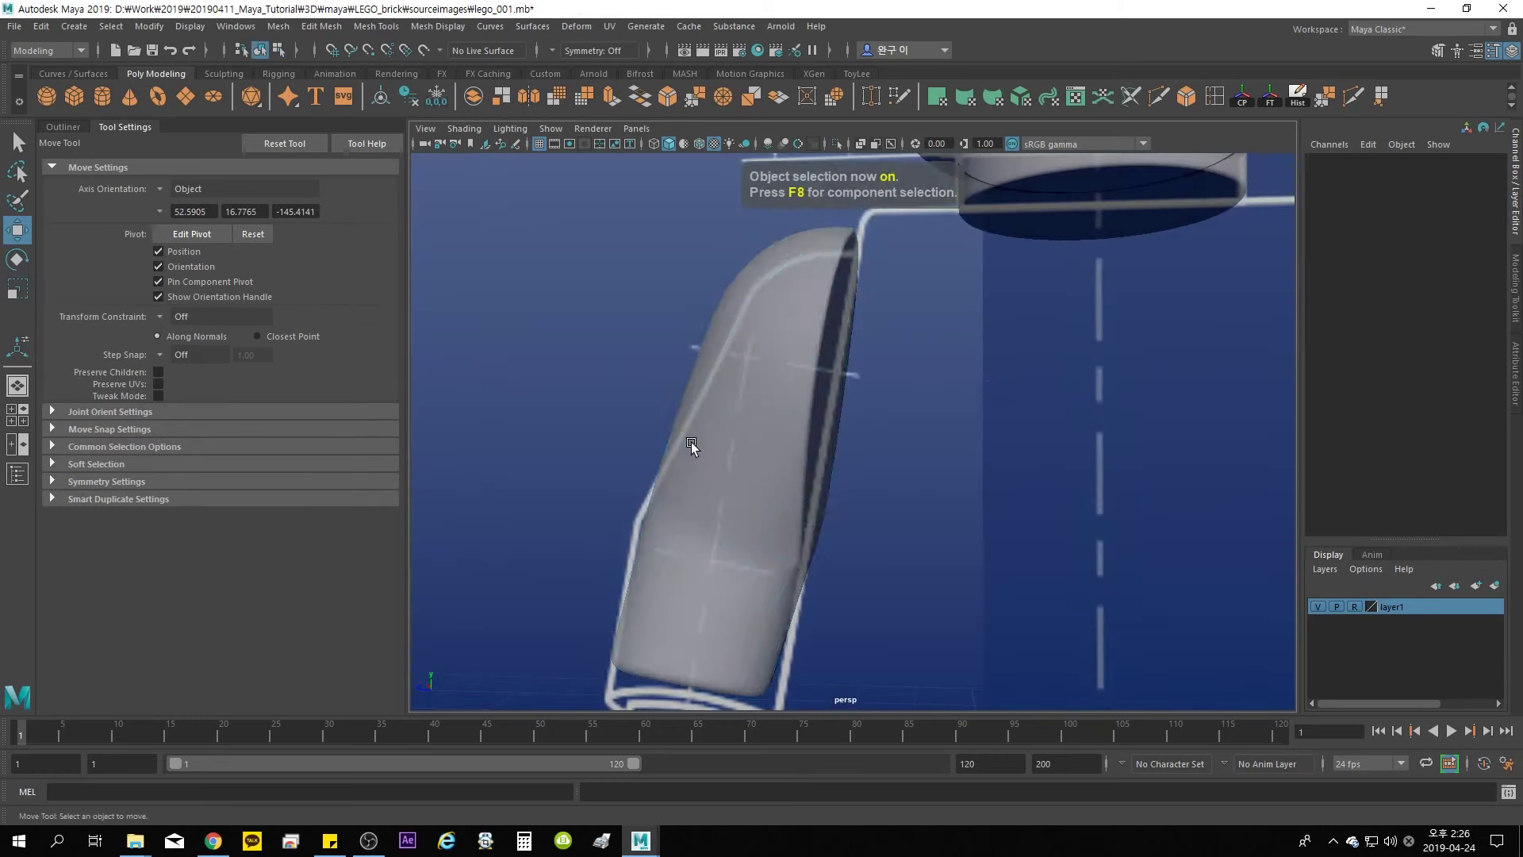
left_click_drag(690, 441, 818, 395, "alt")
left_click(780, 451)
key("1")
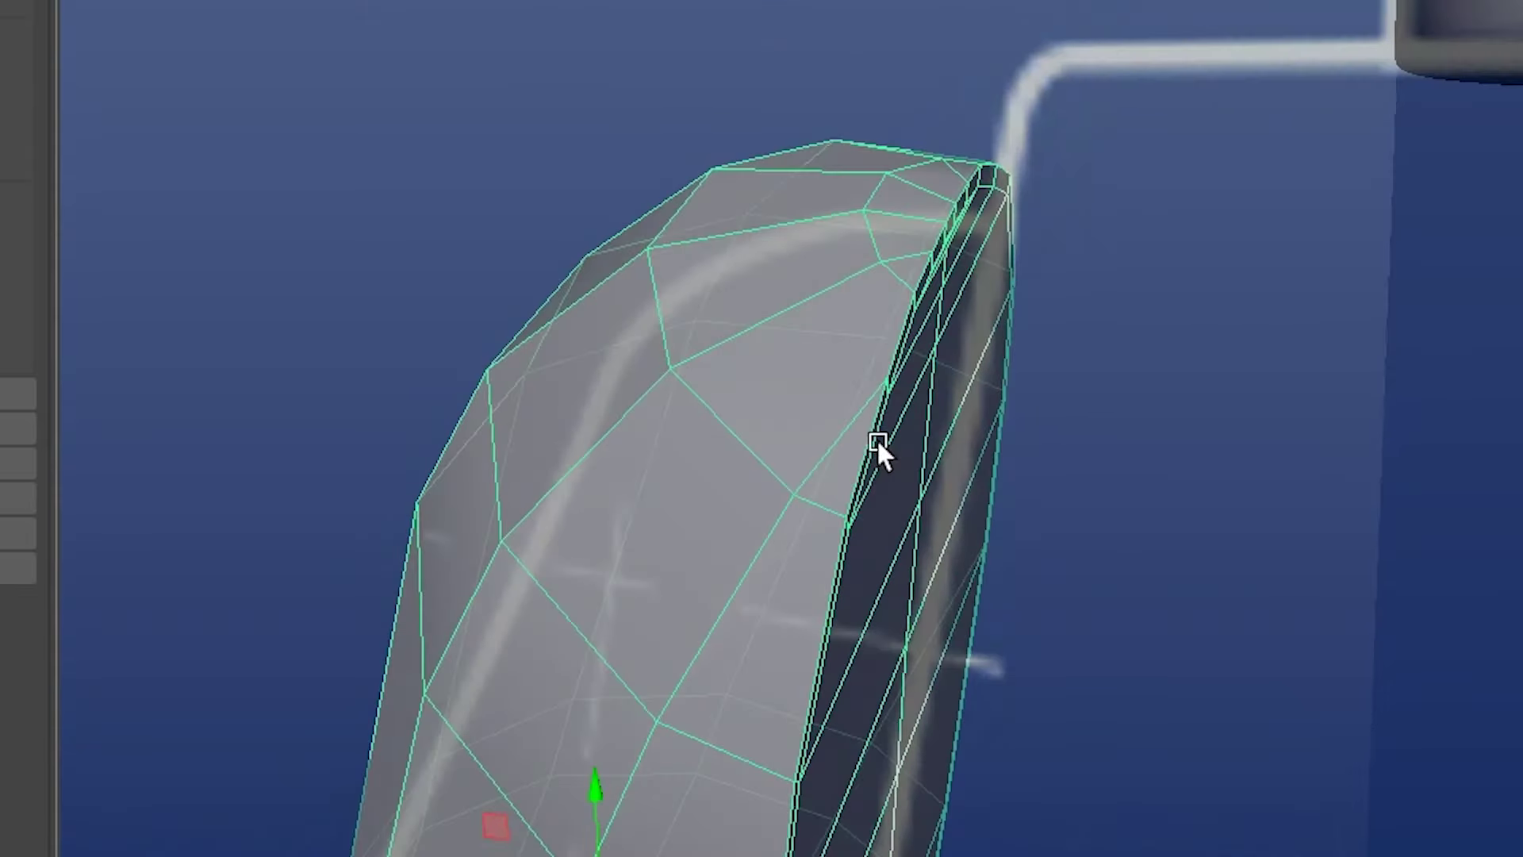
left_click_drag(877, 438, 874, 500, "alt")
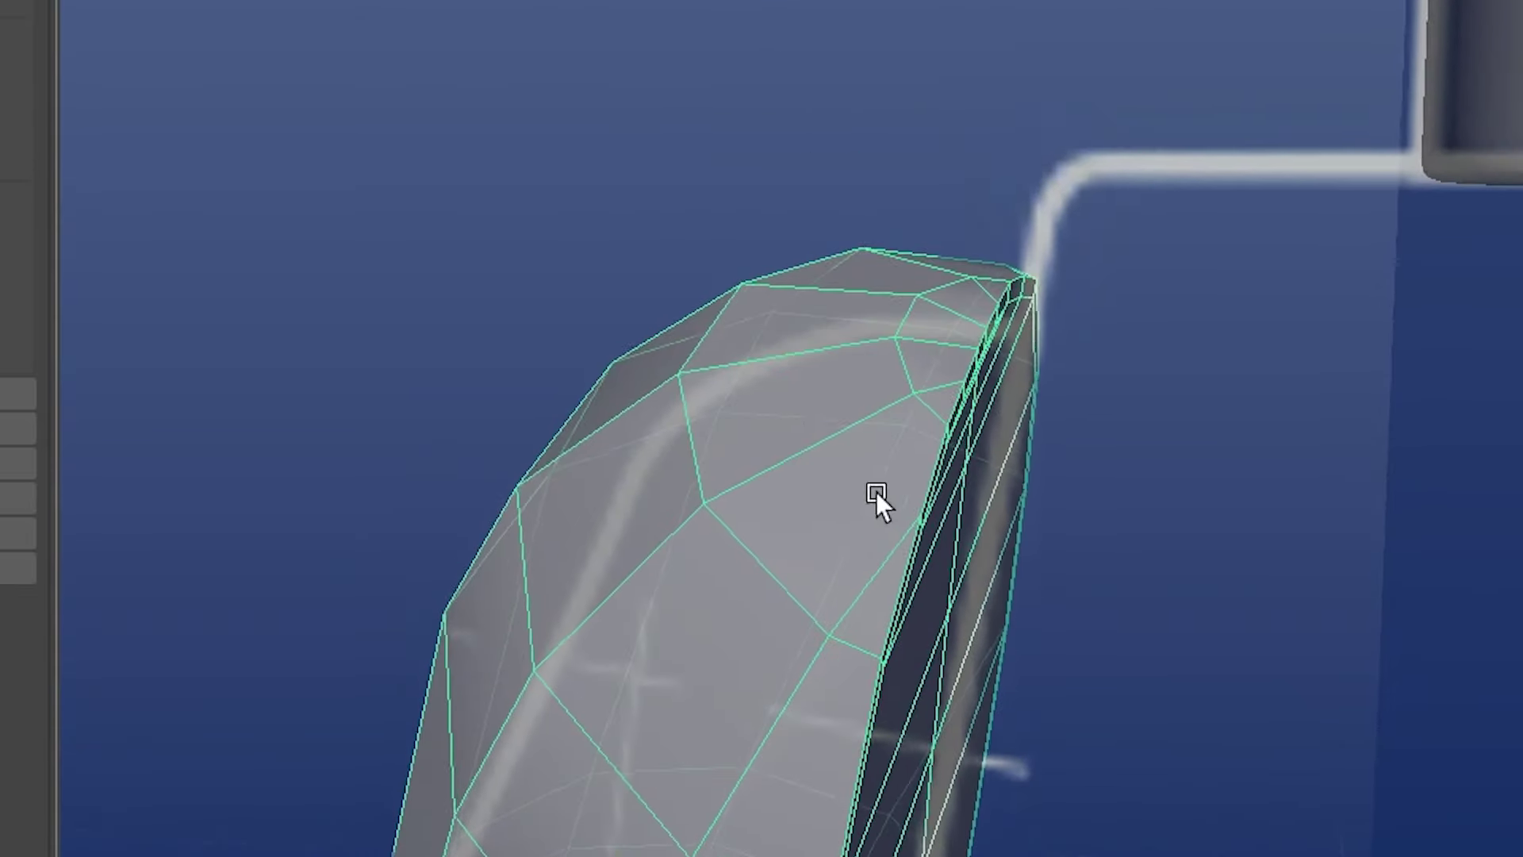
left_click_drag(1095, 397, 860, 449, "alt")
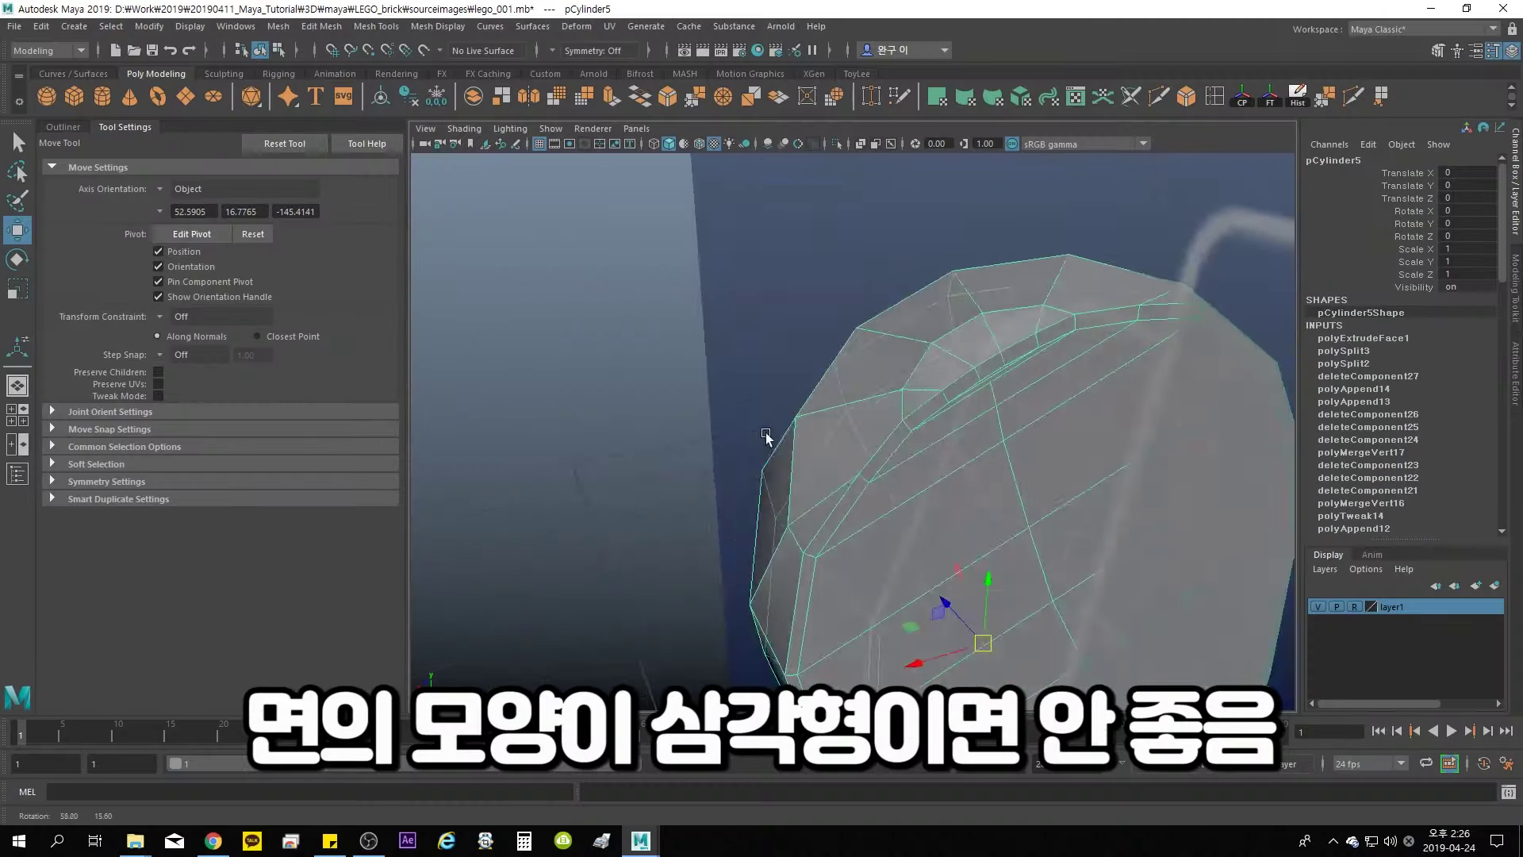
Switch to edge mode and delete the short edges that form small triangles beside the border near the top of the arm
left_click_drag(766, 435, 911, 429, "alt")
right_click_drag(911, 393, 911, 355)
left_click(904, 442)
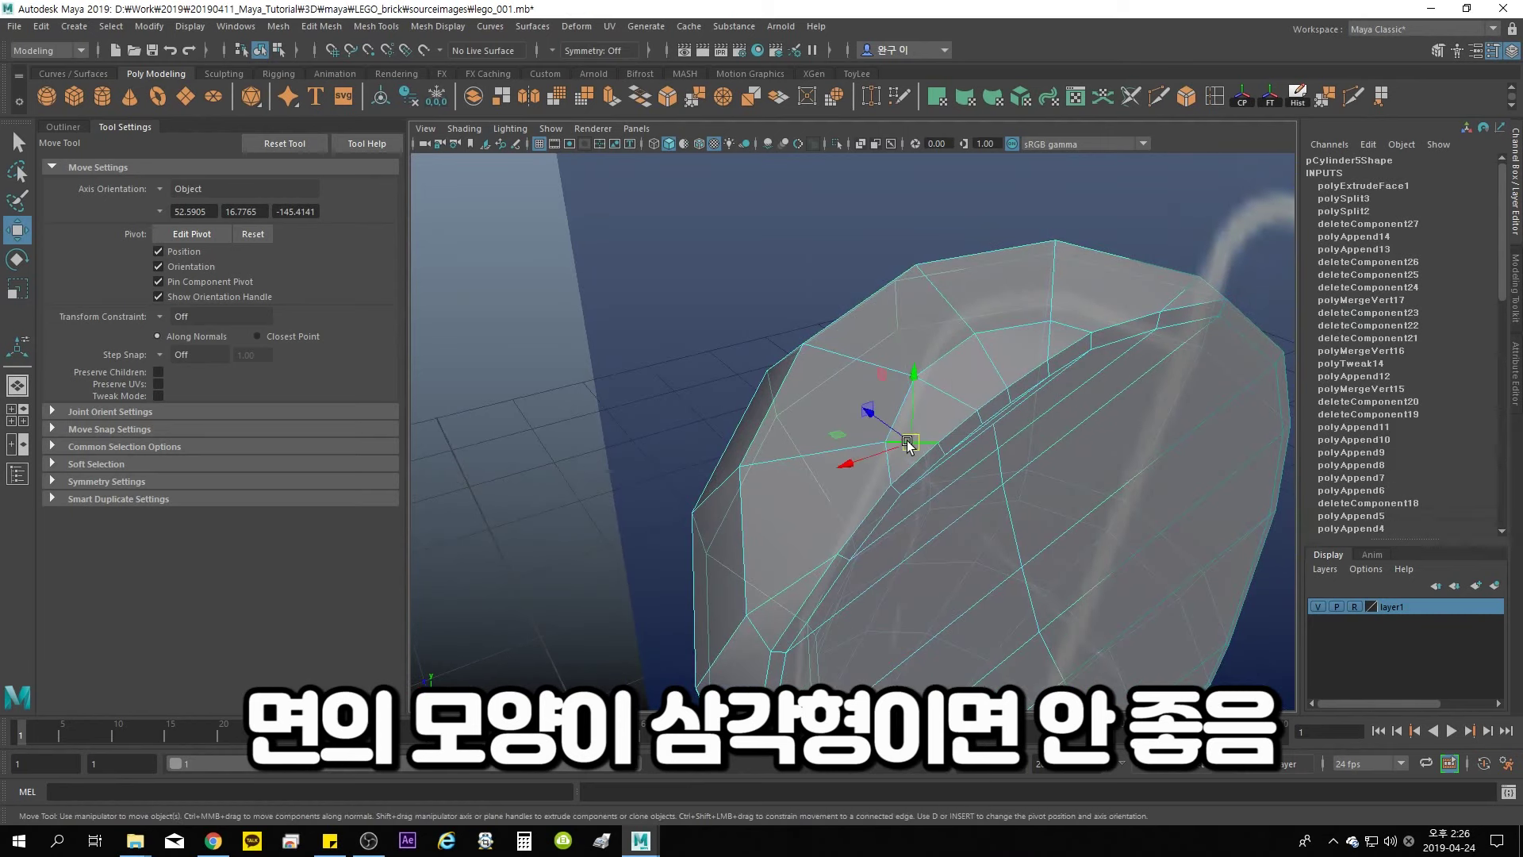
left_click(1048, 339)
key("Delete")
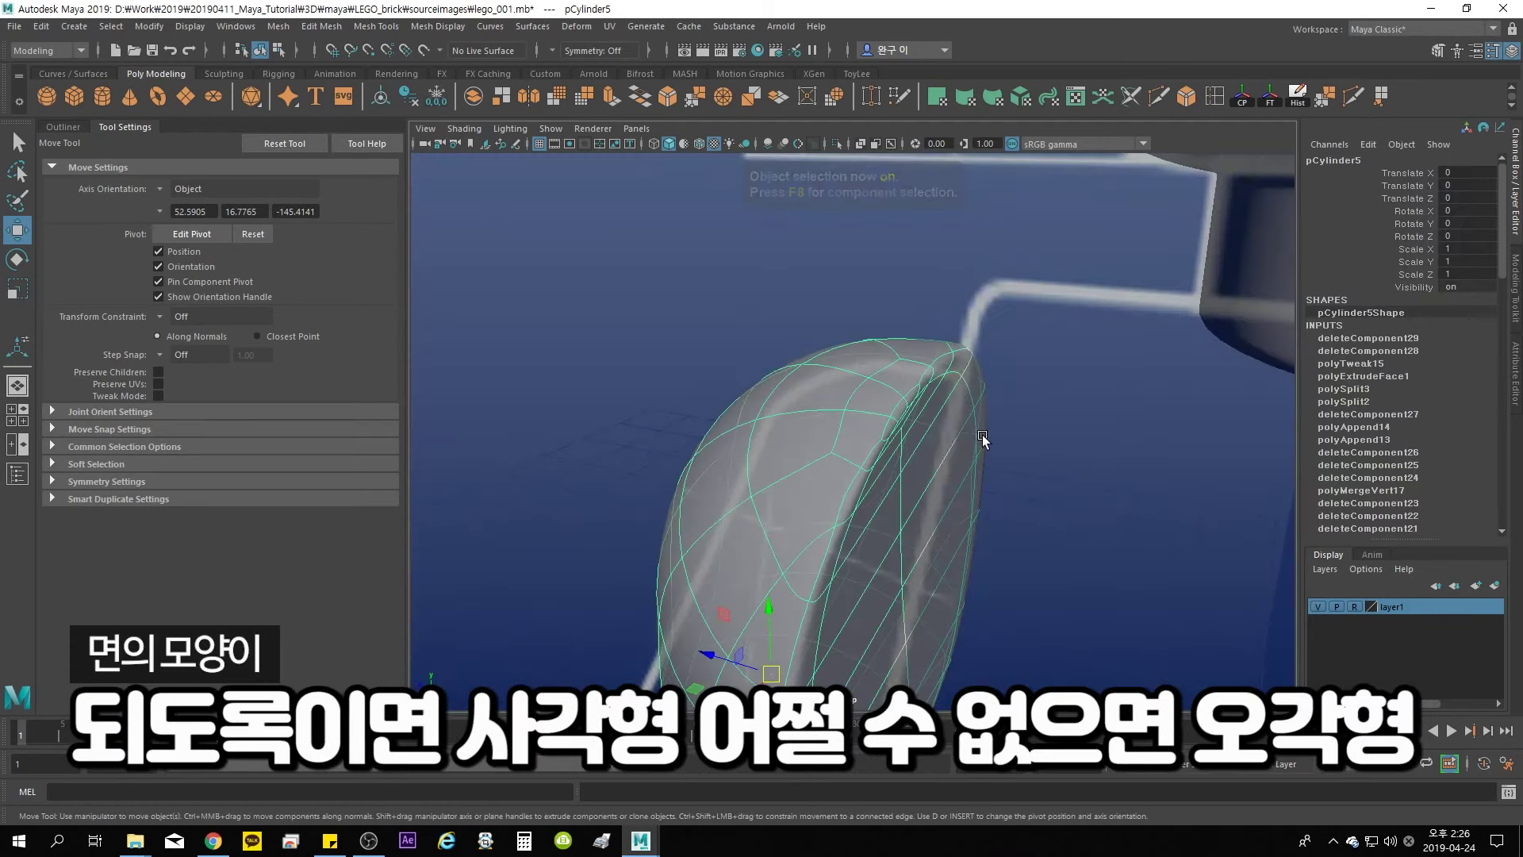
Start a Multi-Cut on the arm's flat side at the narrow border just above the elbow
left_click_drag(872, 492, 896, 402, "alt")
scroll(896, 402, "up", 5)
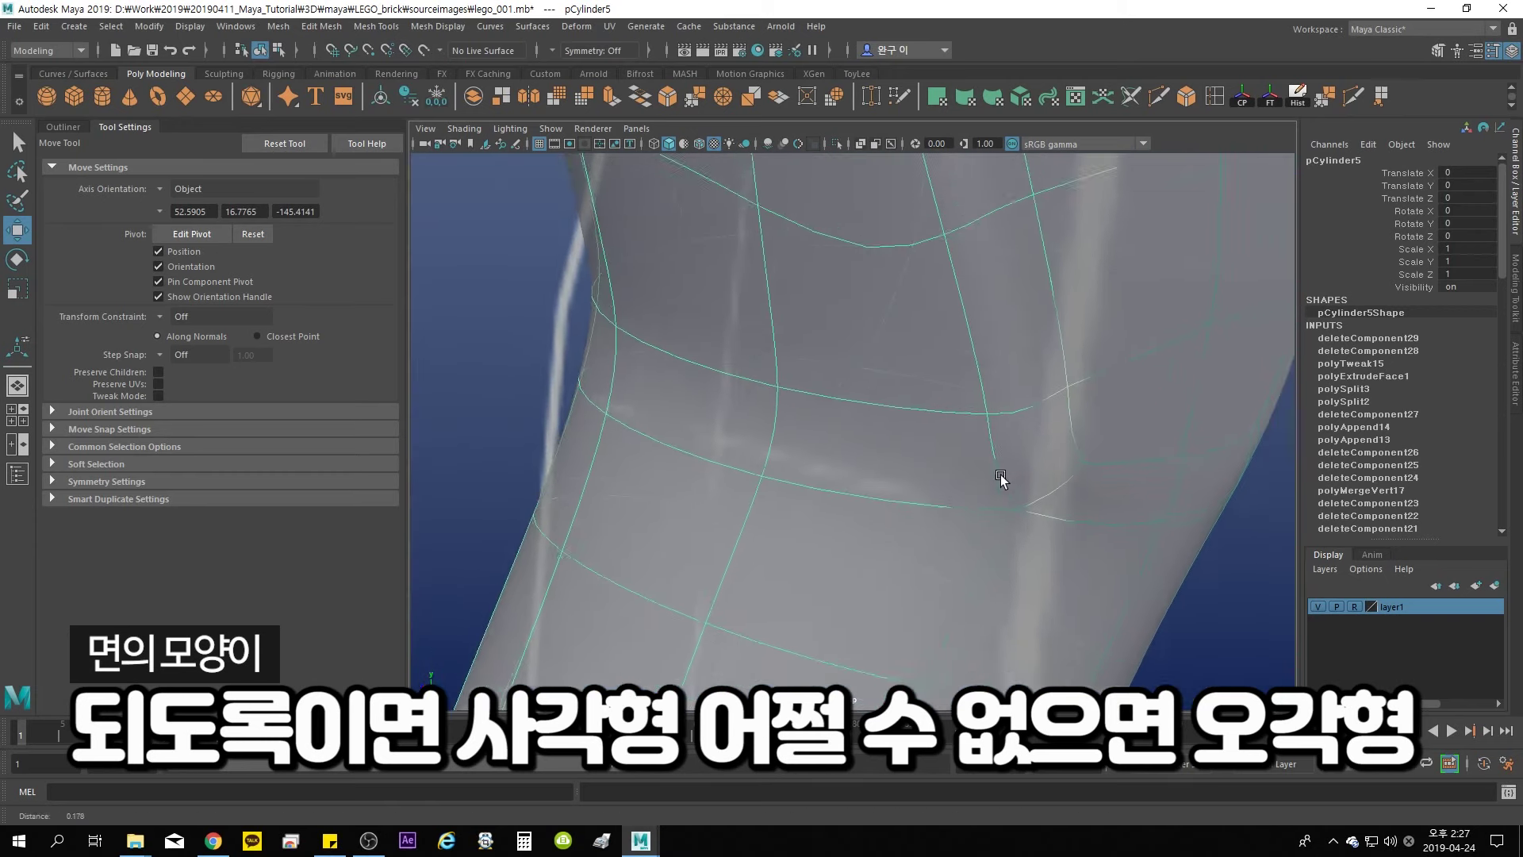
scroll(944, 486, "down", 3)
left_click_drag(969, 492, 831, 422, "alt")
left_click(1354, 97)
left_click(826, 431)
middle_click_drag(1134, 274, 1063, 343, "alt")
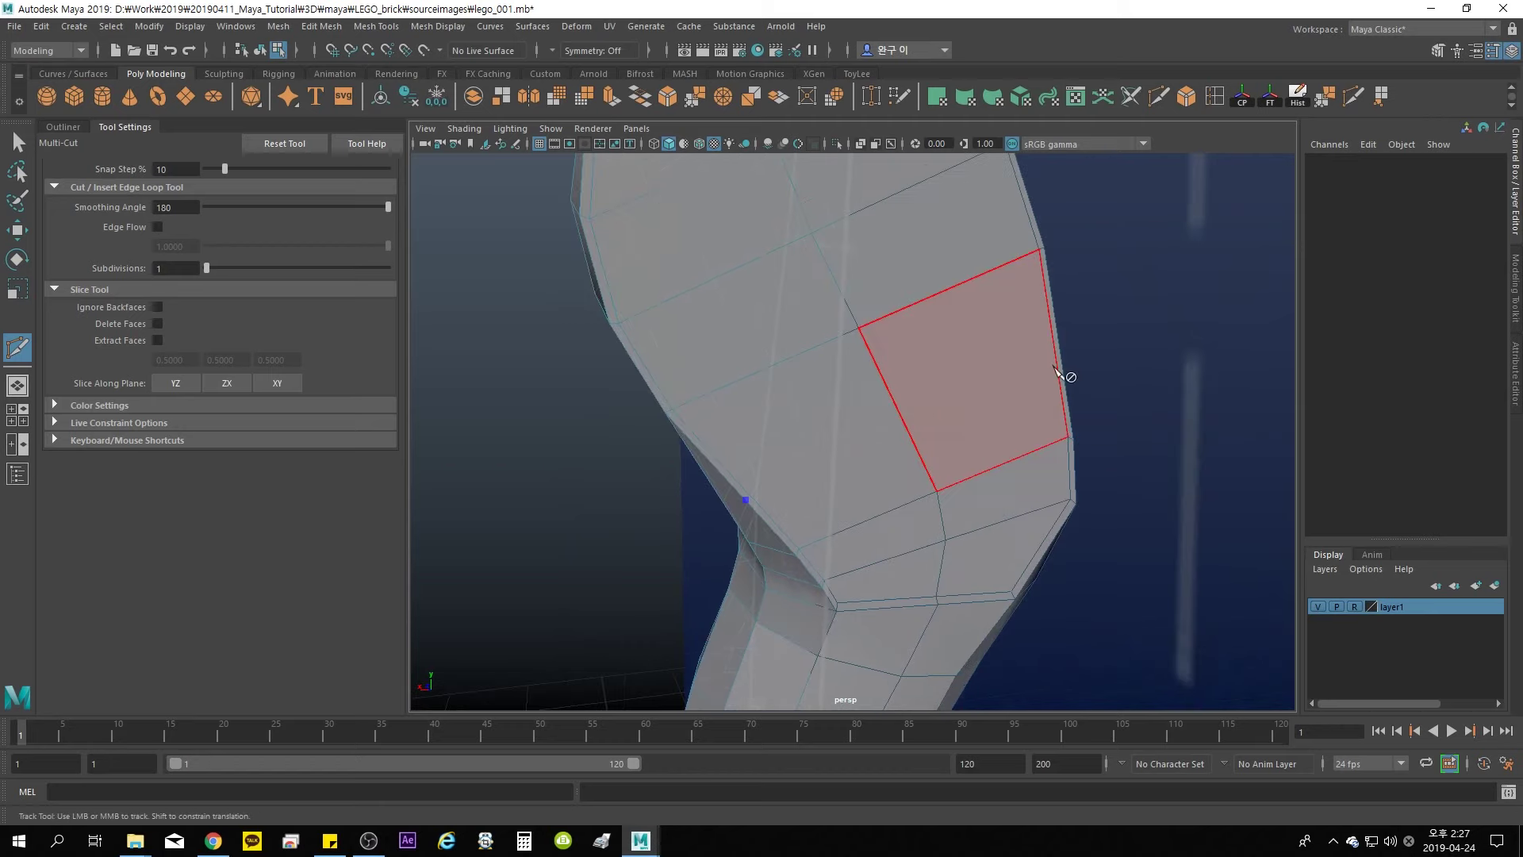
Multi-Cut a short edge from the flat side's middle line to the border above the elbow, and return to object mode
key("3")
left_click_drag(1074, 422, 737, 484, "alt")
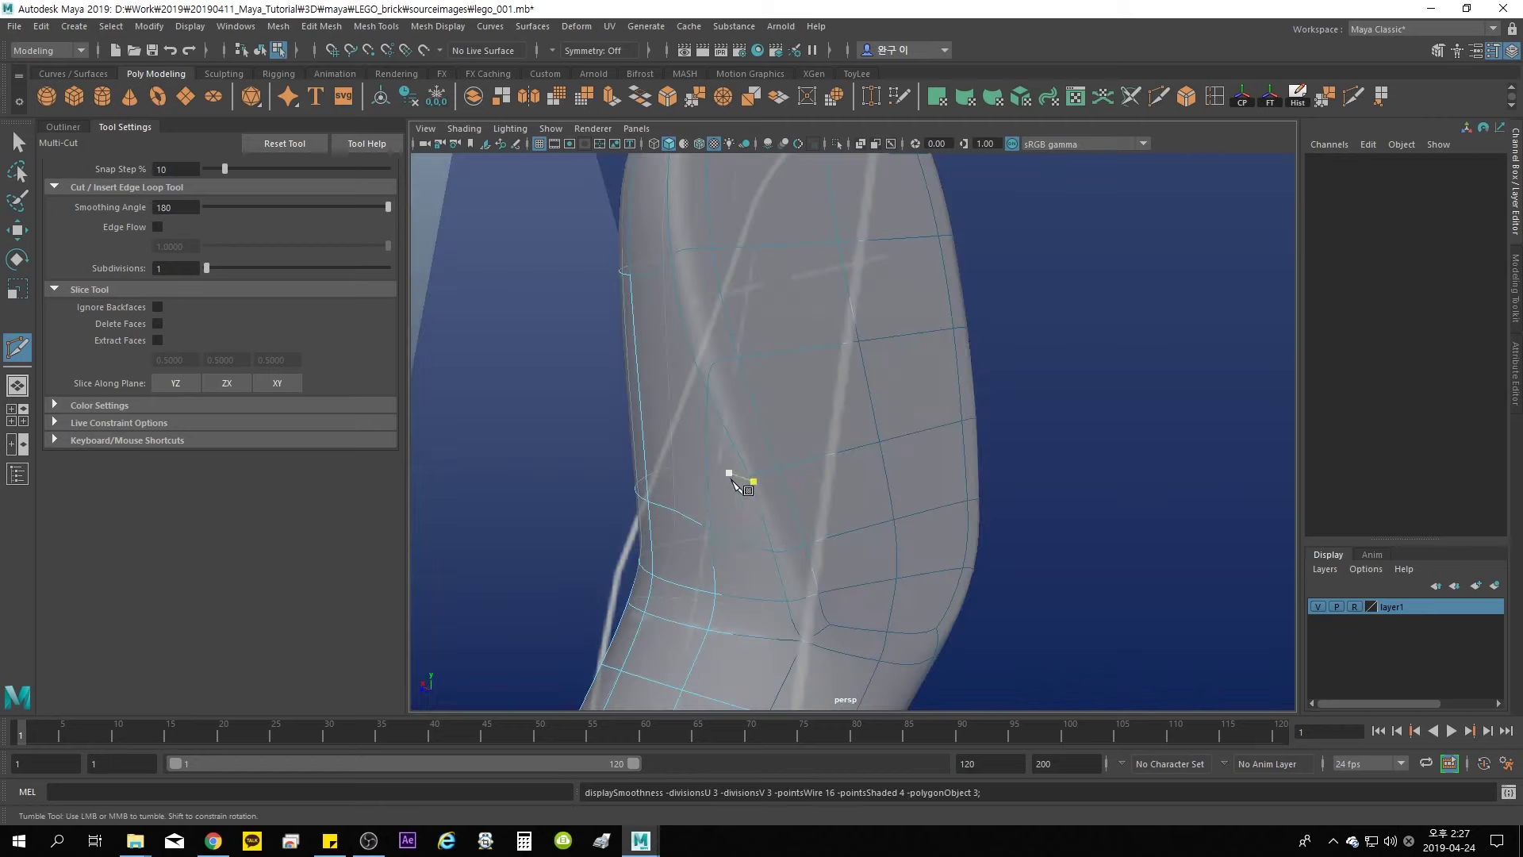
left_click_drag(936, 507, 1063, 533, "alt")
key("1")
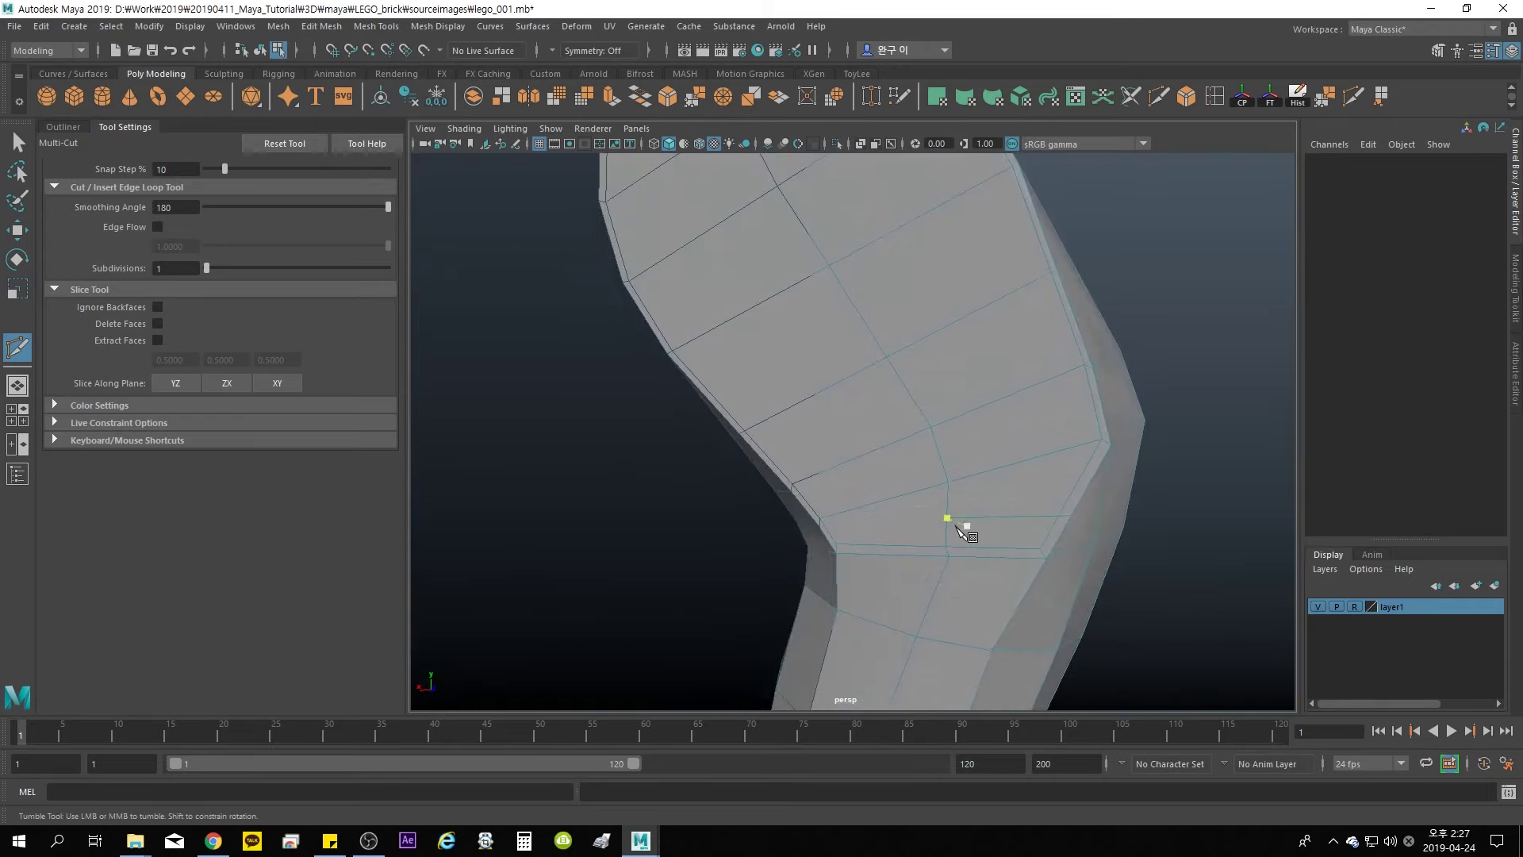
key("3")
key("w")
key("F8")
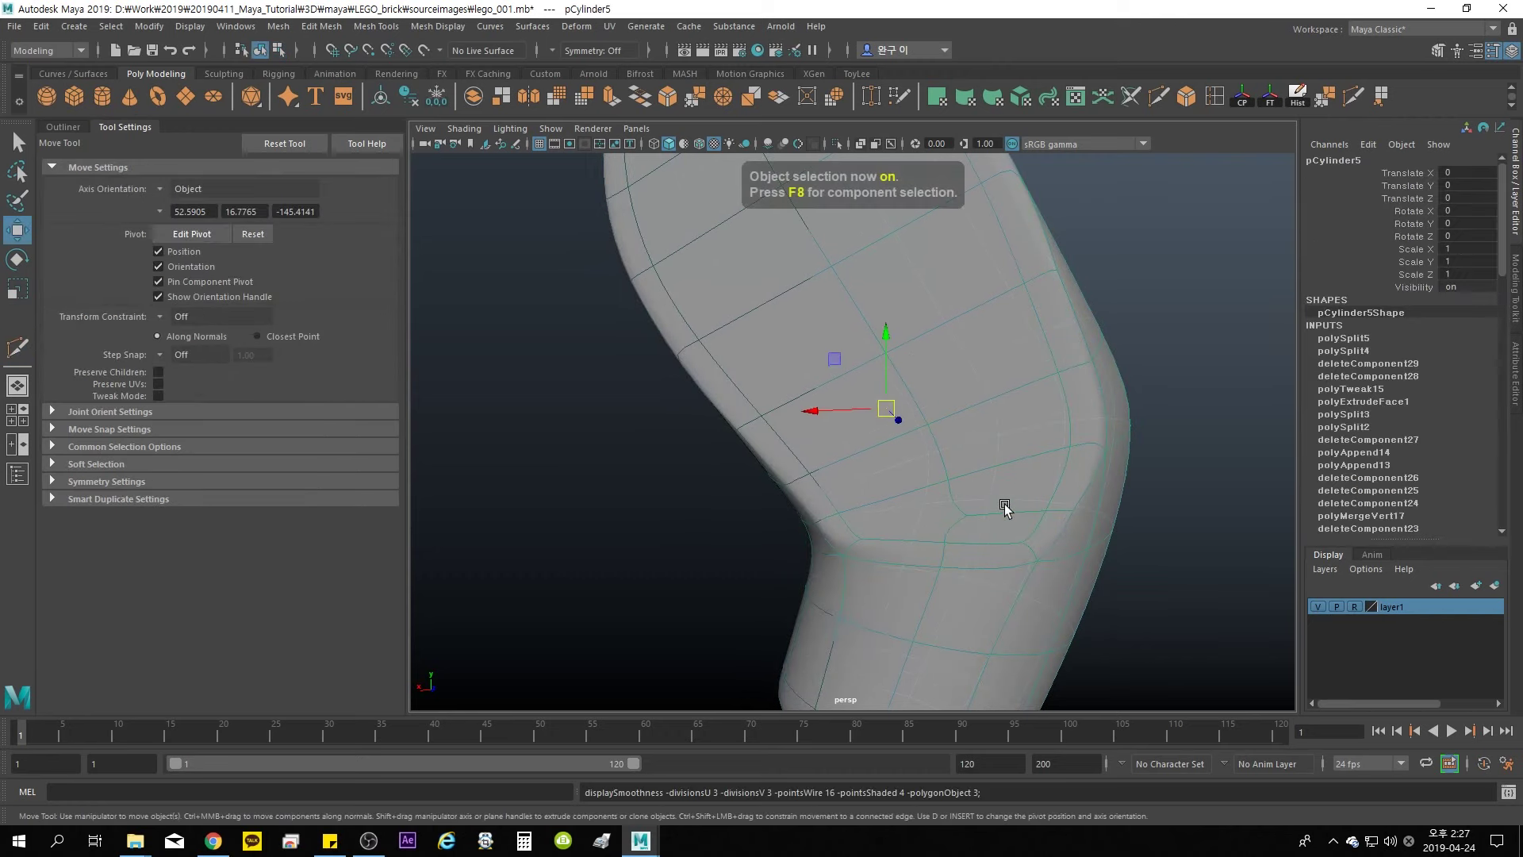
Examine the finished arm from several angles against the blueprint, from the shoulder down to the hand outline
left_click_drag(1005, 509, 775, 411, "alt")
scroll(775, 411, "down", 5)
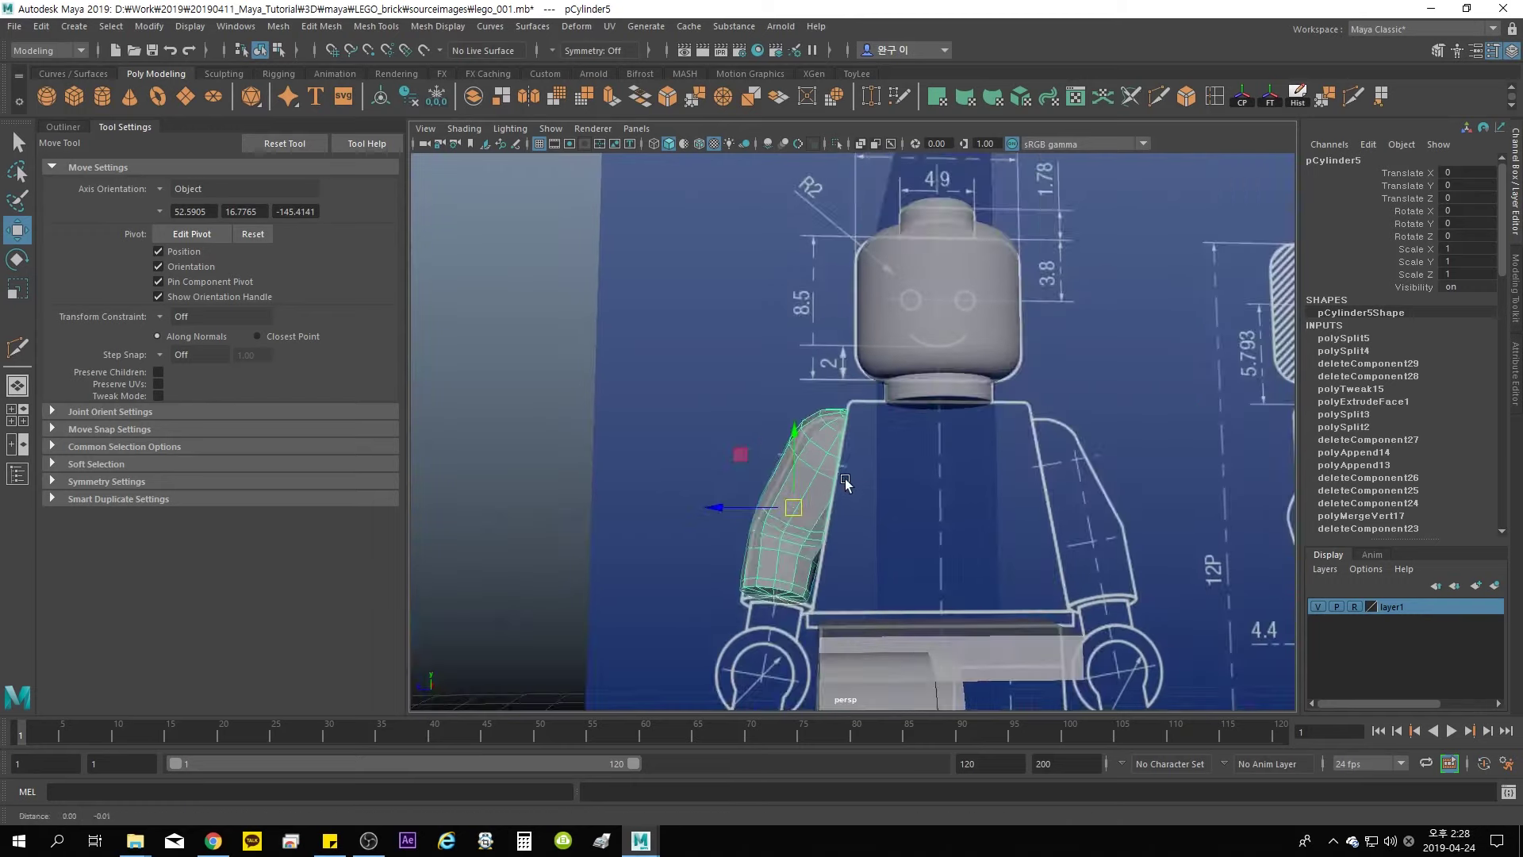
middle_click_drag(846, 483, 849, 439, "alt")
mouse_move(701, 469)
left_mouse_down("alt")
mouse_move(871, 500)
mouse_move(820, 476)
mouse_move(811, 431)
mouse_move(707, 452)
mouse_move(721, 452)
left_mouse_up("alt")
scroll(873, 436, "up", 5)
middle_click_drag(884, 433, 936, 498, "alt")
mouse_move(936, 498)
left_mouse_down("alt")
mouse_move(958, 471)
mouse_move(948, 421)
left_mouse_up("alt")
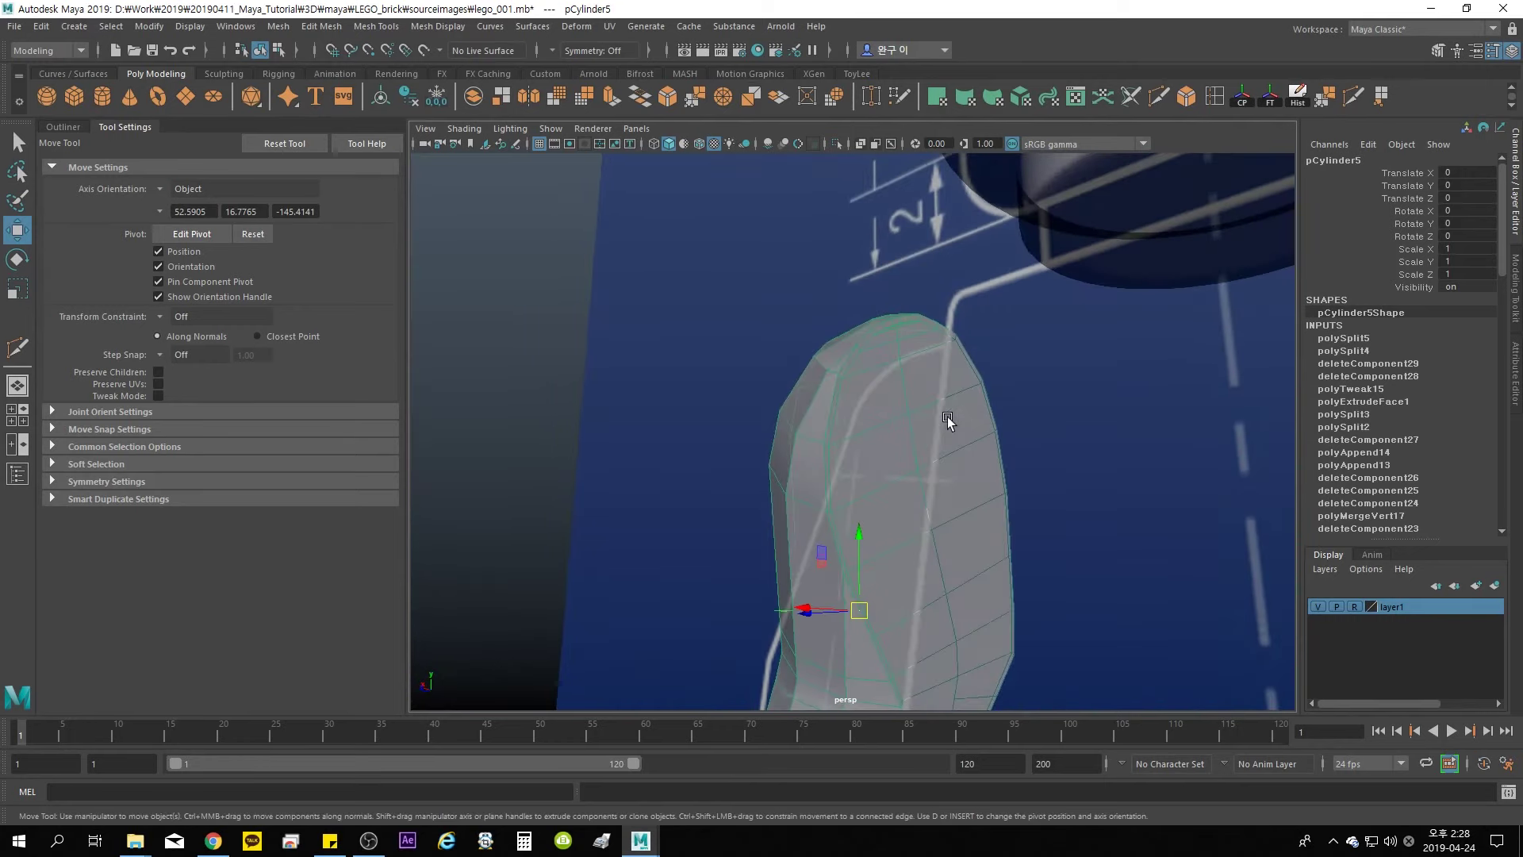
middle_click_drag(948, 421, 1000, 484, "alt")
left_click_drag(999, 485, 1038, 425, "alt")
right_click_drag(1038, 424, 980, 429, "alt")
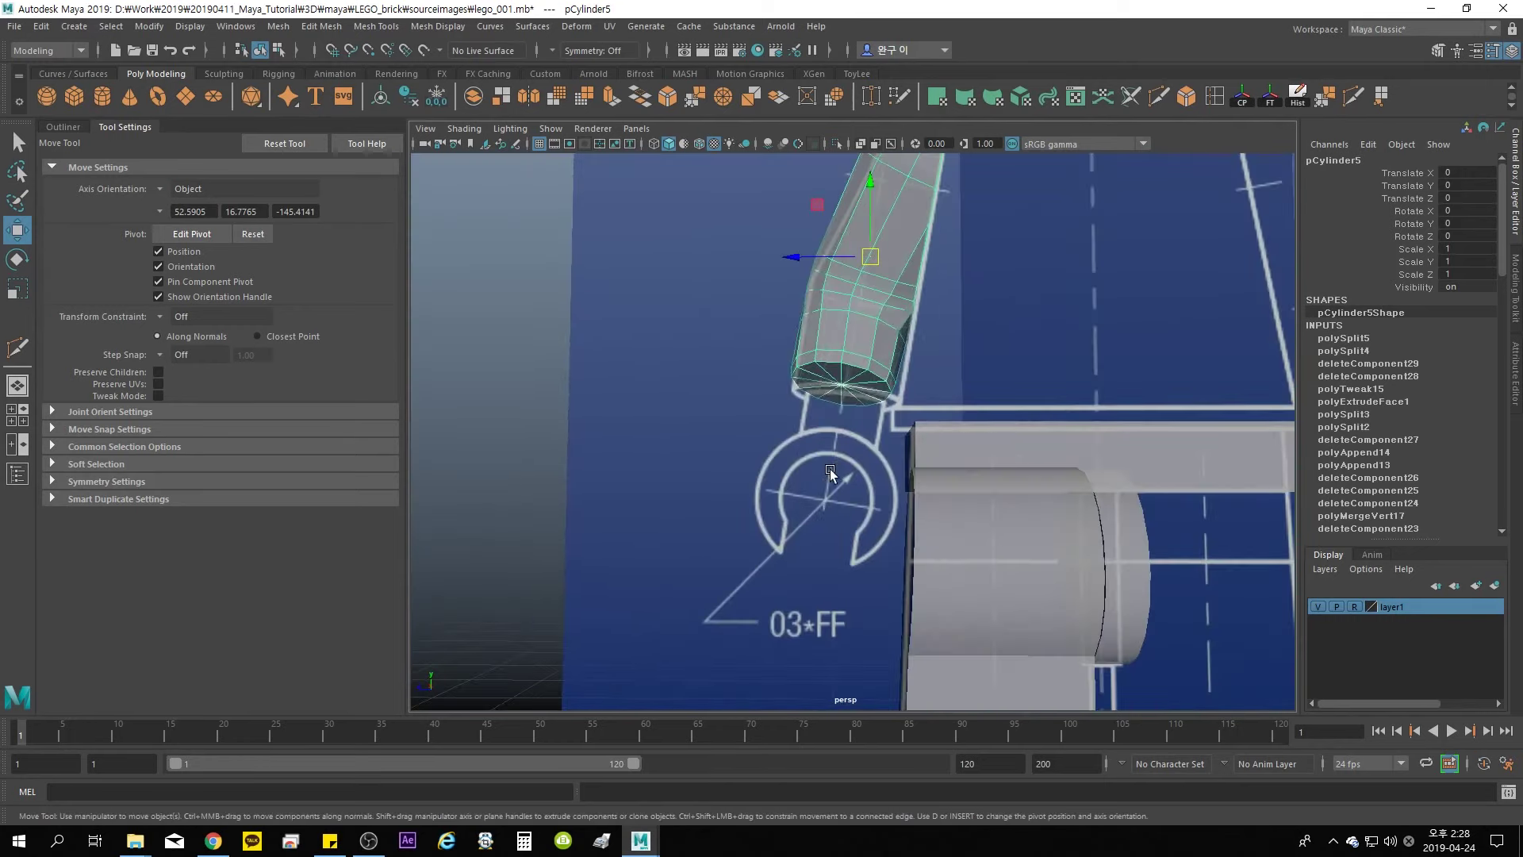
Create a polygon cylinder, set its Rotate Z to 90 and move it over the hand outline beneath the arm
middle_click_drag(895, 444, 910, 387, "alt")
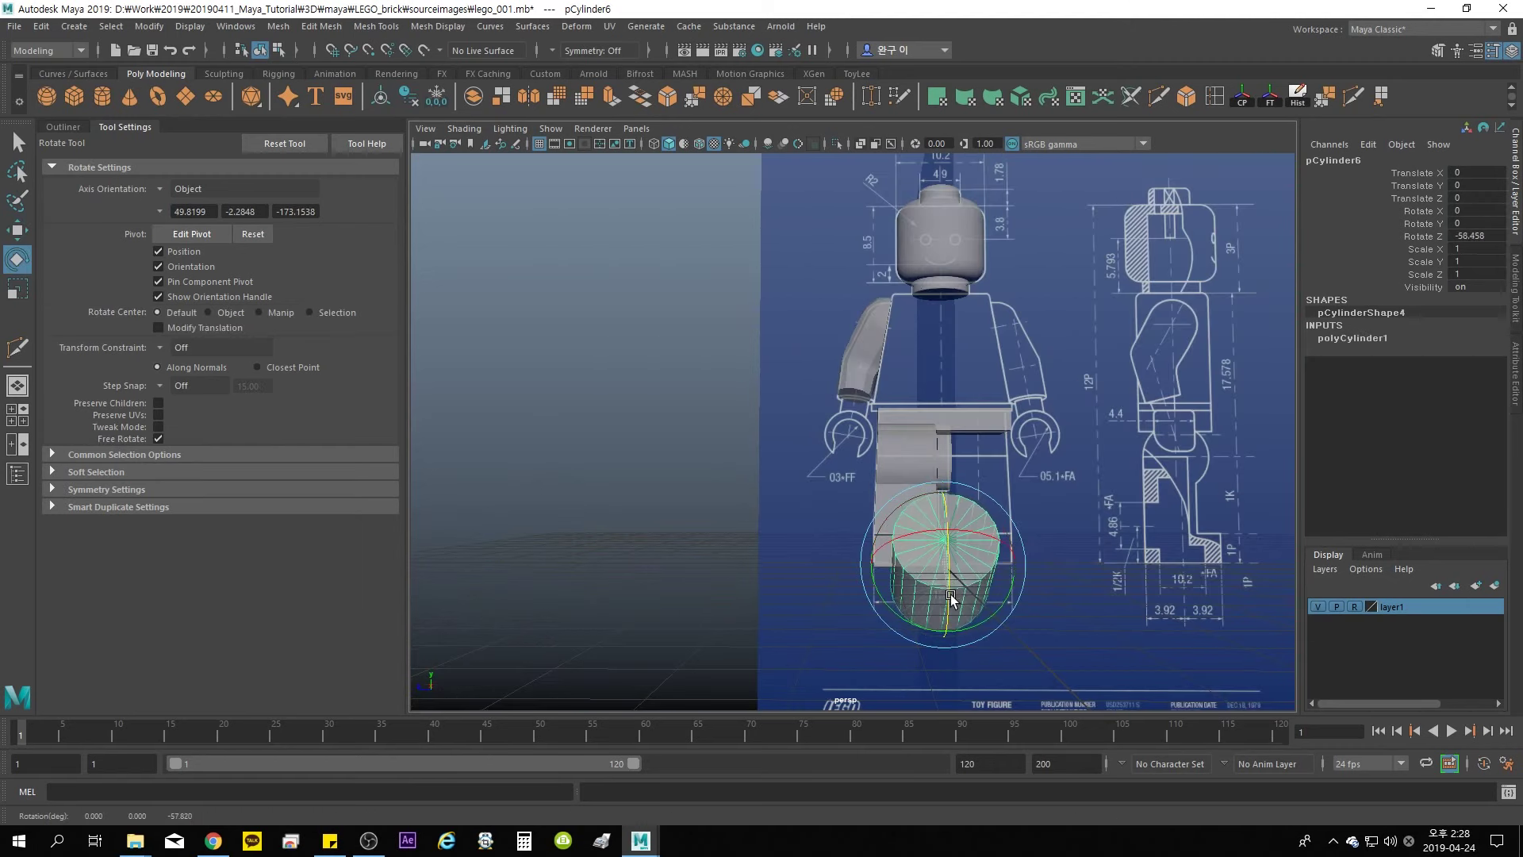
left_click(1481, 236)
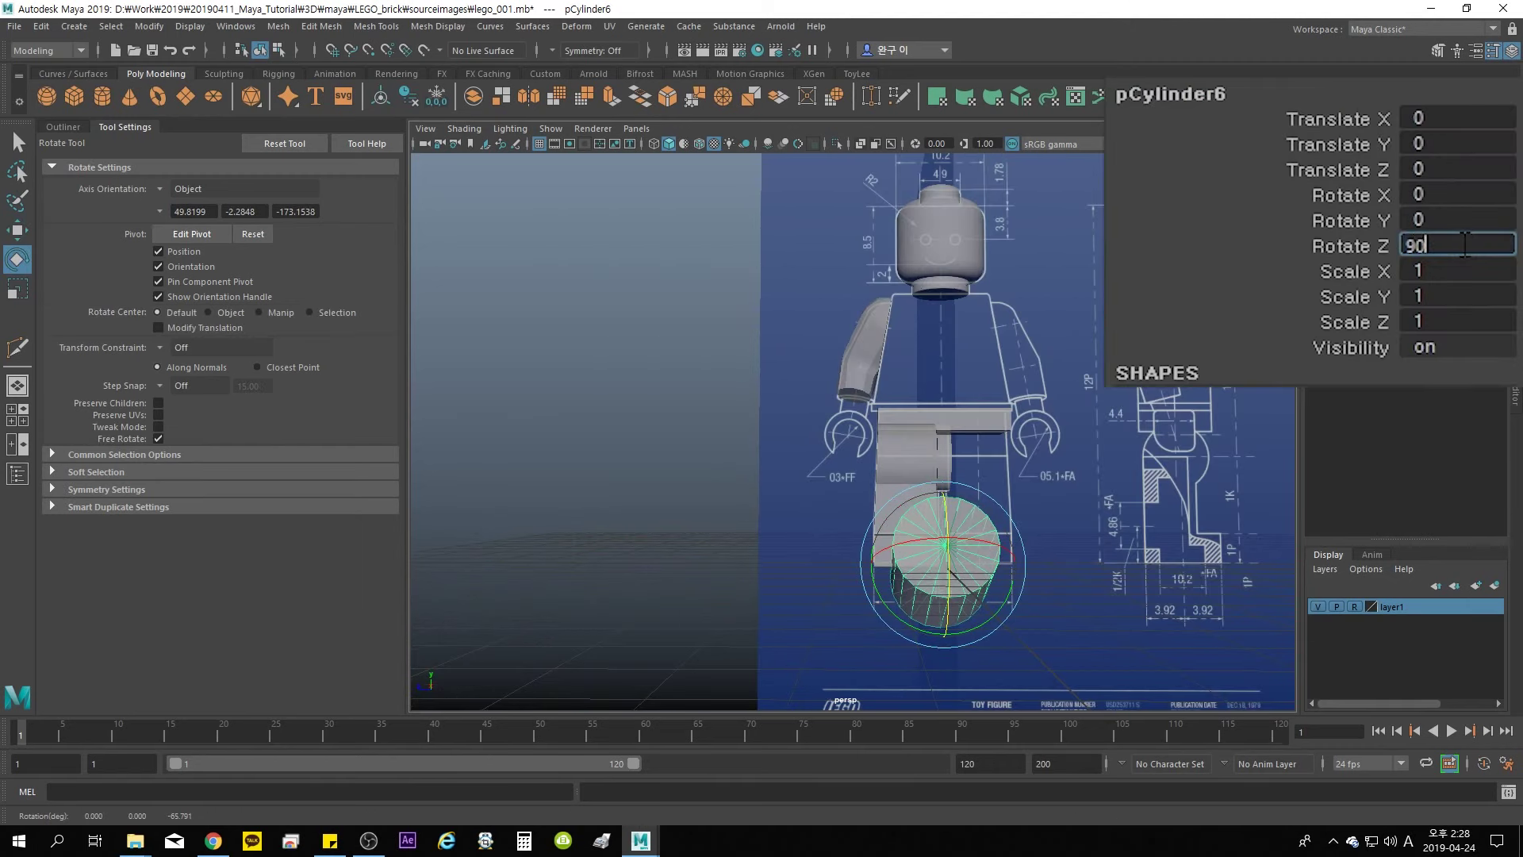
key("w")
left_click_drag(944, 565, 843, 442)
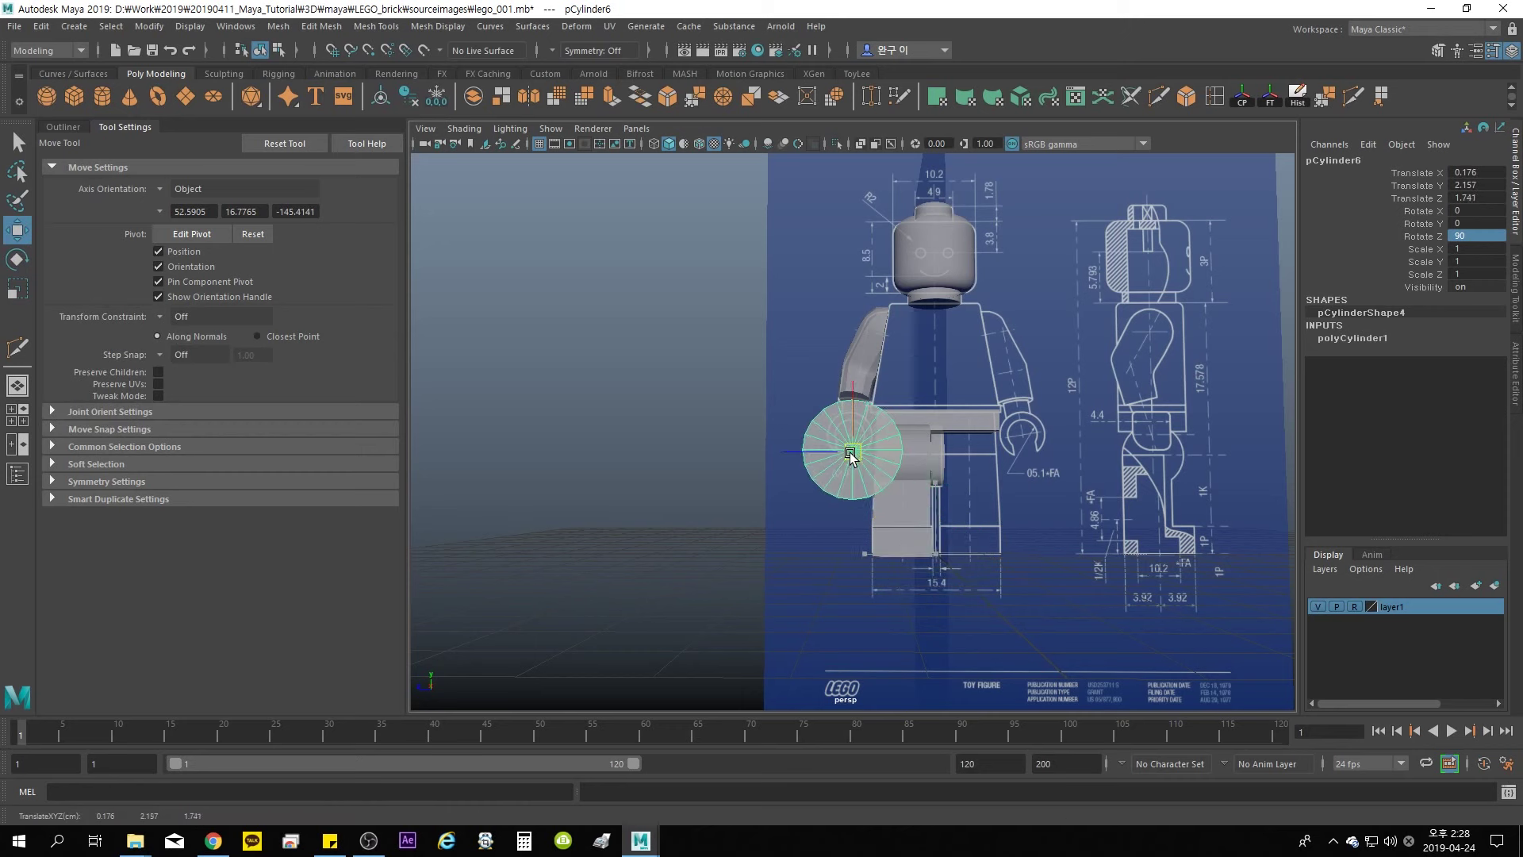
In the side view, scale the cylinder uniformly down to about 0.57 near the hand's ring outline
key("space")
key("space")
right_click_drag(900, 621, 1007, 622, "alt")
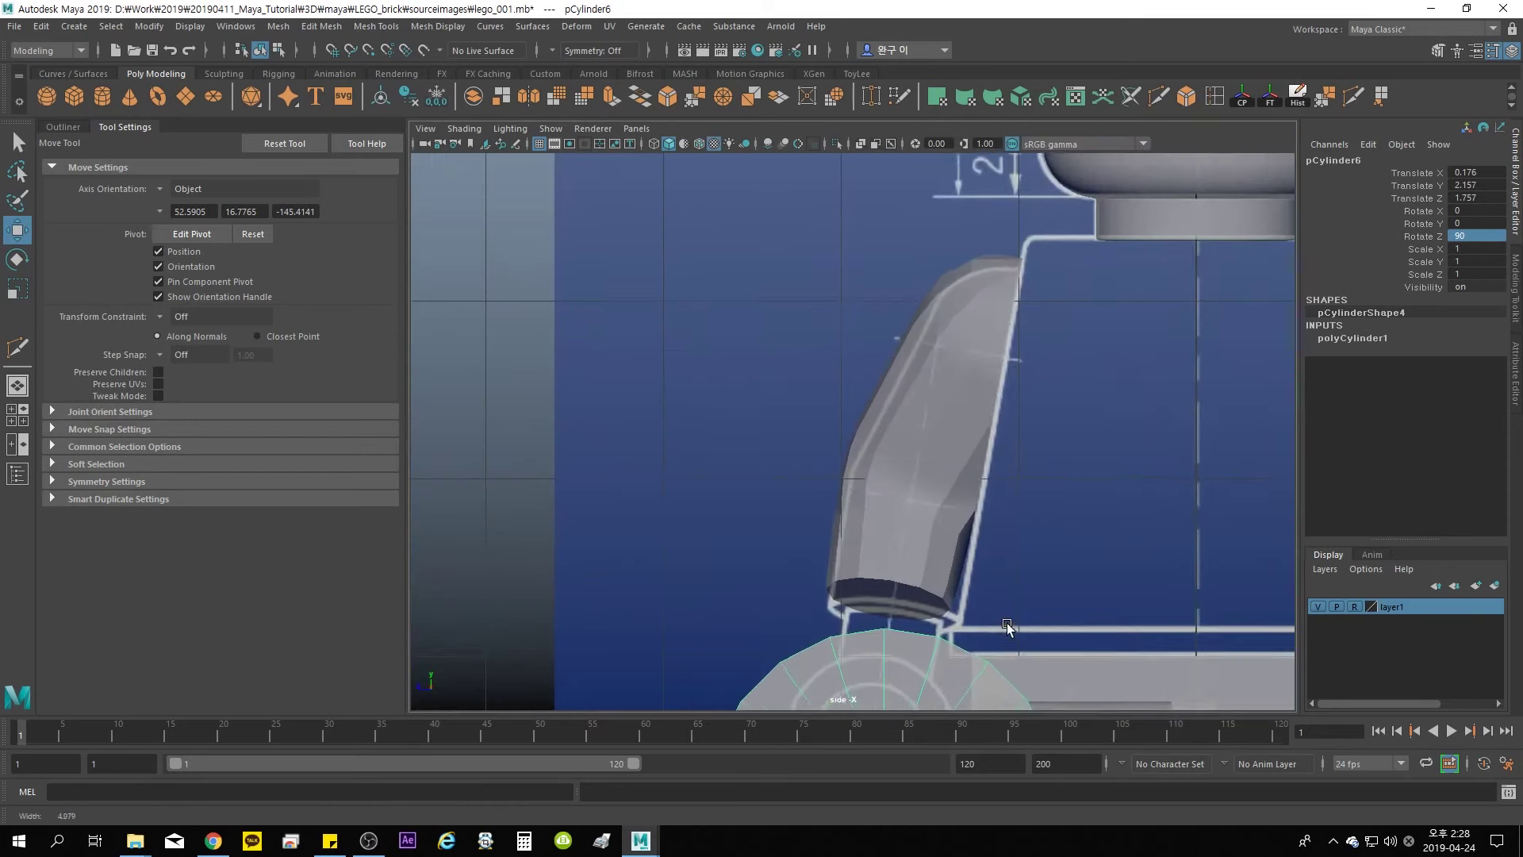
middle_click_drag(1006, 622, 1022, 317, "alt")
right_click_drag(761, 428, 960, 536, "alt")
key("r")
left_click_drag(931, 531, 731, 578)
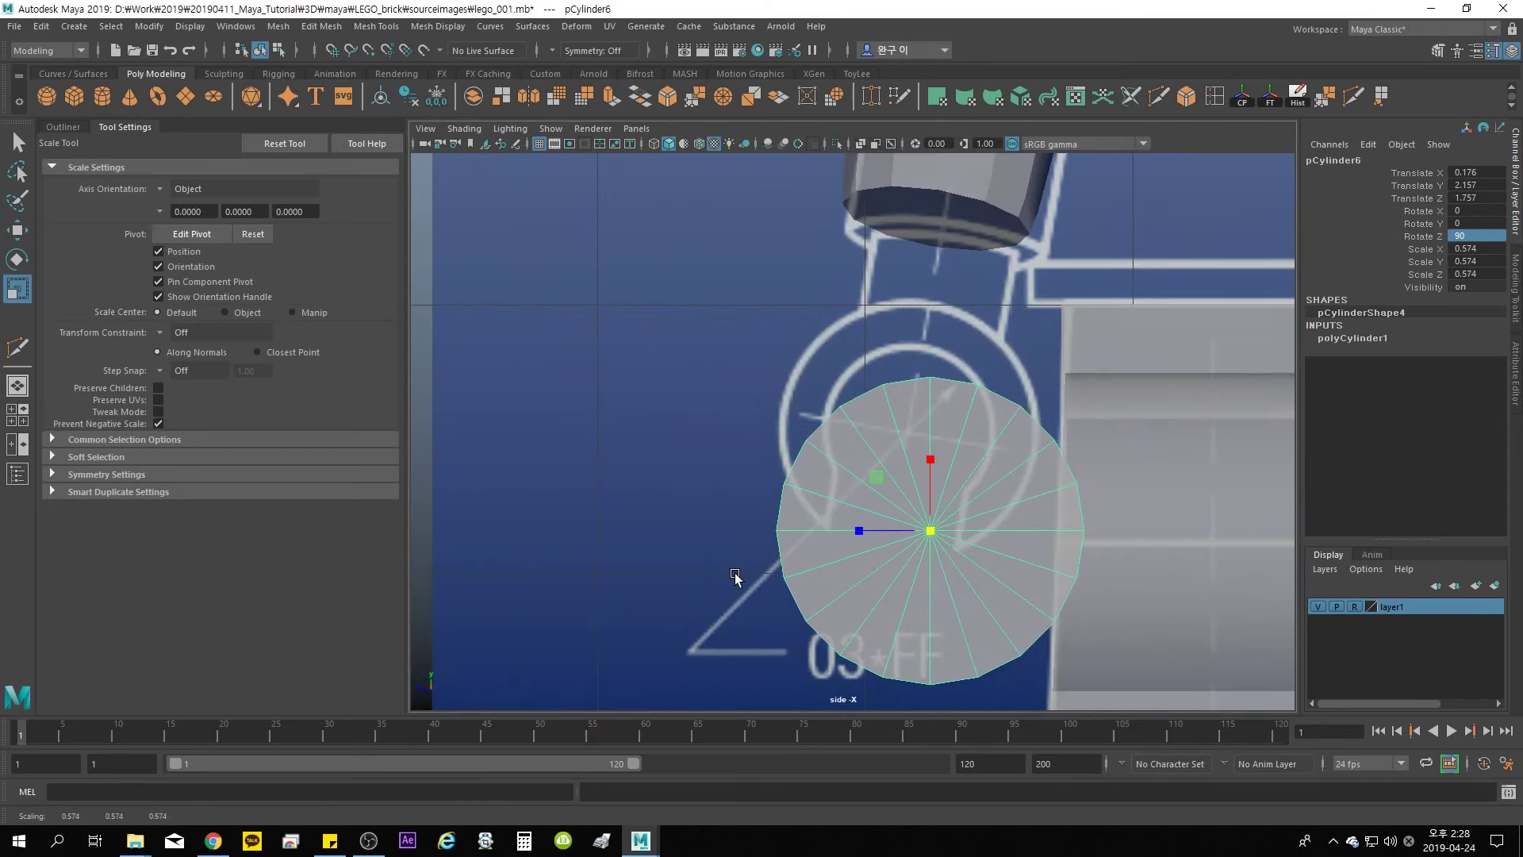
Centre the cylinder on the blueprint's hand ring, scale it to 0.48 to fit the outer circle, and rotate it slightly
key("w")
left_click_drag(931, 531, 913, 427)
key("r")
key("w")
key("r")
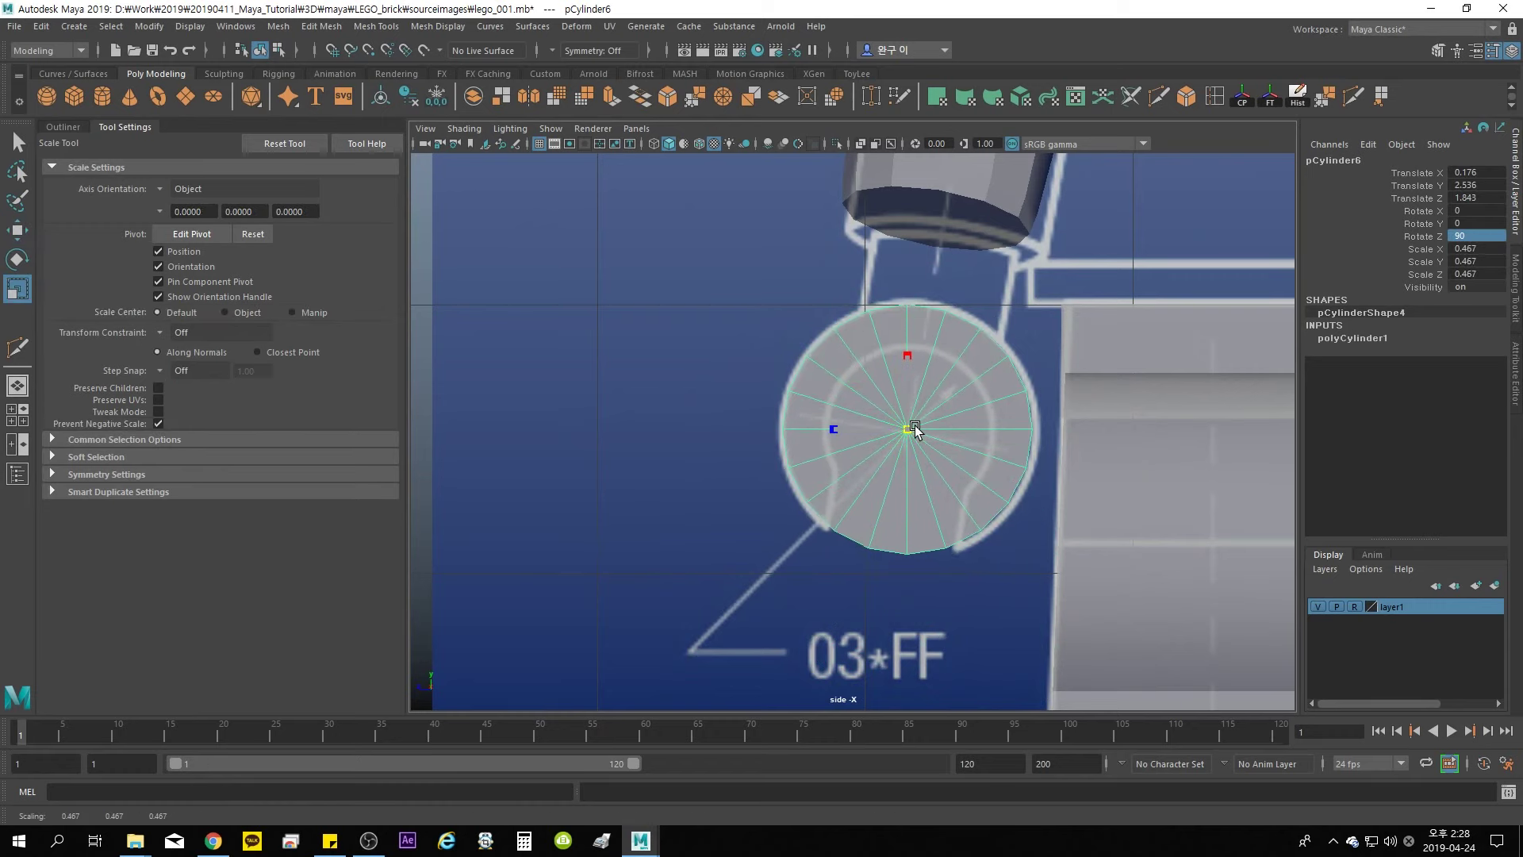
key("w")
key("r")
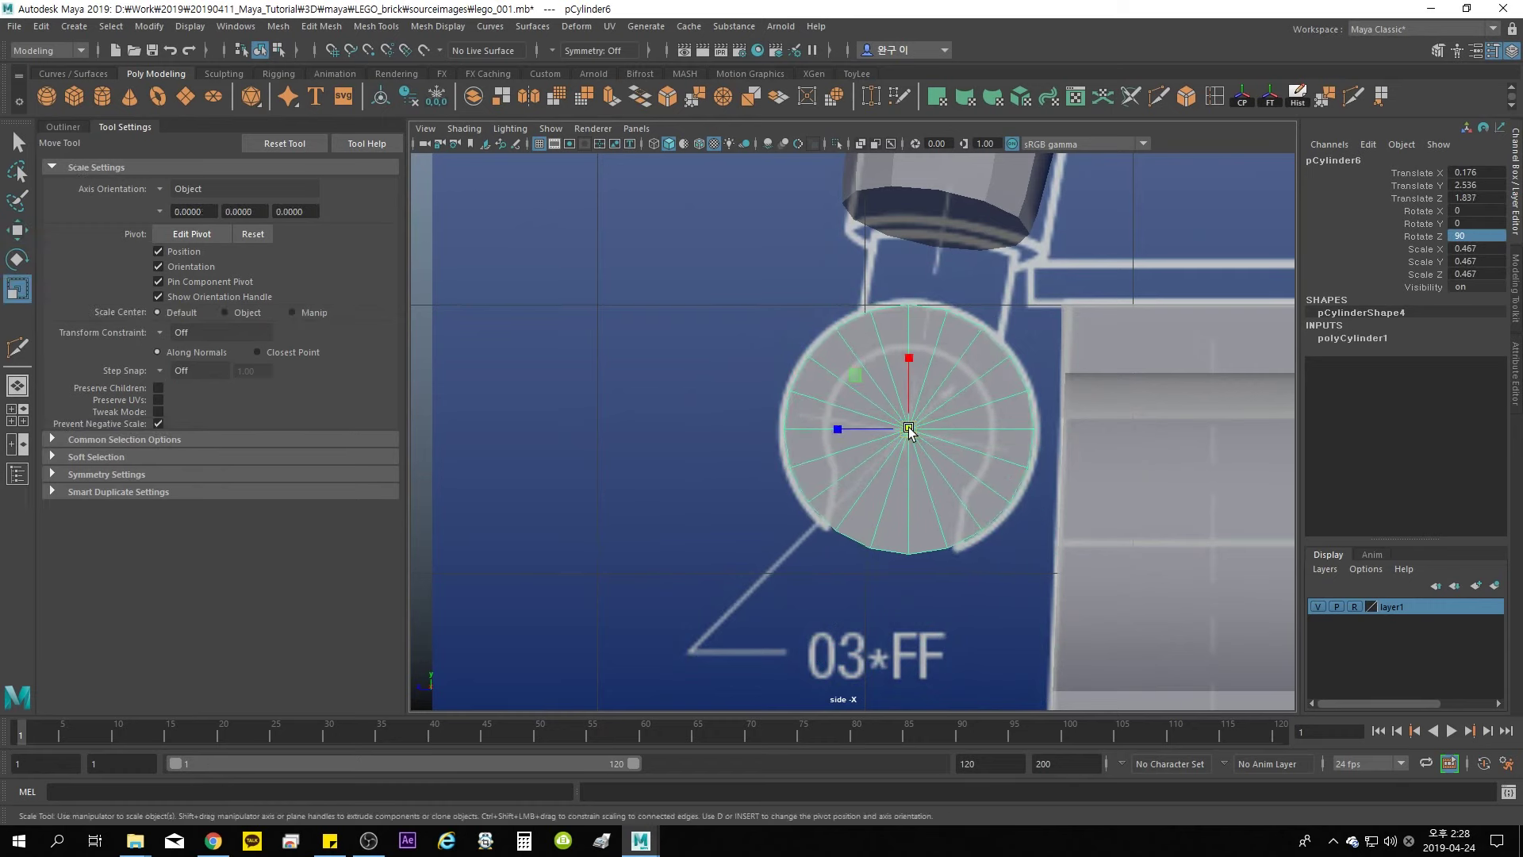
left_click_drag(909, 430, 918, 429)
key("e")
left_click_drag(975, 402, 983, 399)
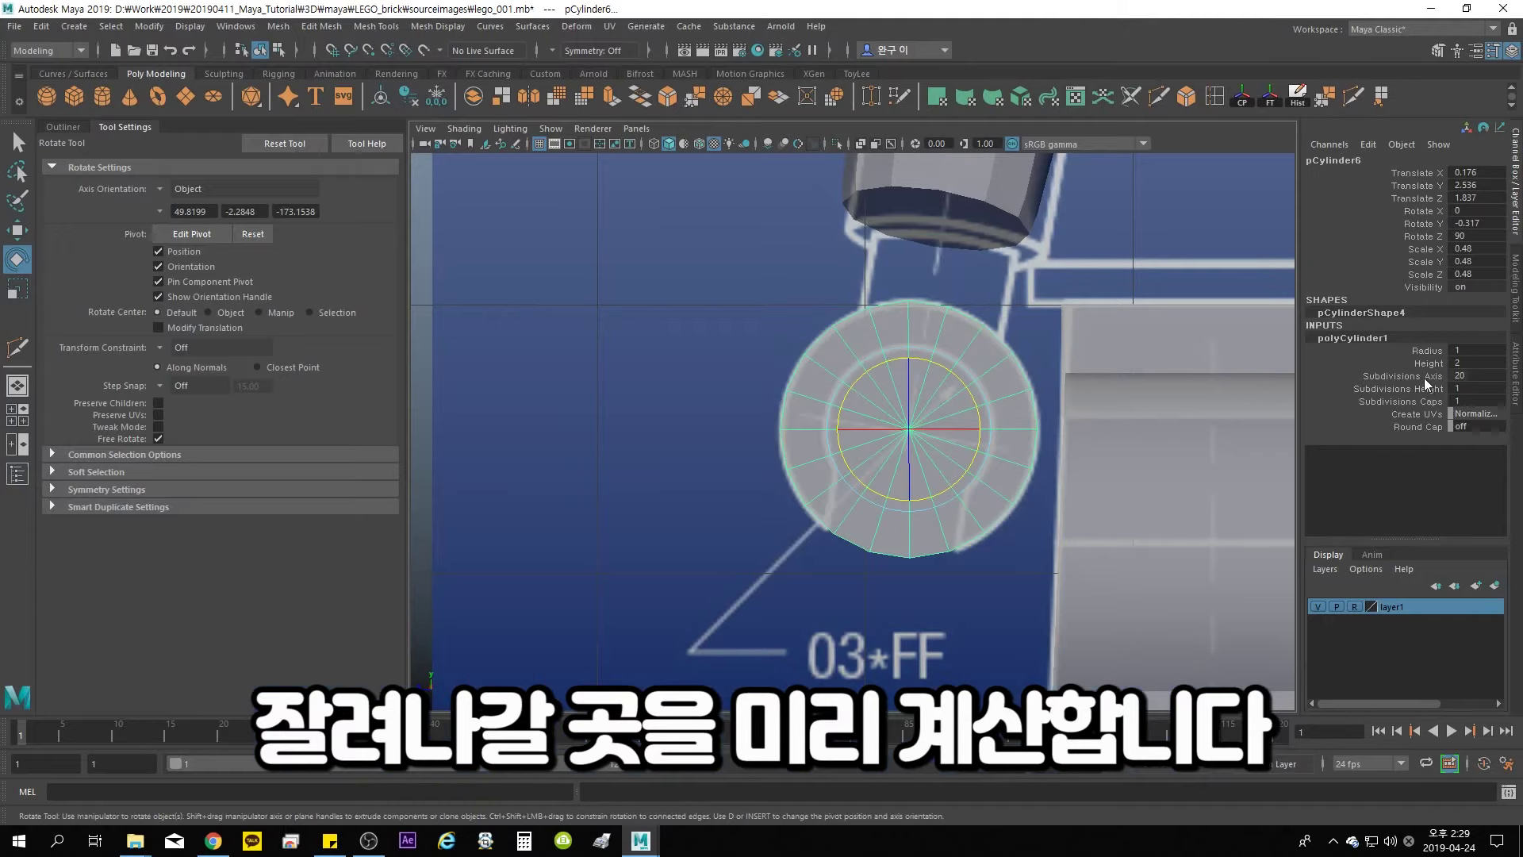
Set the cylinder's height subdivisions to 2 and its cap subdivisions to 3
left_click(1425, 381)
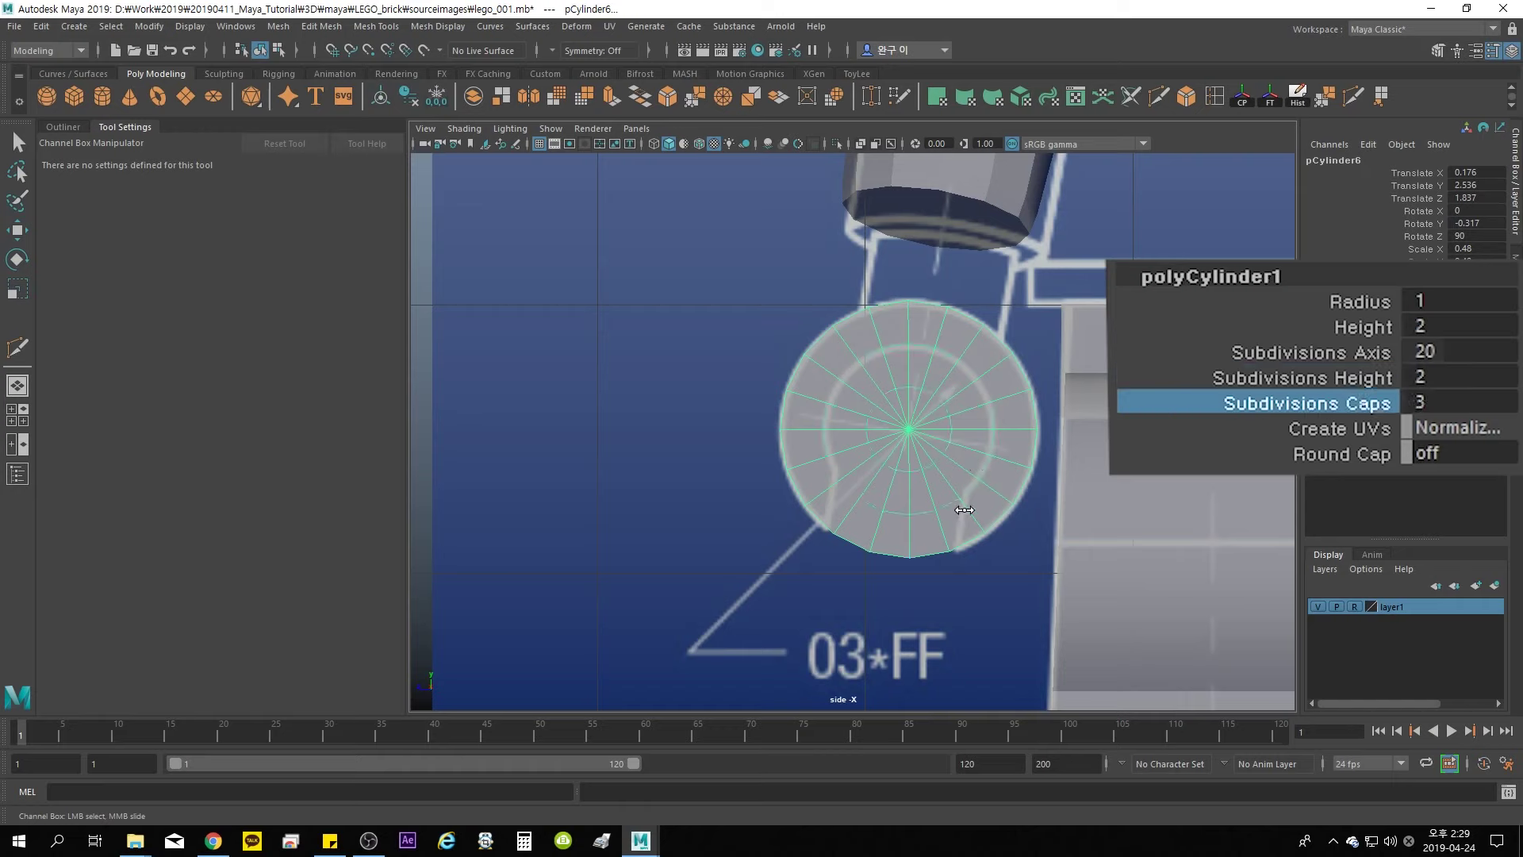
key("w")
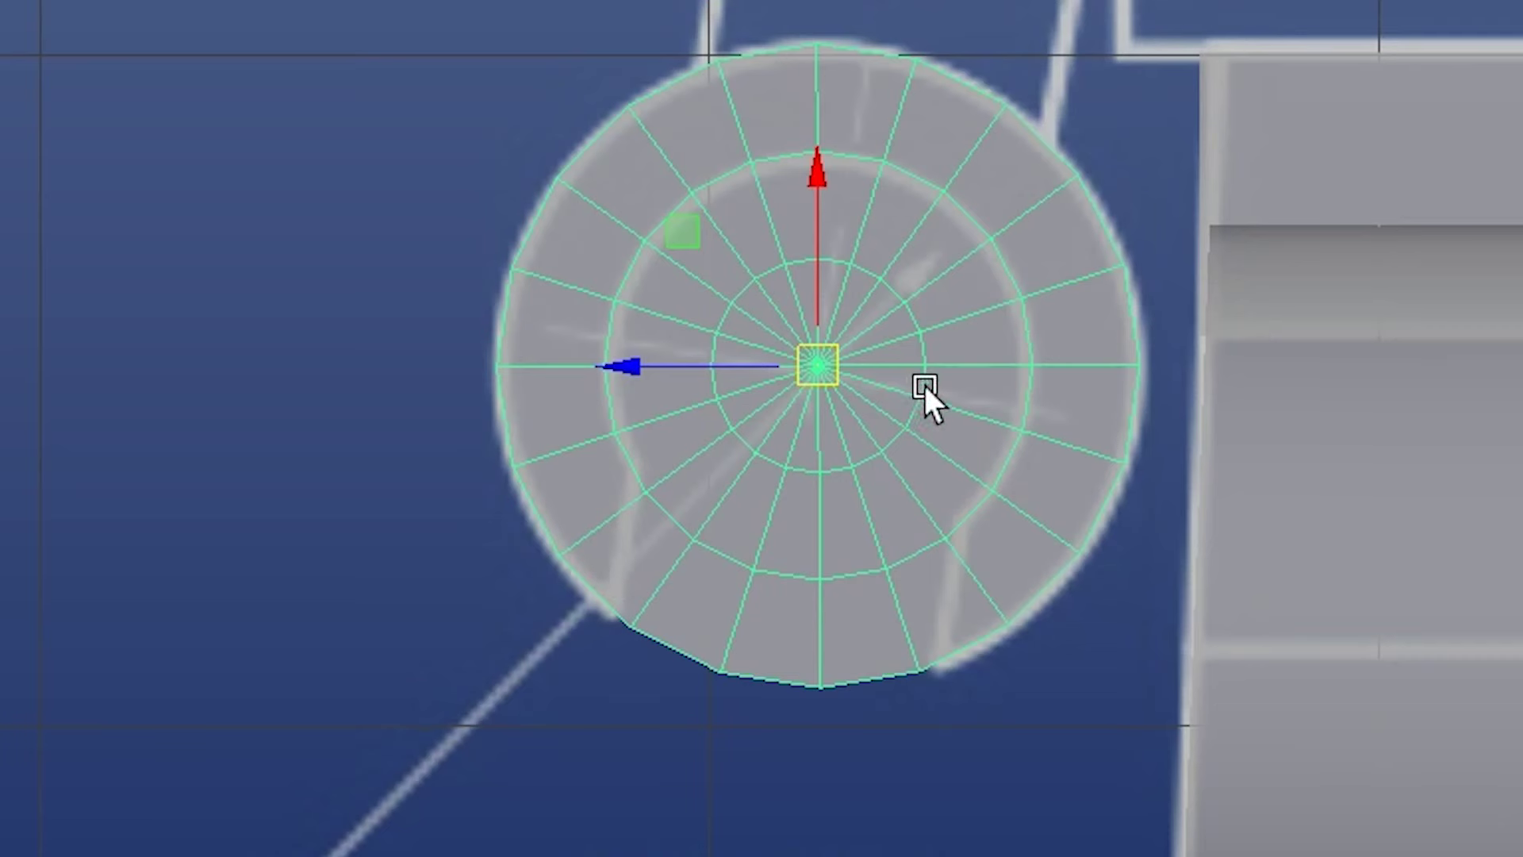
right_click_drag(884, 302, 903, 518)
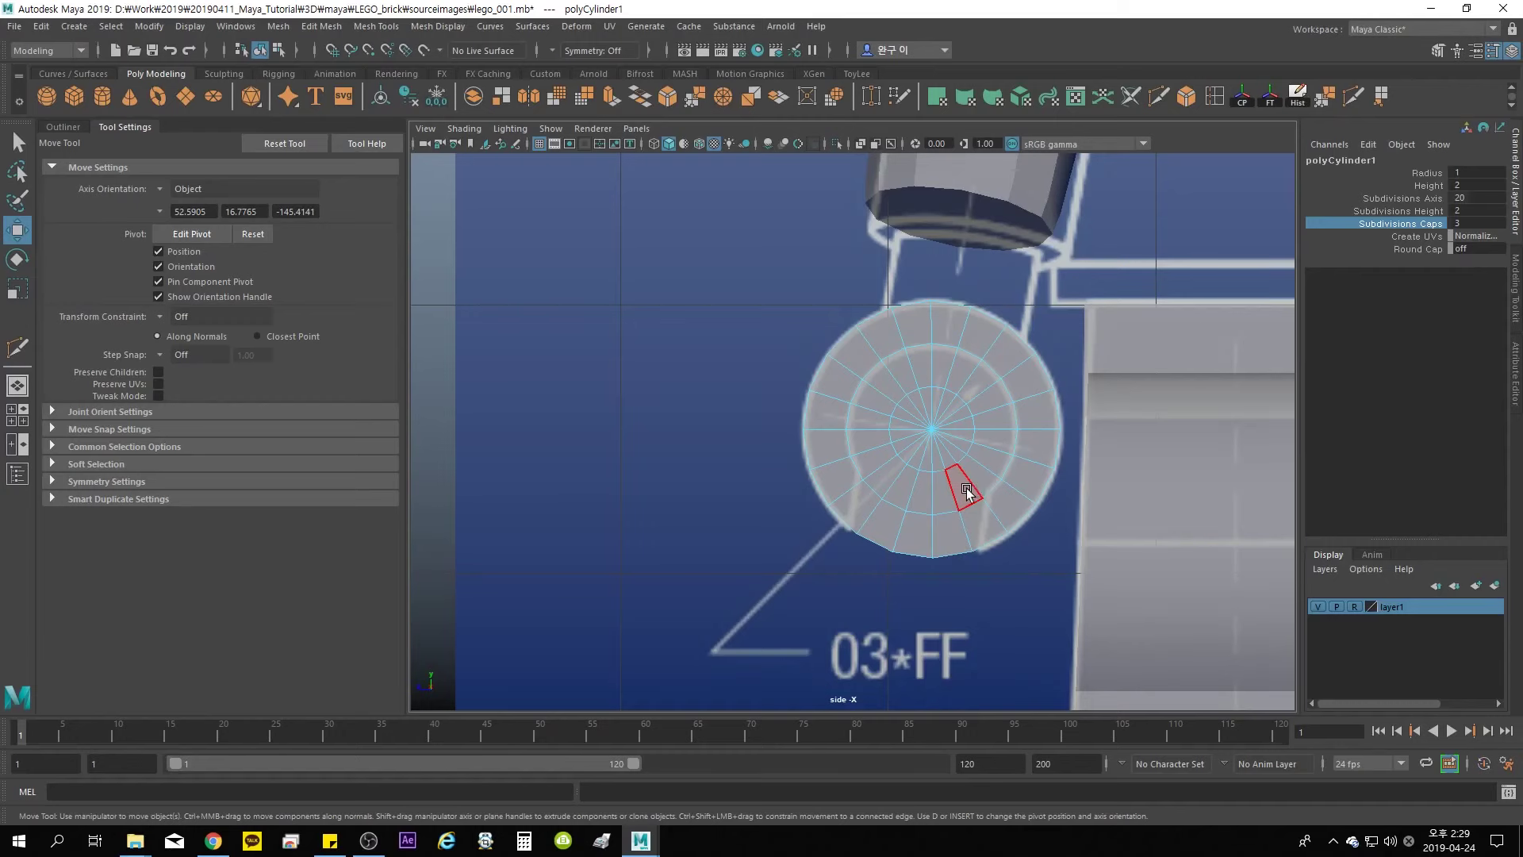
In the front view, shorten the cylinder to a Scale Y of 0.397 and shift it to Translate X -0.026
key("space")
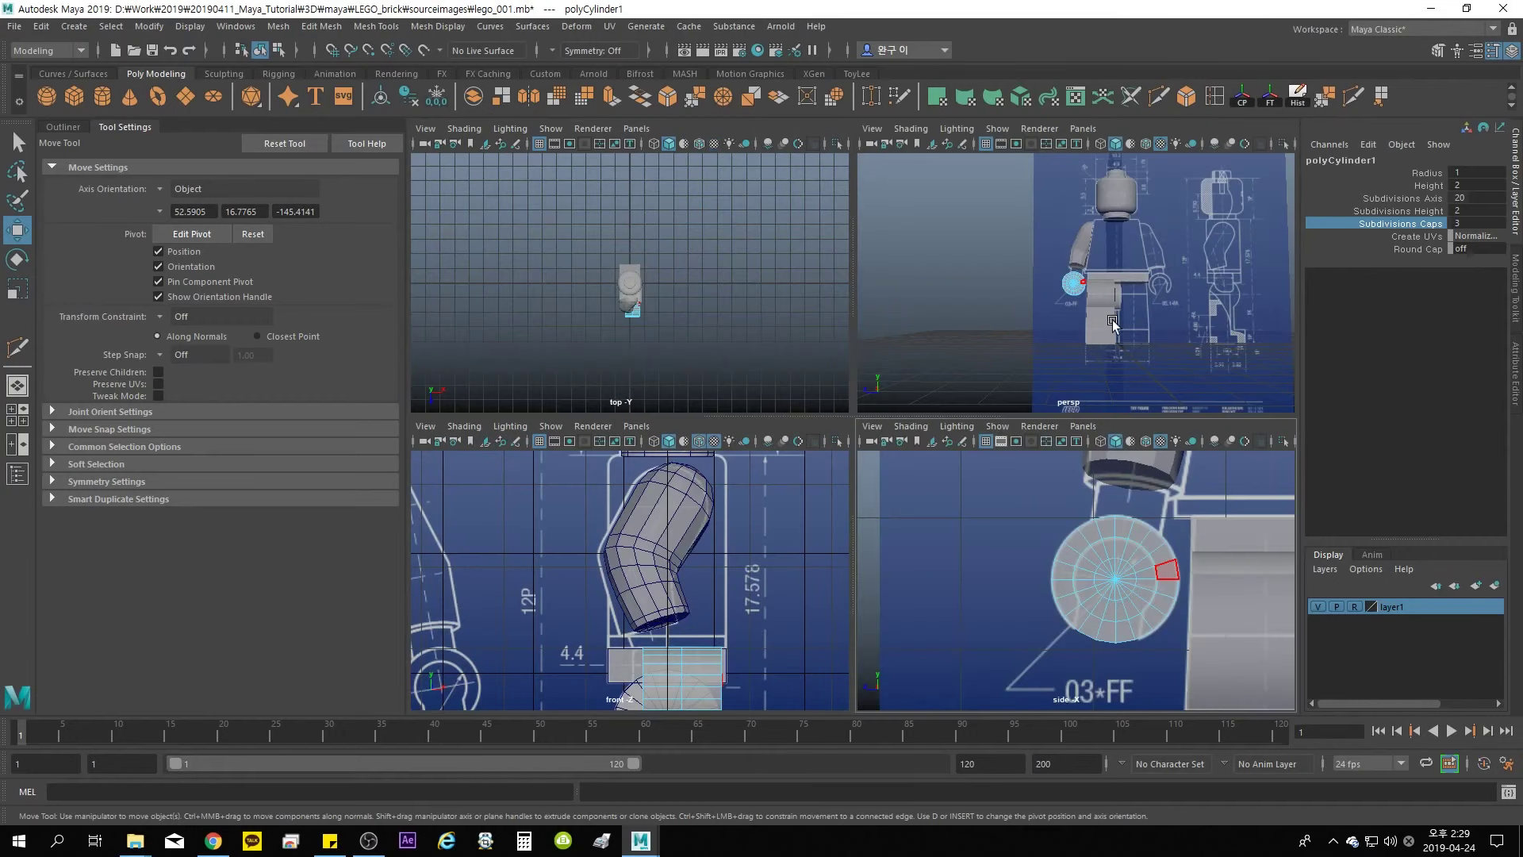
key("space")
left_click_drag(912, 420, 987, 428, "alt")
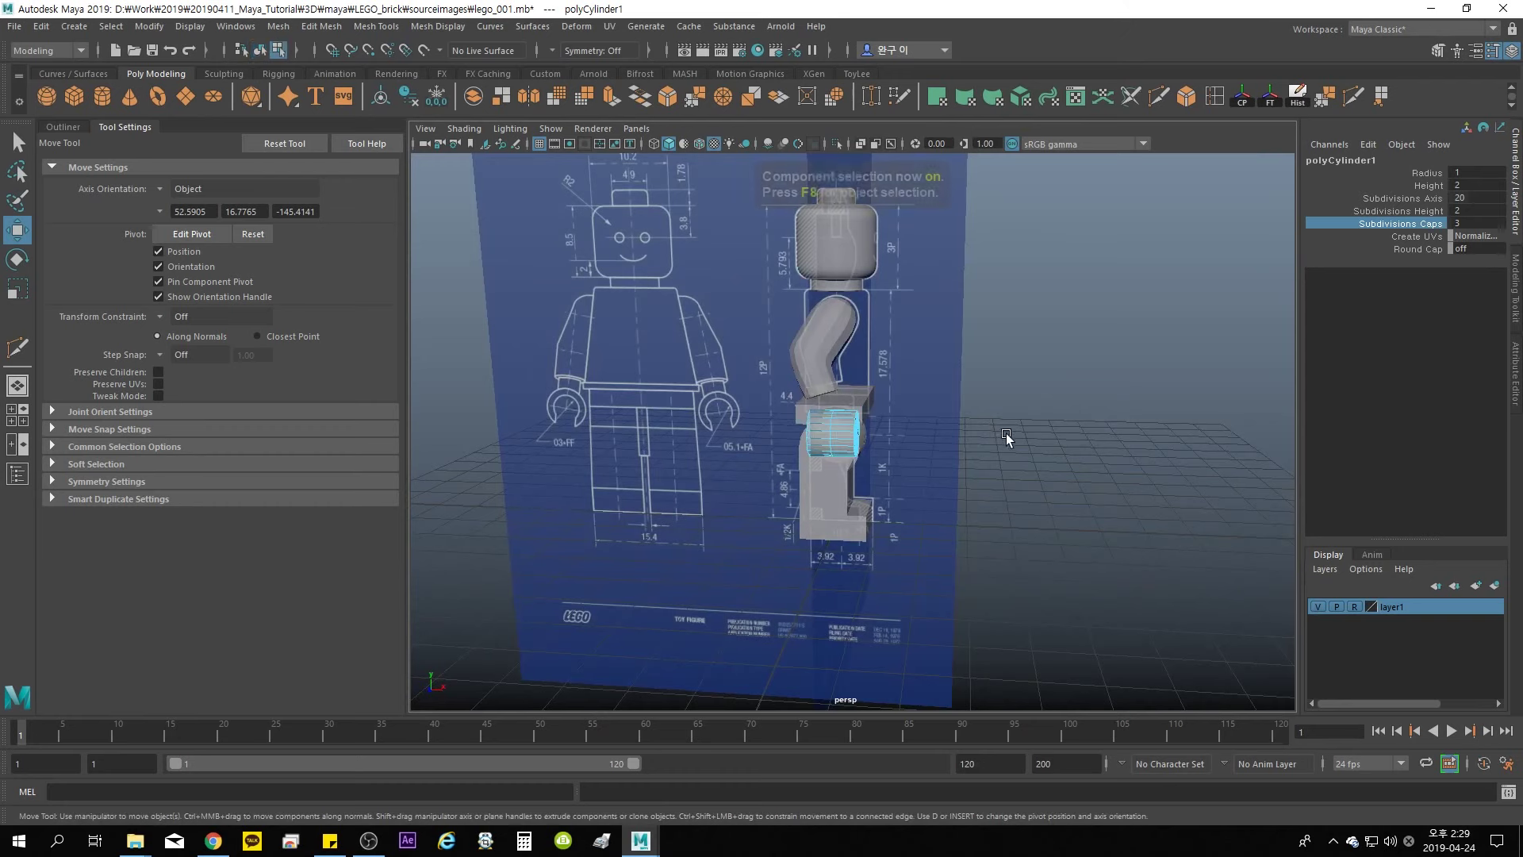
key("F8")
key("space")
key("space")
scroll(1005, 560, "up", 3)
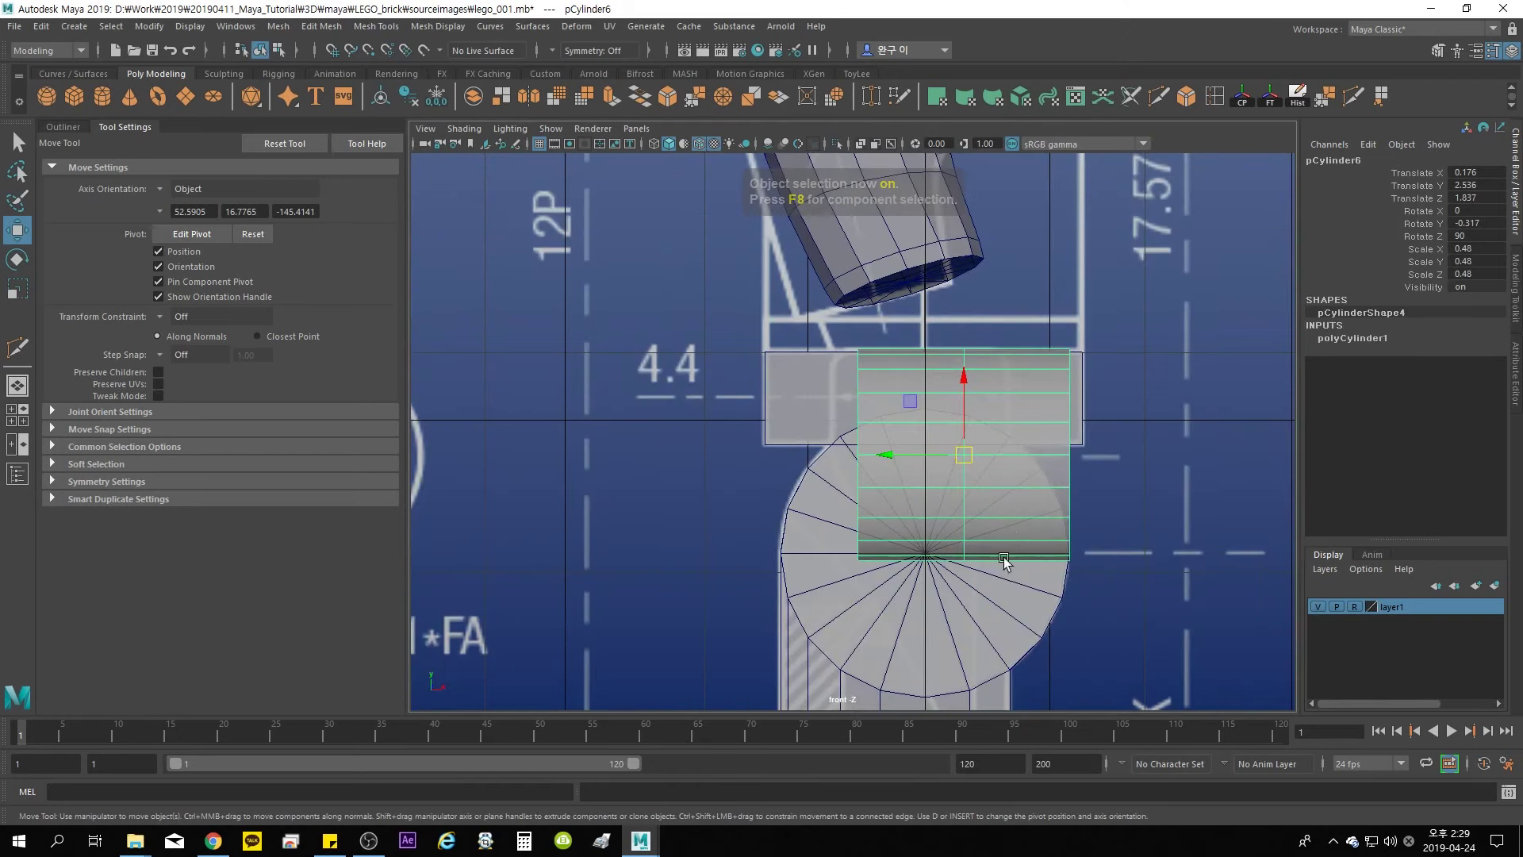
key("r")
left_click_drag(910, 460, 839, 454)
key("w")
key("r")
key("w")
left_click_drag(857, 453, 860, 459)
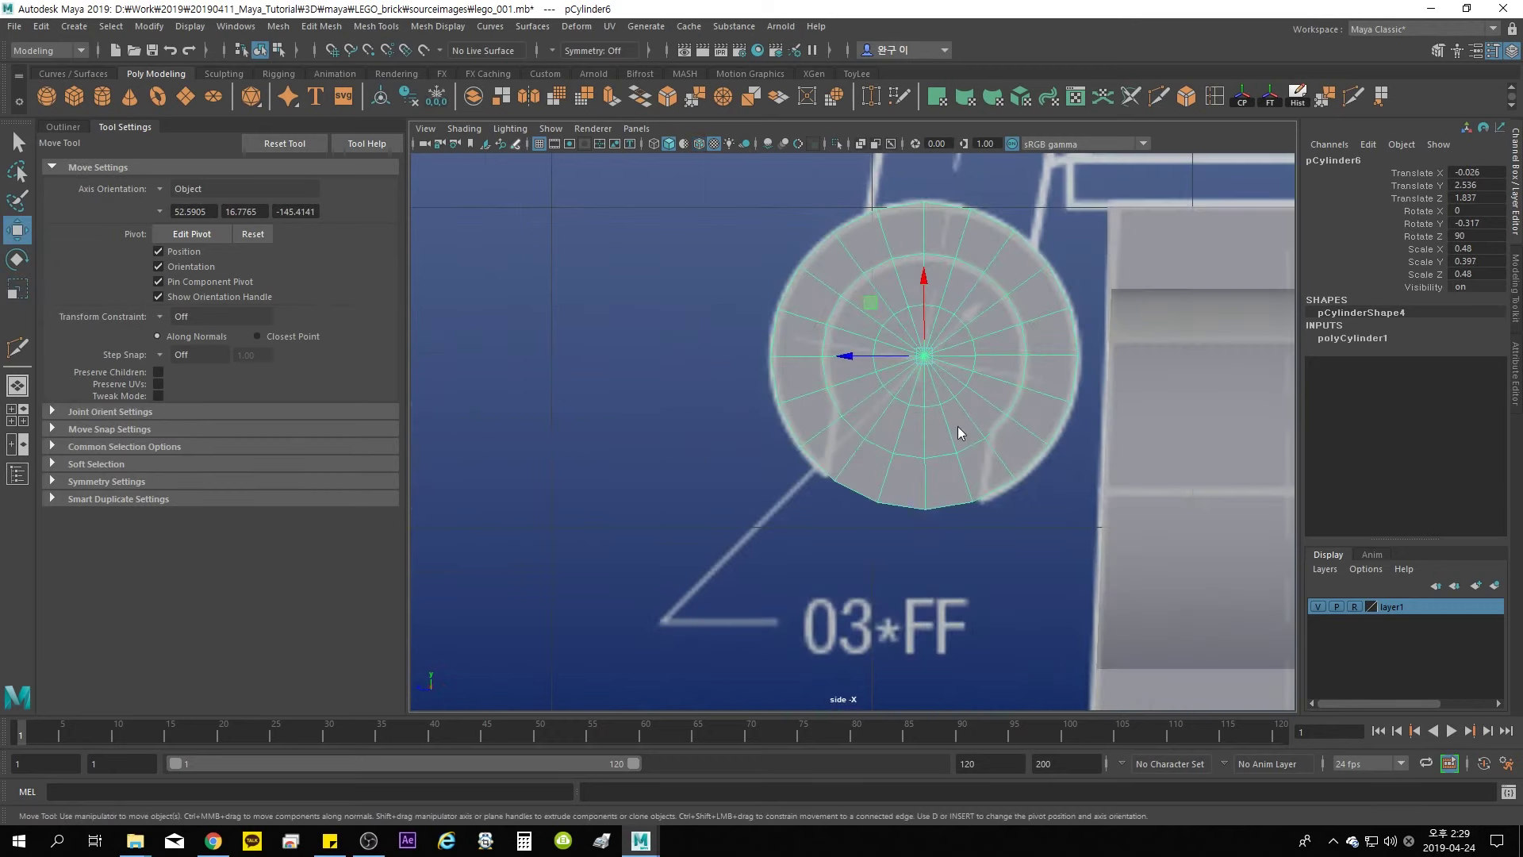
Delete the cylinder faces at the hand's lower opening and inside the inner circle, leaving a C-shaped ring
right_click_drag(959, 426, 940, 566)
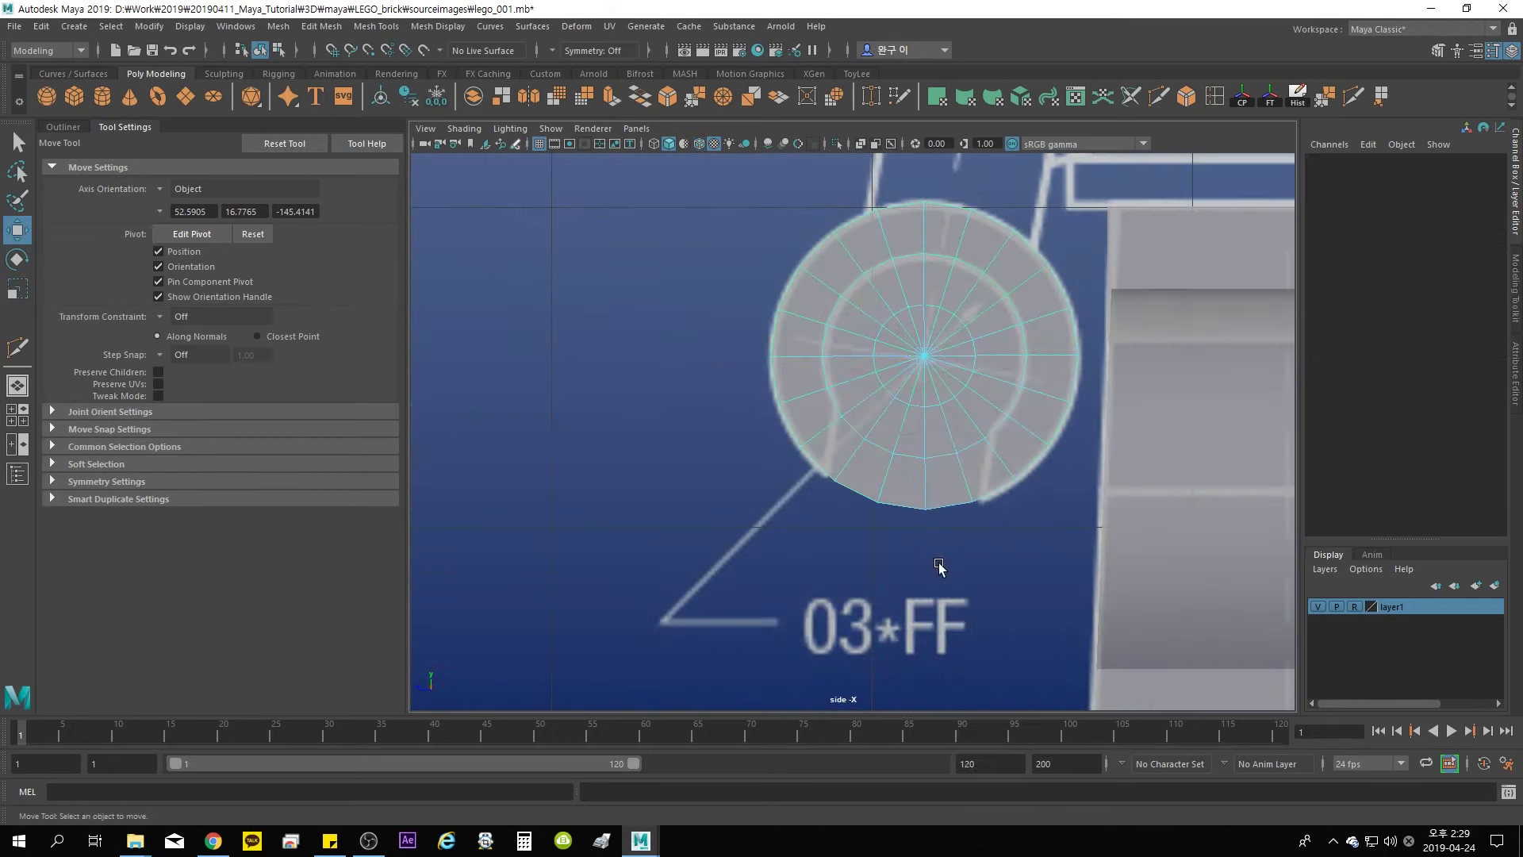
key("Delete")
left_click_drag(879, 374, 952, 333)
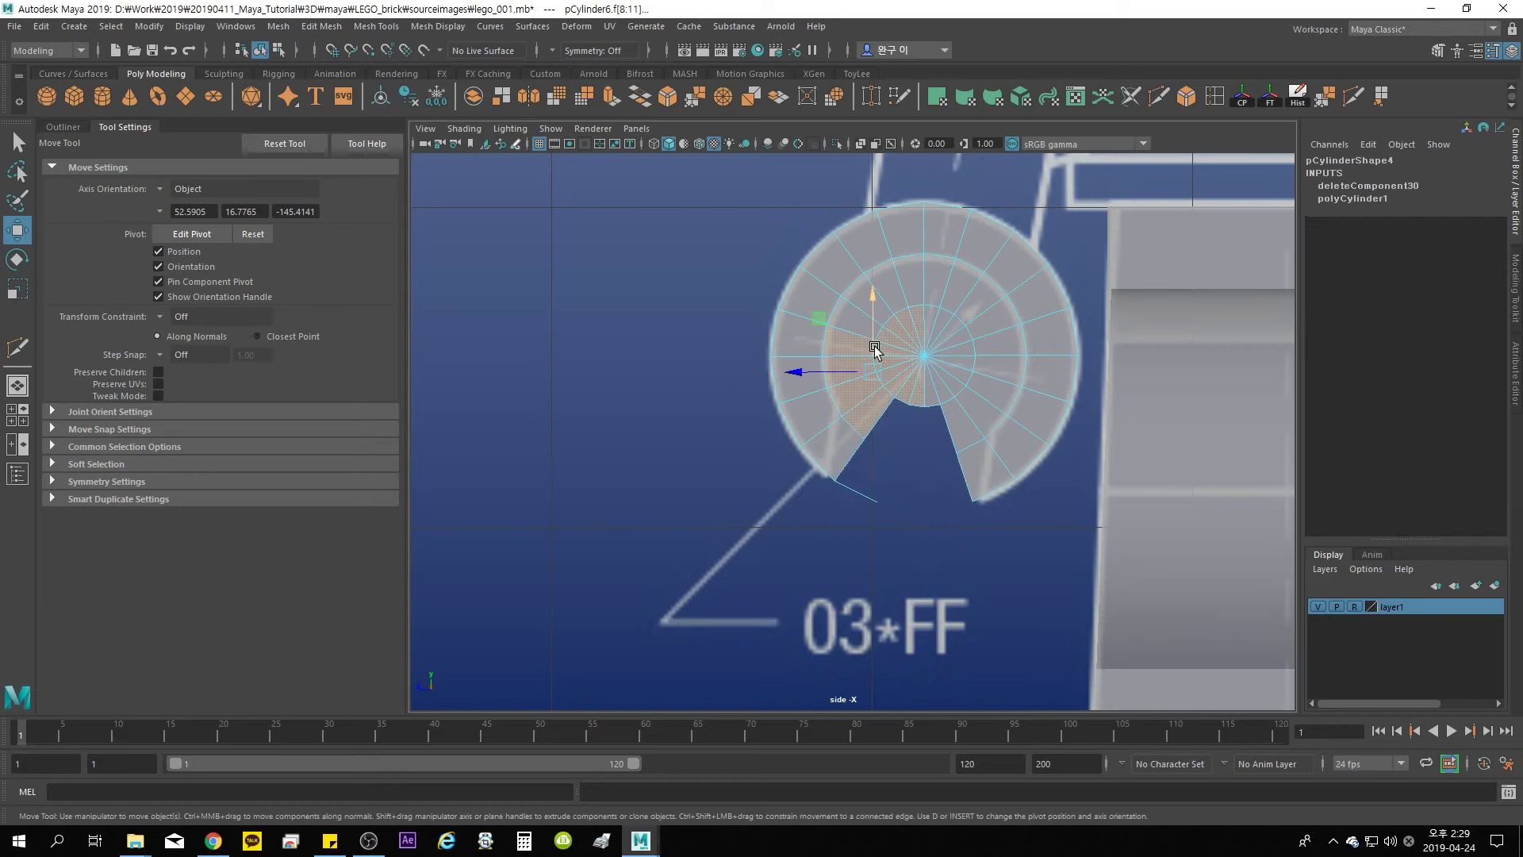
key("Delete")
key("F8")
Move the vertices at both ends of the C-shaped ring to match the blueprint's angled hand tips
scroll(1171, 457, "up", 3)
scroll(1171, 458, "up", 1)
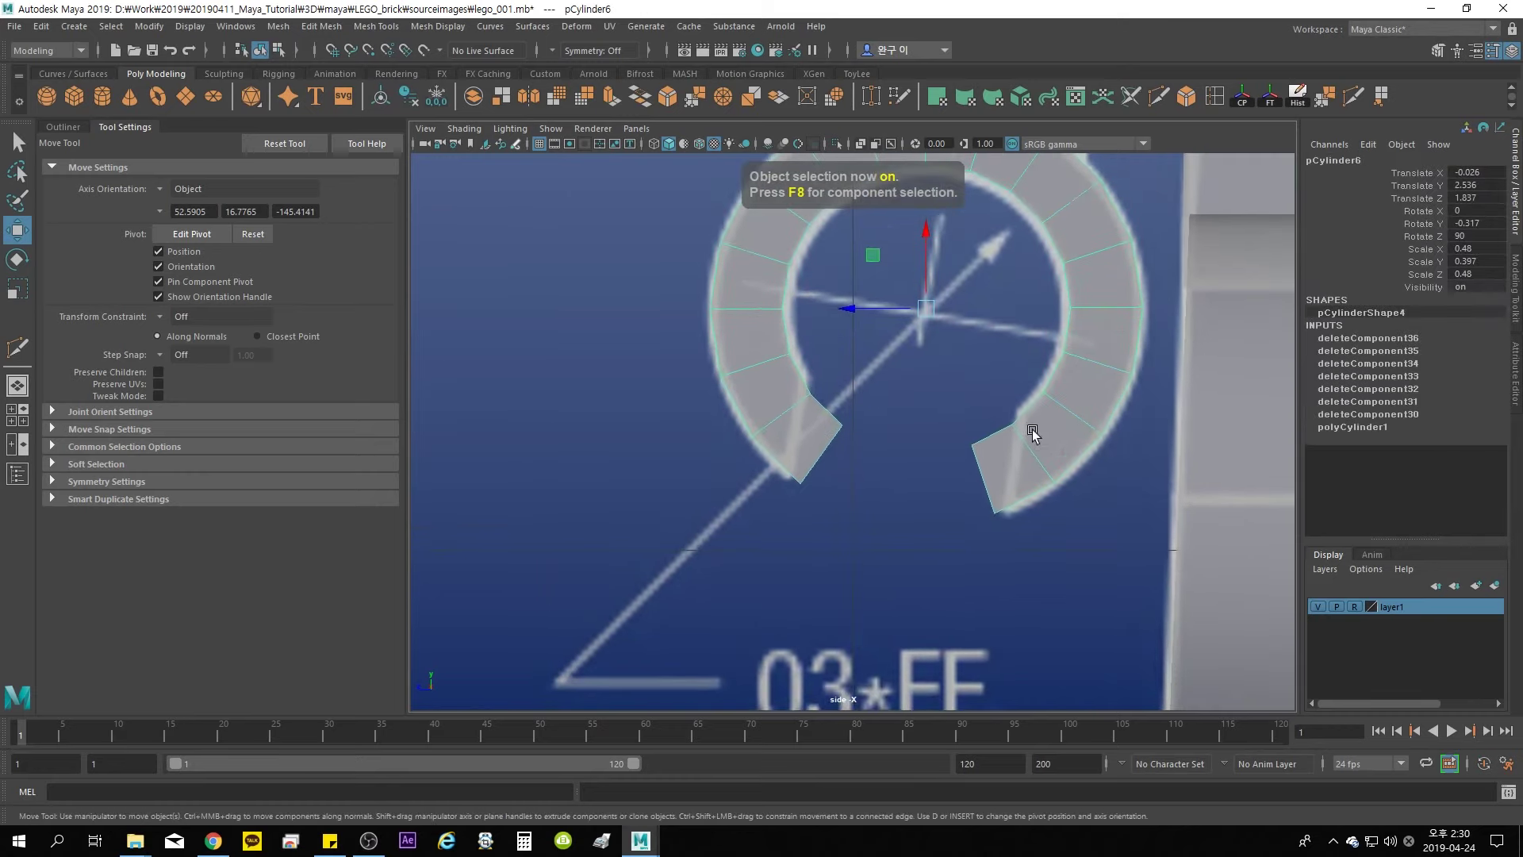
key("F8")
left_click(976, 448)
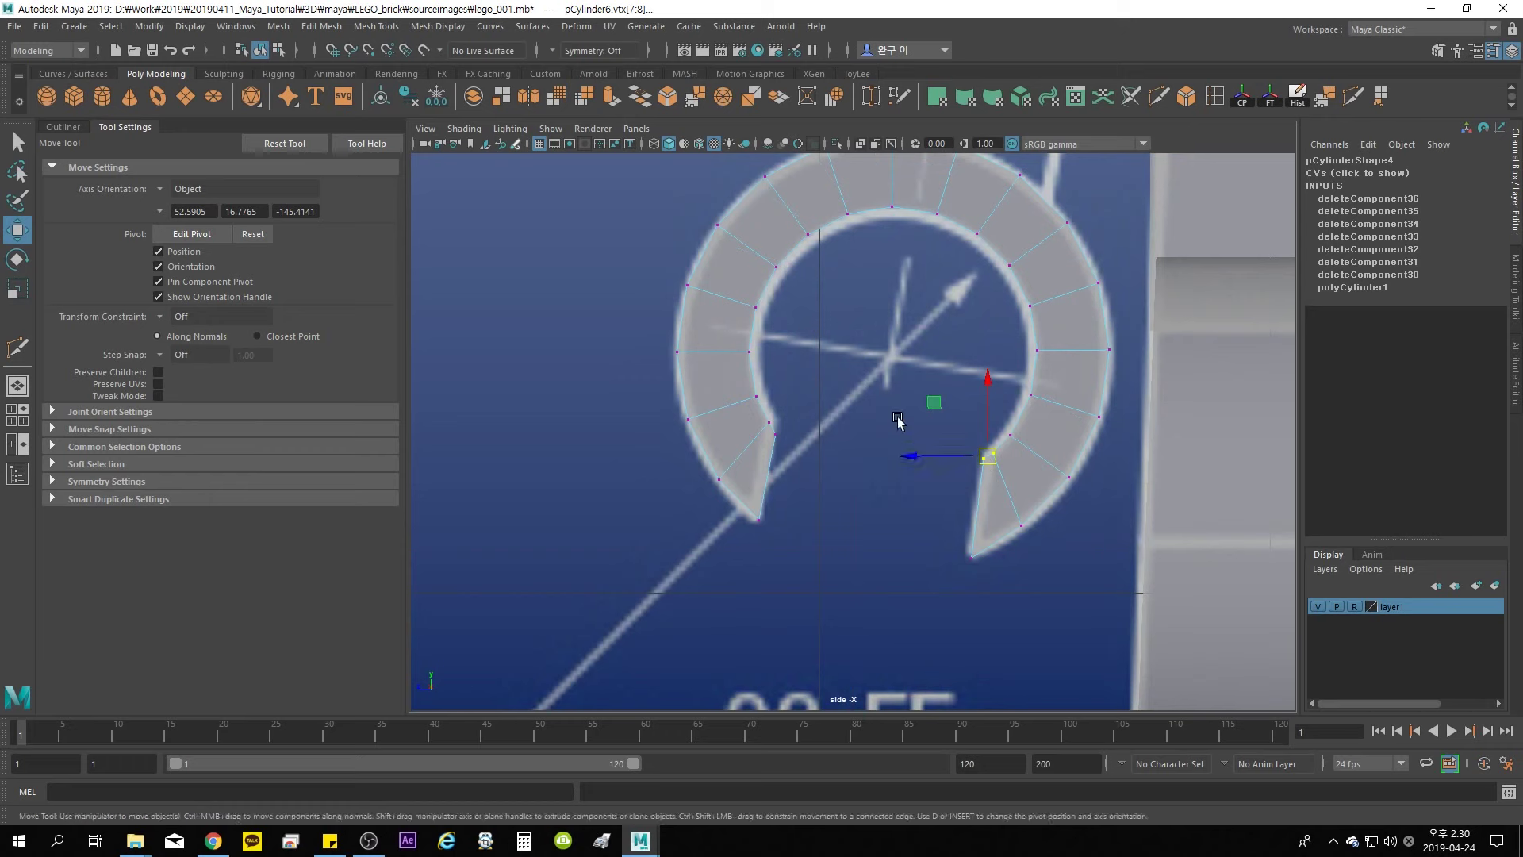
left_click(898, 421)
middle_click_drag(898, 420, 890, 493, "alt")
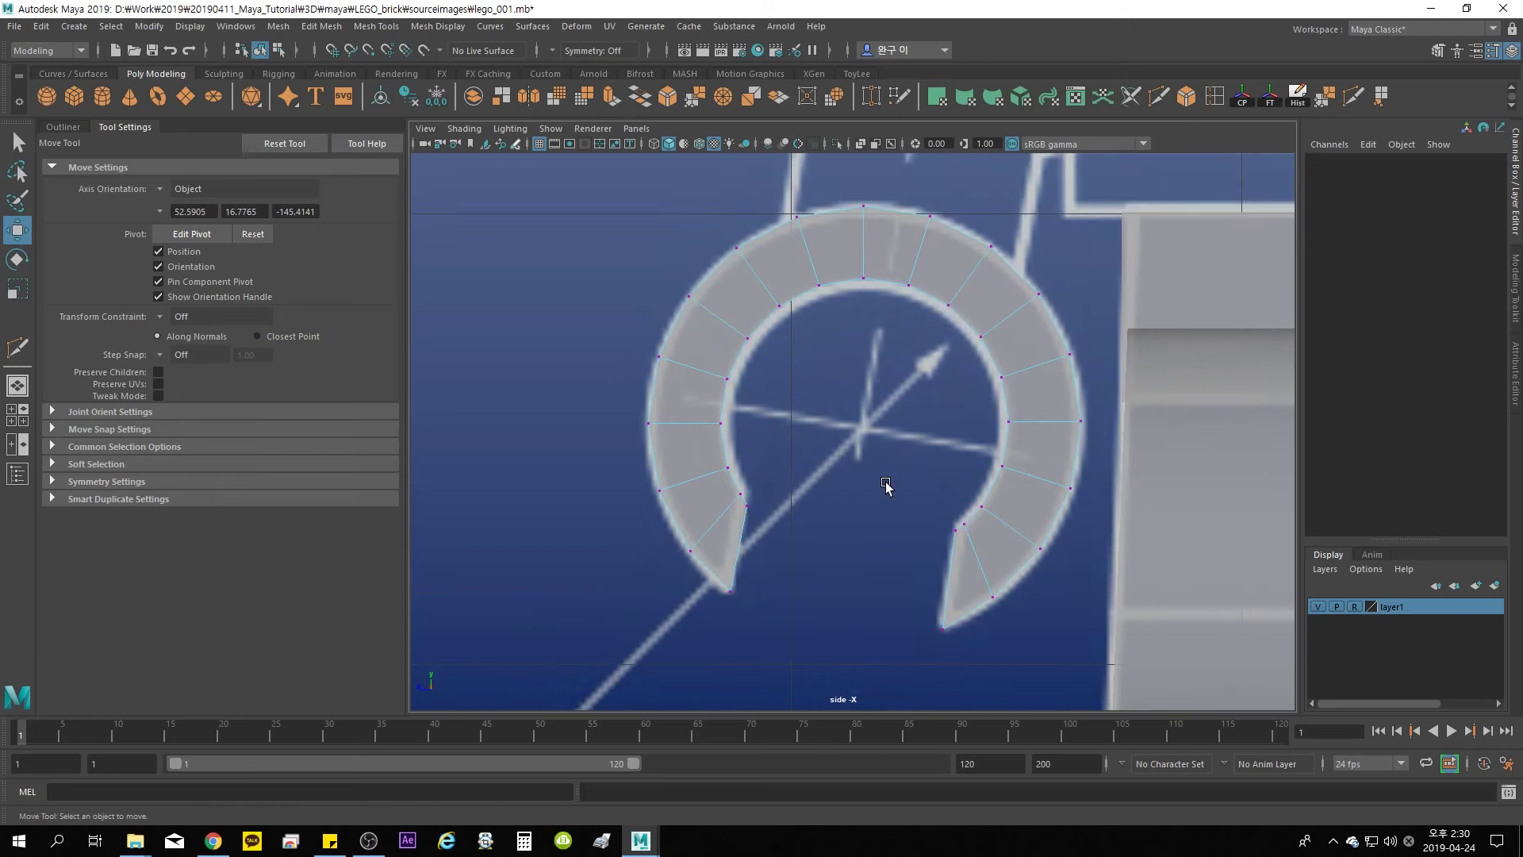
Close the hand's open tips and inner wall by appending polygons between the opposite border edges of the ring
left_click_drag(754, 503, 864, 510, "alt")
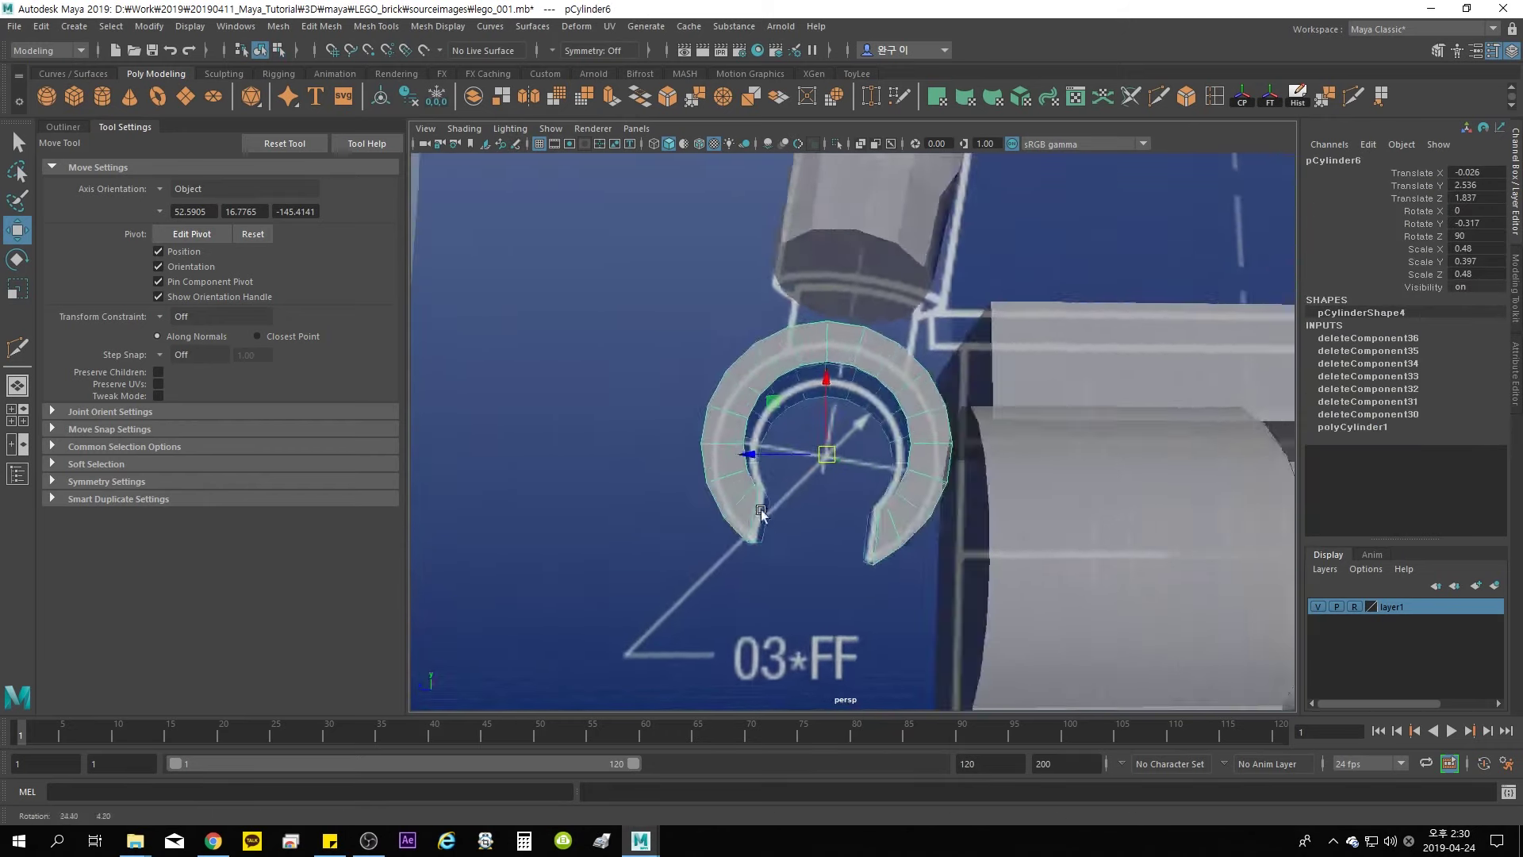
right_click_drag(864, 510, 1033, 408, "alt")
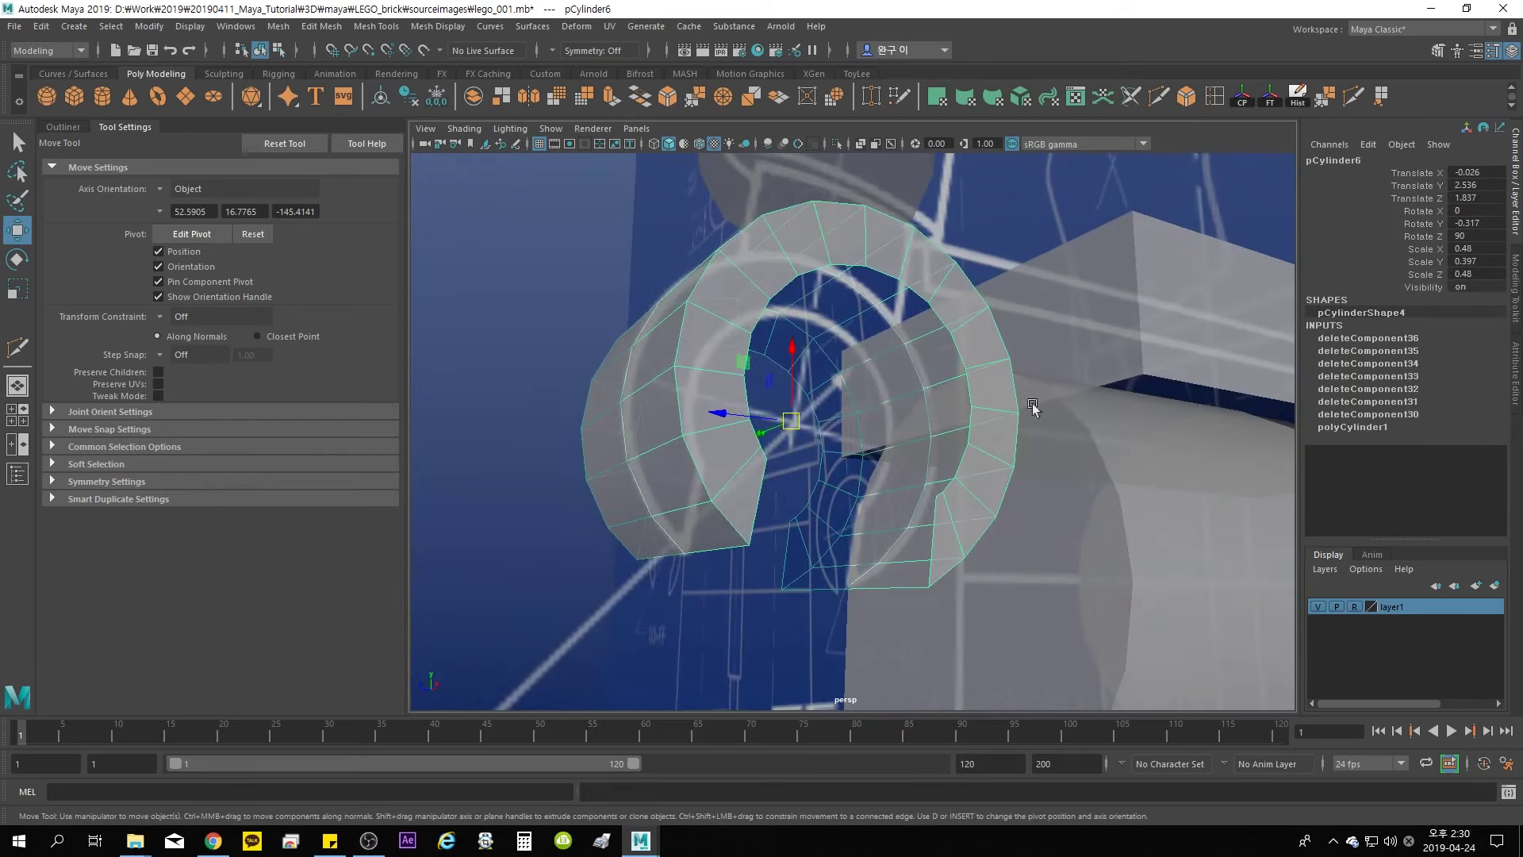
left_click(1381, 96)
left_click_drag(969, 364, 1015, 373, "alt")
right_click_drag(1016, 373, 1079, 396, "alt")
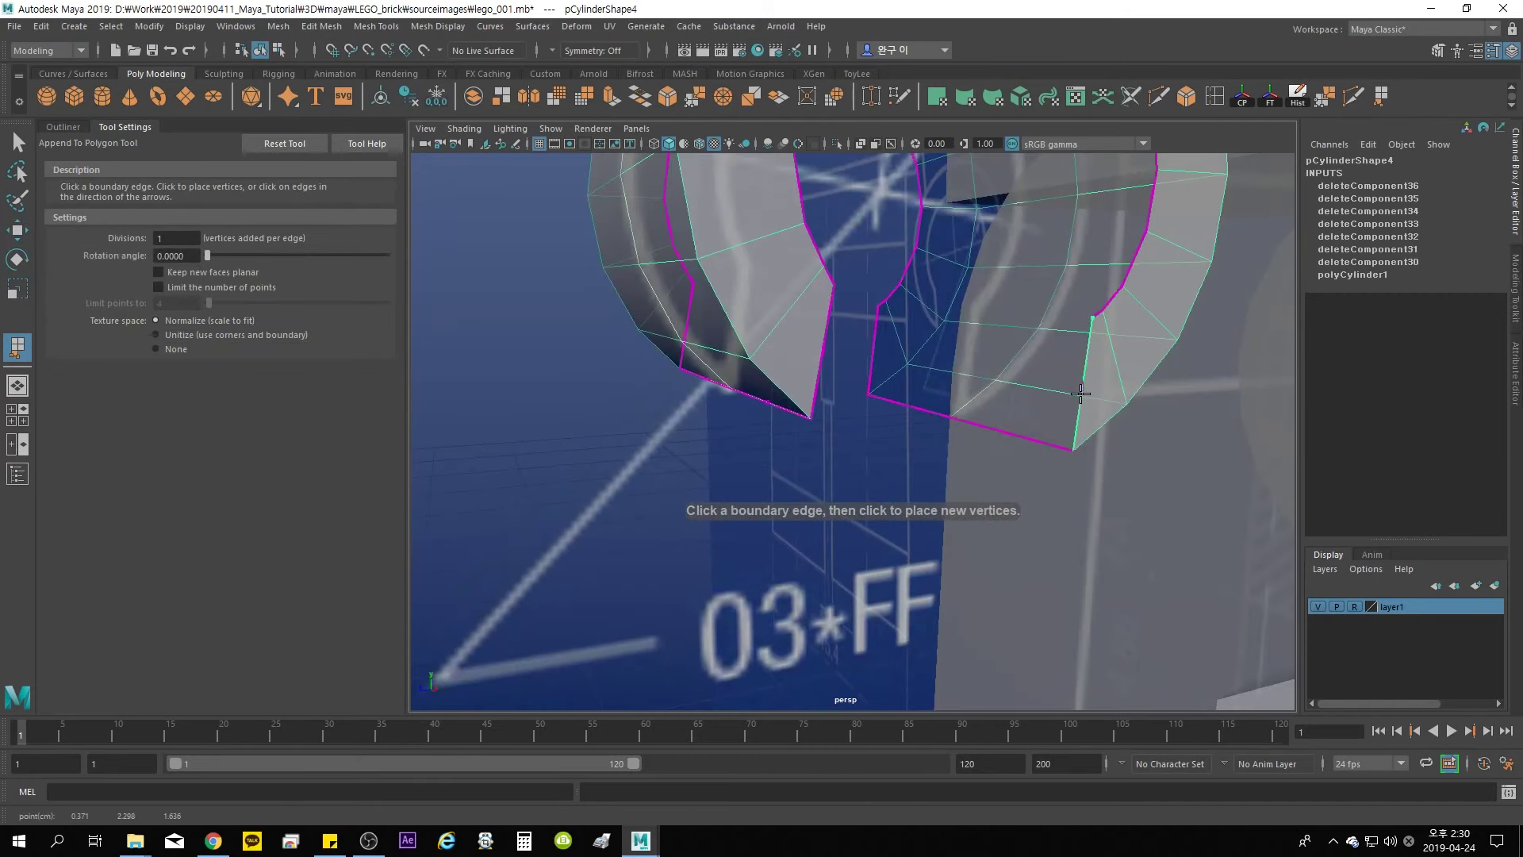
left_click(873, 346)
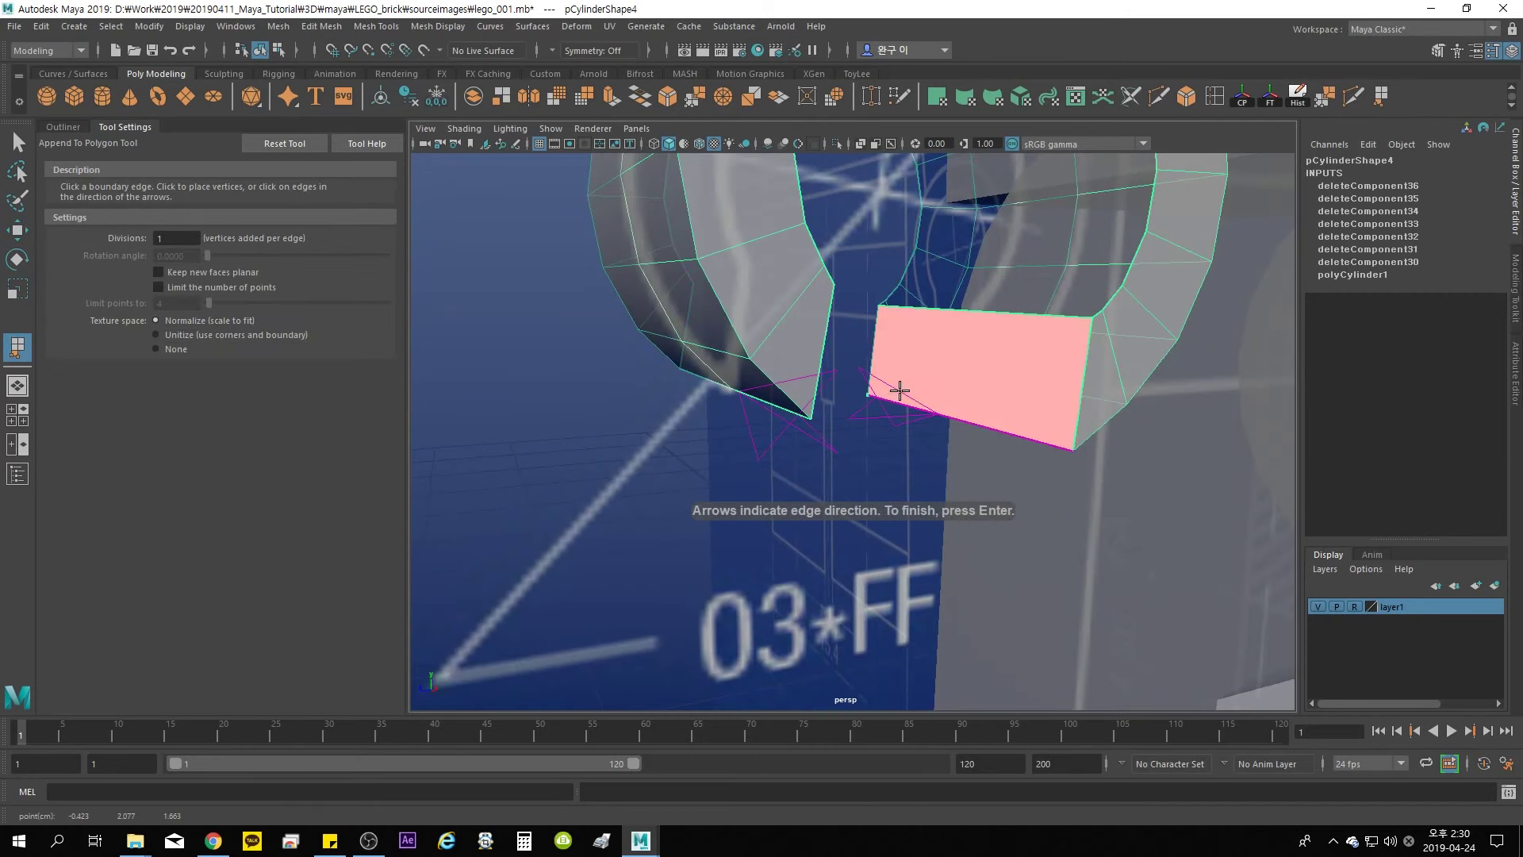
key("Return")
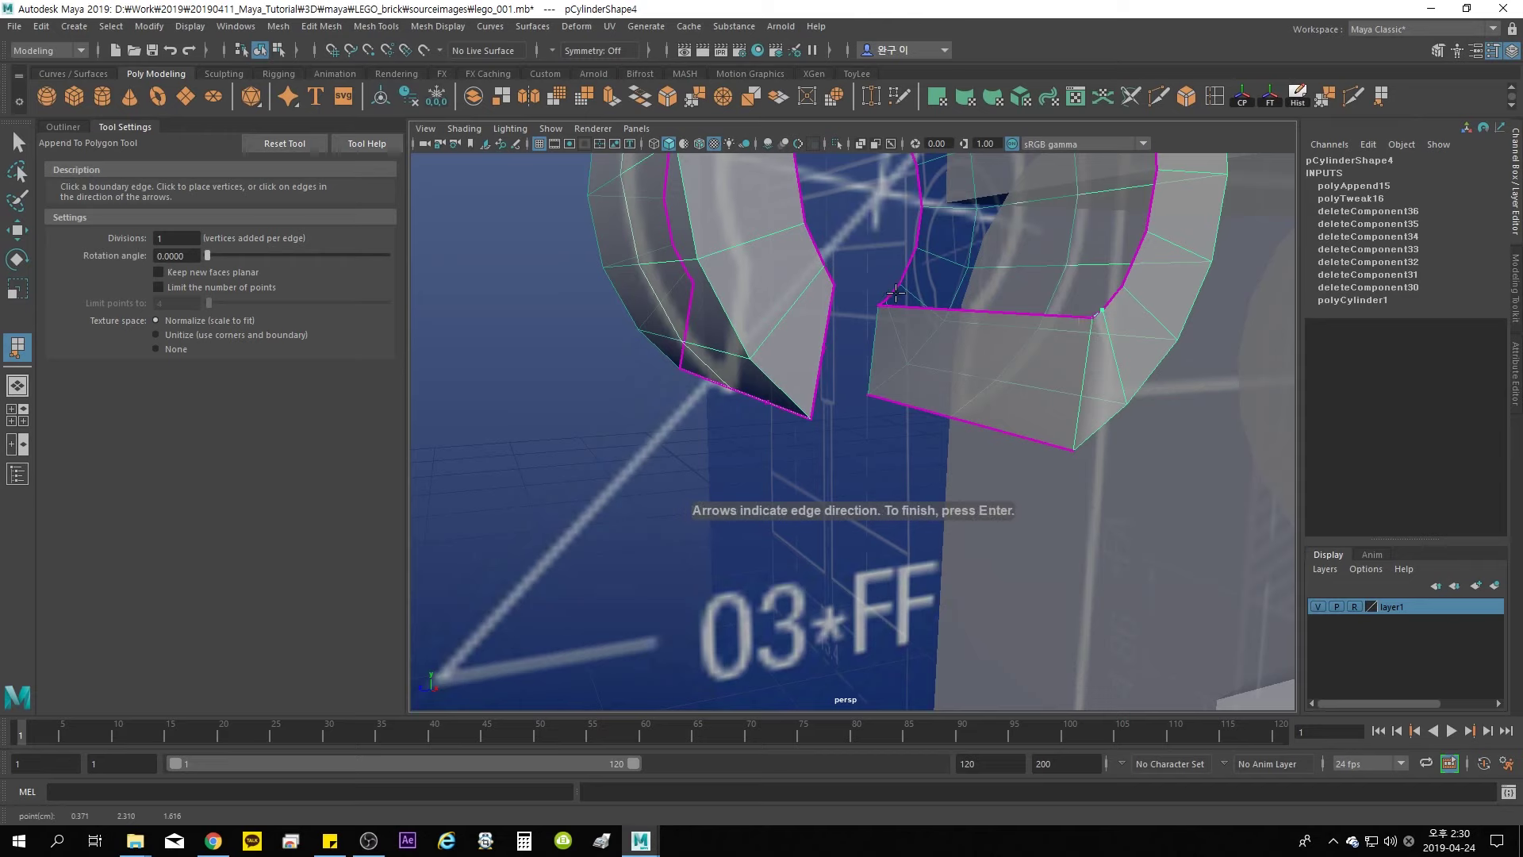
key("Return")
left_click_drag(884, 305, 939, 387, "alt")
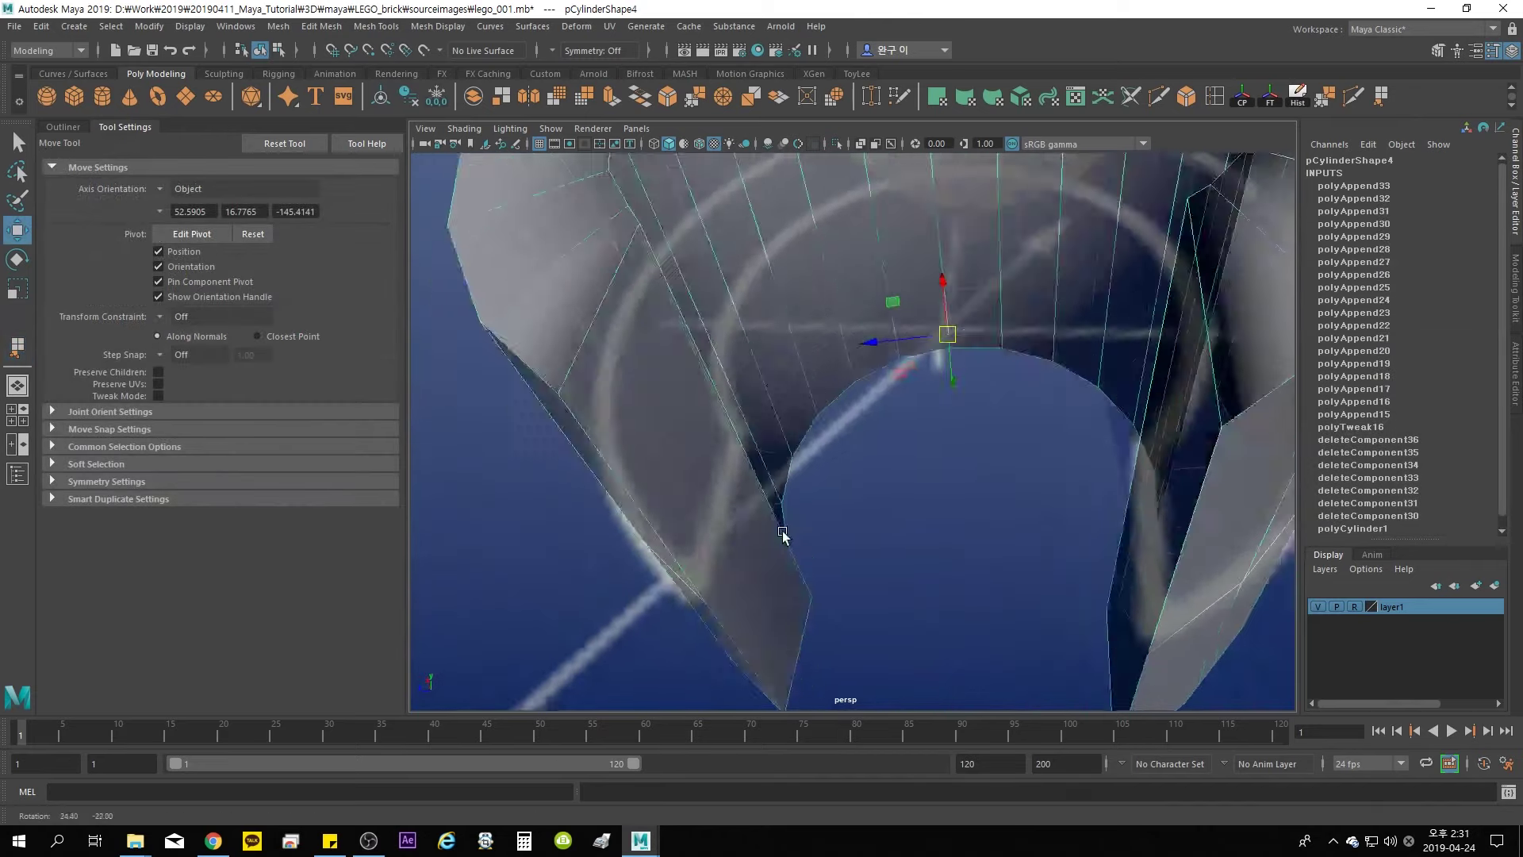
Add the Delete Edge/Vertex command to the shelf and remove the surplus selected edges from the hand mesh
scroll(811, 534, "up", 3)
left_click_drag(686, 533, 816, 453, "alt")
right_click_drag(798, 403, 801, 452)
right_click_drag(797, 361, 797, 361)
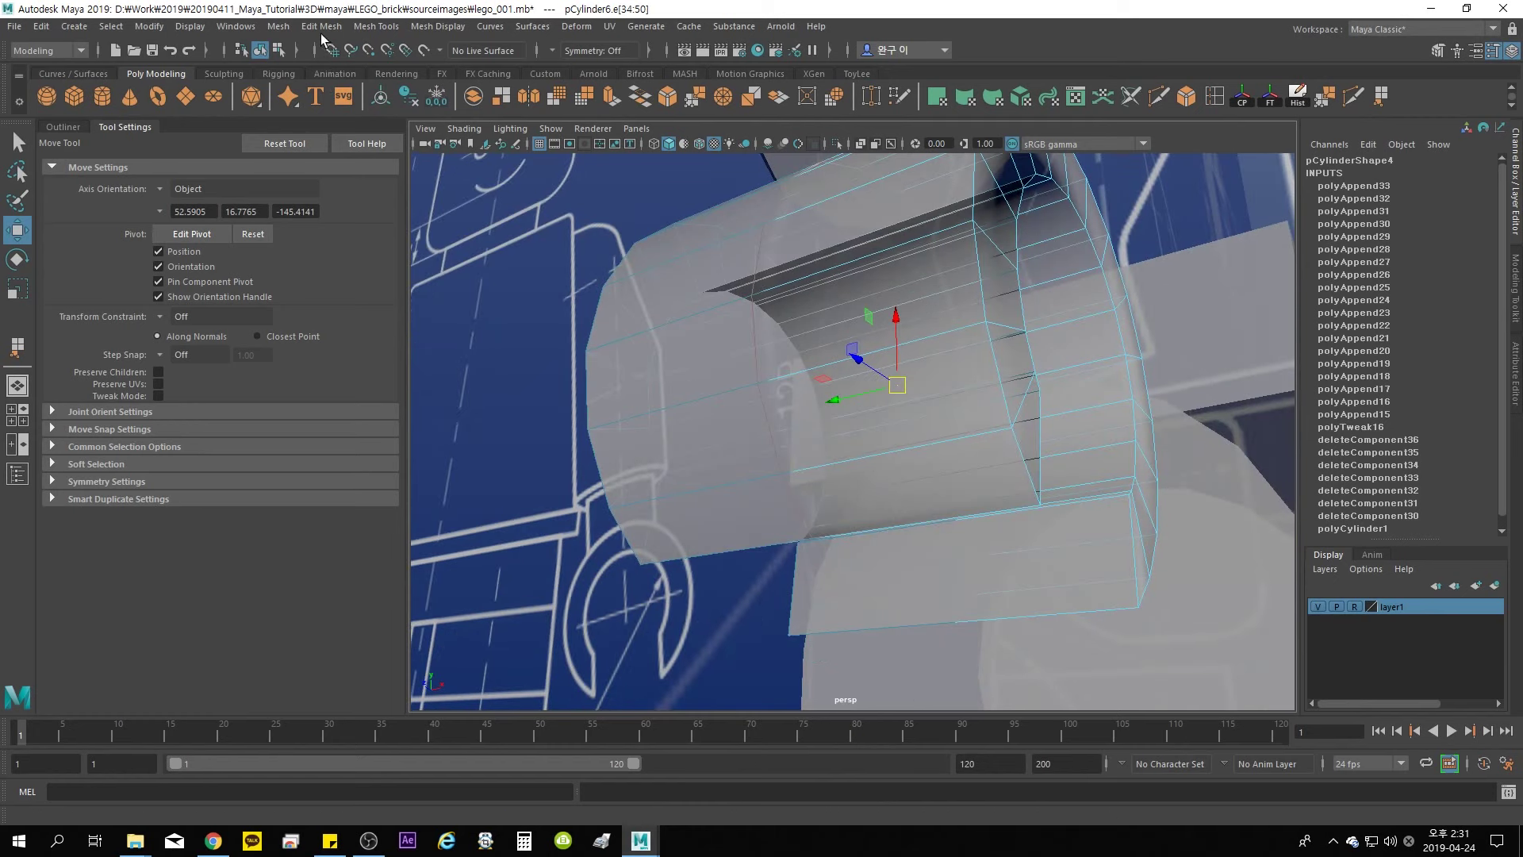
left_click(321, 26)
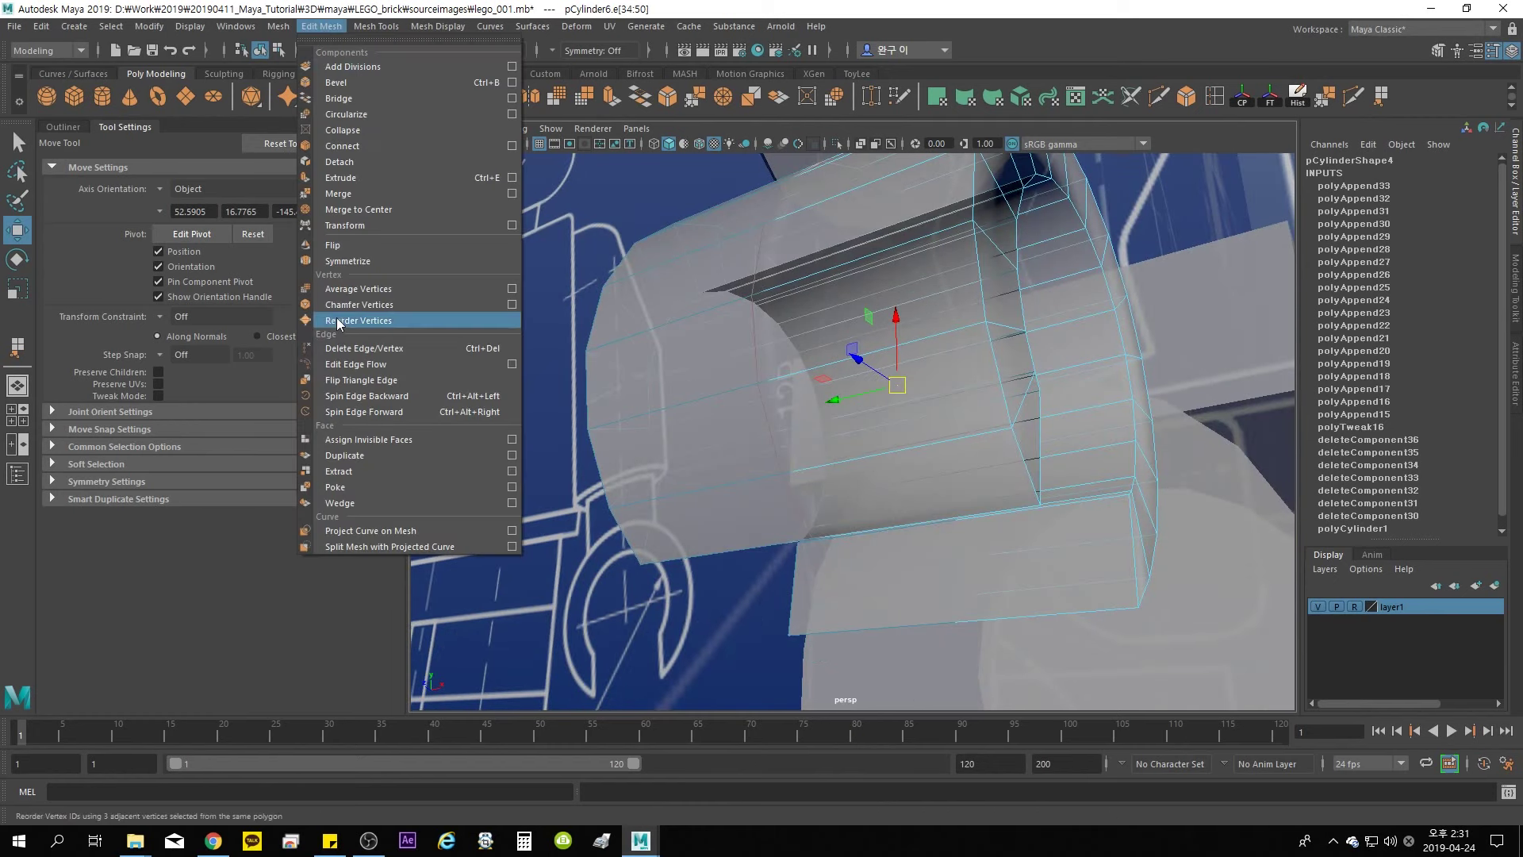
left_click(1412, 106)
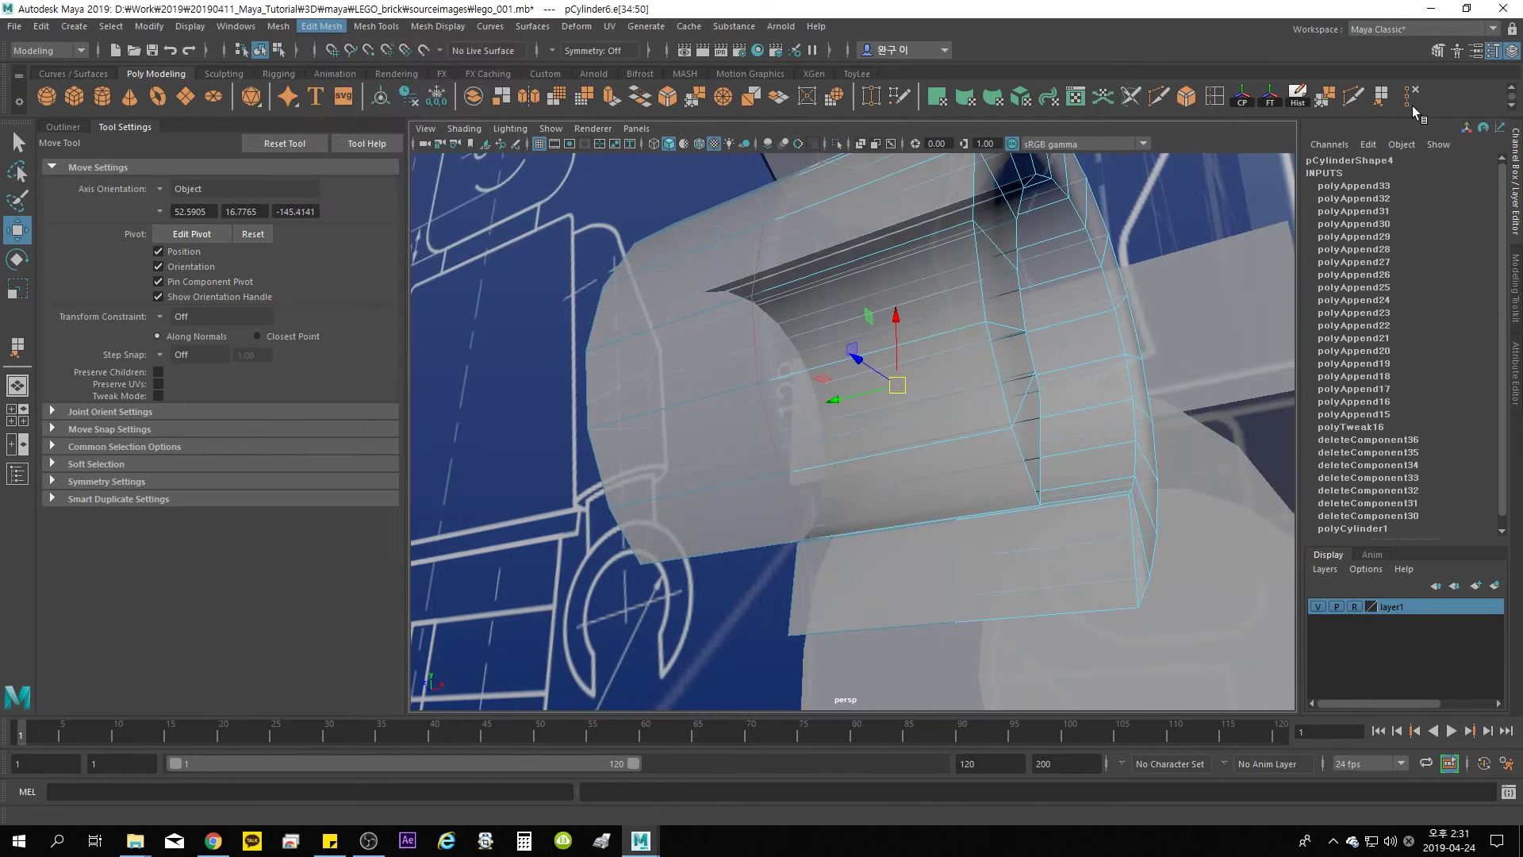
left_click_drag(969, 357, 829, 421, "alt")
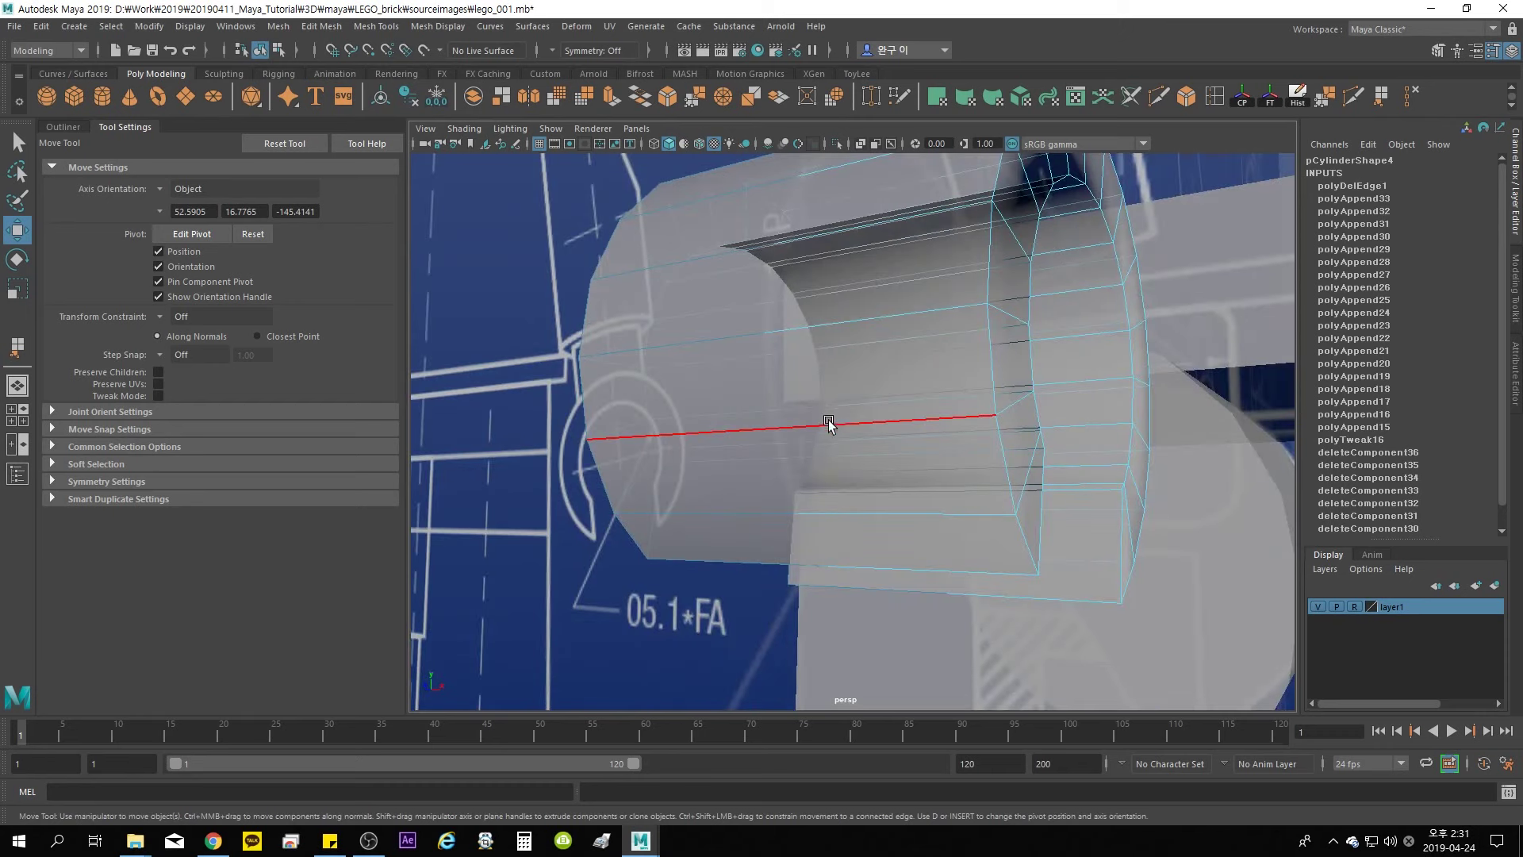
Merge the overlapping vertices at each of the hand's two lower tips
right_click_drag(795, 422, 724, 387)
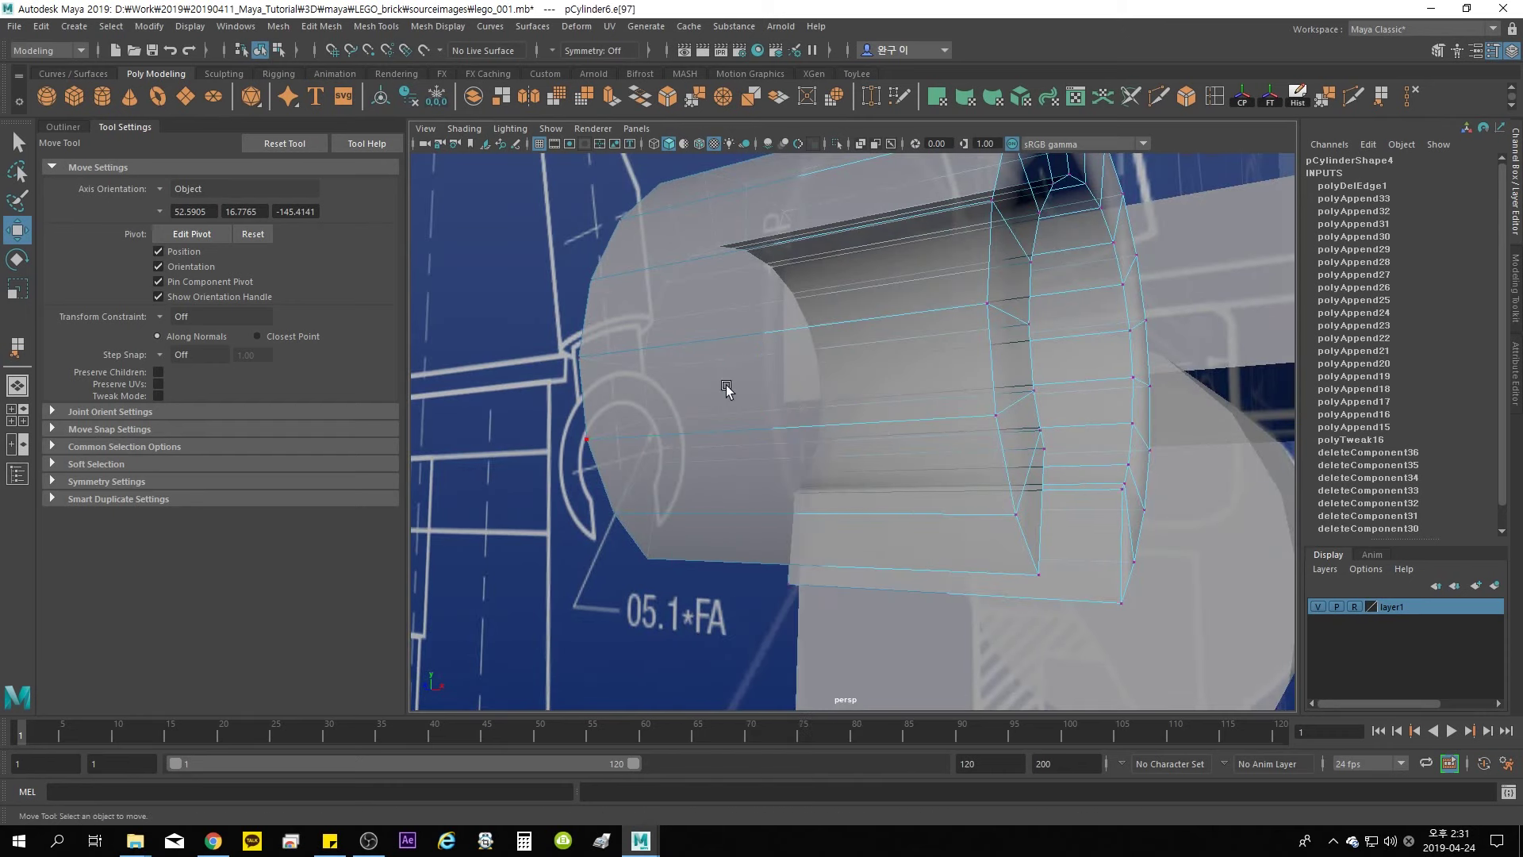
left_click_drag(724, 385, 710, 463)
scroll(796, 466, "down", 2)
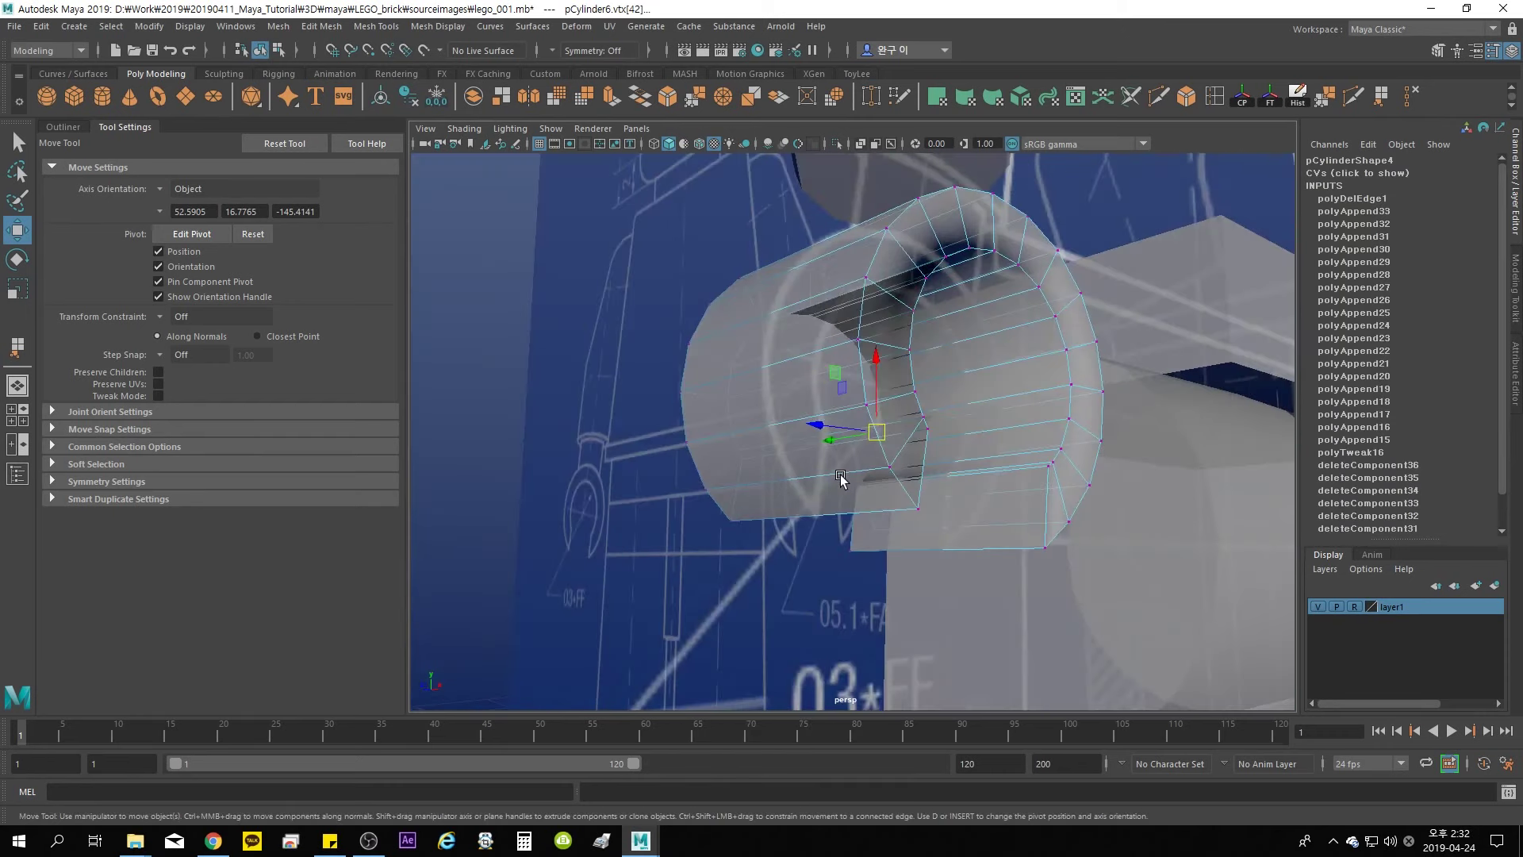
left_click_drag(813, 549, 800, 517, "alt")
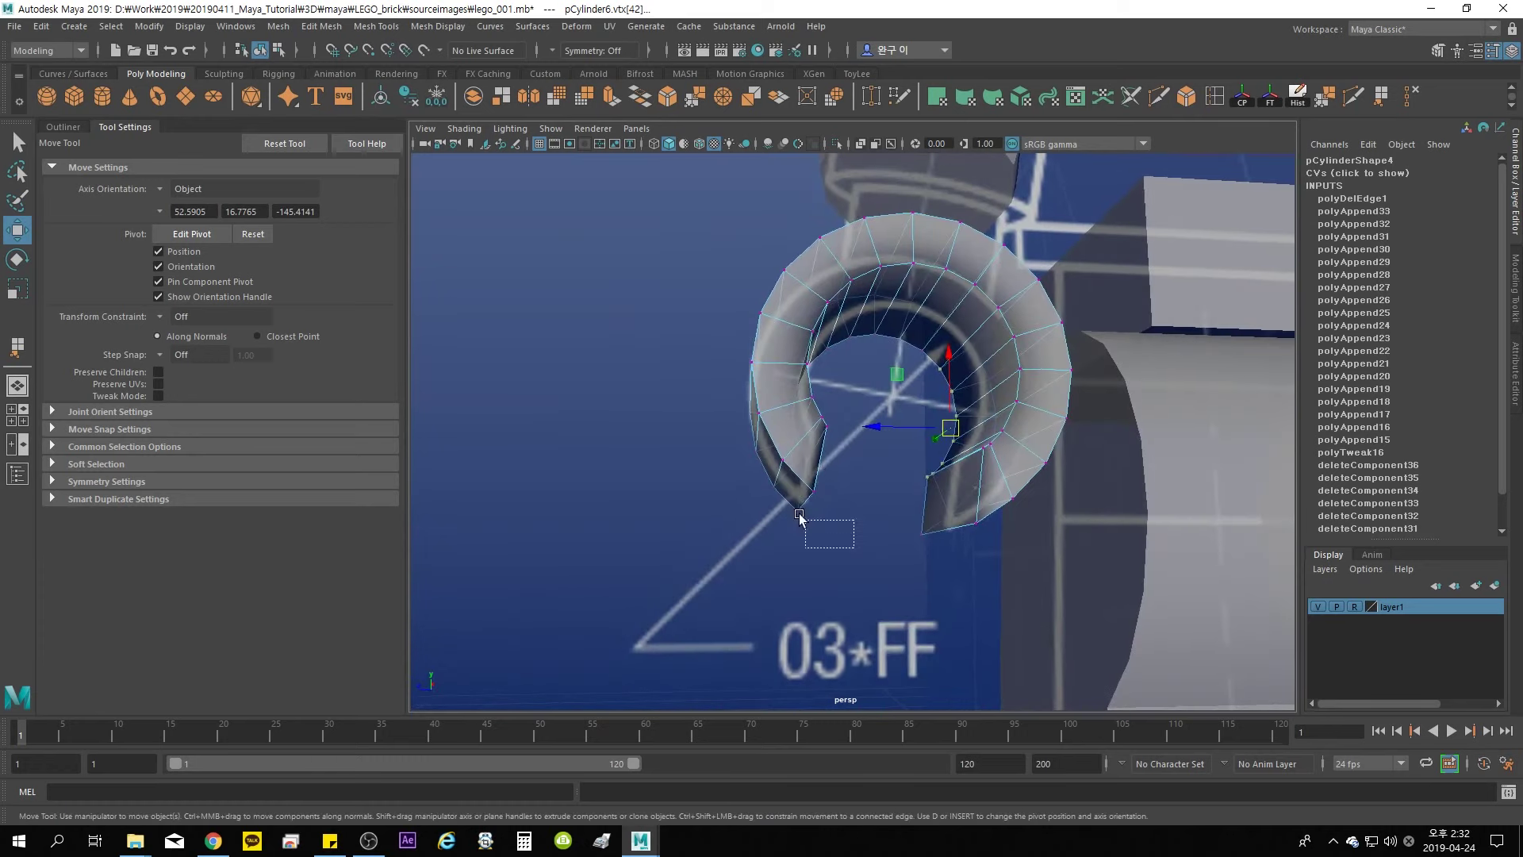
left_click_drag(1020, 485, 958, 510, "alt")
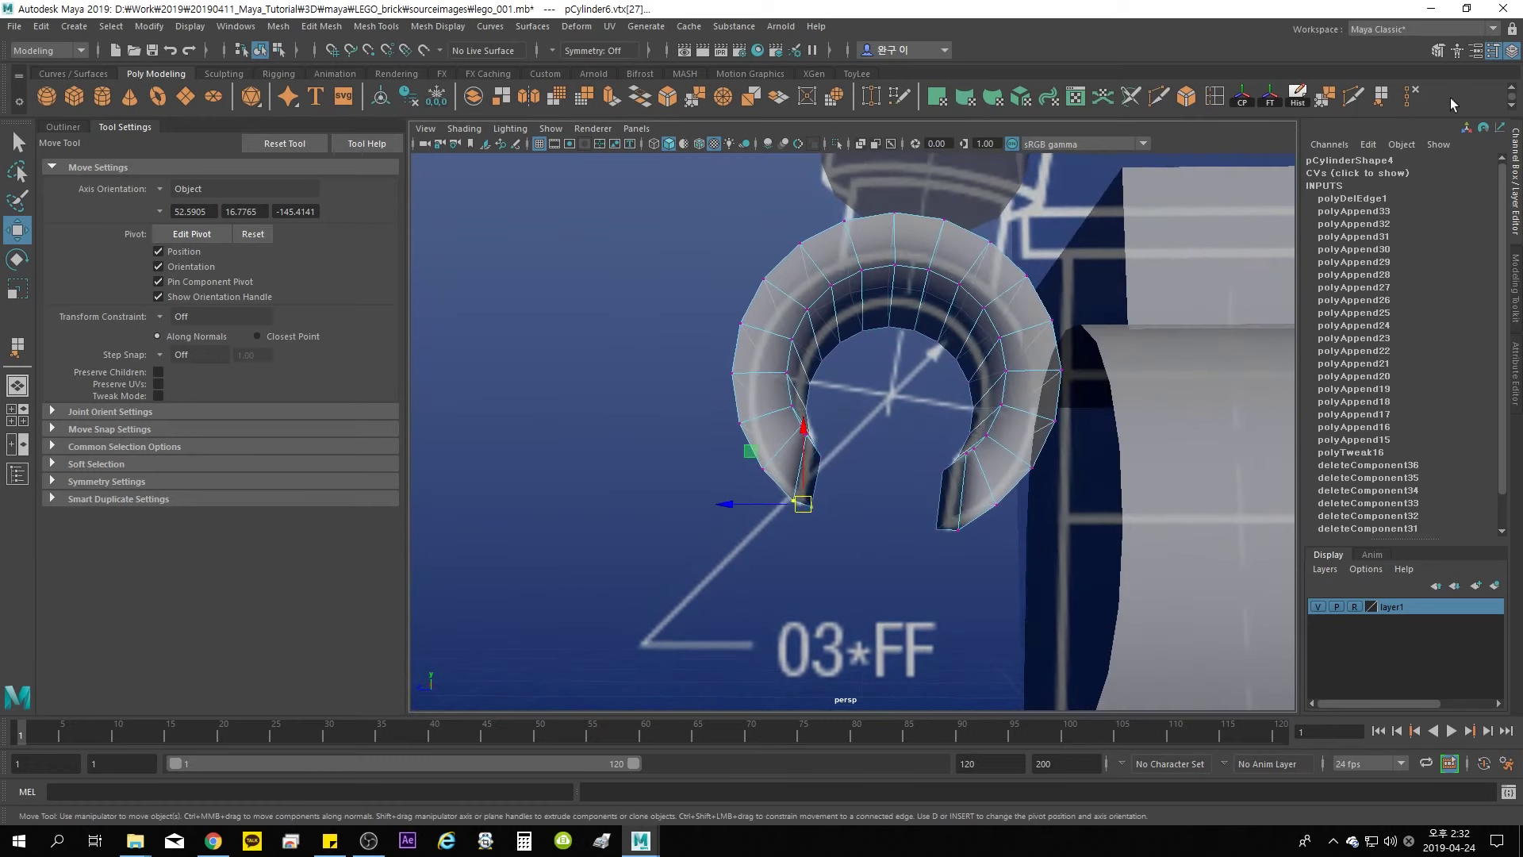
left_click(1324, 99)
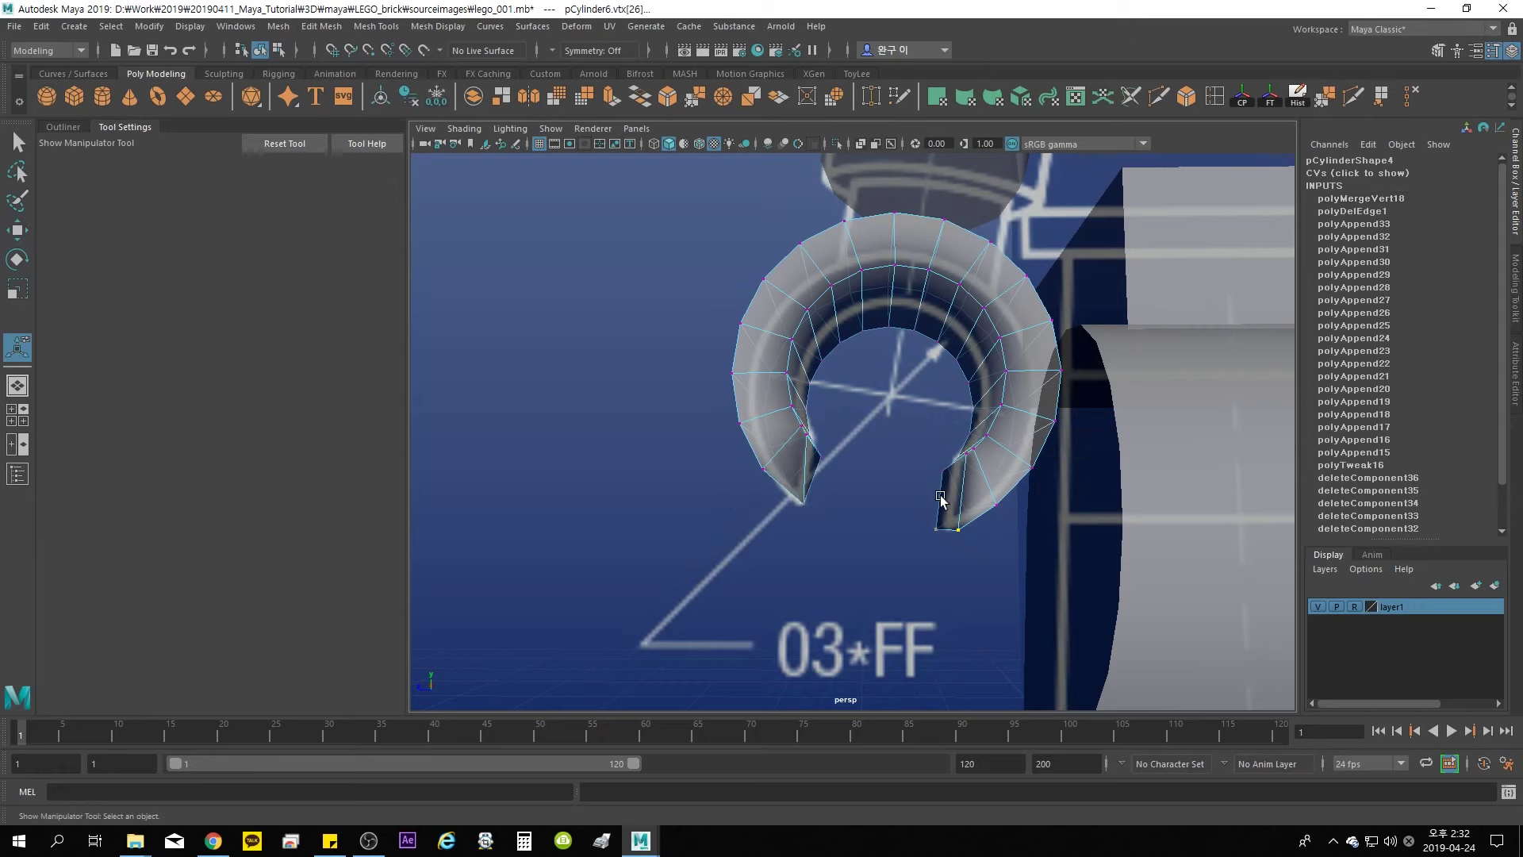
left_click(1323, 99)
left_click_drag(875, 315, 930, 369, "alt")
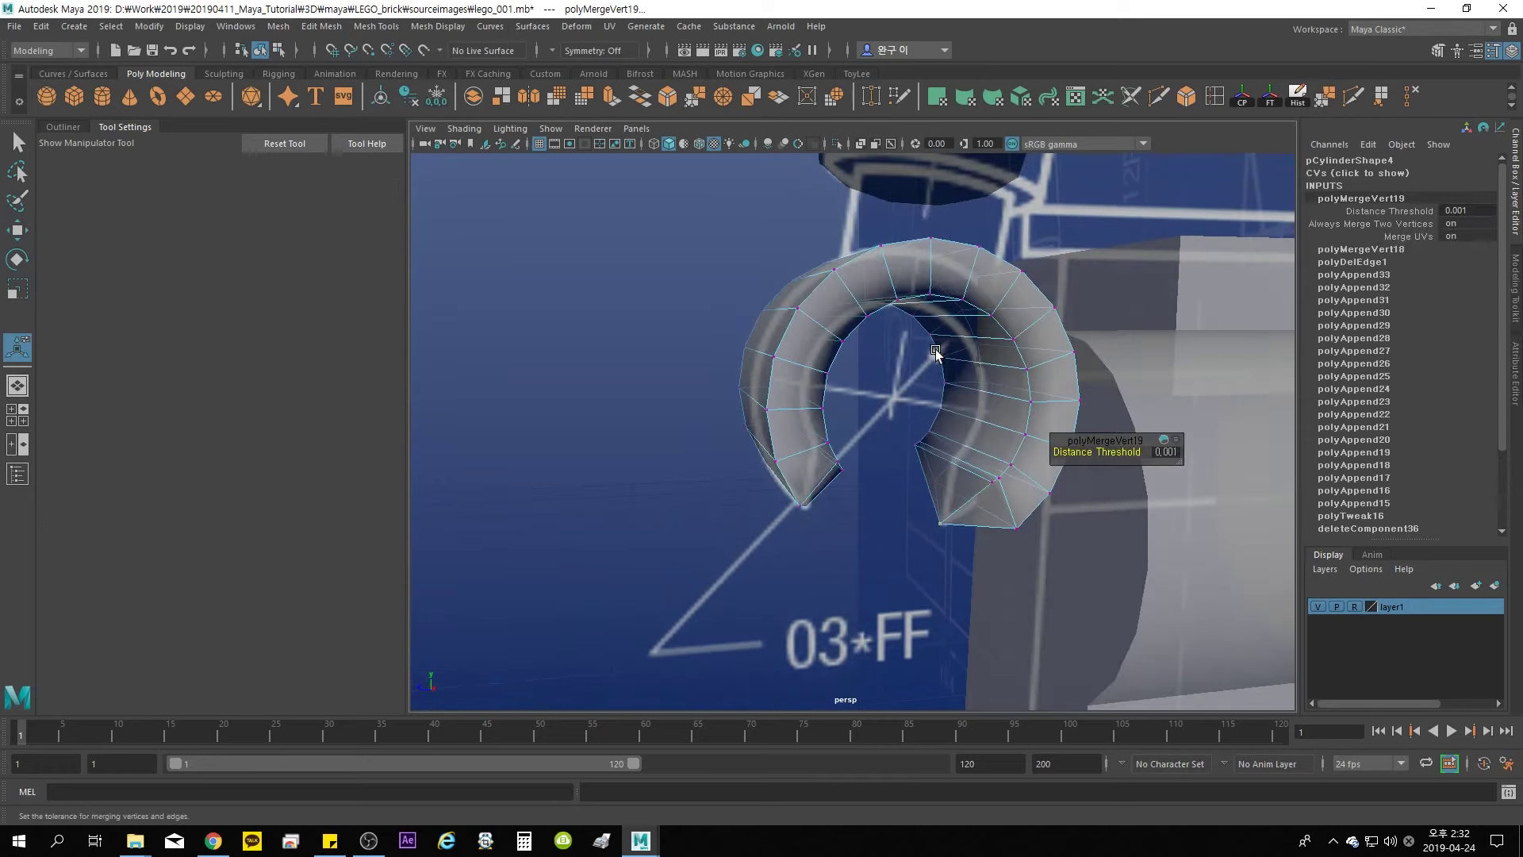
Undo the multiple edge loop insertion and set the Insert Edge Loop tool to Relative distance from edge
key("q")
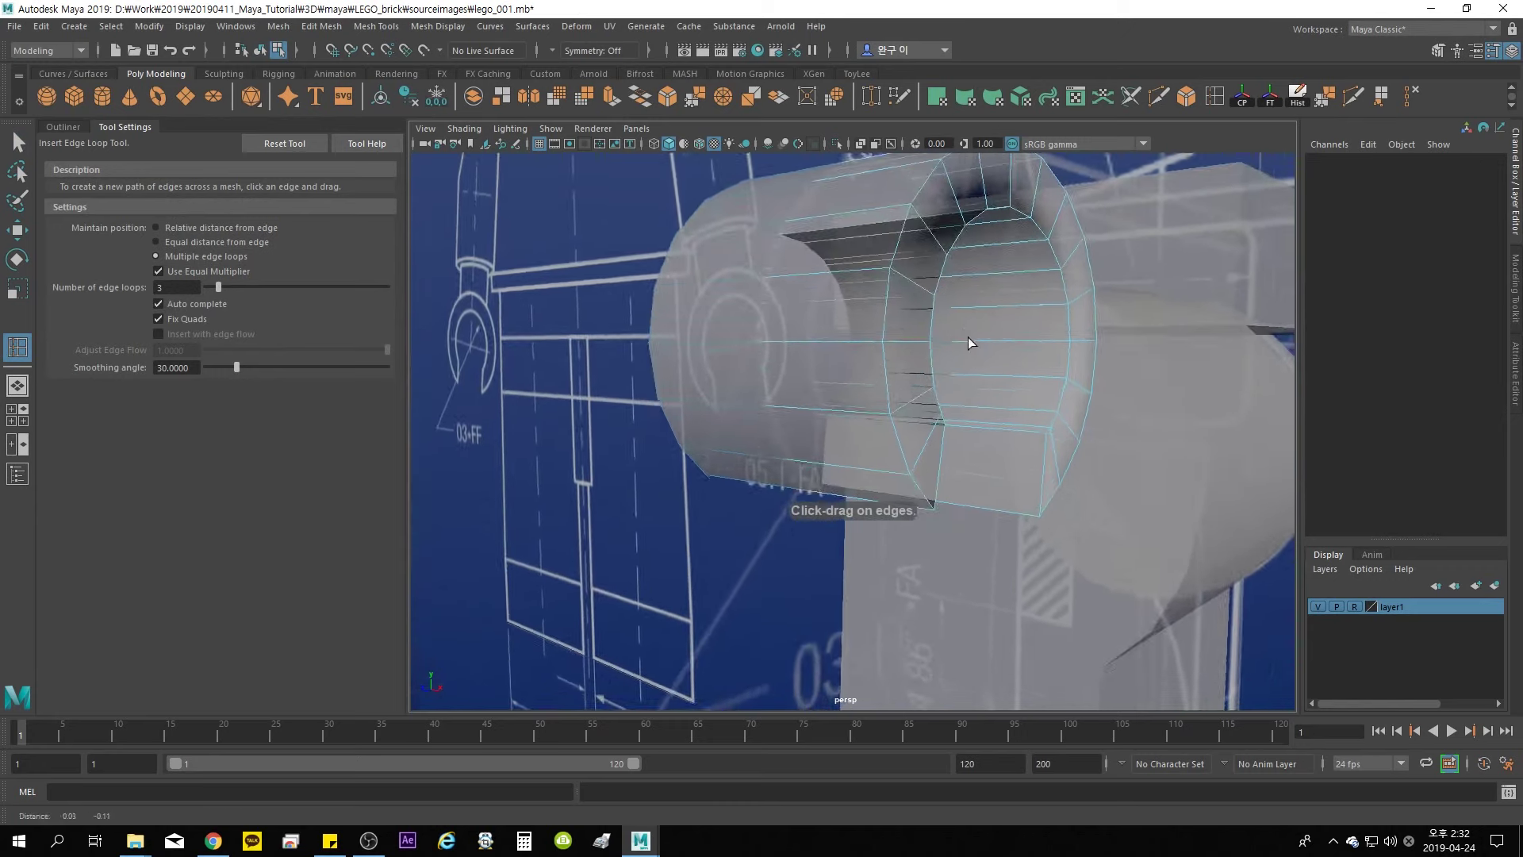
key("ctrl+z")
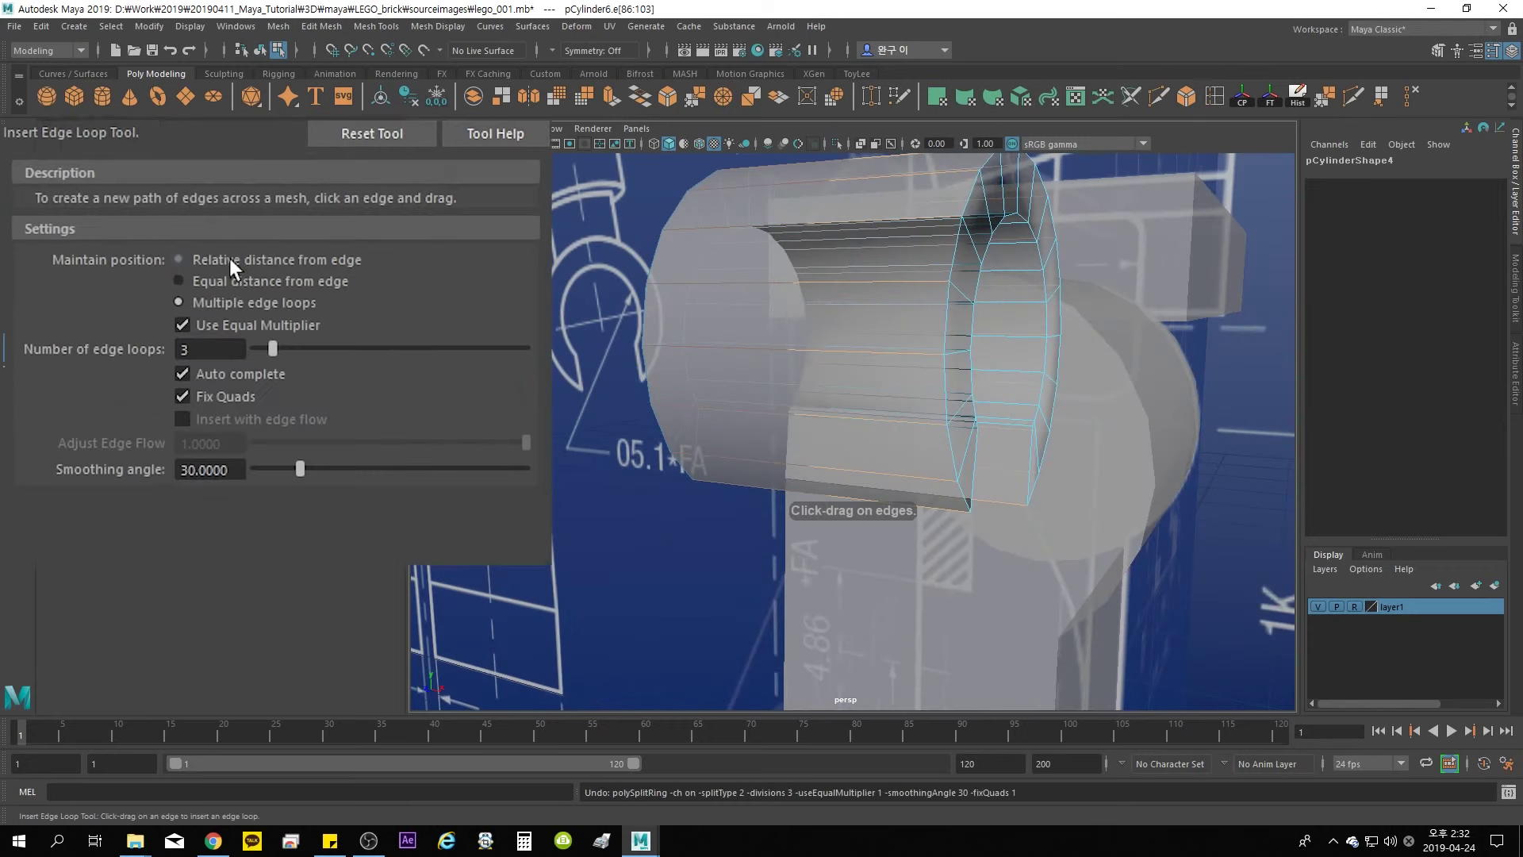
left_click(191, 228)
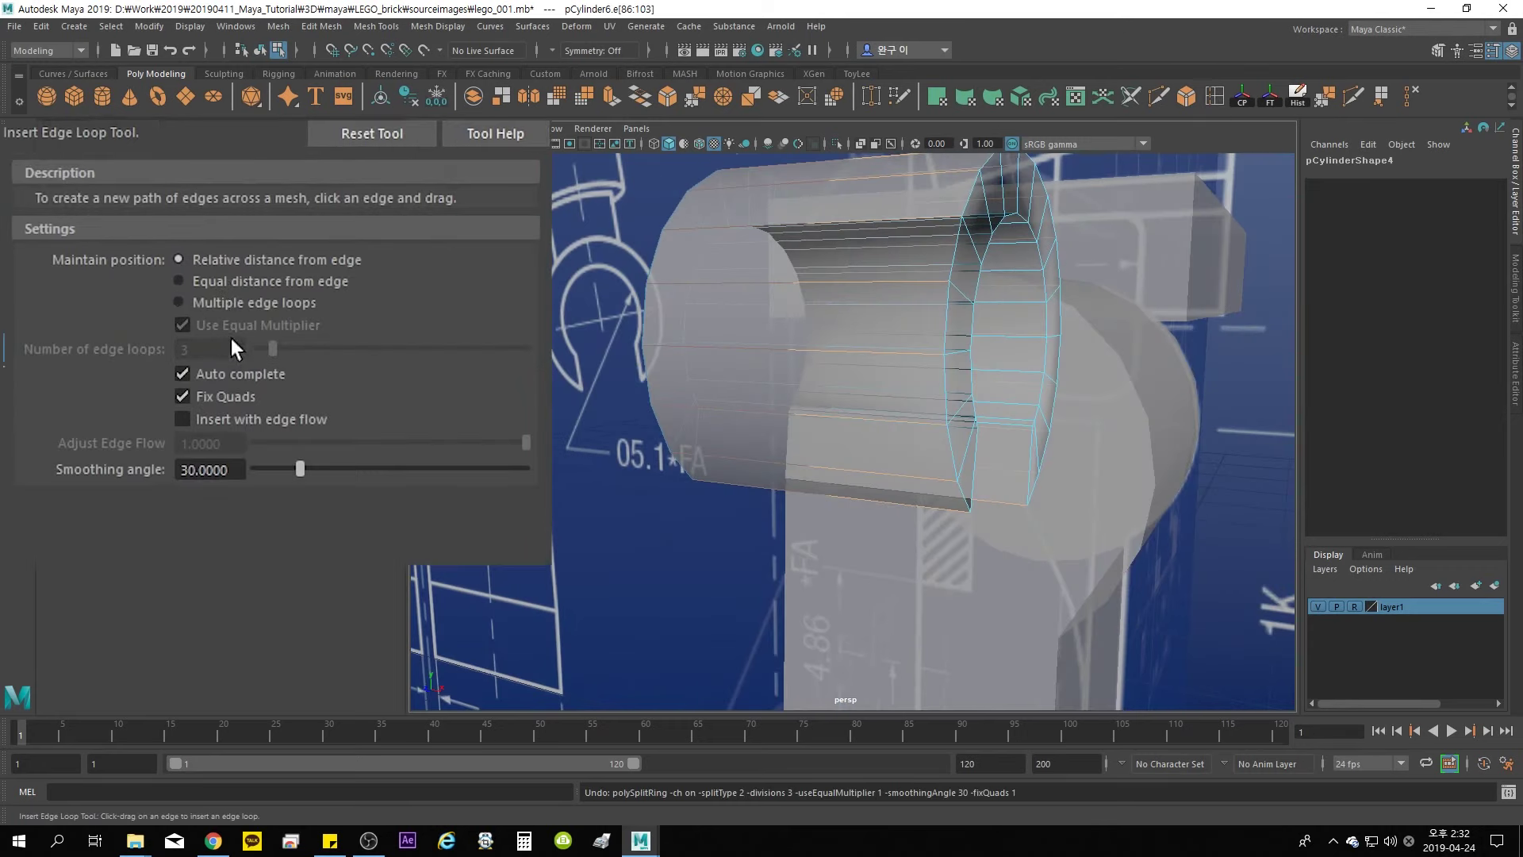
Try inserting three edge loops close to the hand's outer rims and tip edges
mouse_move(907, 482)
left_mouse_down("alt")
mouse_move(1010, 479)
mouse_move(909, 473)
left_mouse_up("alt")
left_click(958, 450)
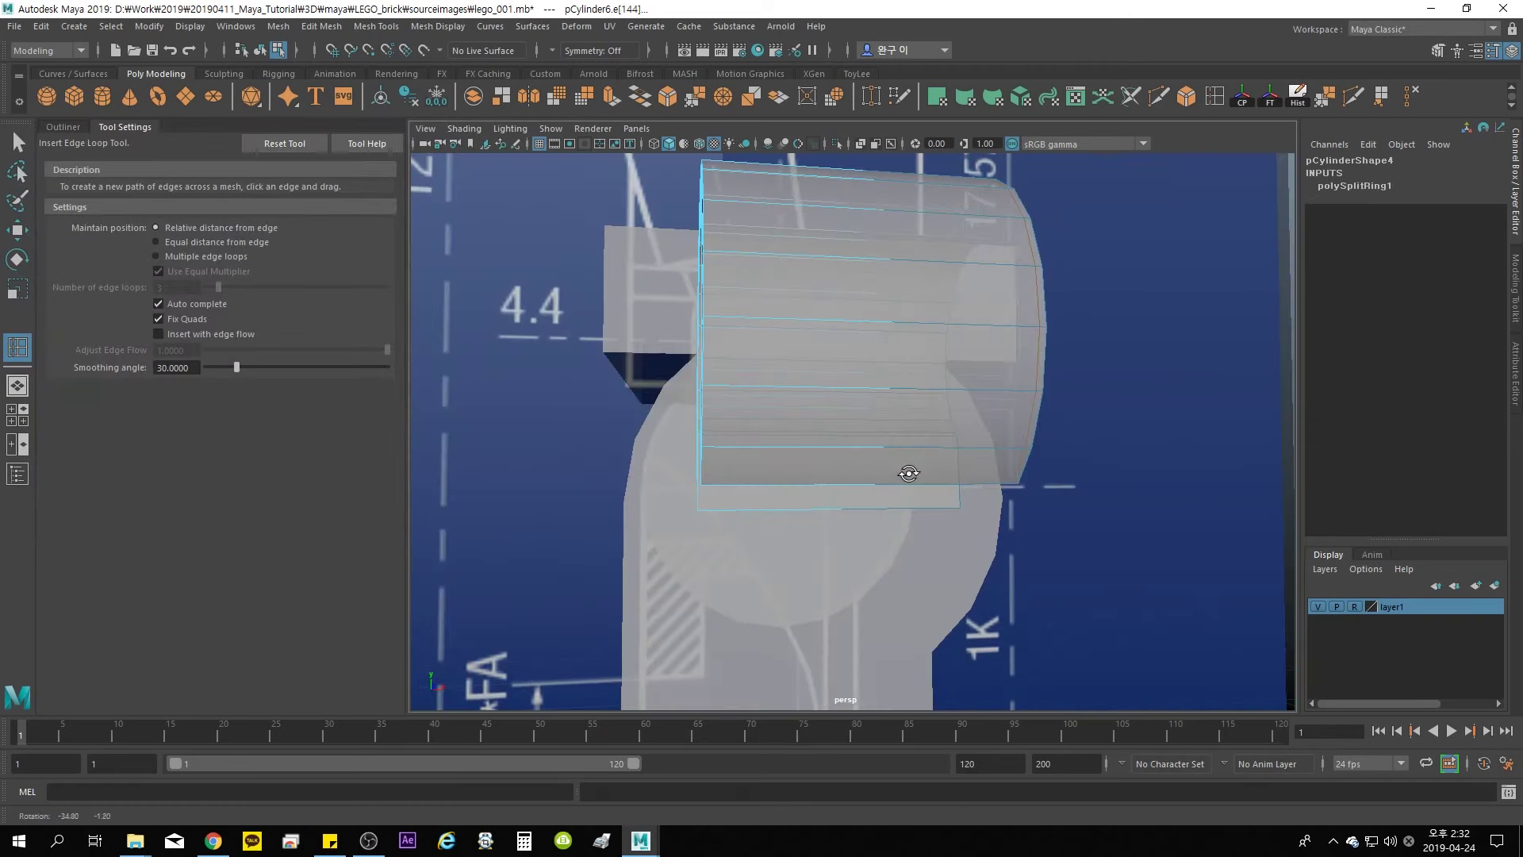
left_click(706, 444)
left_click_drag(770, 450, 918, 461, "alt")
left_click(725, 433)
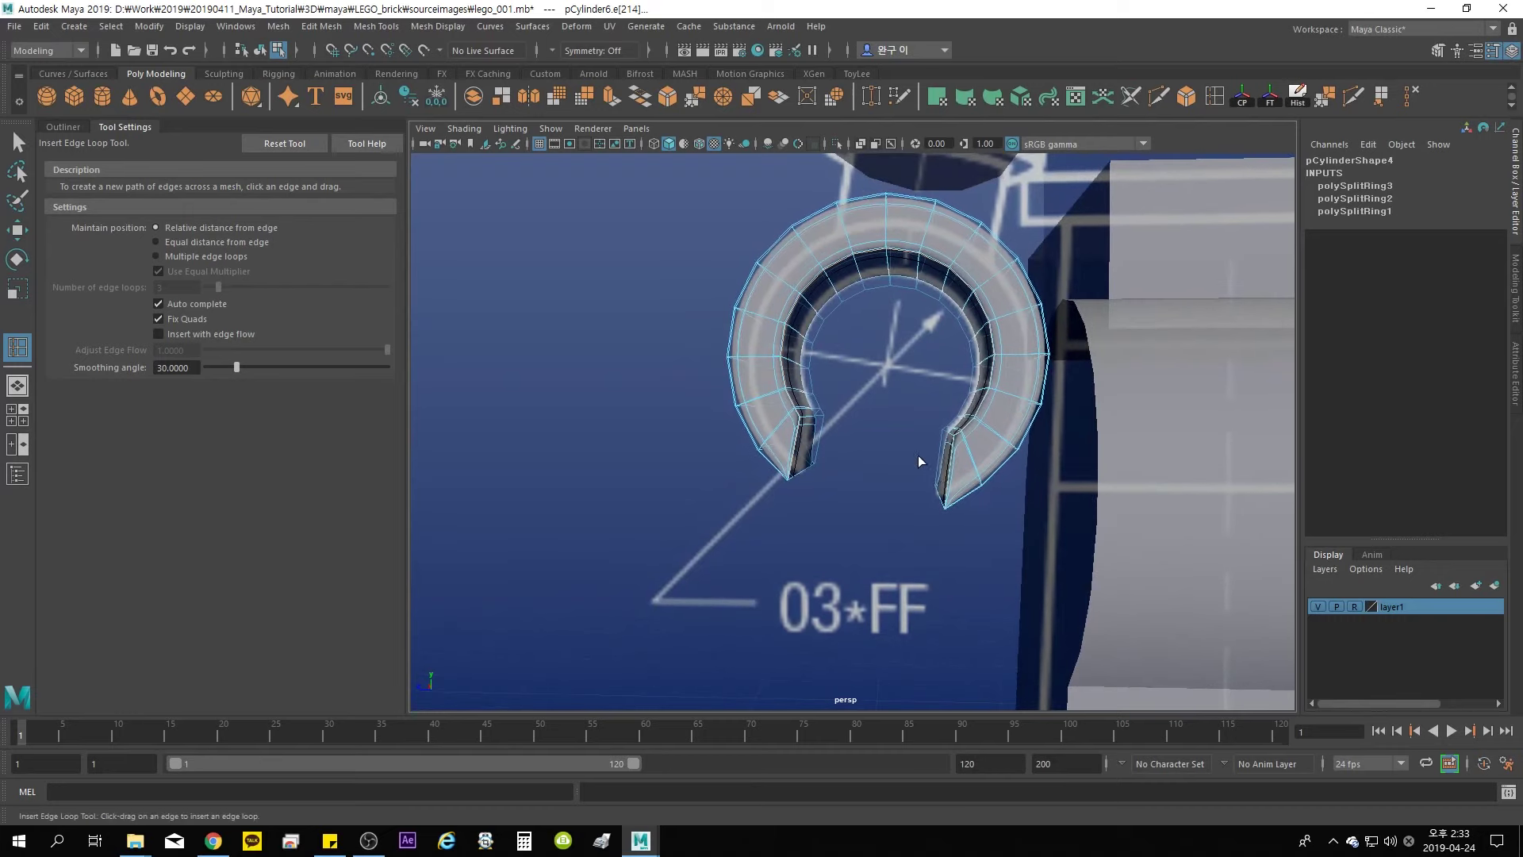
Check the hand in smooth preview, undo the inserted edge loops, and return to the unsmoothed display
key("F8")
key("w")
left_click_drag(788, 420, 1048, 502, "alt")
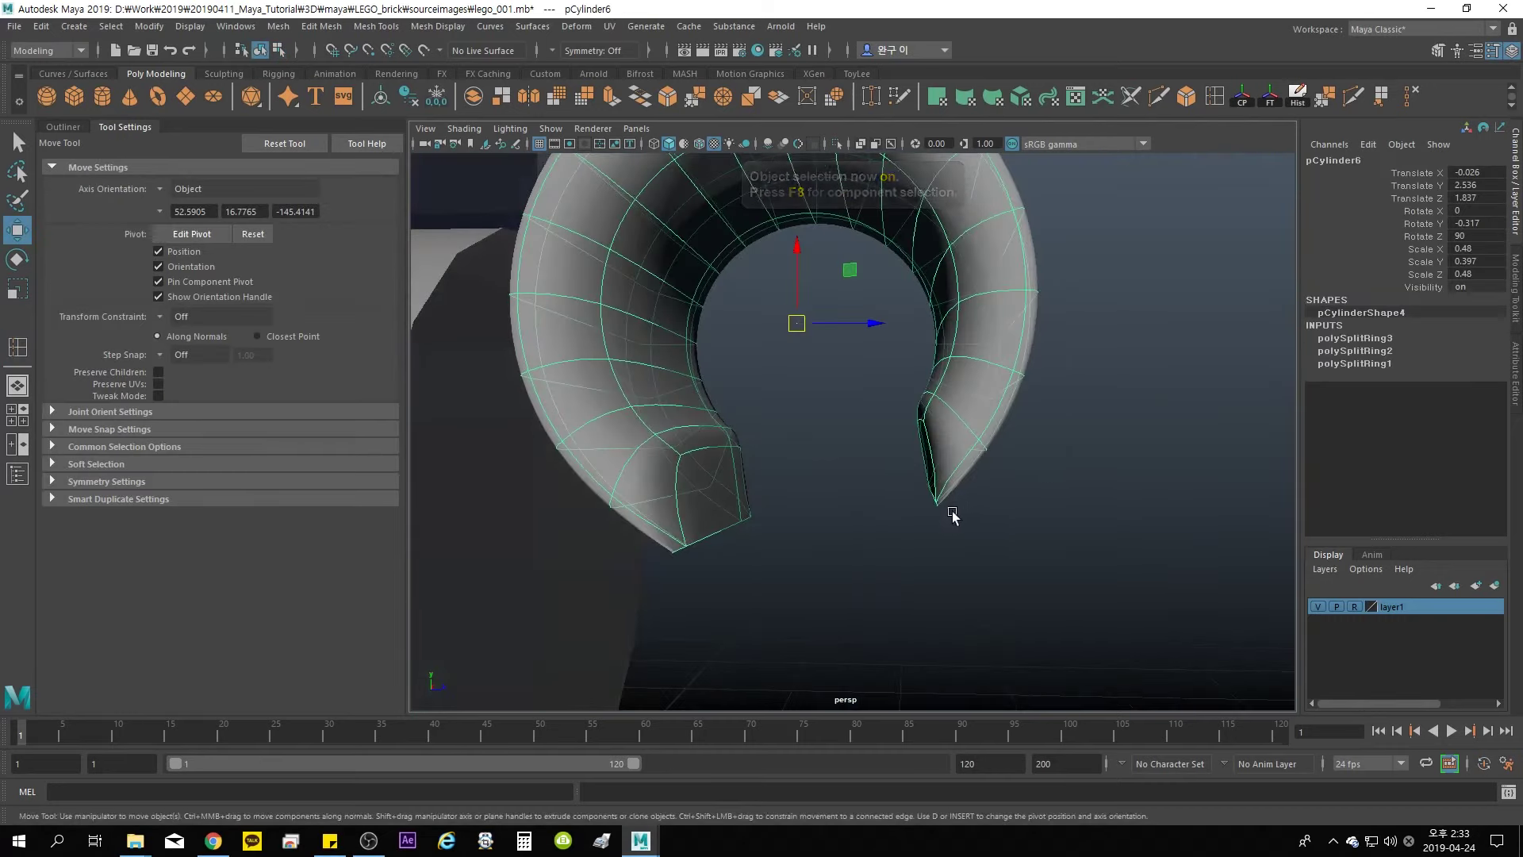
left_click_drag(952, 516, 937, 421, "alt")
key("ctrl+z")
key("ctrl+z")
key("1")
Delete the end faces at both tips of the C-shaped hand
right_click_drag(931, 405, 933, 450)
left_click(926, 451)
key("Delete")
left_click(711, 486)
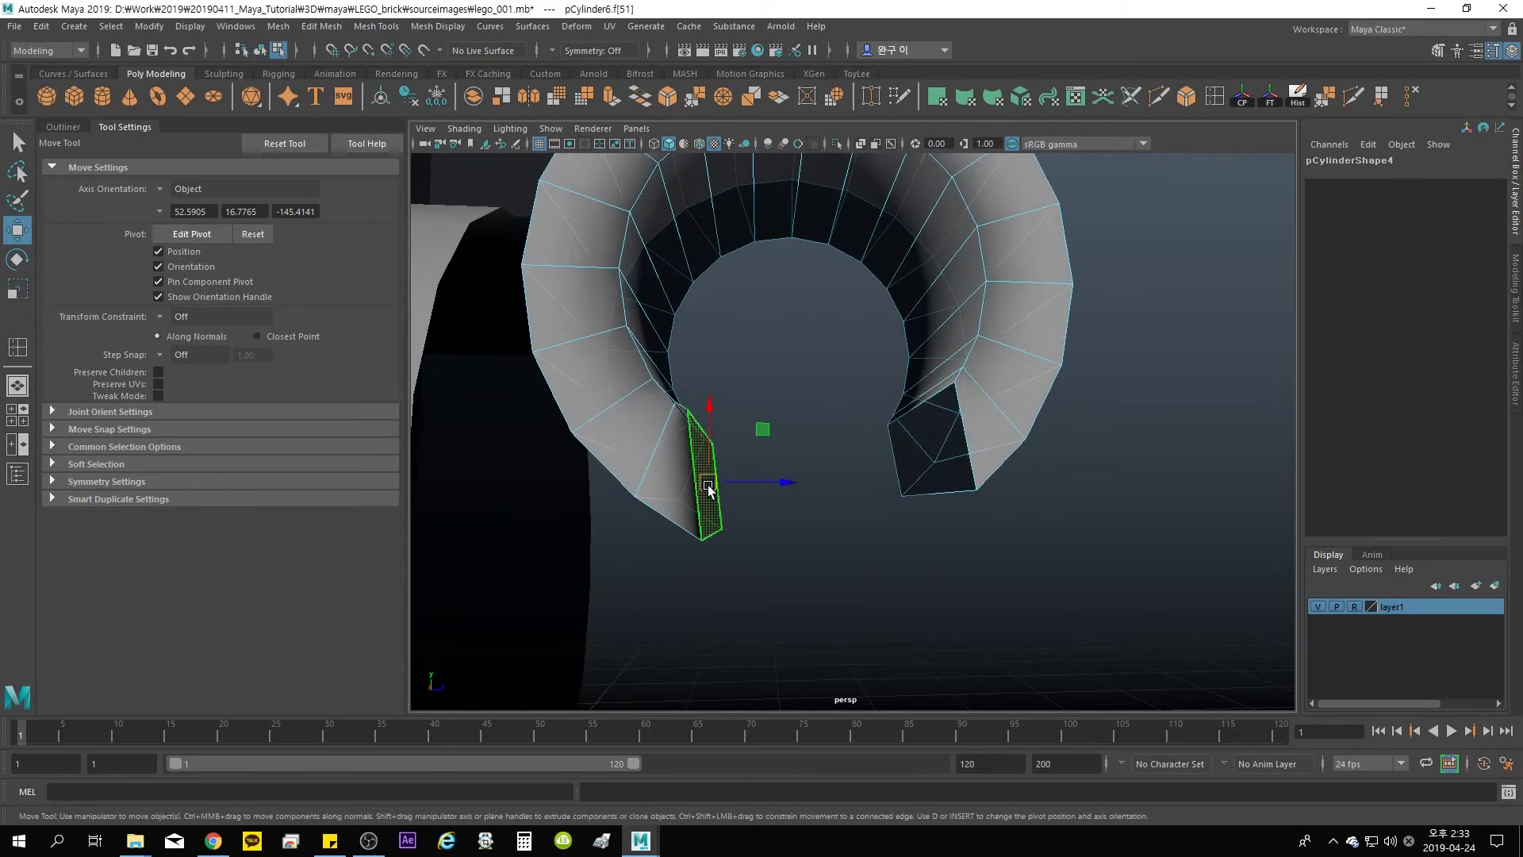
key("Delete")
Cap both open hand tips with polygons appended between their border edges, and check the result in smooth preview
left_click(1381, 96)
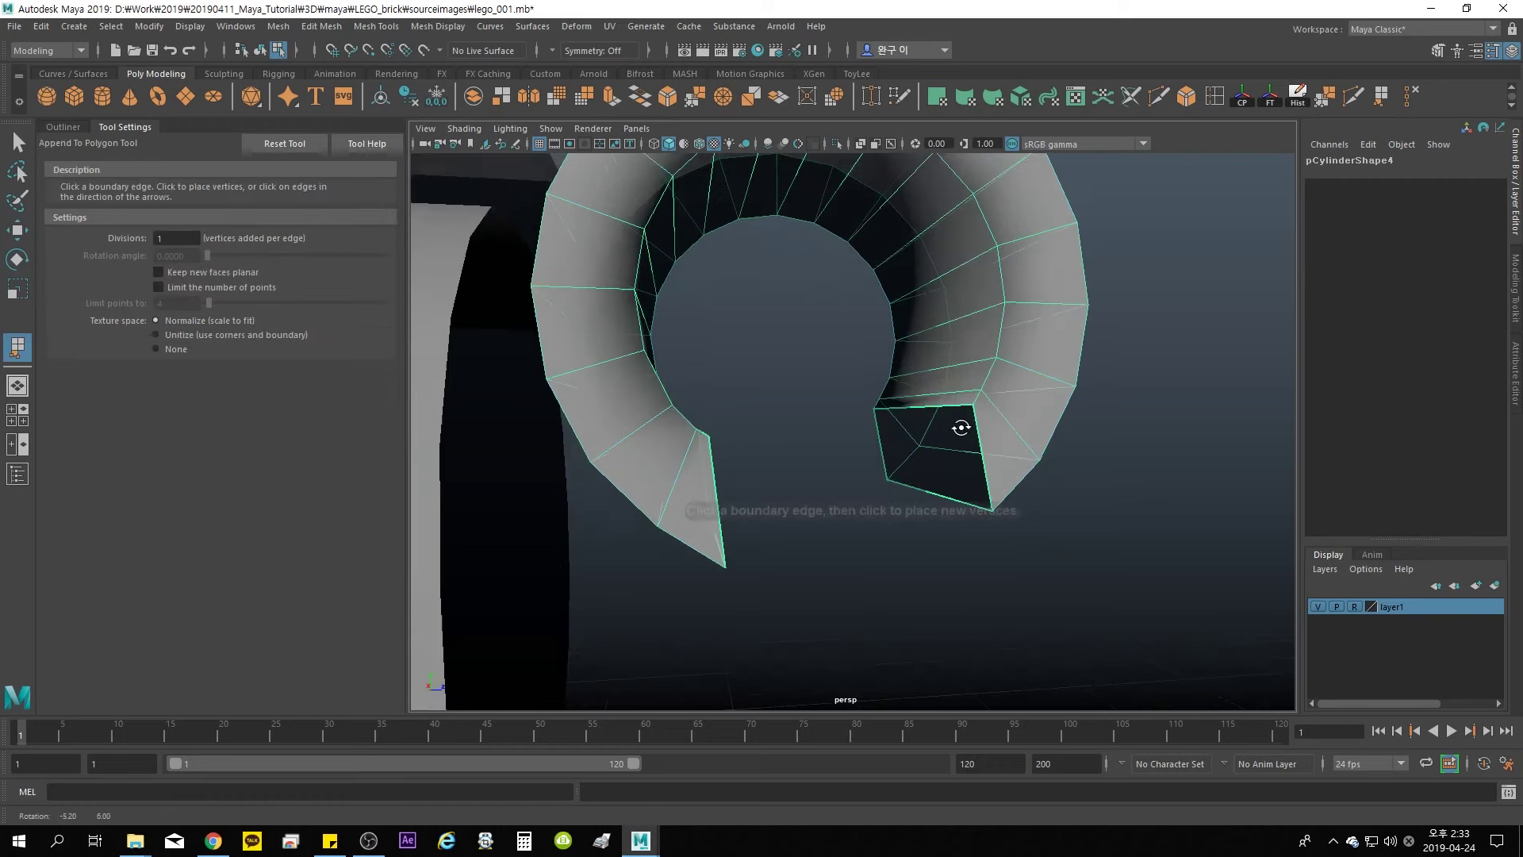
left_click_drag(962, 425, 975, 472, "alt")
key("Return")
key("w")
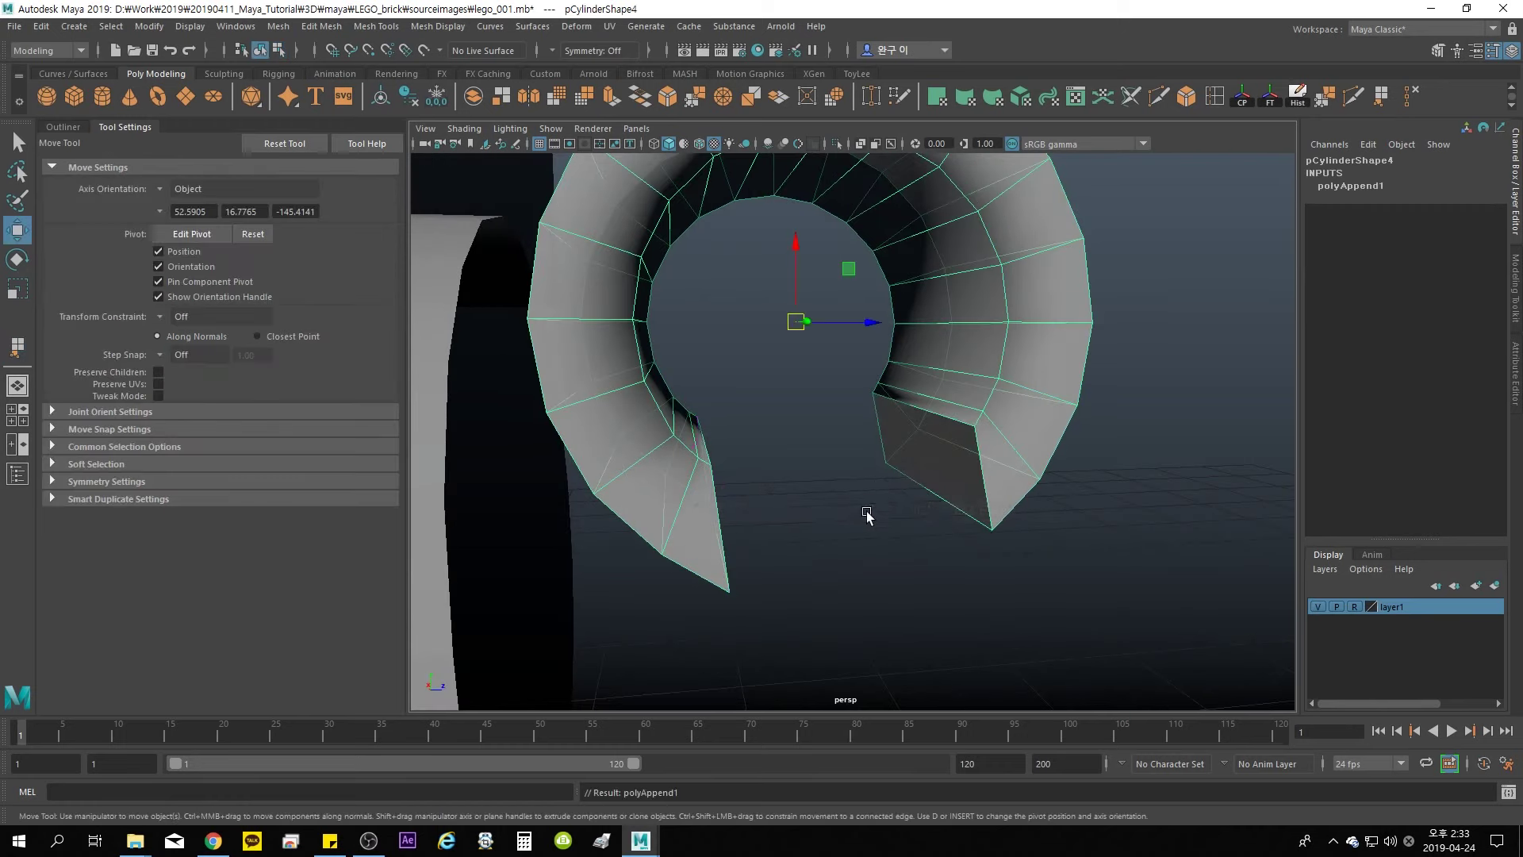
left_click_drag(867, 516, 767, 485, "alt")
key("g")
left_click(747, 457)
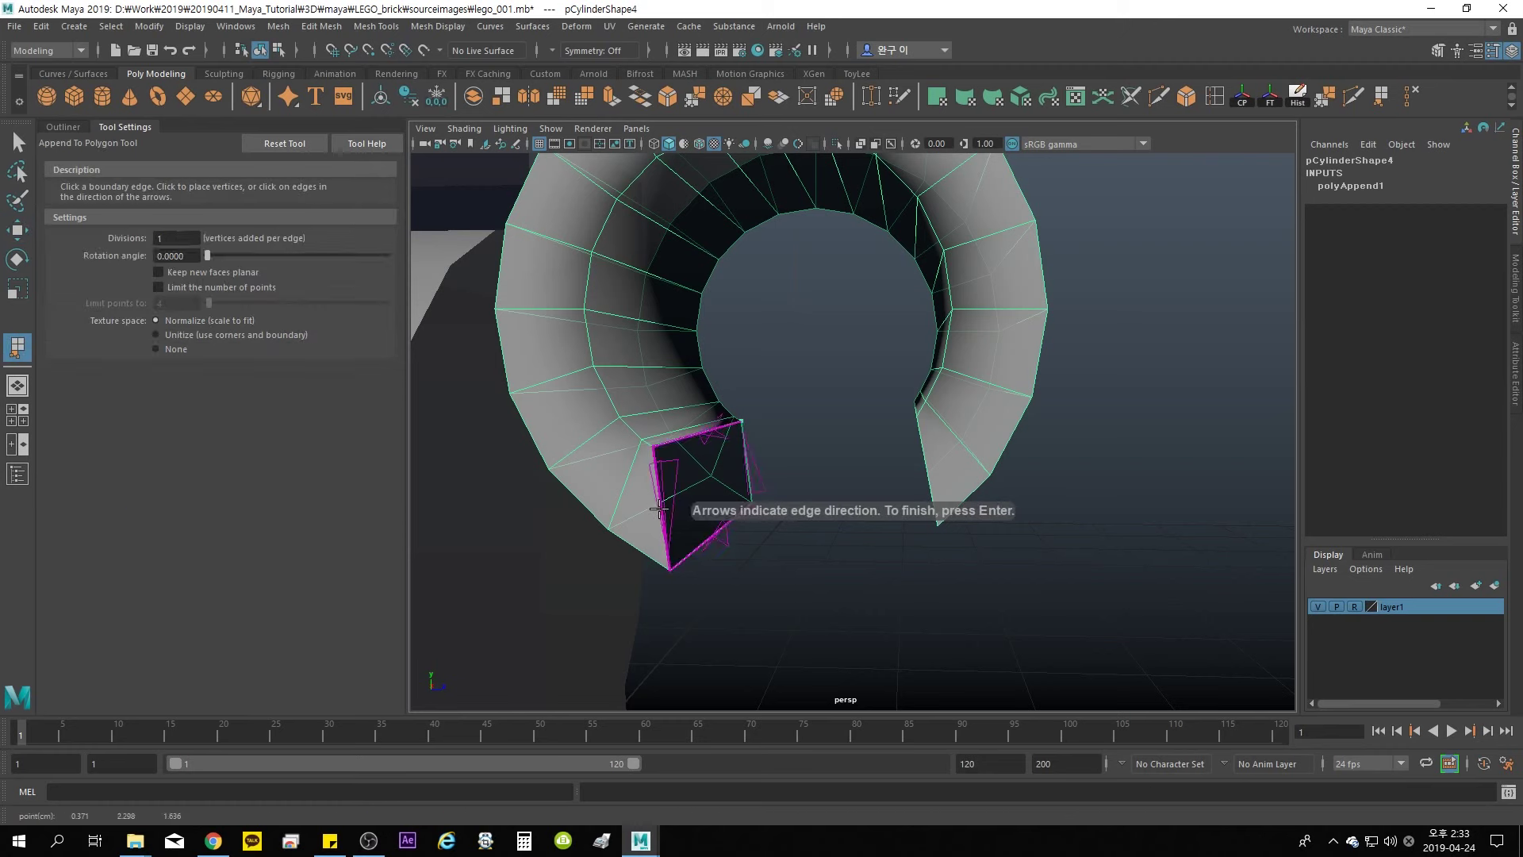
key("Return")
key("w")
key("3")
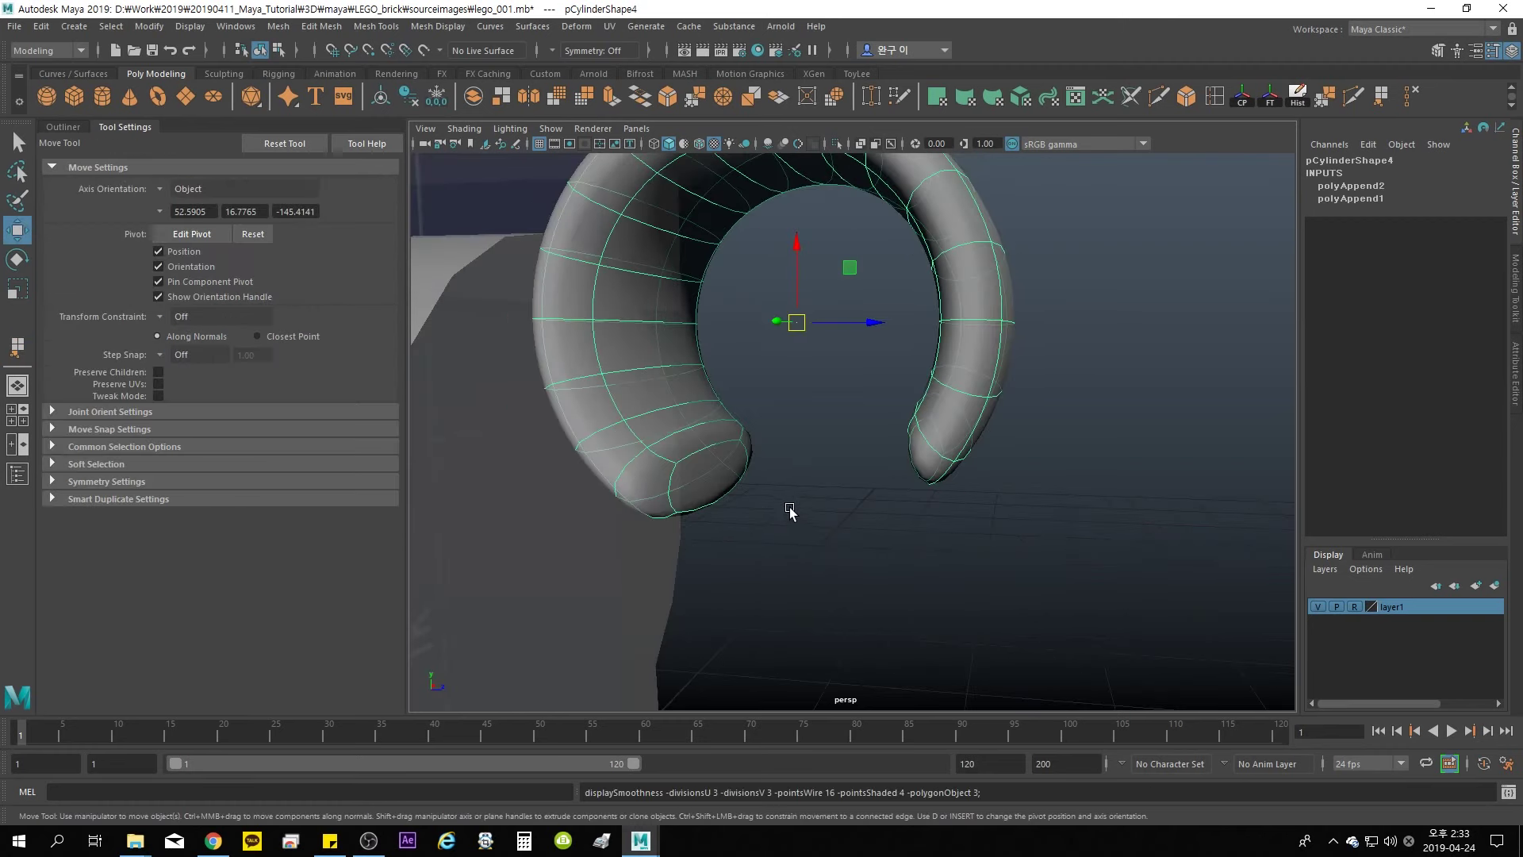
left_click_drag(790, 508, 972, 422, "alt")
key("1")
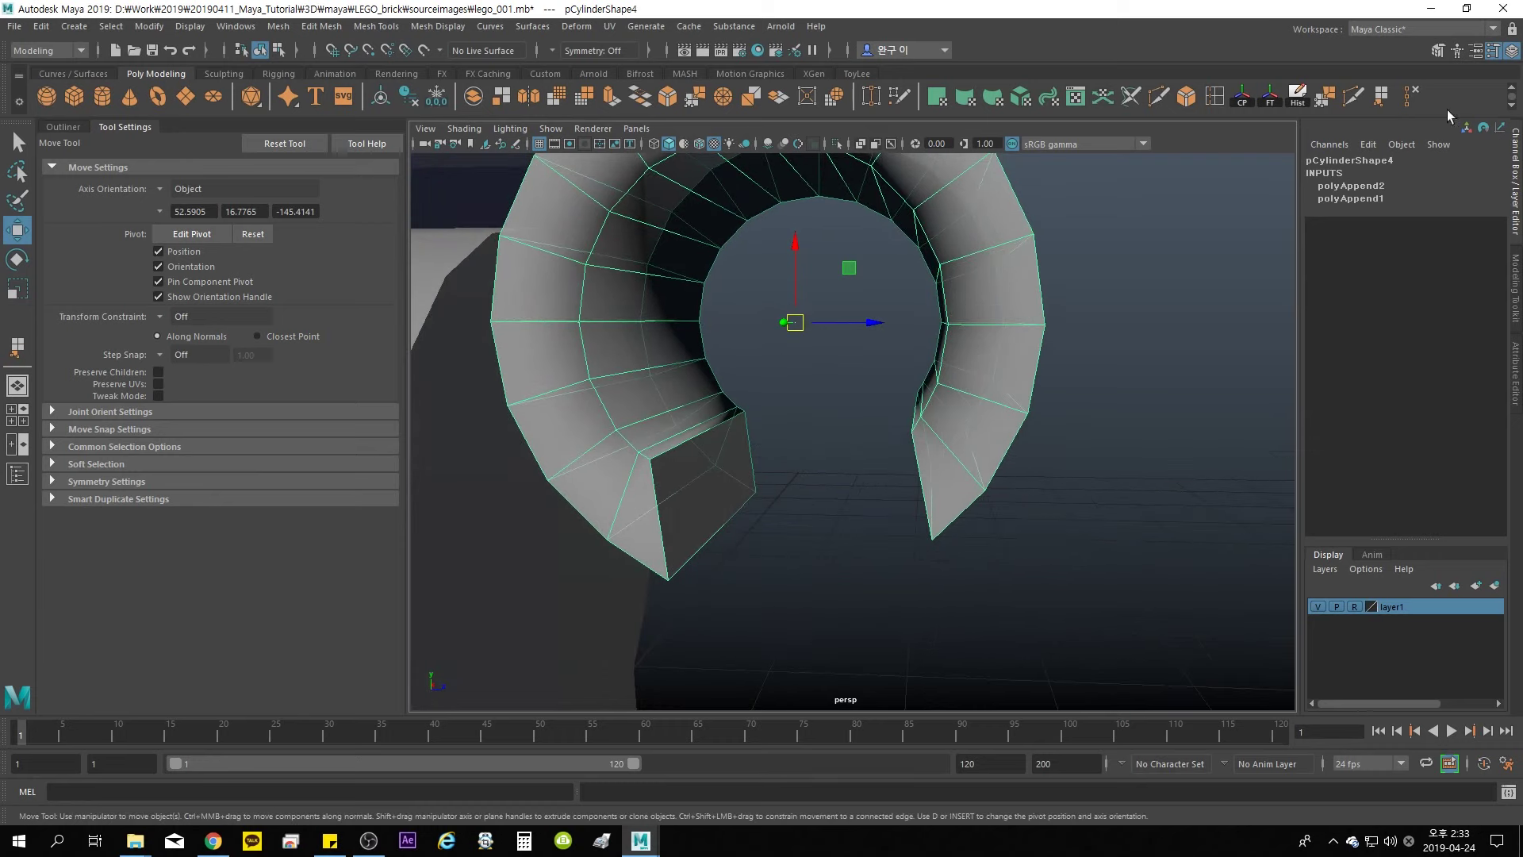
Insert supporting edge loops close to the hand's rims and tip edges, and display the hand with smooth preview
left_click(1214, 96)
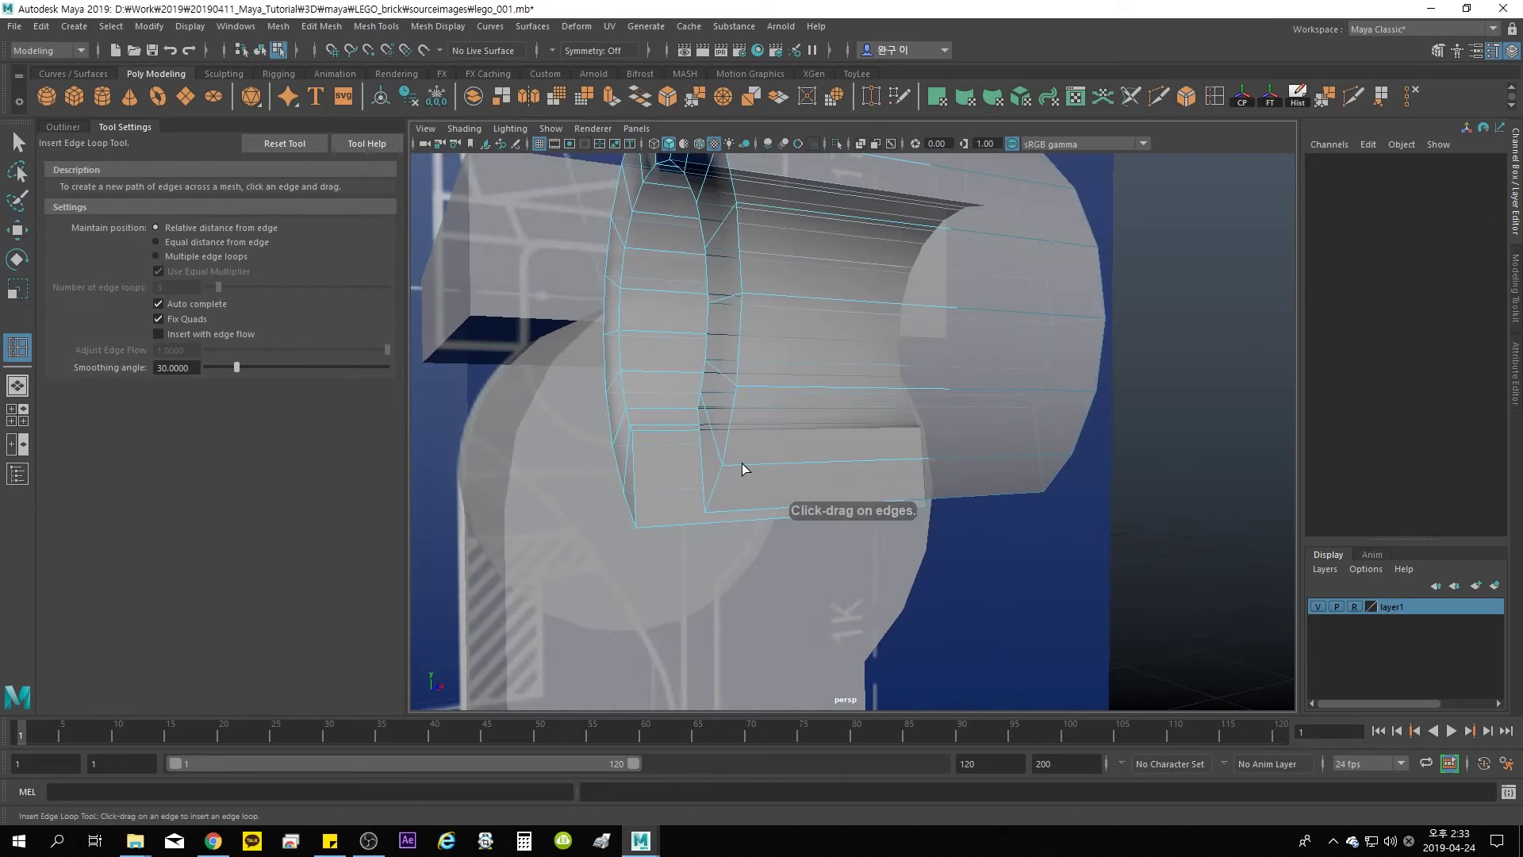
left_click(731, 463)
left_click_drag(727, 463, 1071, 474, "alt")
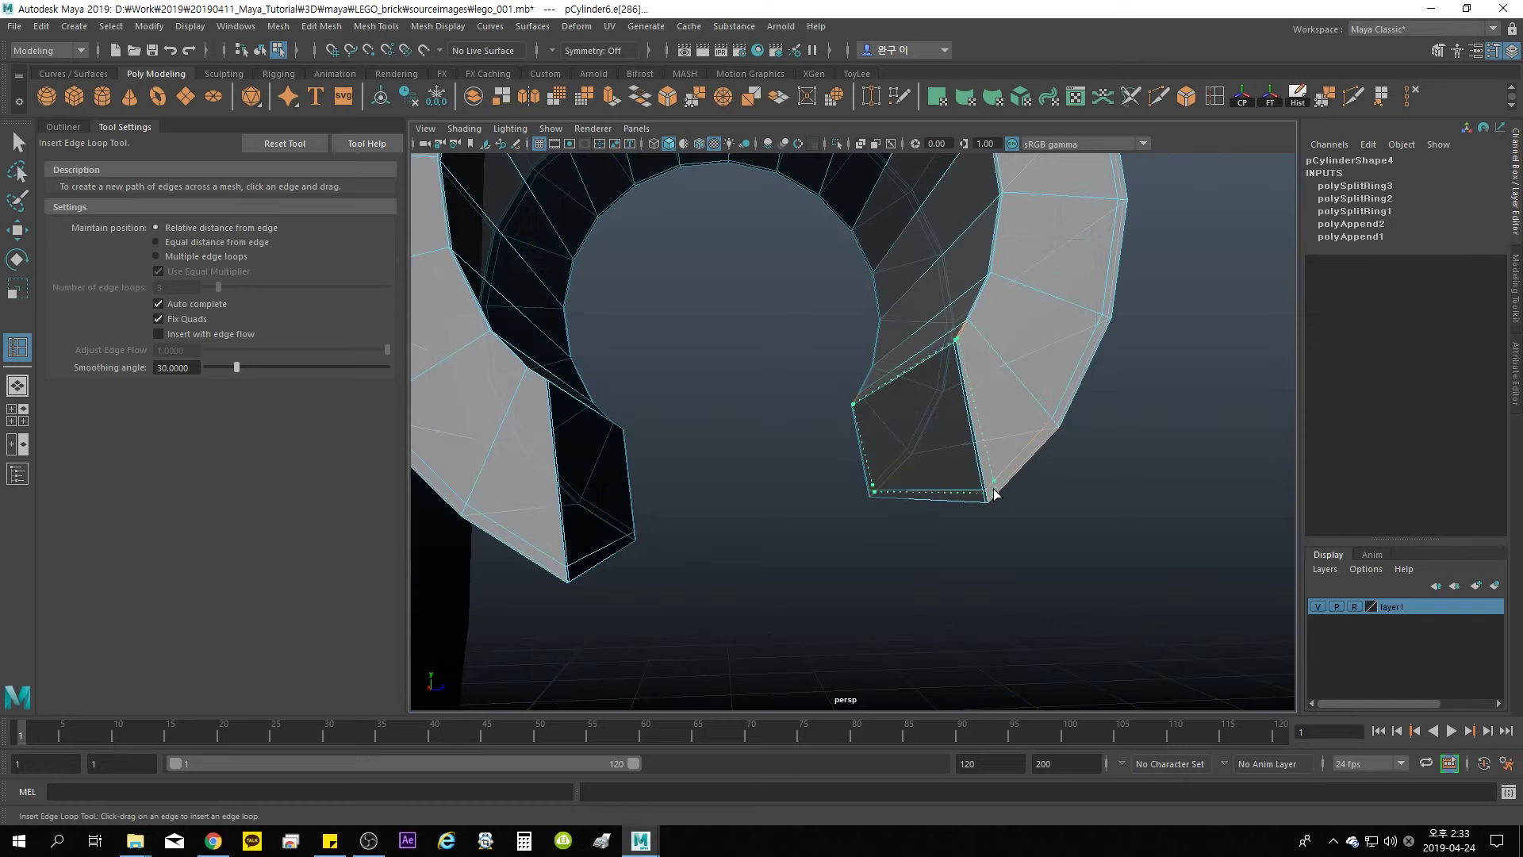
left_click(994, 488)
left_click_drag(993, 488, 714, 503, "alt")
right_click_drag(714, 503, 1039, 418, "alt")
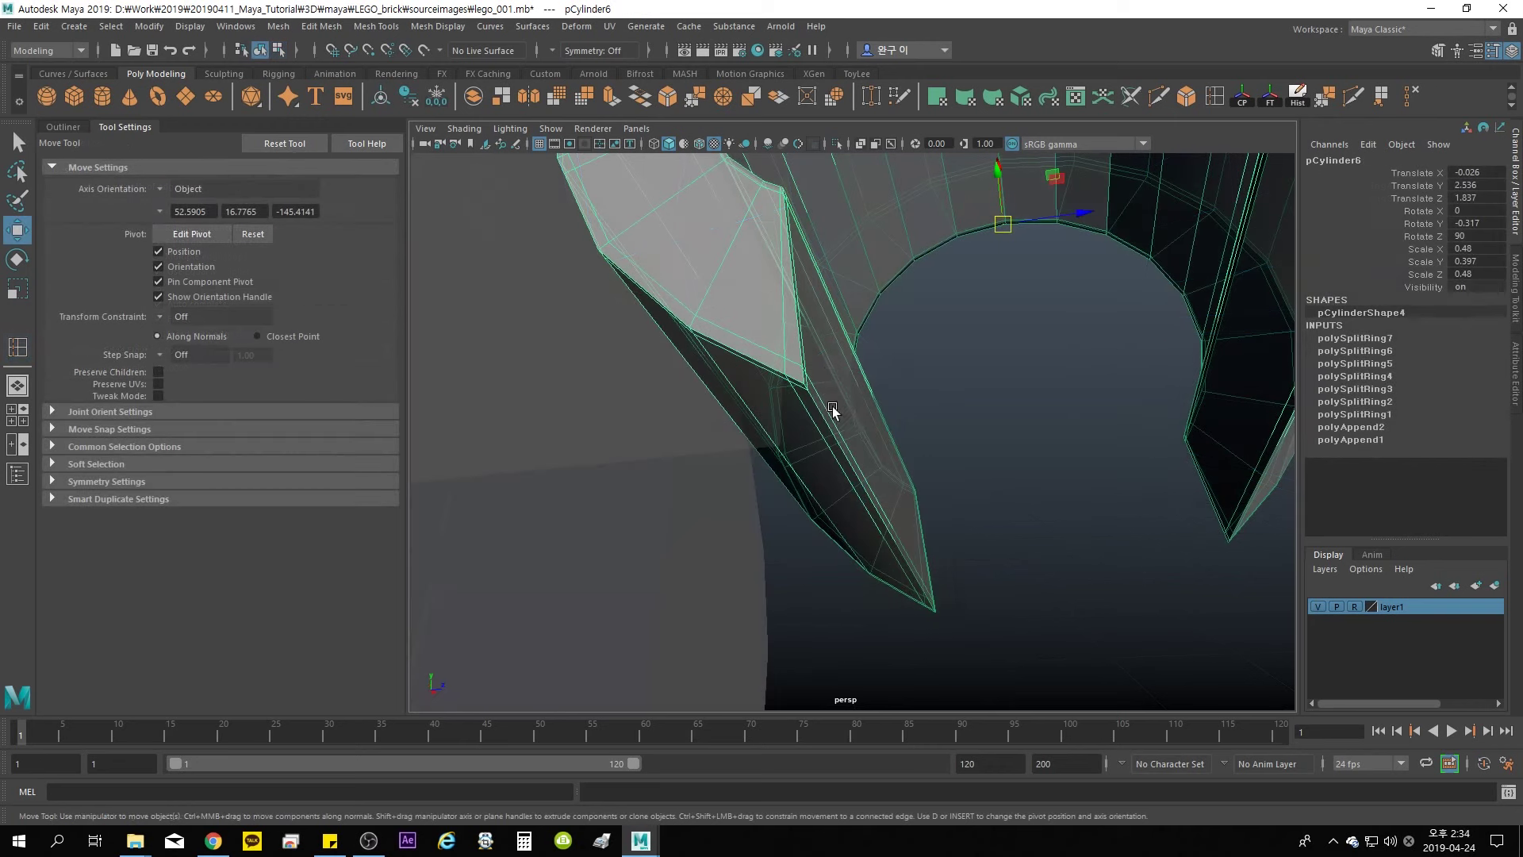
left_click_drag(808, 371, 809, 270, "alt")
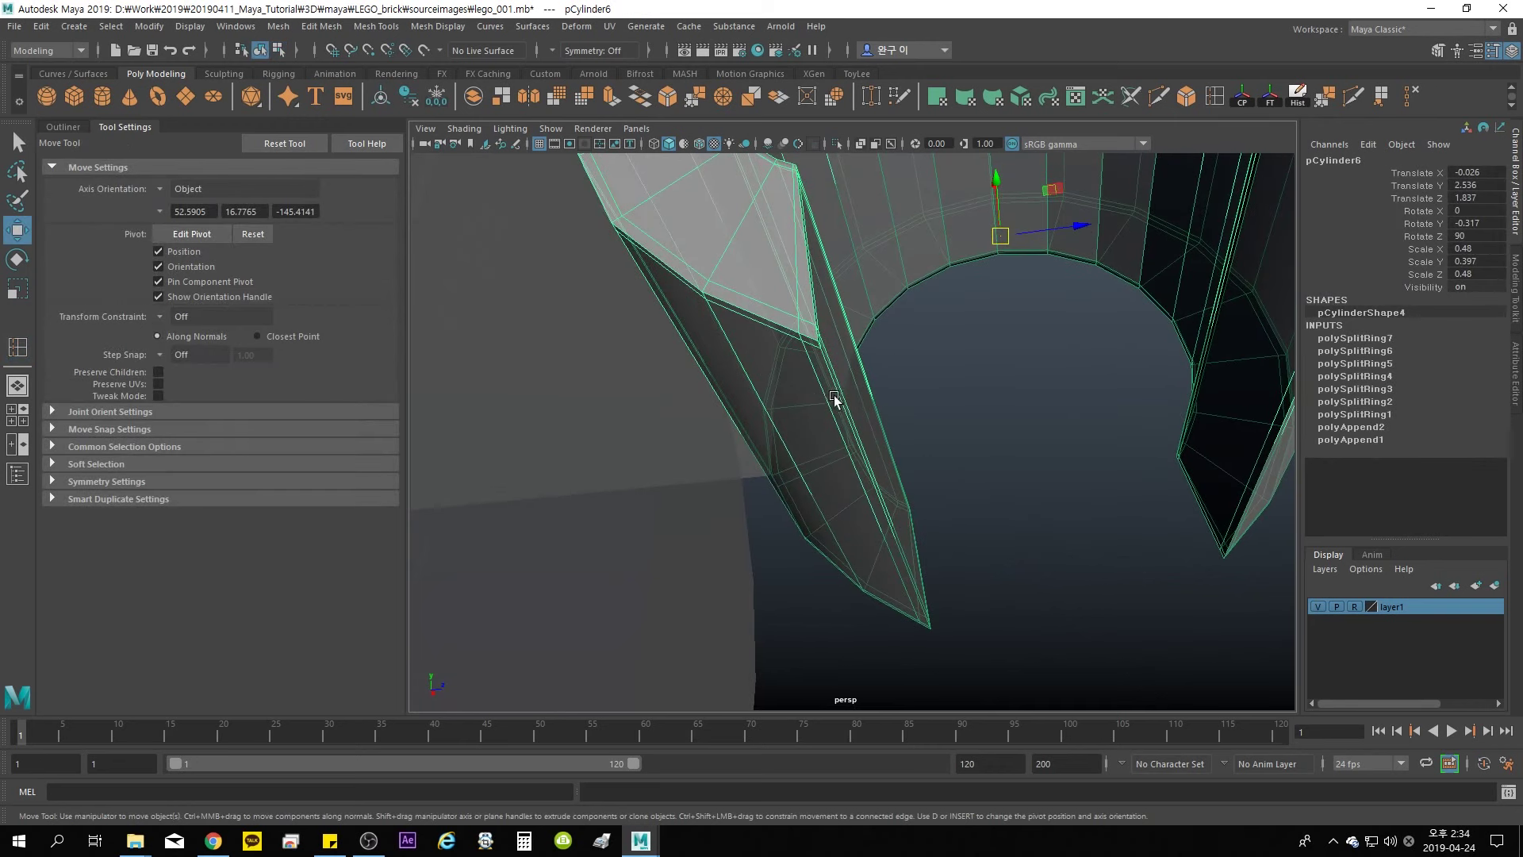
left_click_drag(833, 401, 755, 360, "alt")
right_click_drag(755, 361, 822, 432, "alt")
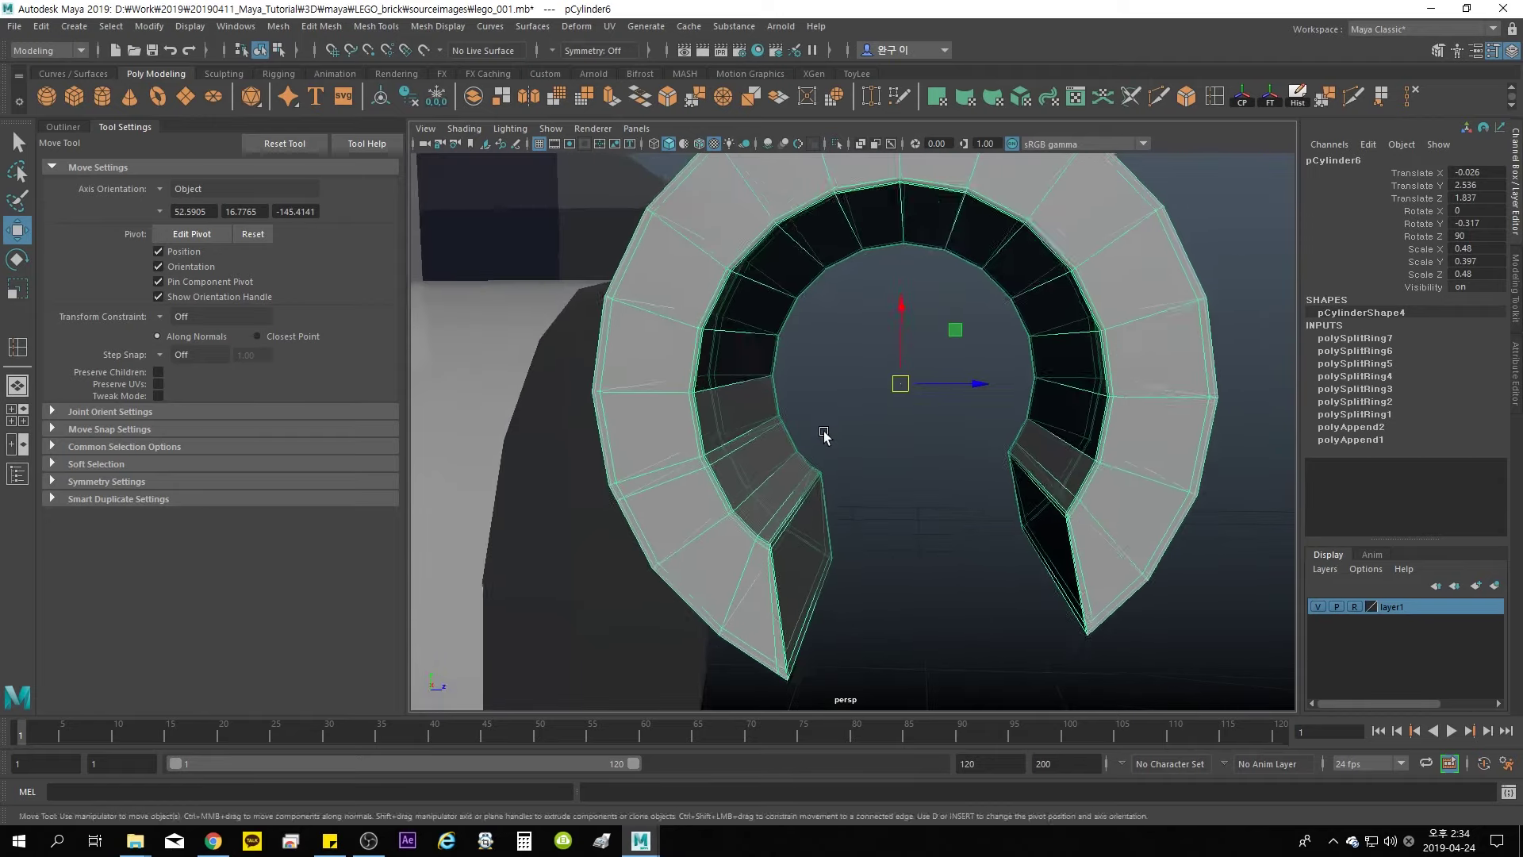
left_click_drag(964, 400, 891, 391, "alt")
right_click_drag(891, 391, 840, 368, "alt")
left_click_drag(840, 368, 878, 374, "alt")
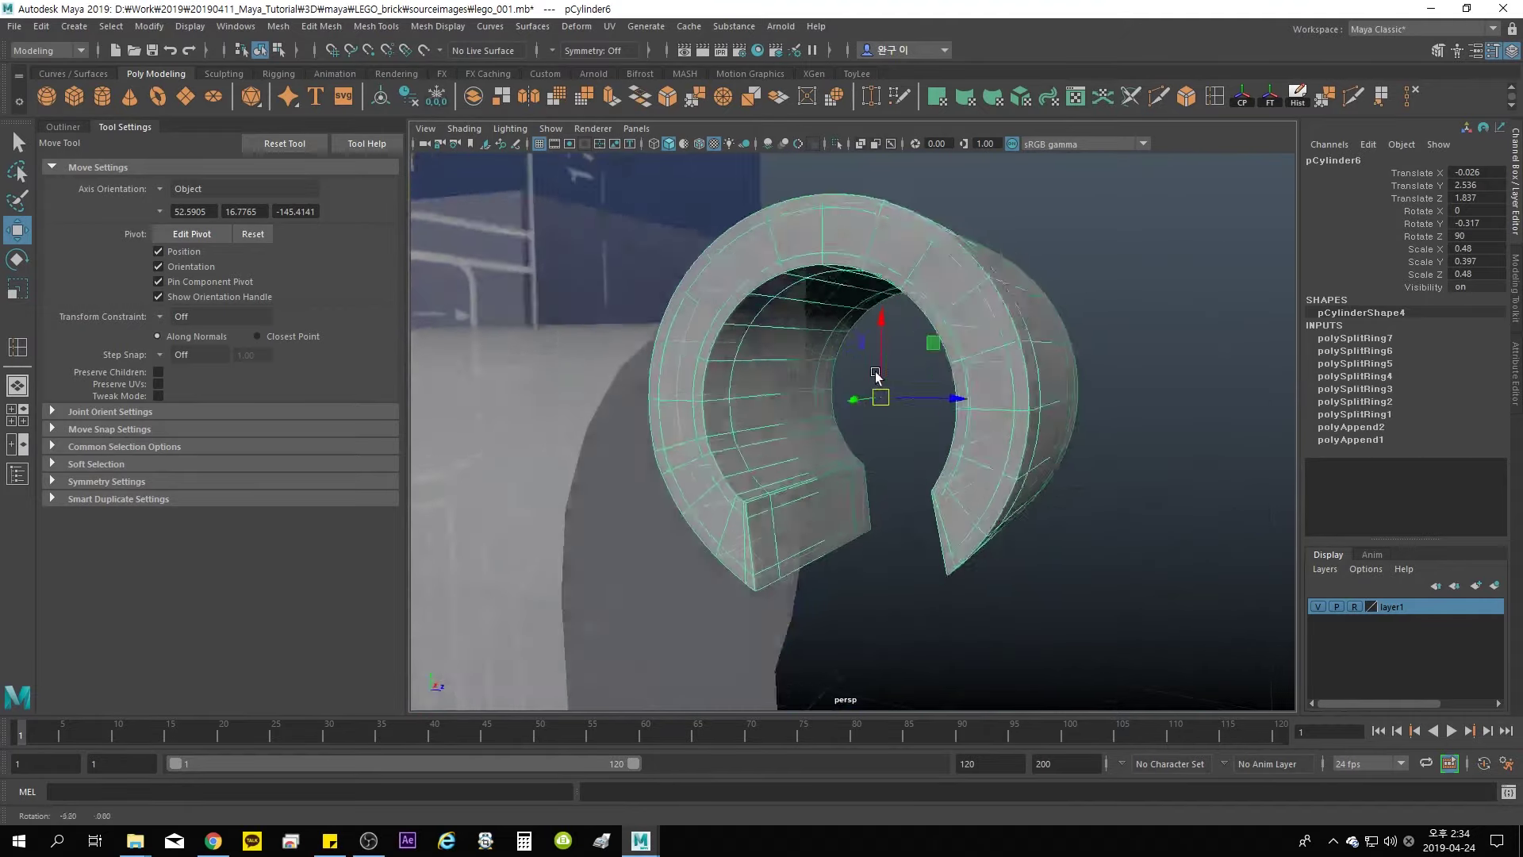
In the side view, create a cylinder for the wrist between the arm and hand, scaled to 0.182
key("space")
key("space")
right_click_drag(857, 438, 957, 430, "alt")
middle_click_drag(958, 430, 868, 444, "alt")
right_click_drag(868, 444, 895, 409, "alt")
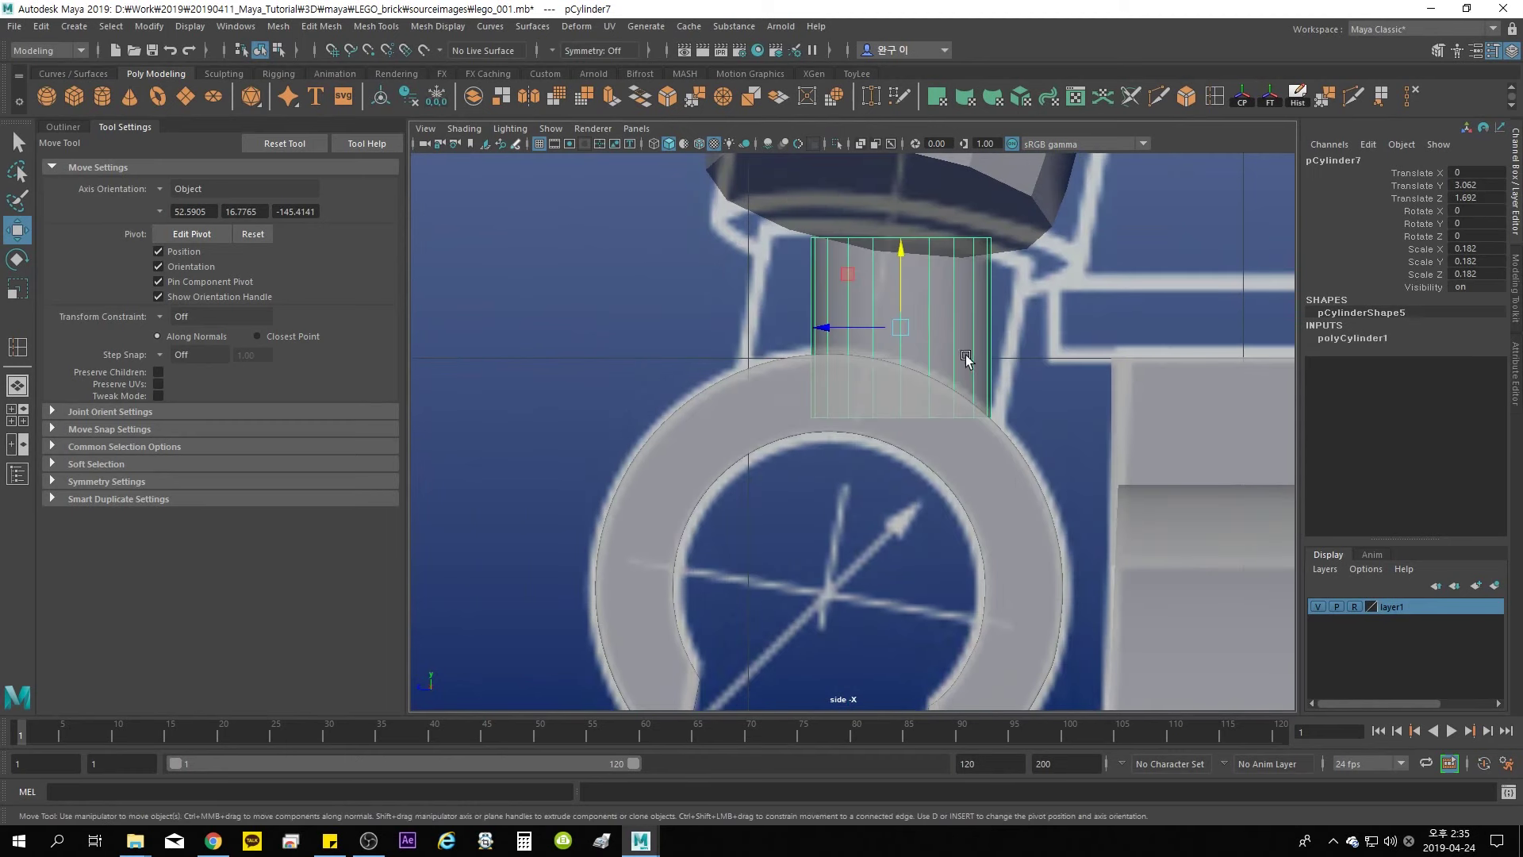
Tilt the wrist cylinder to Rotate X -8.393, set its Subdivisions Axis to 12, and scale it to 0.267
key("e")
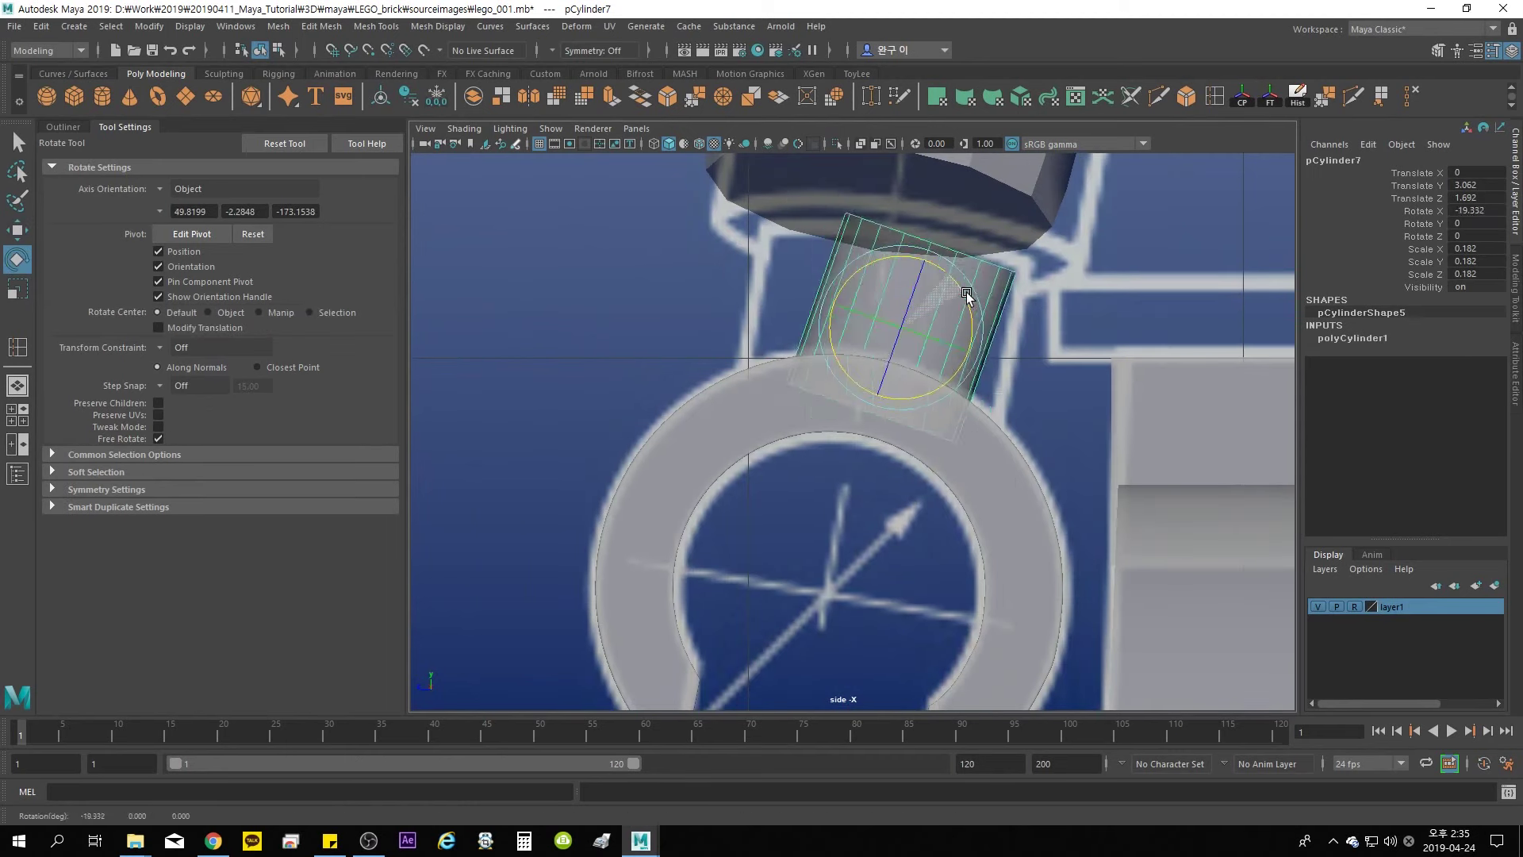
left_click(1484, 377)
key("Return")
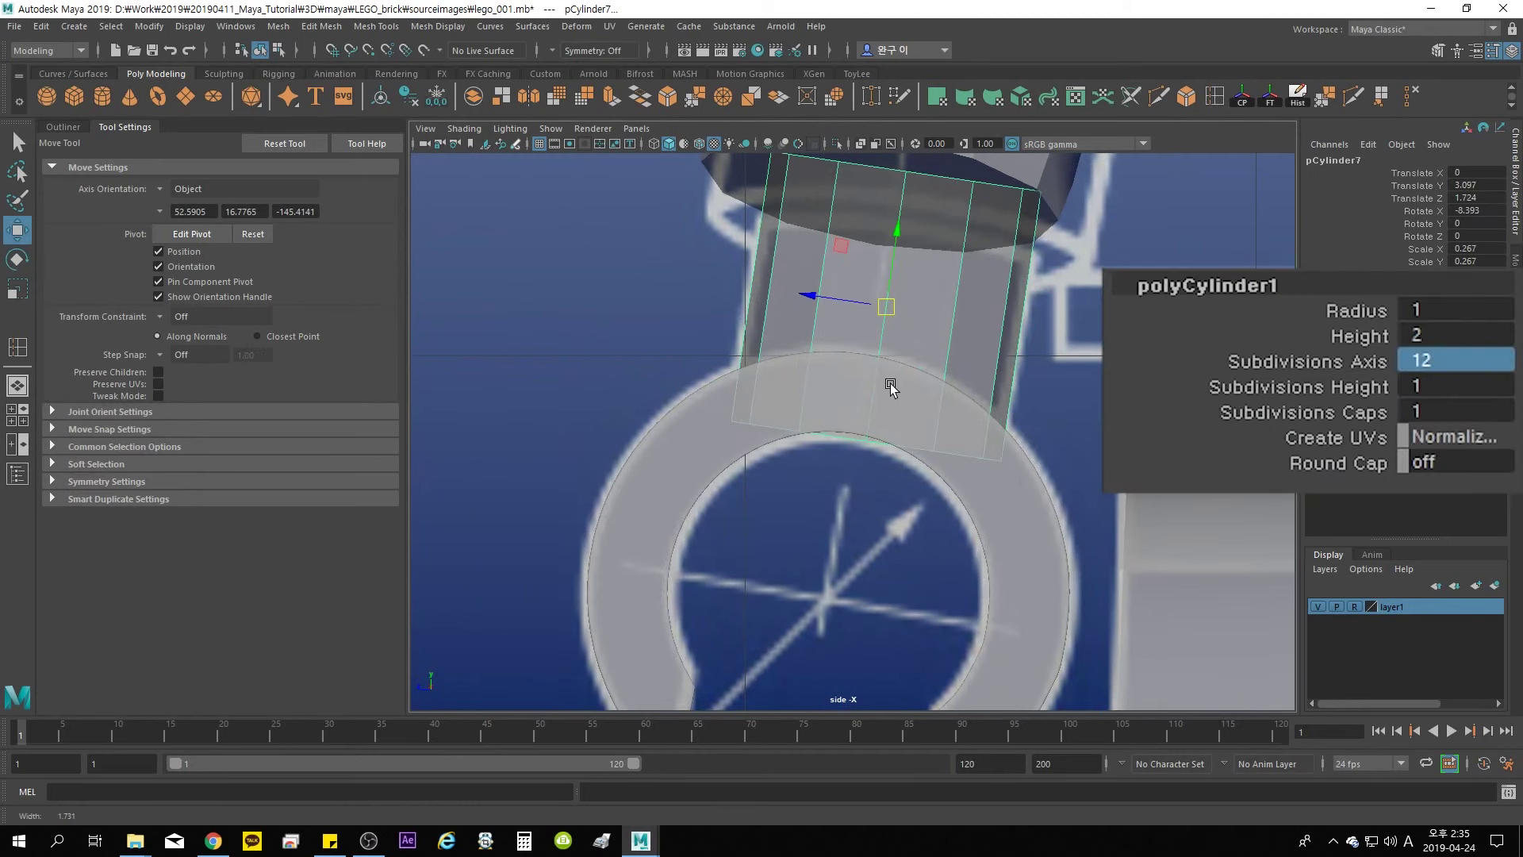
Raise the wrist cylinder to Translate Y 3.167 and Z 1.717, and scale it to 0.268 with Scale Y 0.302
middle_click_drag(884, 305, 884, 335, "alt")
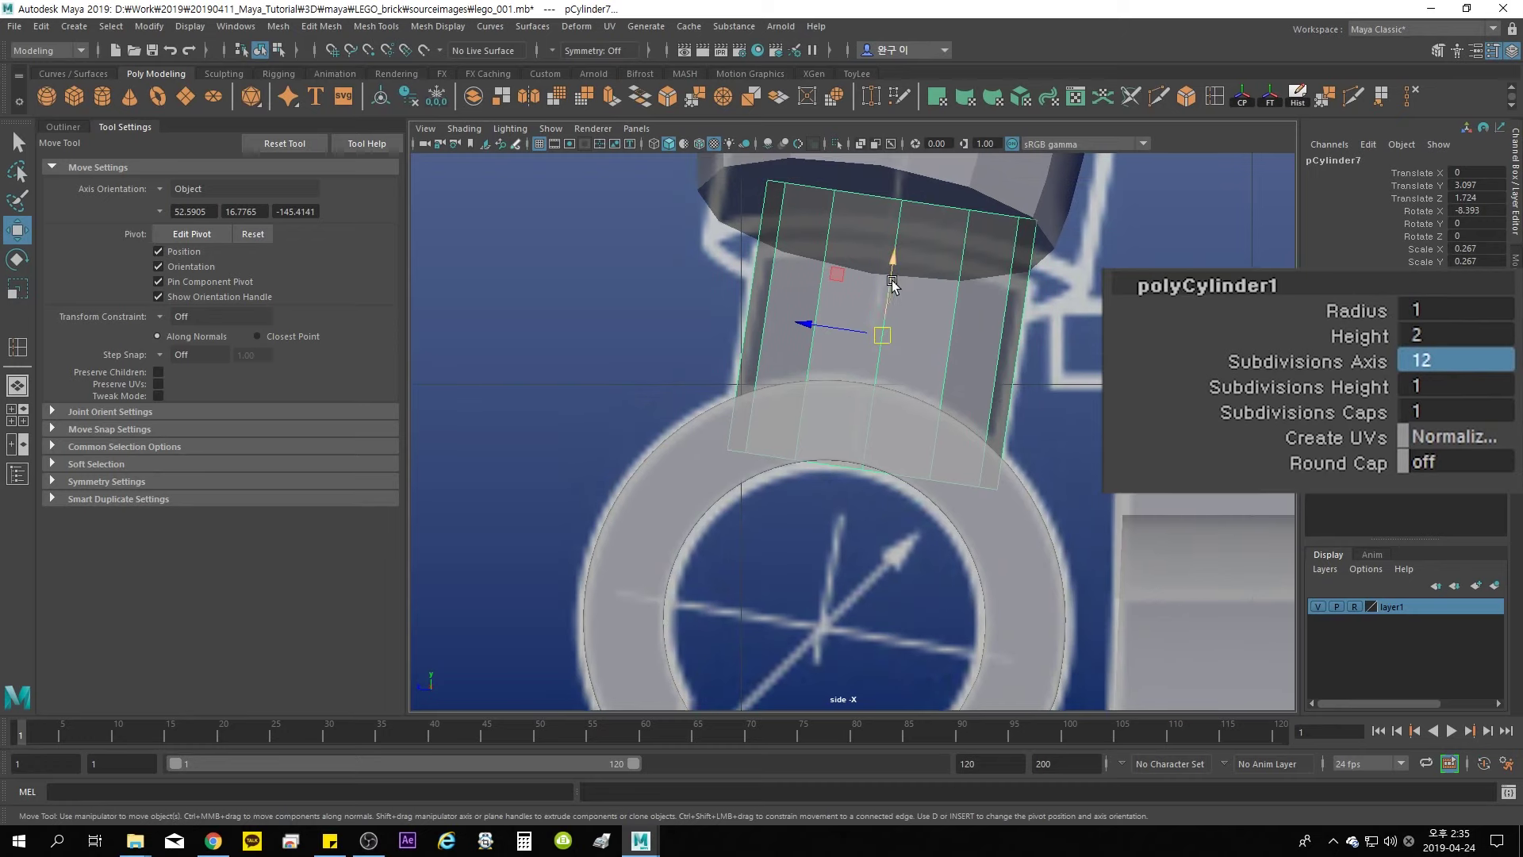
left_click_drag(893, 284, 889, 250)
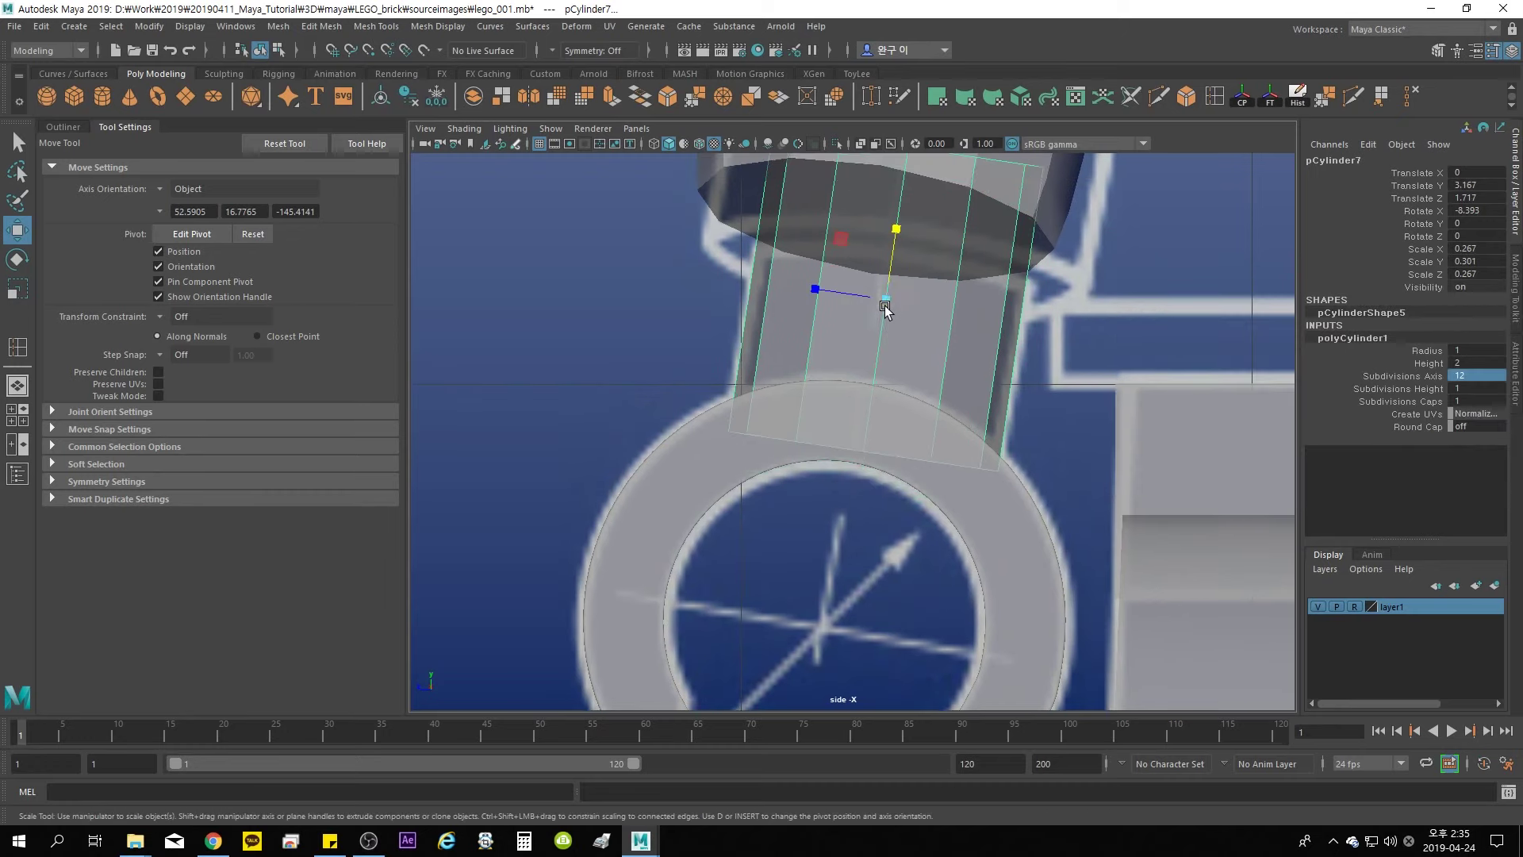
key("r")
left_click_drag(885, 307, 886, 308)
key("w")
In the perspective view, insert an edge loop close to the upper end of the wrist cylinder
key("space")
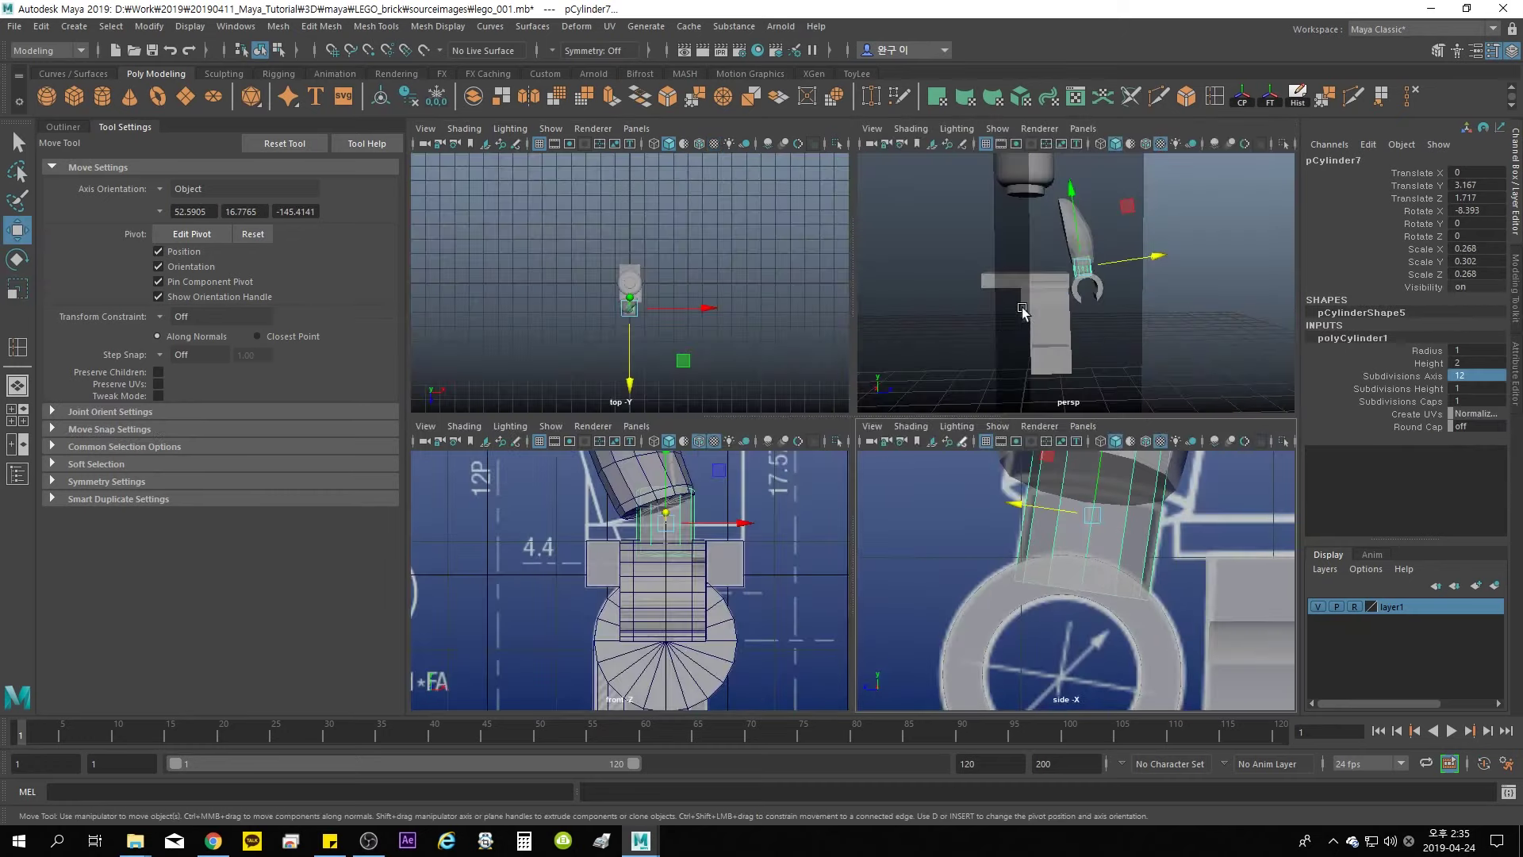
key("space")
left_click_drag(983, 349, 778, 357, "alt")
right_click_drag(778, 357, 969, 317, "alt")
left_click_drag(969, 316, 926, 332, "alt")
key("y")
left_click_drag(885, 242, 887, 232)
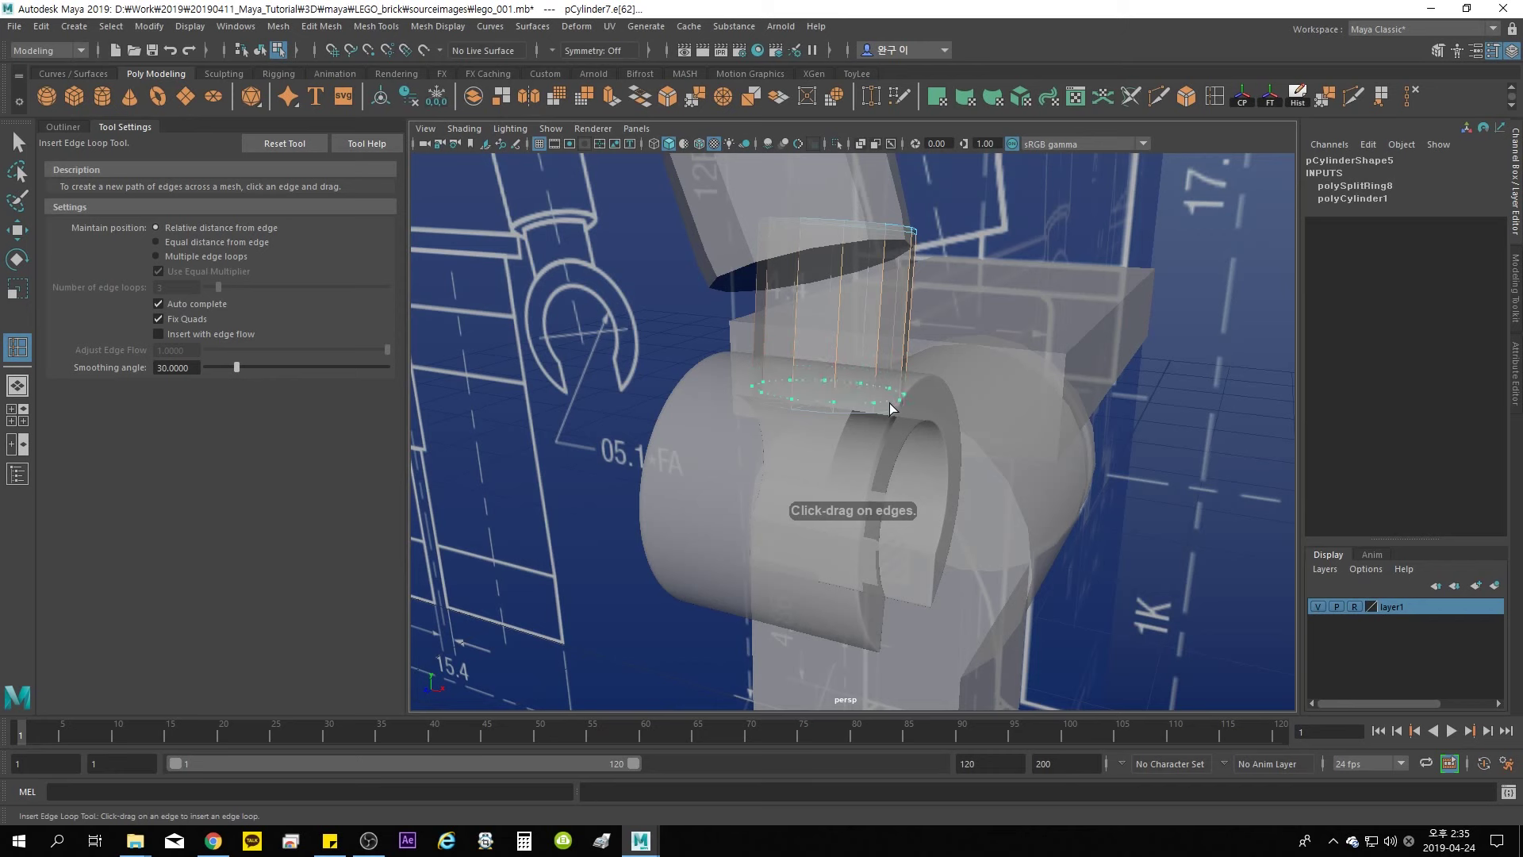
Insert an edge loop close to the lower end of the wrist cylinder
left_click(888, 402)
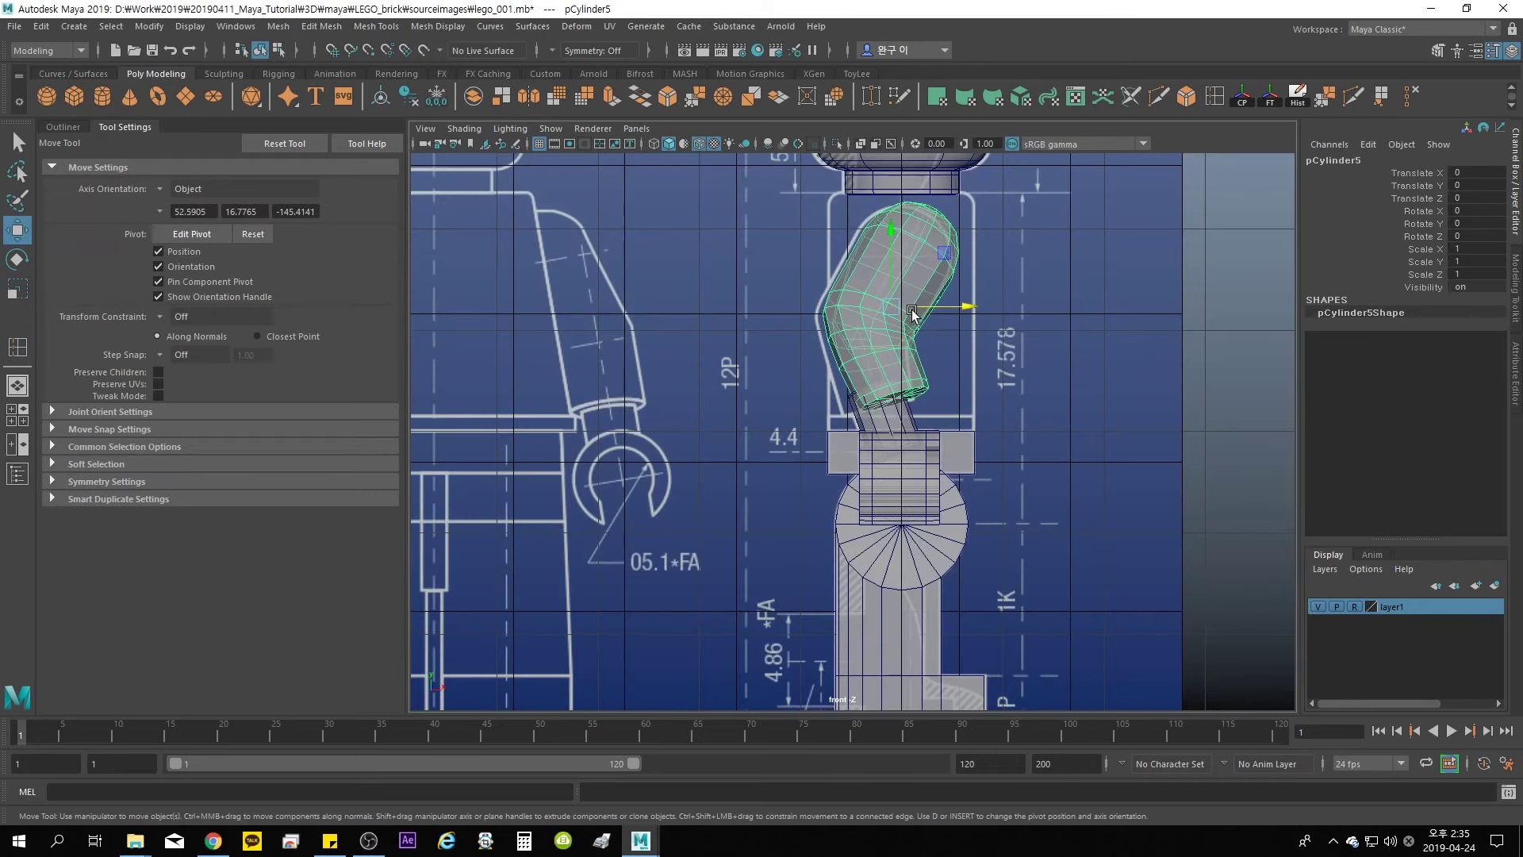
Rotate the arm mesh in the orthographic side view of the figure, and clear the selection in the perspective view
key("e")
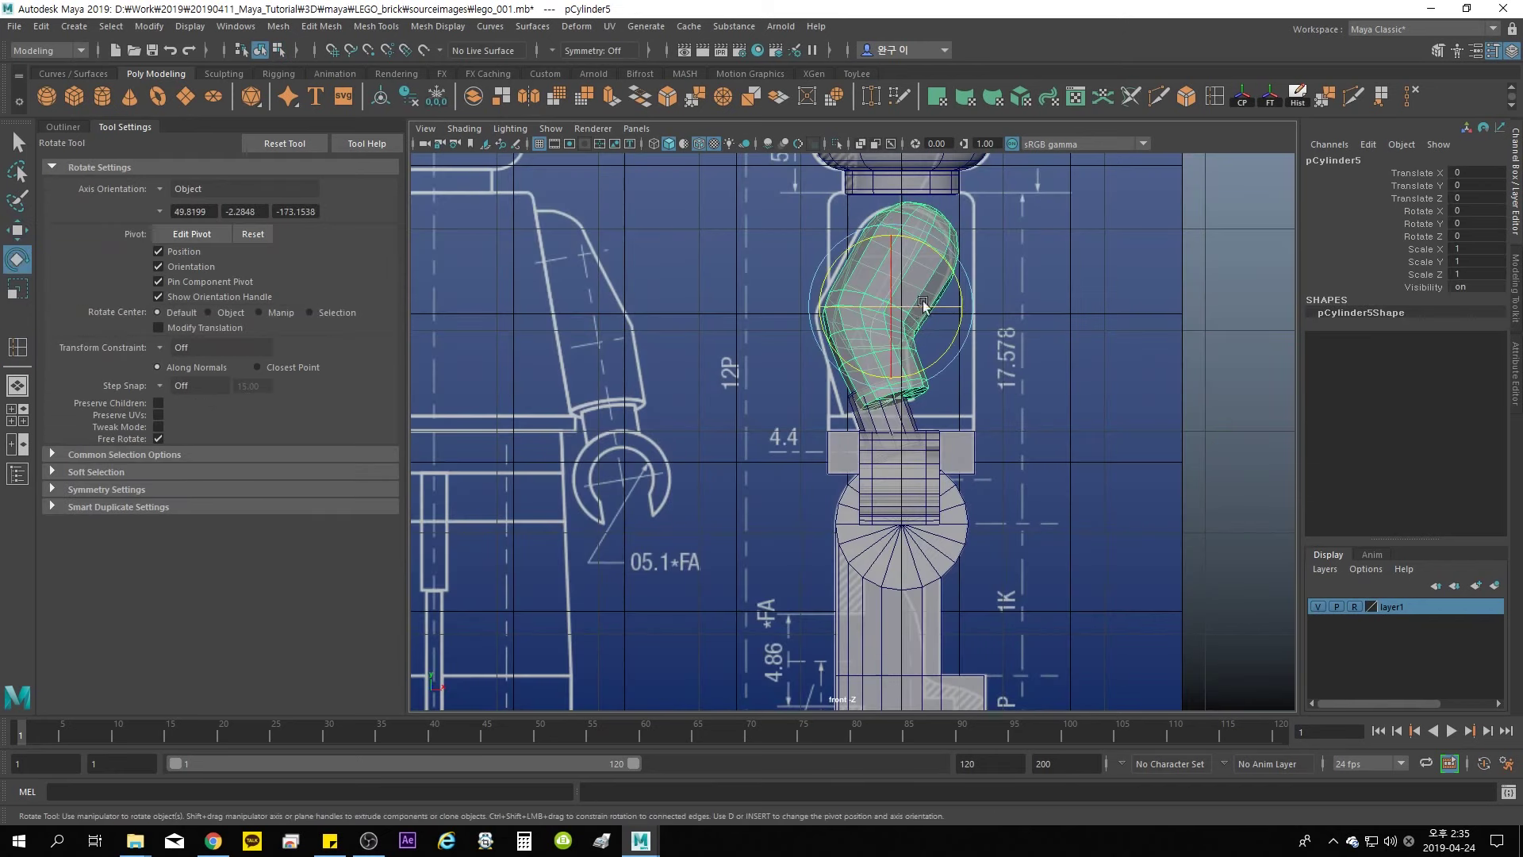
left_click_drag(960, 327, 887, 309)
key("w")
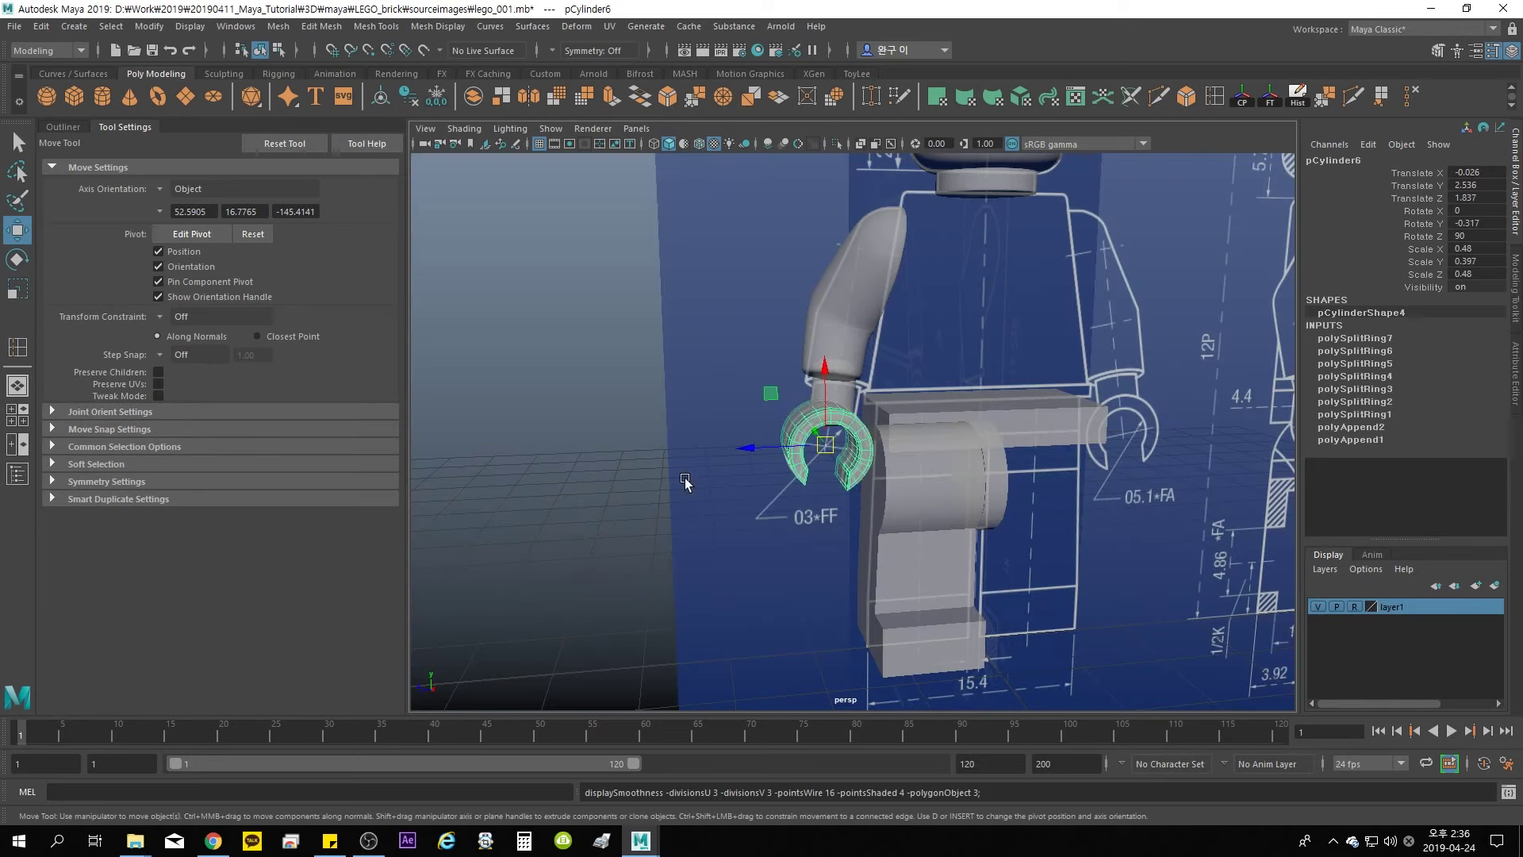
left_click(686, 481)
left_click_drag(686, 482, 693, 442, "alt")
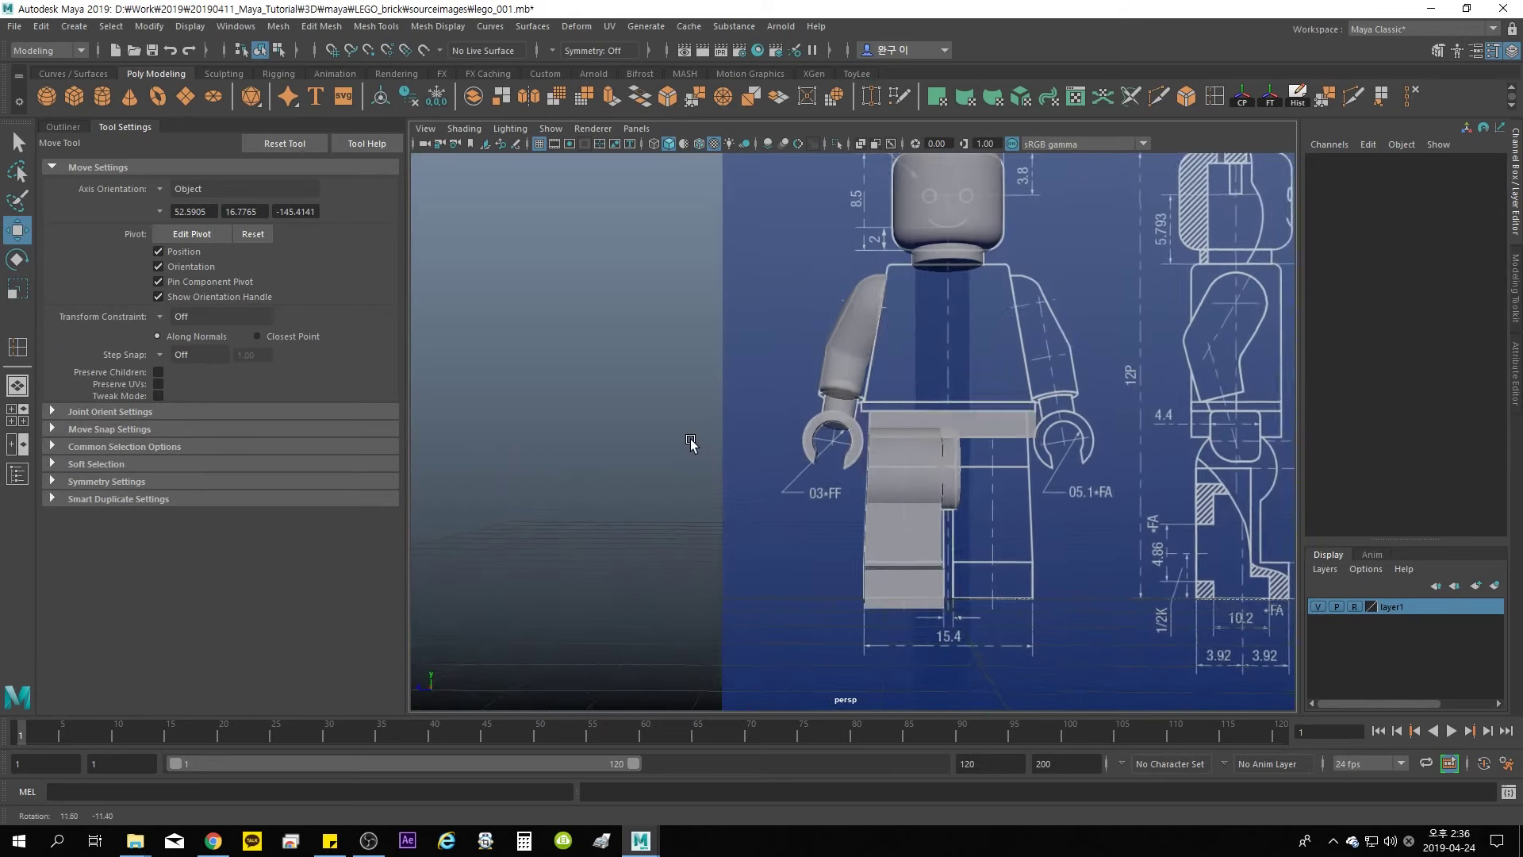
Unhide the torso mesh pCube3 by setting its Visibility to on
left_click(17, 474)
left_click(99, 321)
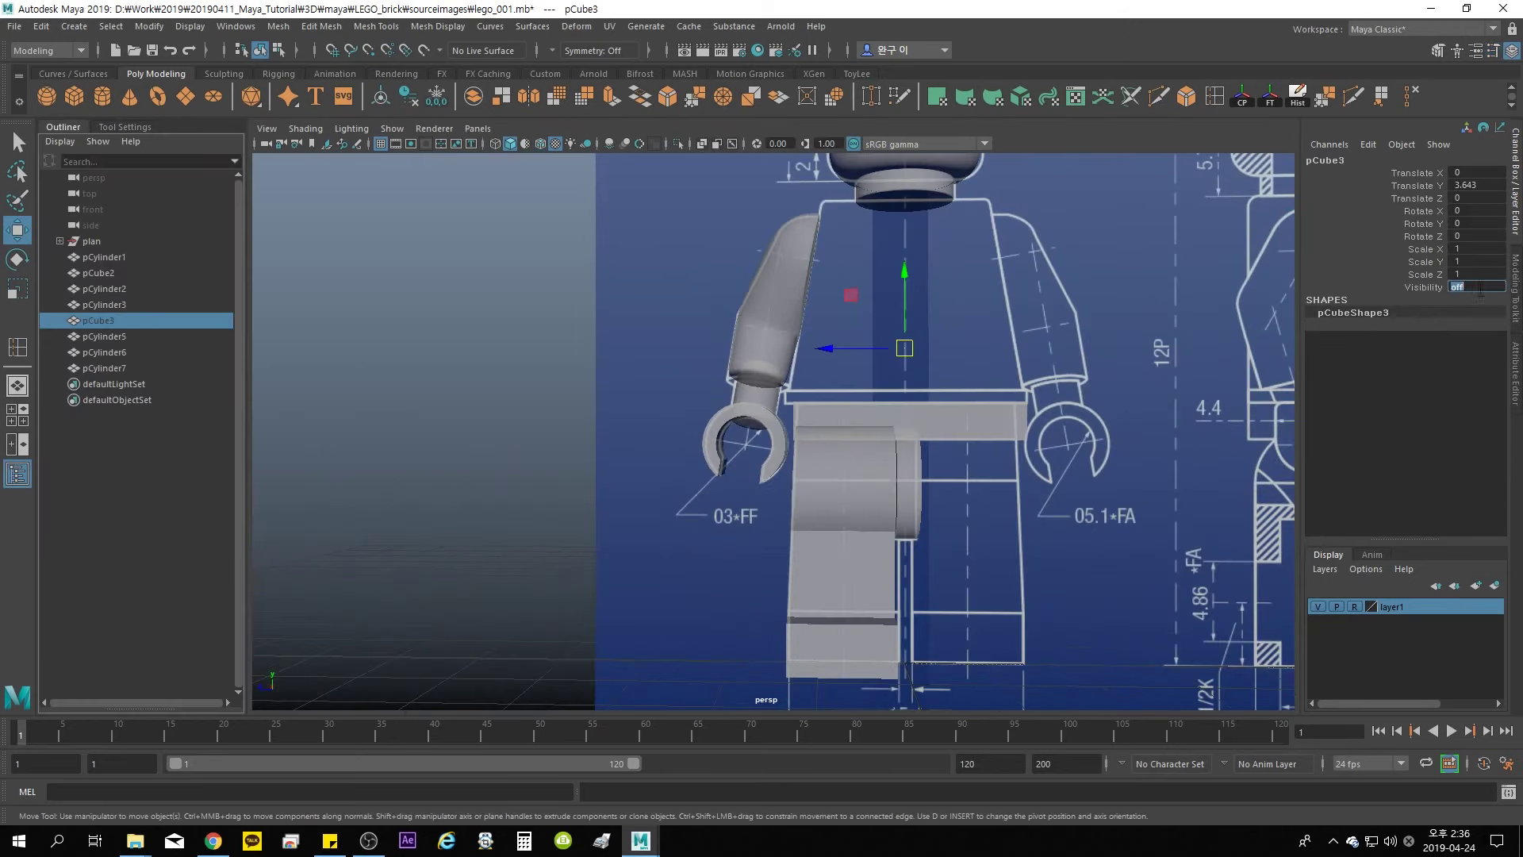
type("1")
key("Return")
Examine from several angles how the torso fits with the arm, hand, neck and hips against the blueprint
left_click_drag(936, 366, 968, 385, "alt")
middle_click_drag(970, 305, 921, 340, "alt")
left_click_drag(830, 428, 864, 350, "alt")
right_click_drag(949, 436, 933, 438, "alt")
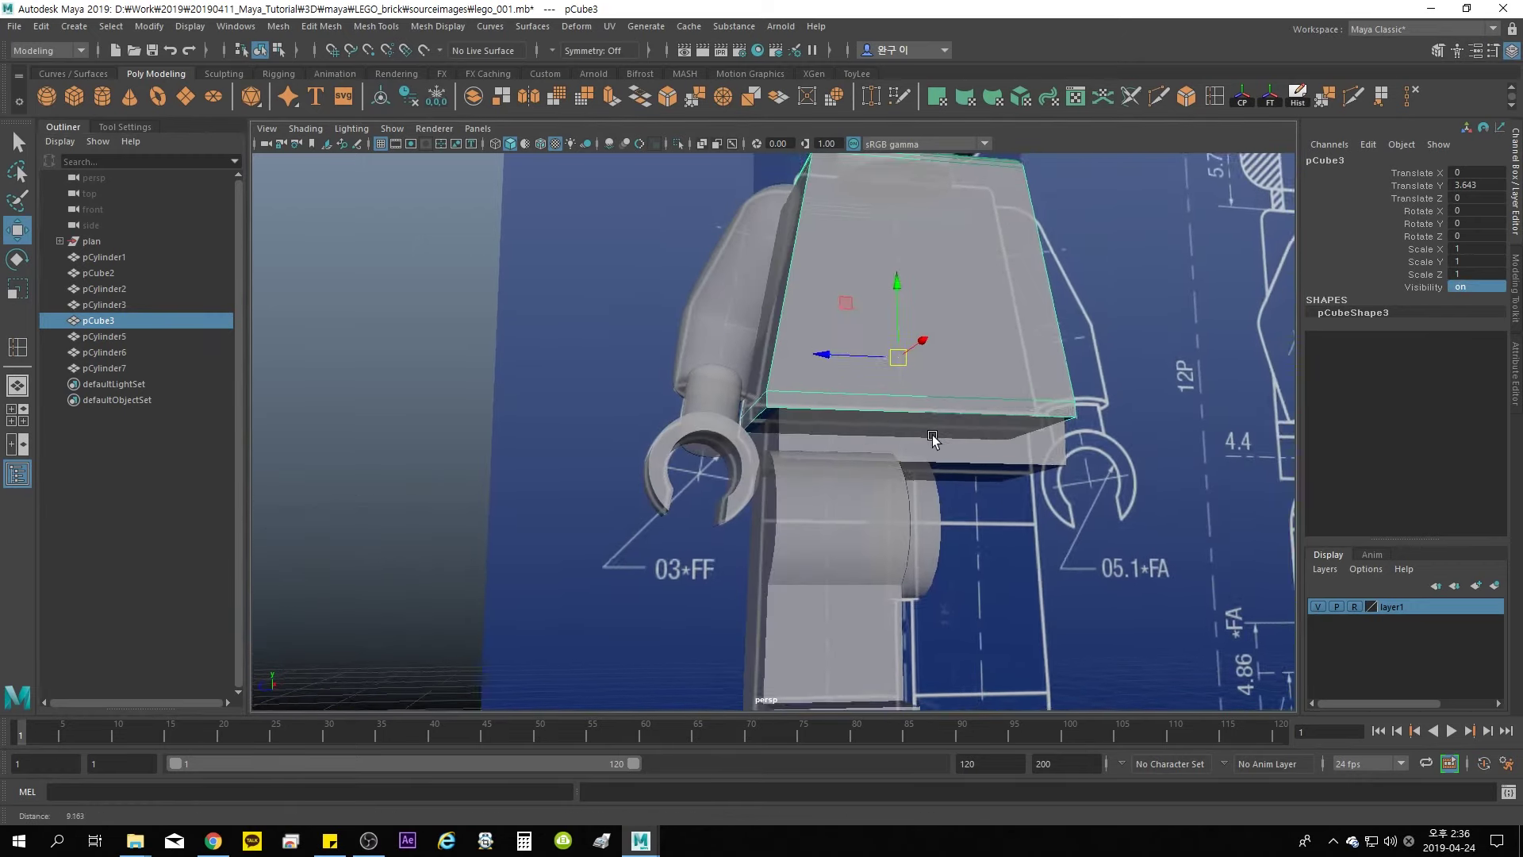
left_click_drag(933, 437, 873, 452, "alt")
mouse_move(874, 453)
right_mouse_down("alt")
mouse_move(986, 418)
mouse_move(897, 443)
right_mouse_up("alt")
left_click_drag(921, 442, 885, 442, "alt")
middle_click_drag(861, 293, 868, 433, "alt")
left_click_drag(868, 432, 921, 395, "alt")
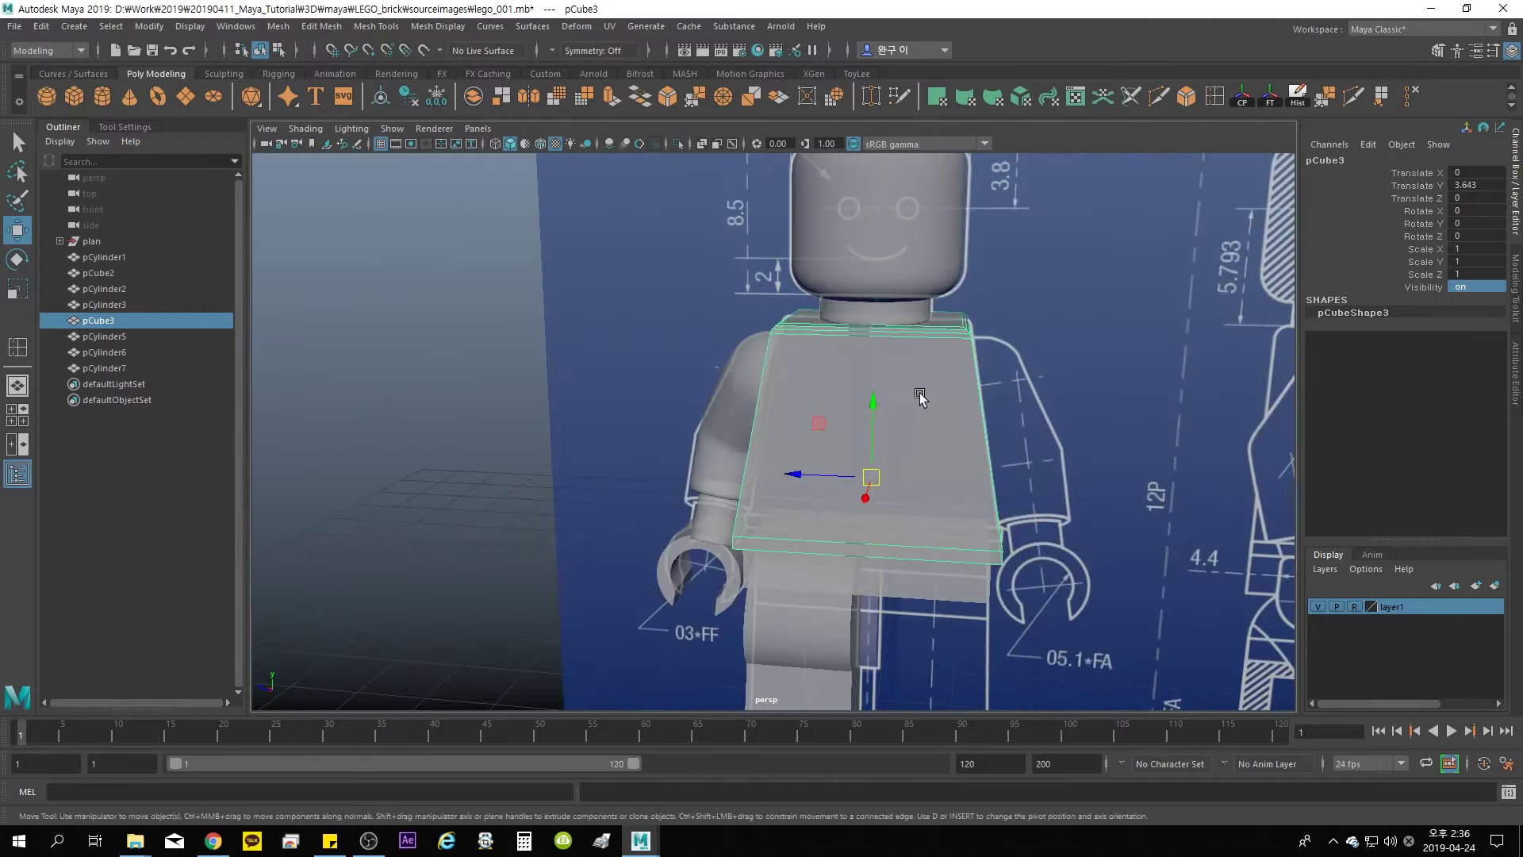
right_click_drag(920, 392, 938, 436, "alt")
left_click_drag(939, 436, 894, 503, "alt")
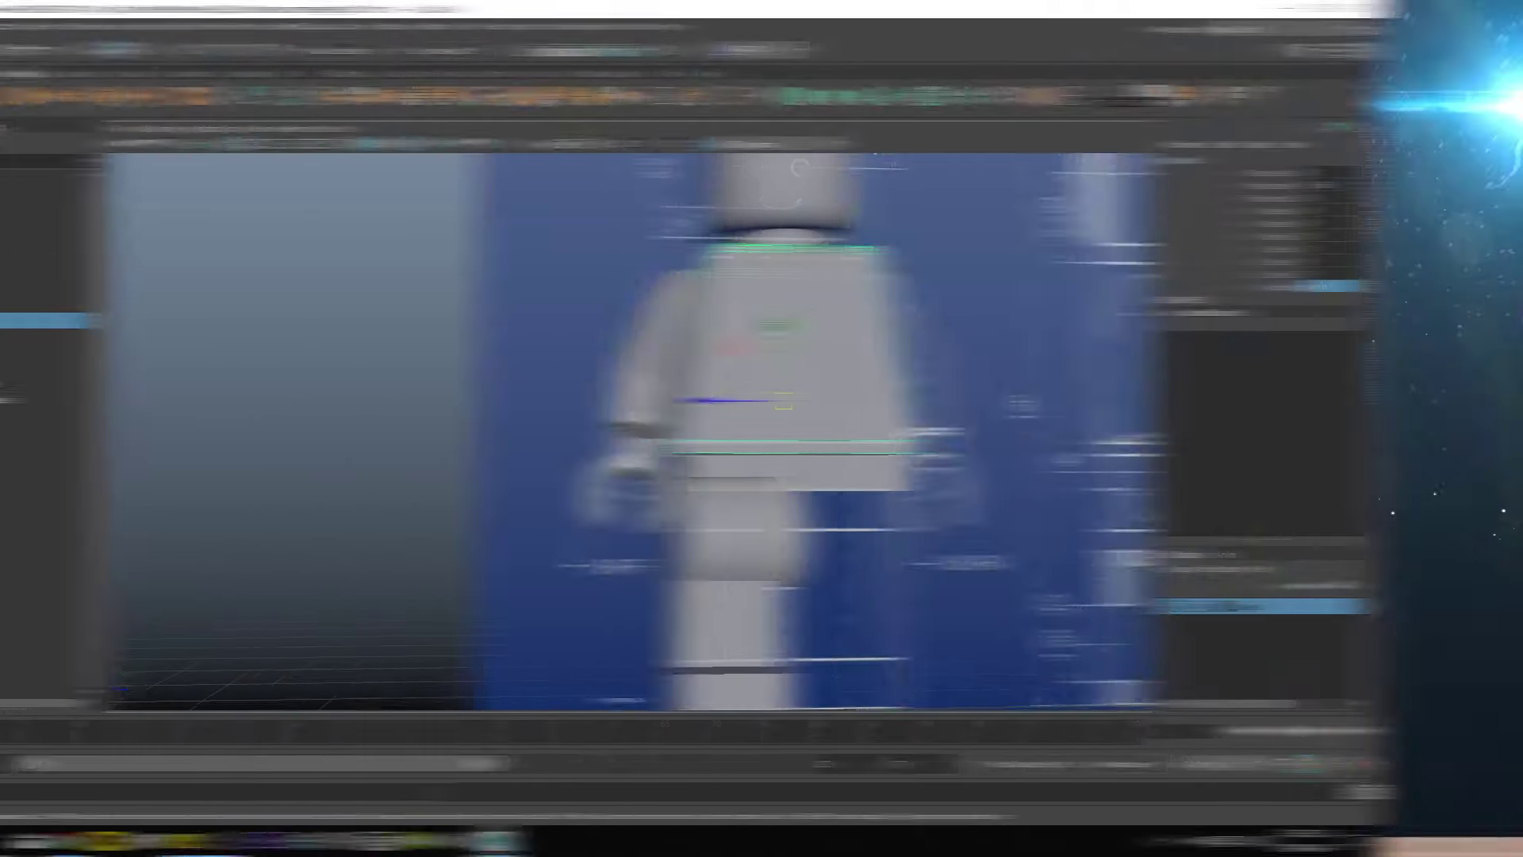